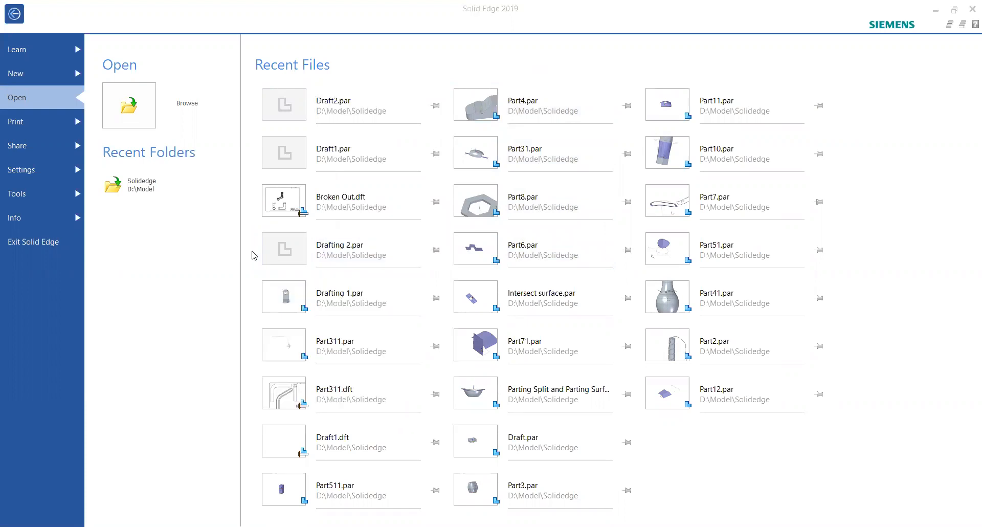
Create a new part document from the ISO Metric Part template
left_click(20, 75)
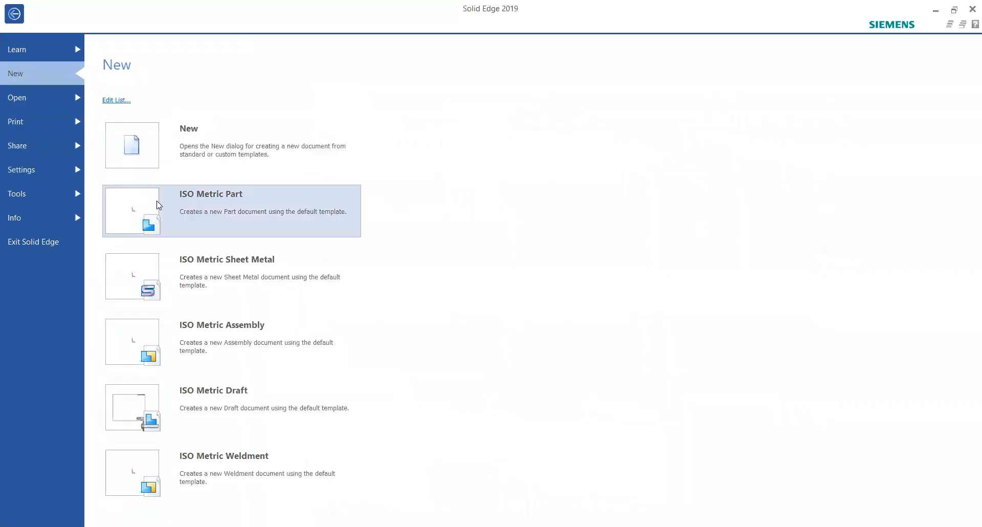
left_click(238, 215)
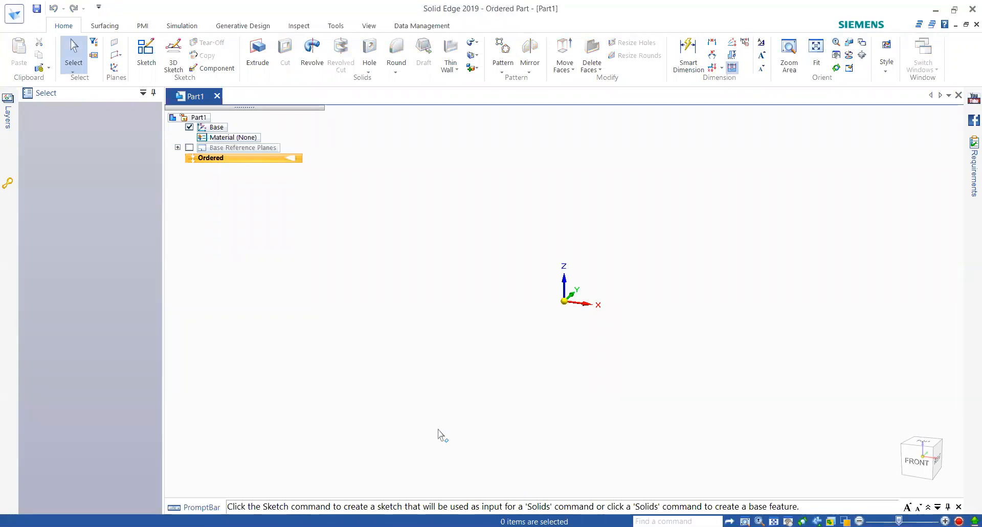
left_click(105, 26)
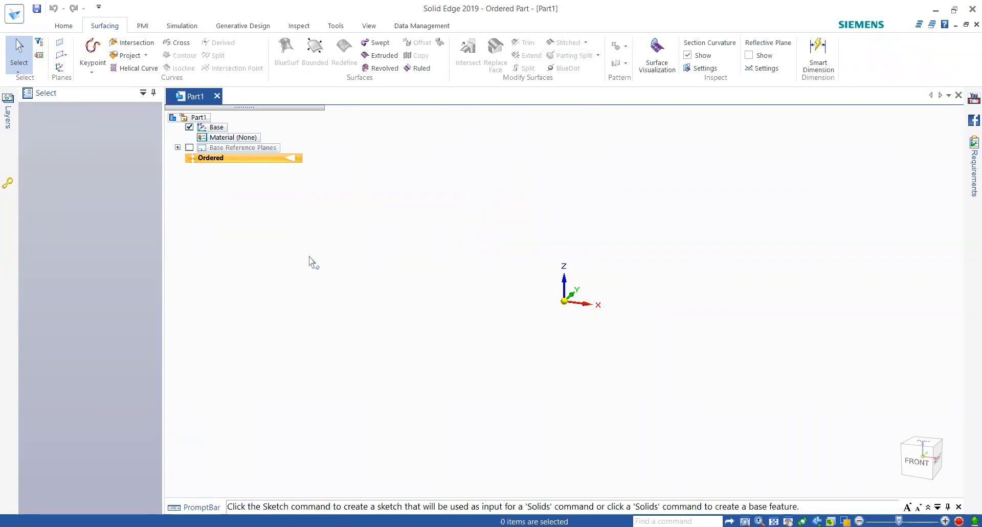
left_click(62, 28)
left_click(147, 53)
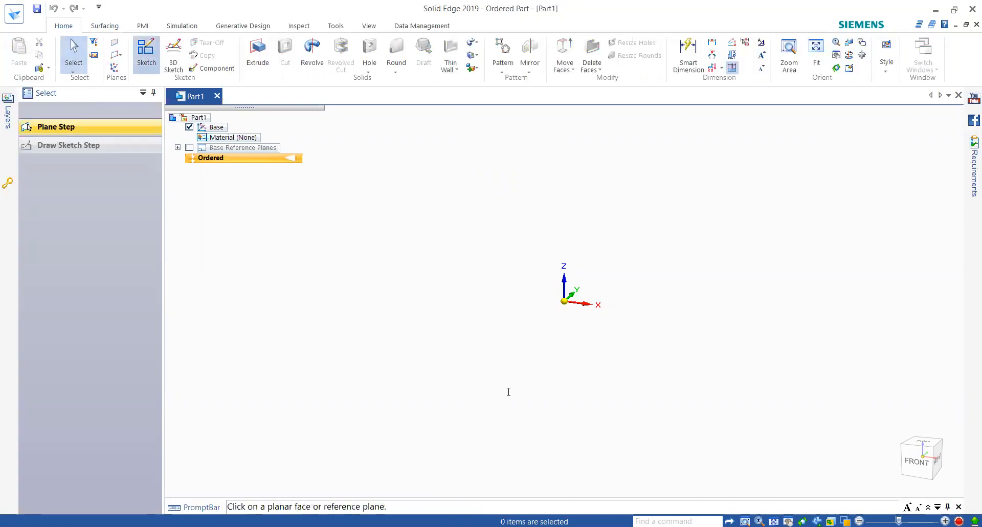
left_click(588, 303)
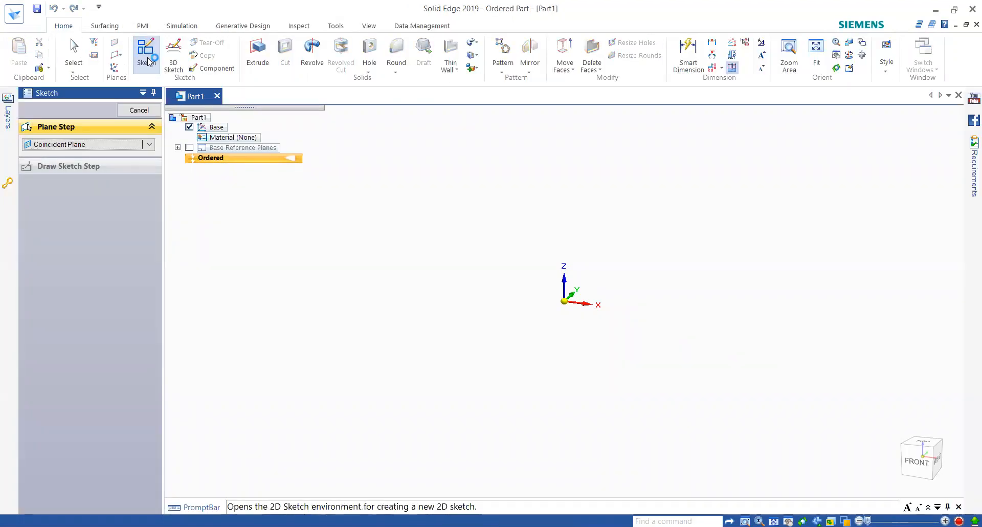
key("Escape")
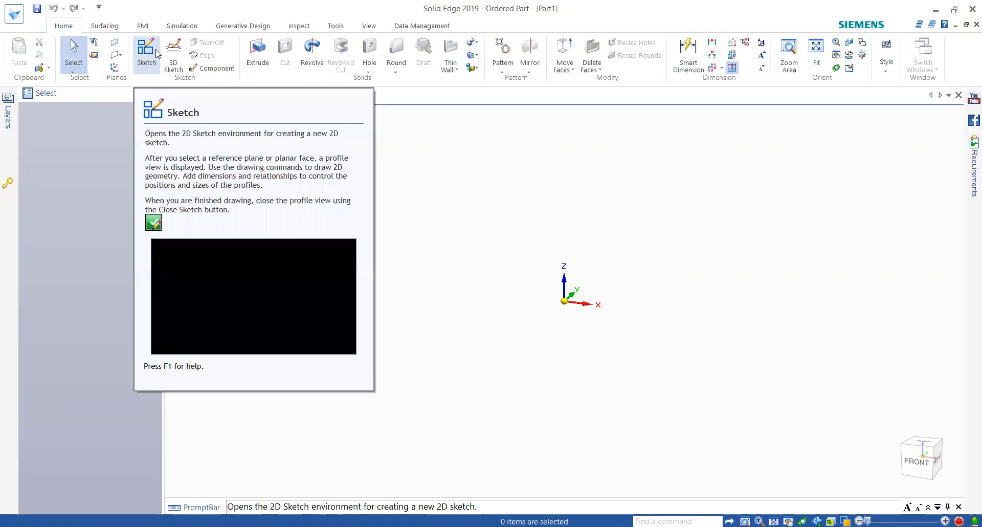
Sketch a horizontal line about 171.5 mm long on the top (XY) plane and connect its midpoint to the origin
left_click(146, 52)
left_click(596, 297)
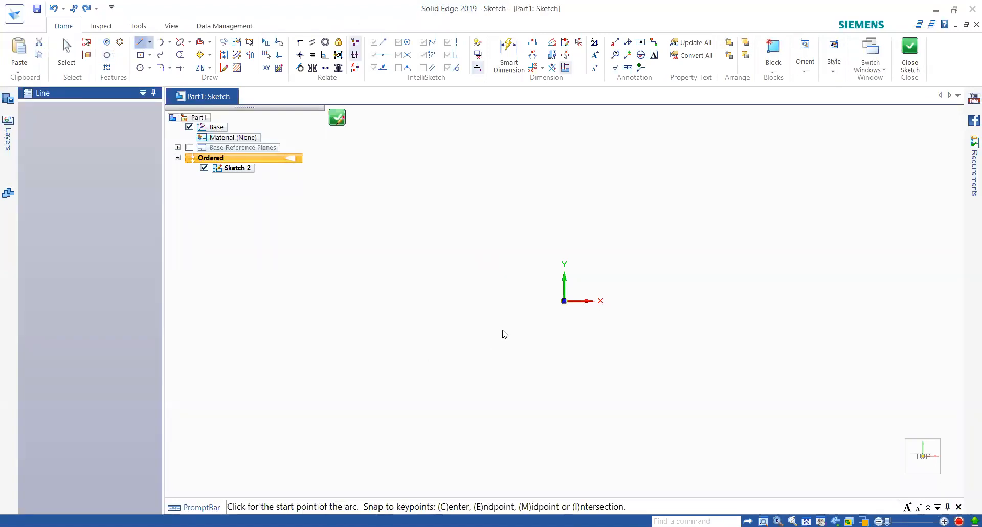
left_click(451, 302)
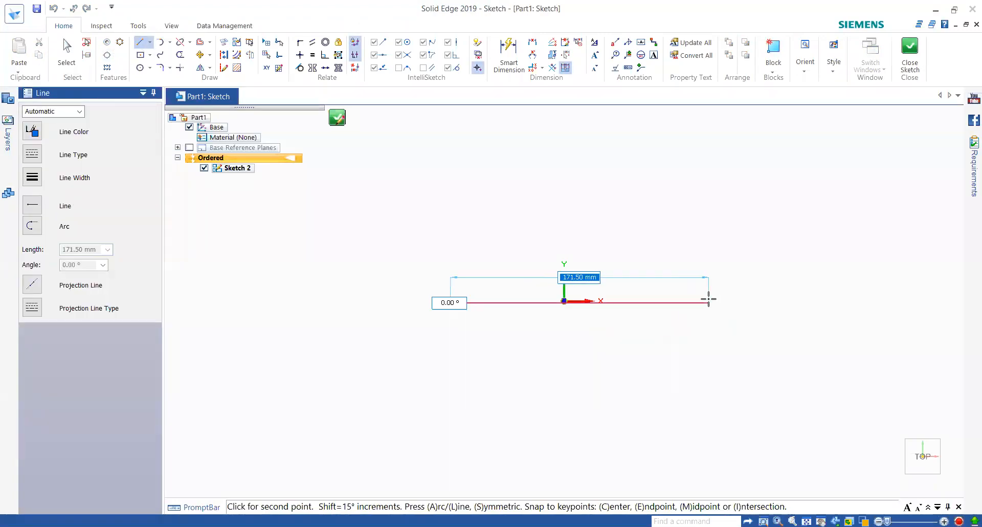
left_click(709, 299)
key("Escape")
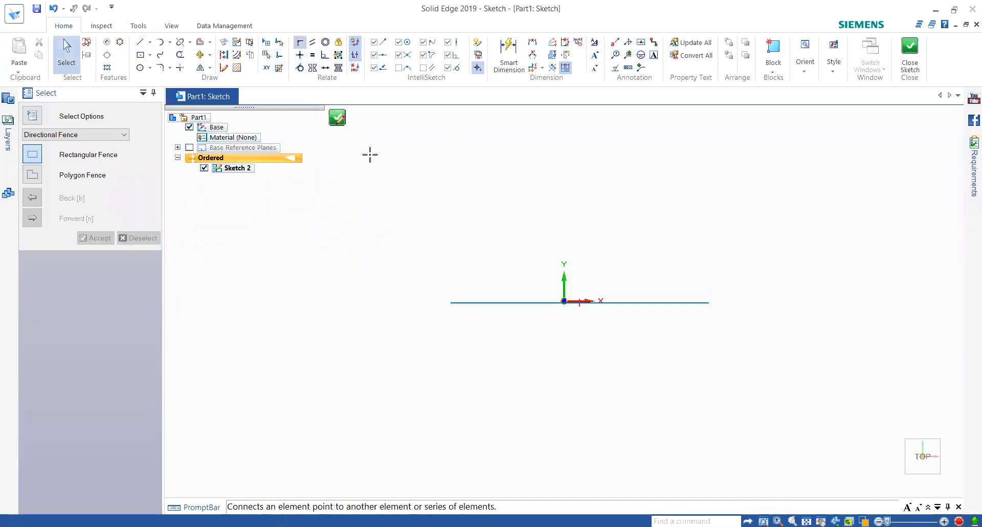
left_click(563, 301)
left_click(578, 303)
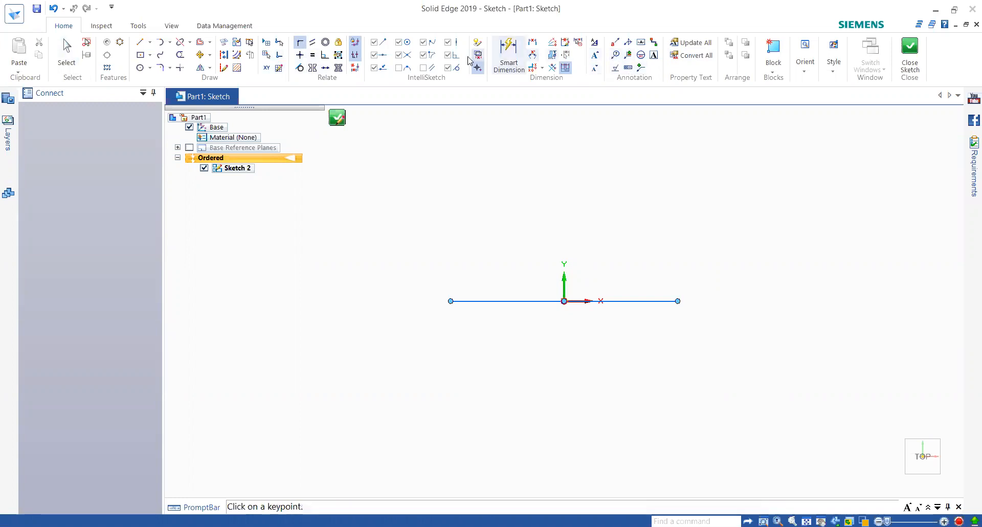
Dimension the line's length to 100 mm and close the sketch
left_click(509, 54)
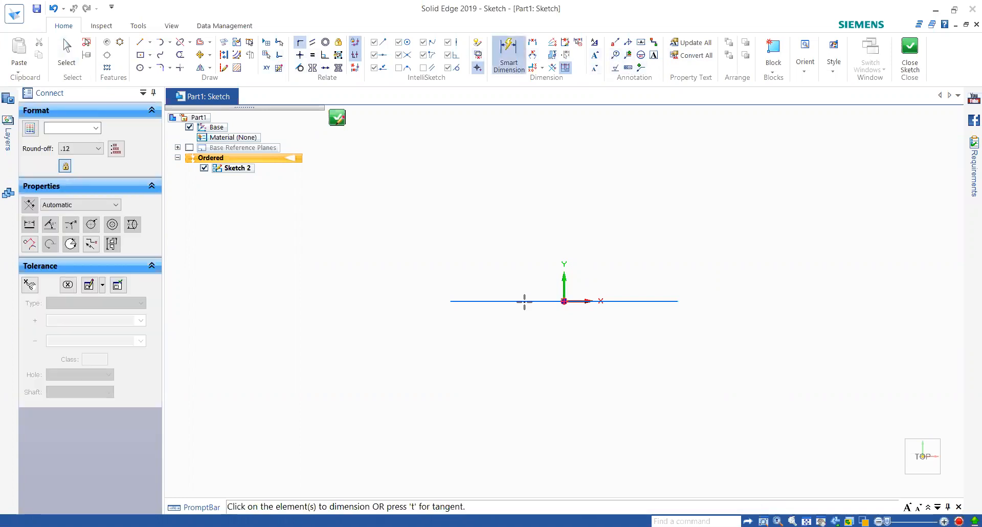
left_click(524, 301)
left_click(523, 272)
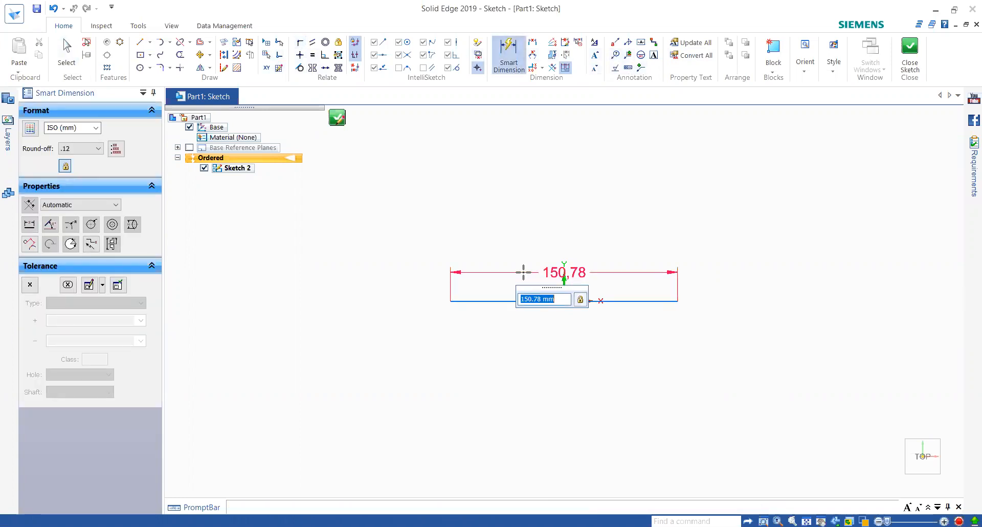
type("100")
key("Return")
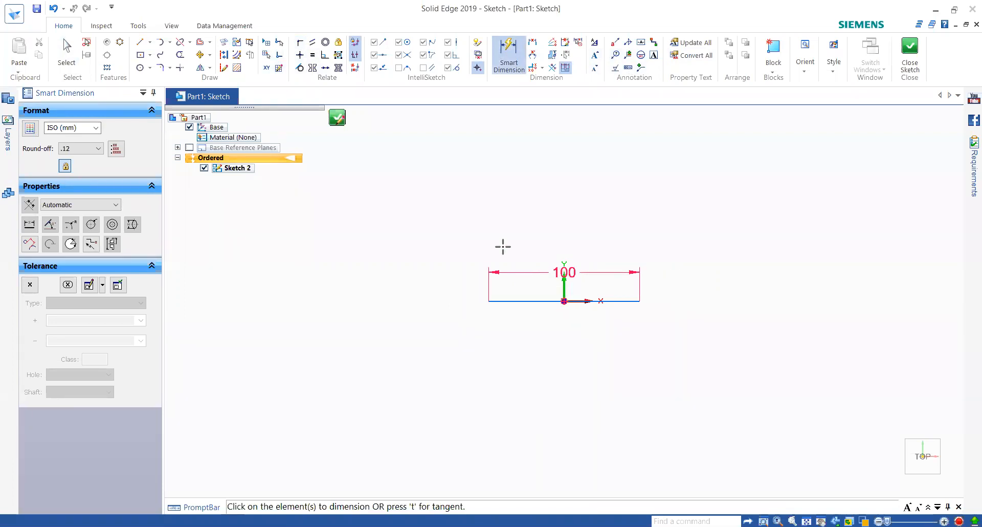
key("Escape")
left_click(910, 56)
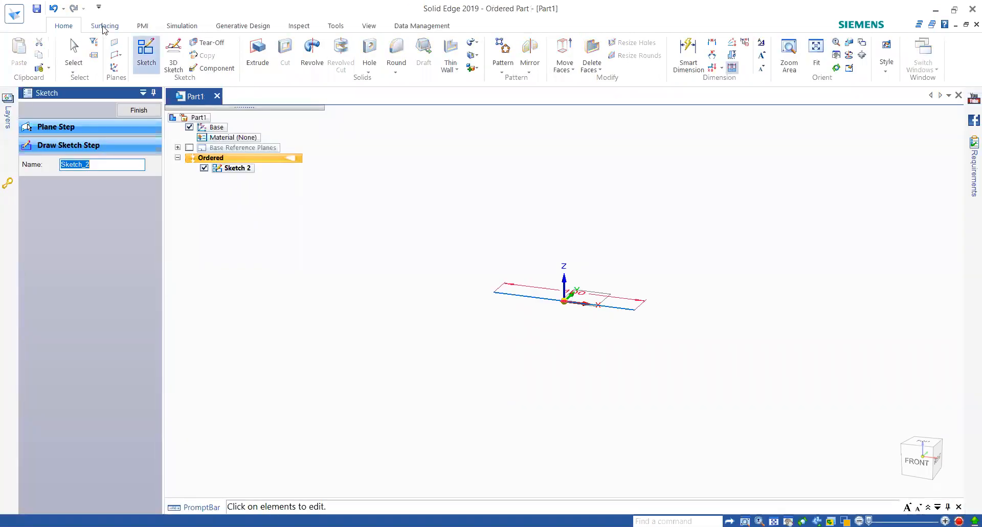
Extrude the sketched line as a surface with a symmetric extent of 180 mm
left_click(104, 26)
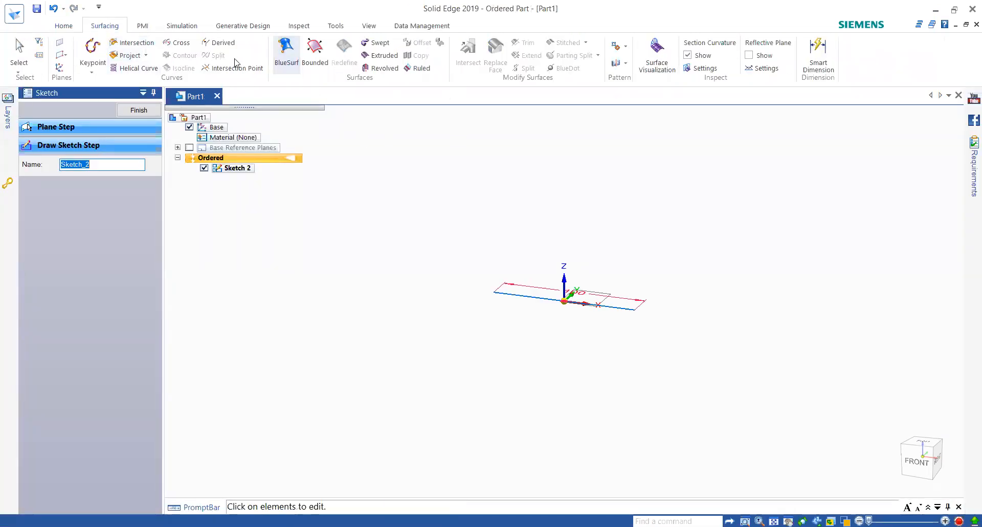
left_click(381, 56)
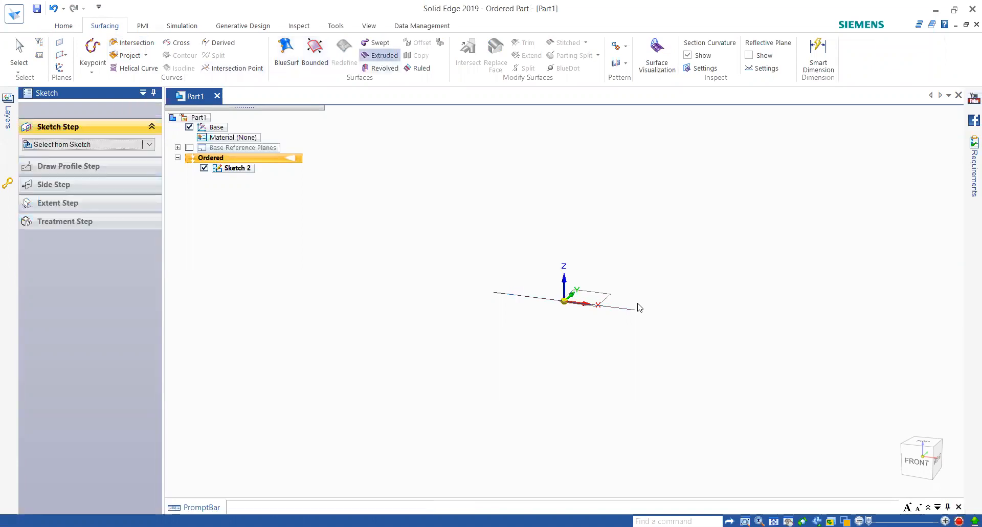
left_click(540, 300)
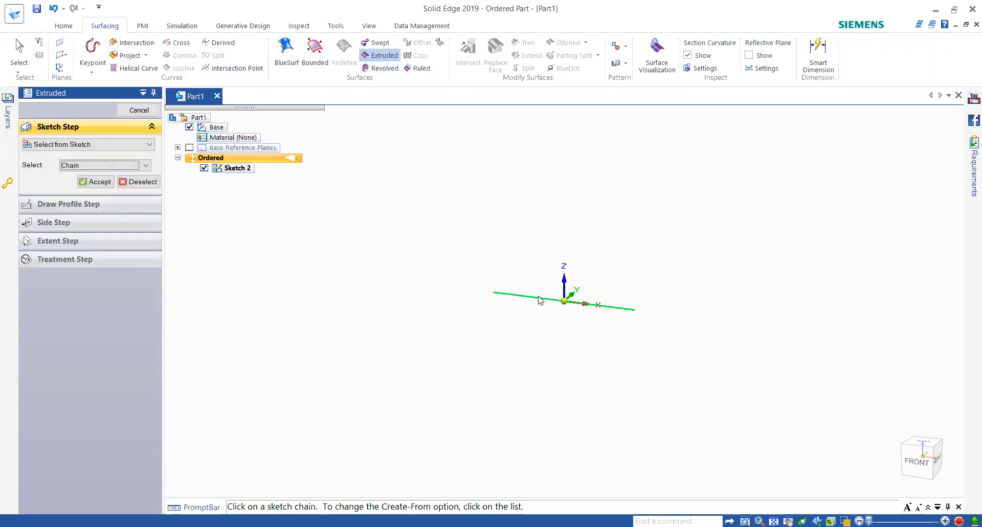
left_click(99, 181)
left_click(108, 229)
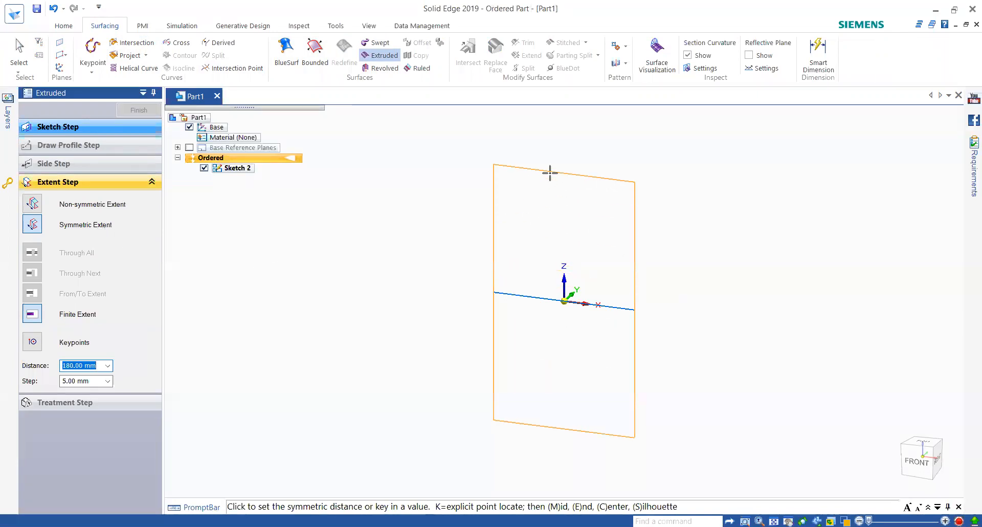
left_click(550, 173)
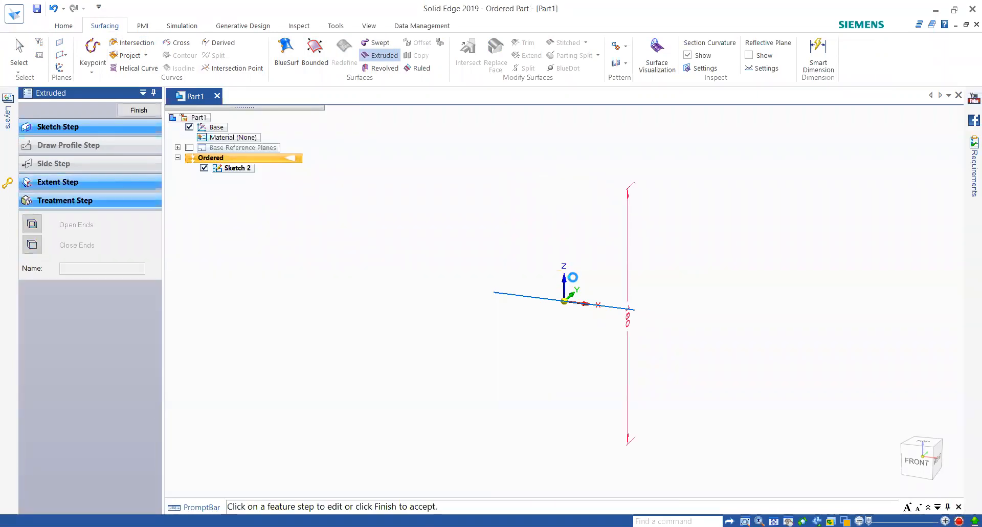
left_click(139, 110)
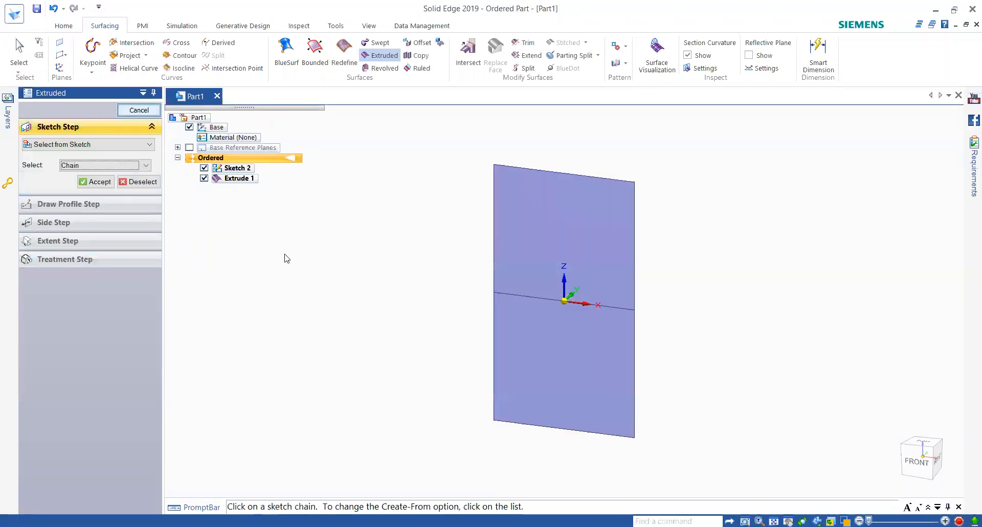
left_click(139, 110)
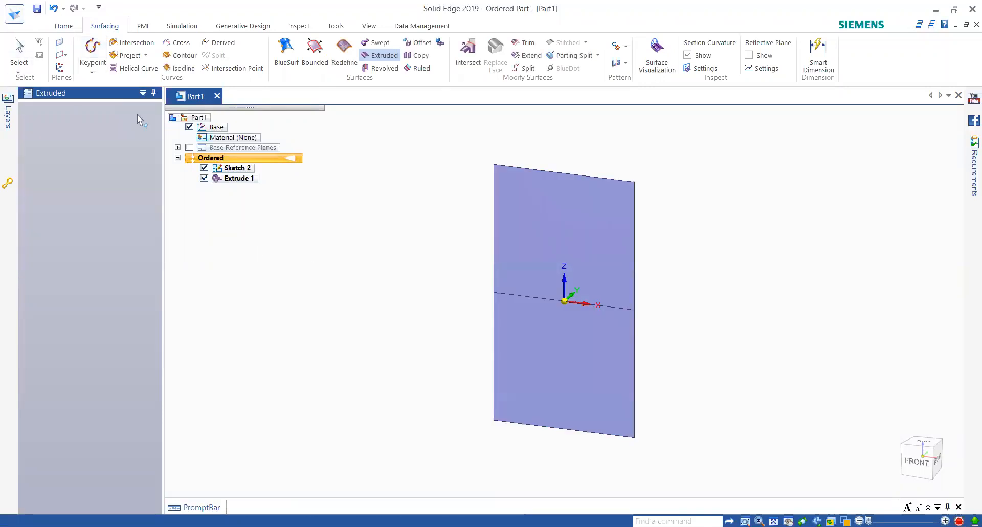
Create a reference plane parallel to the extruded surface, offset in front of it
left_click(64, 26)
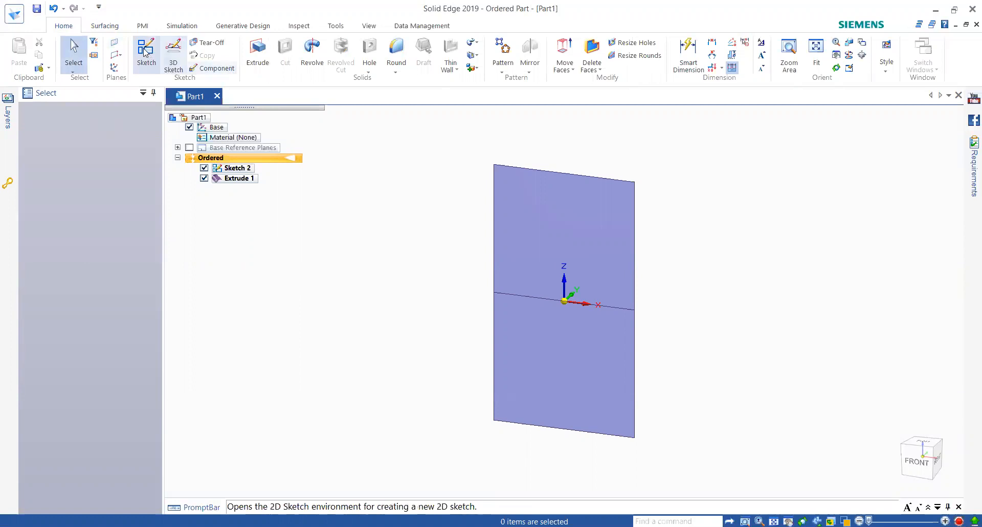
left_click(119, 55)
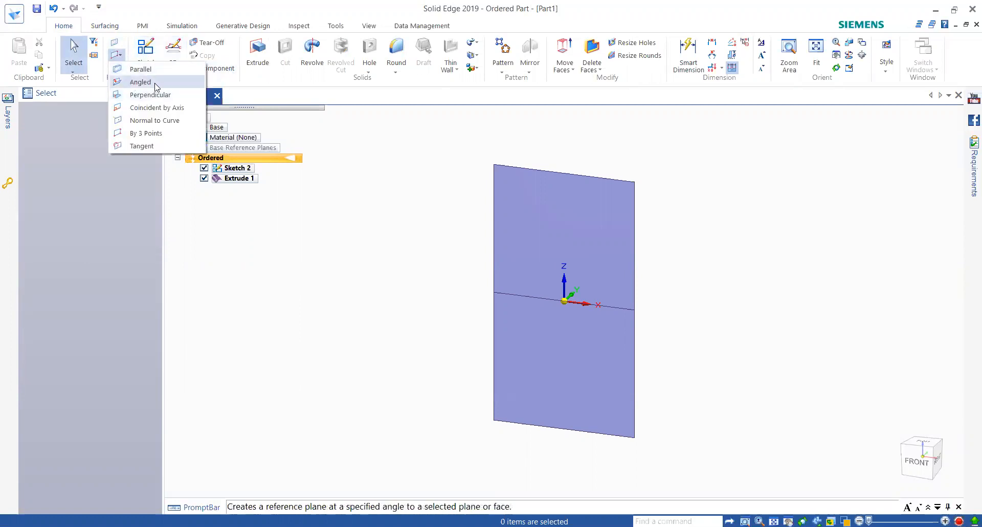
left_click(138, 69)
left_click(575, 301)
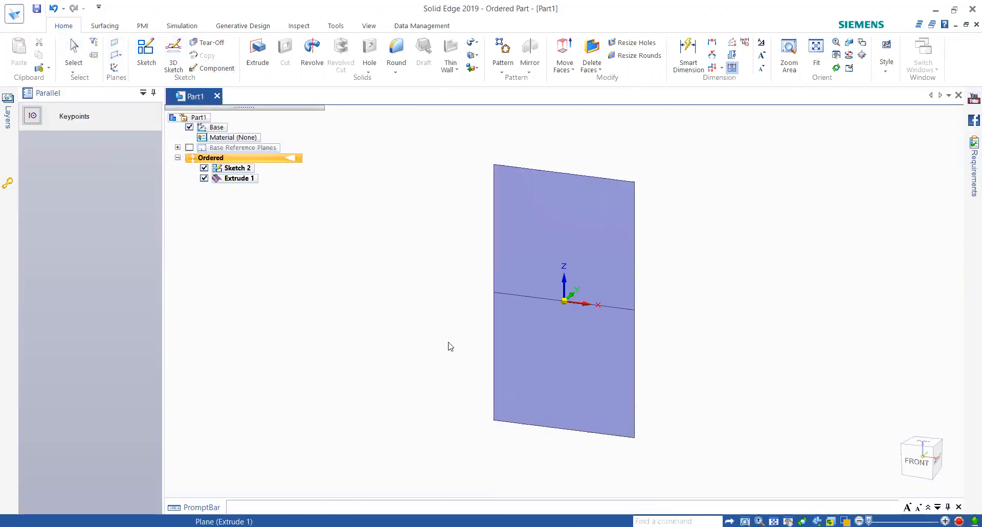
left_click(426, 351)
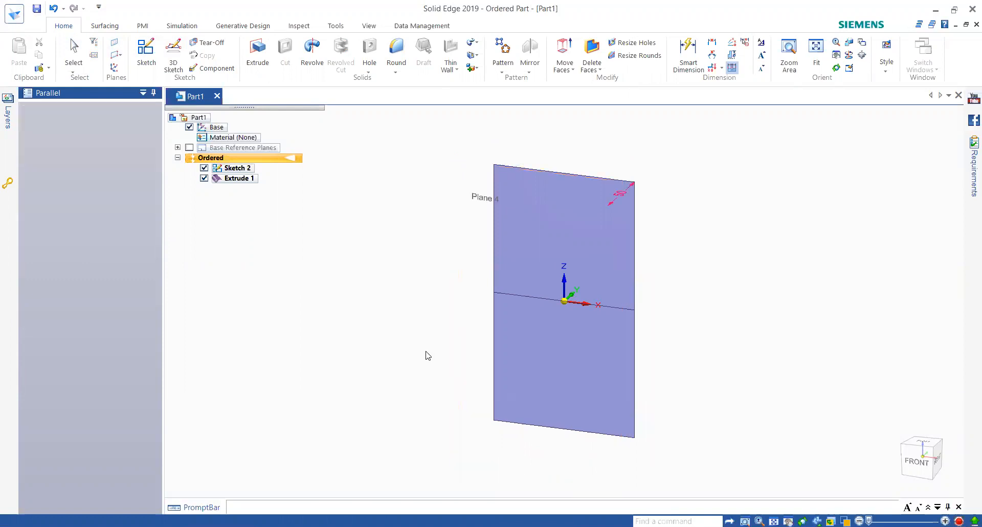
Sketch a freeform wavy curve on the offset plane, spanning the surface's full width and rising past its far side, and close the sketch
left_click(146, 53)
left_click(473, 190)
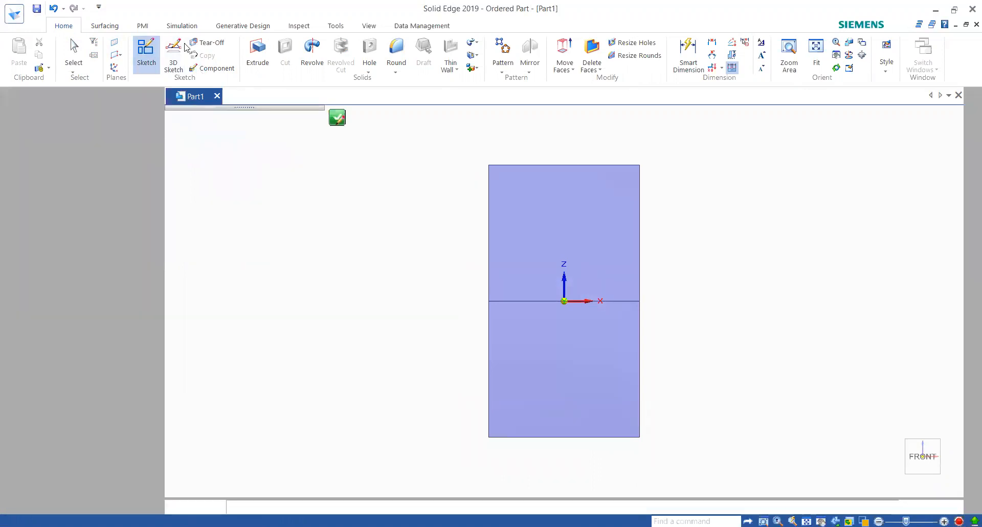
left_click(160, 55)
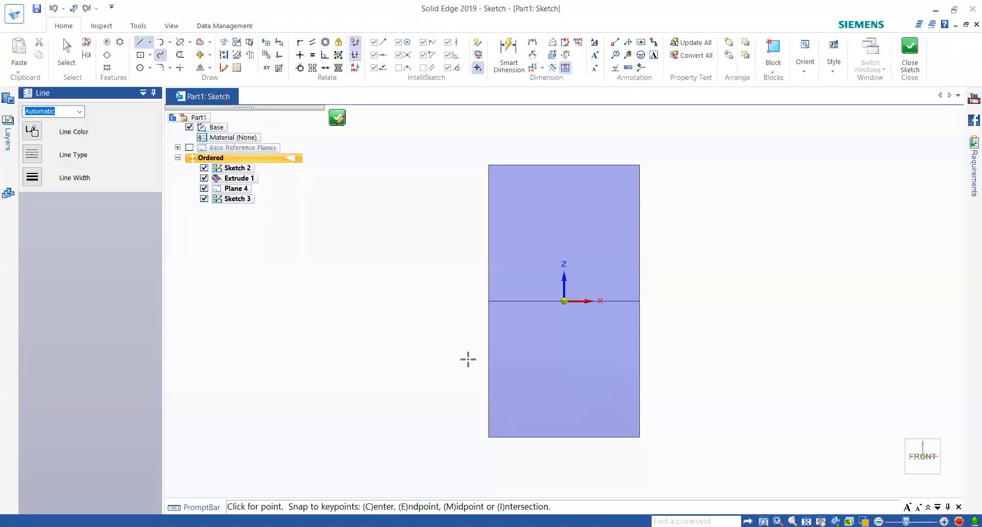
mouse_move(469, 299)
left_mouse_down()
mouse_move(511, 285)
mouse_move(538, 301)
mouse_move(567, 279)
mouse_move(629, 289)
mouse_move(774, 208)
left_mouse_up()
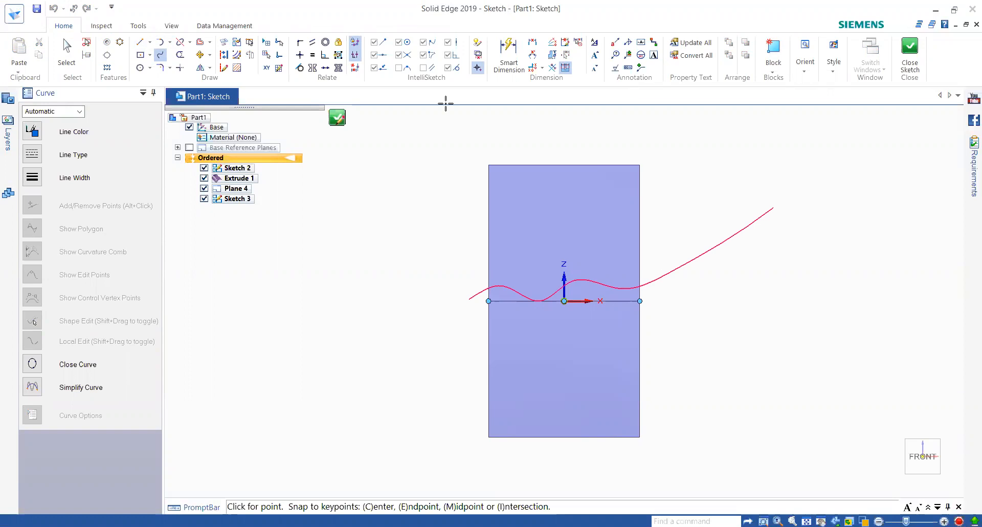
left_click(912, 52)
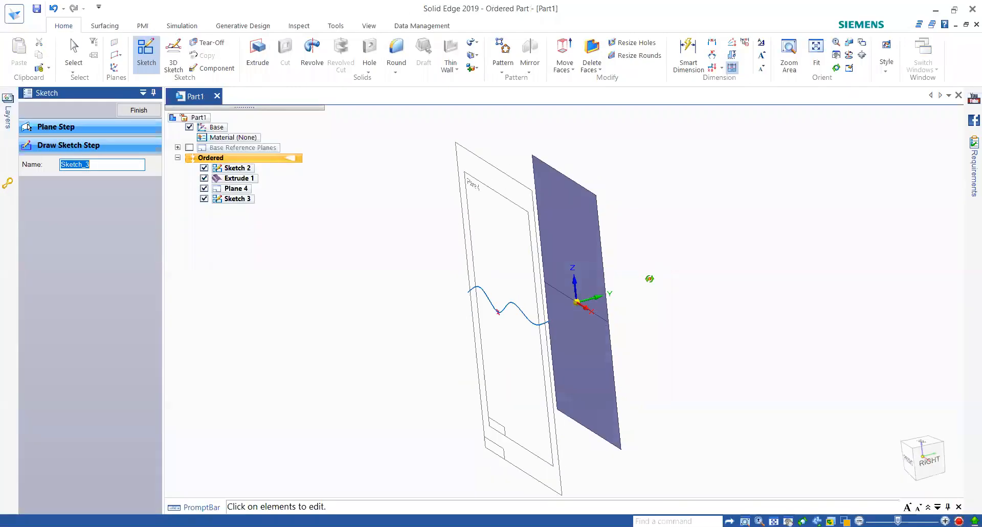
left_click(258, 51)
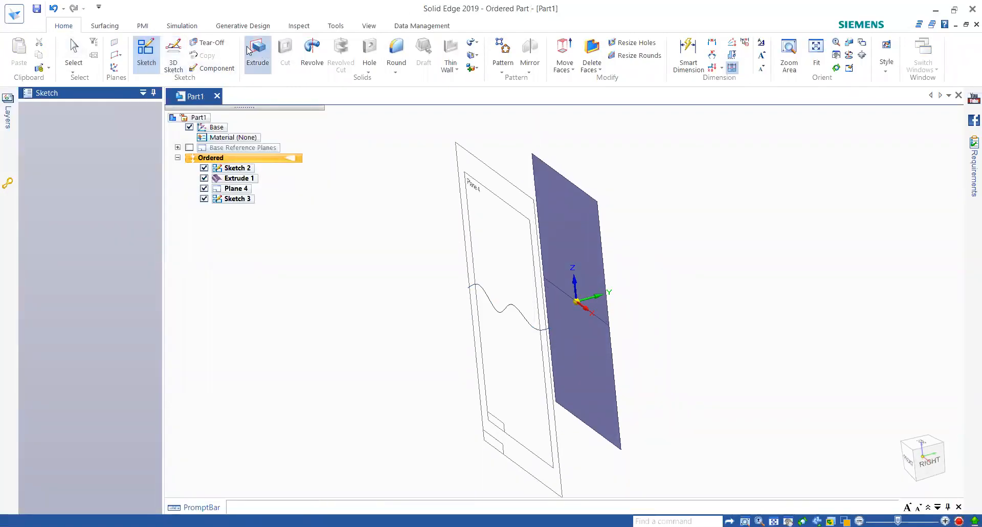
key("Escape")
Extrude the wavy sketch as a surface with a non-symmetric extent, 25 mm toward the flat surface and 20 mm away from it
left_click(104, 27)
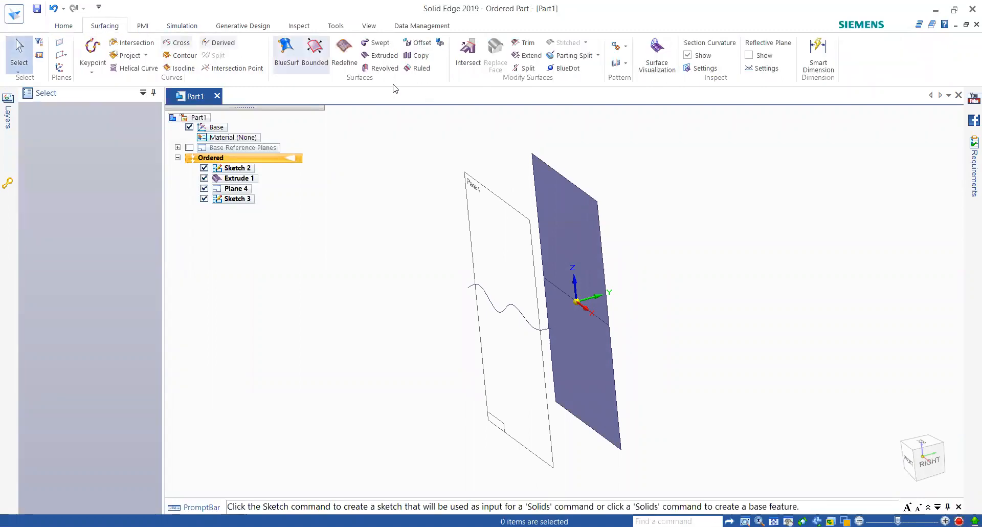
left_click(381, 56)
left_click(511, 308)
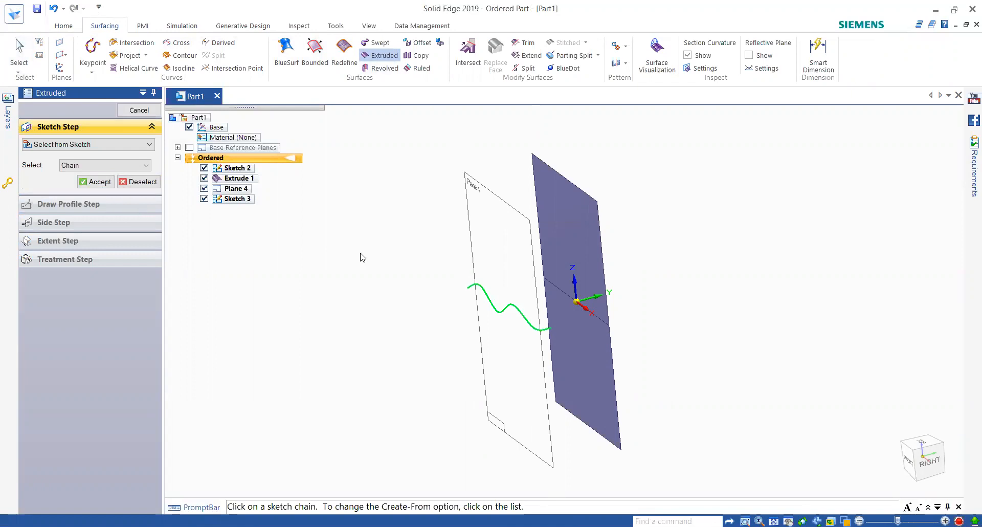
left_click(97, 182)
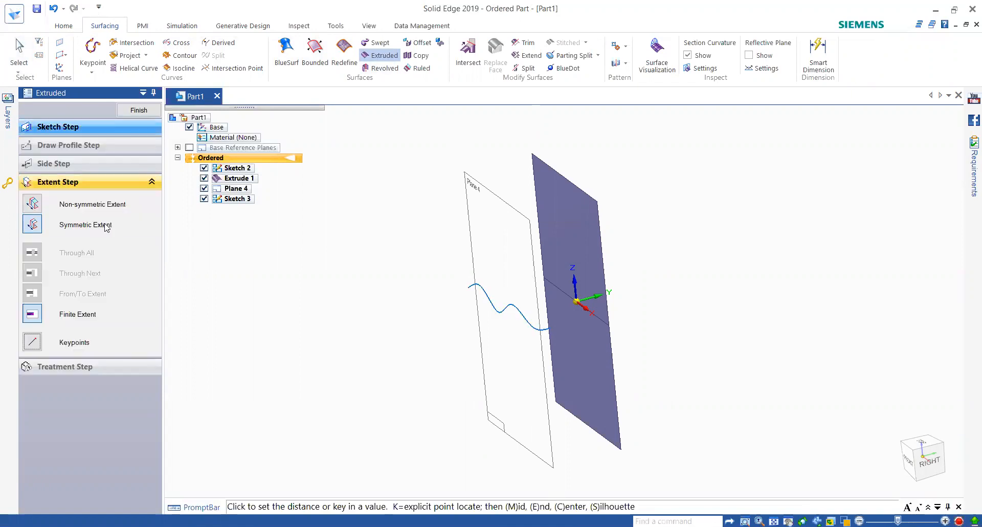
left_click(100, 205)
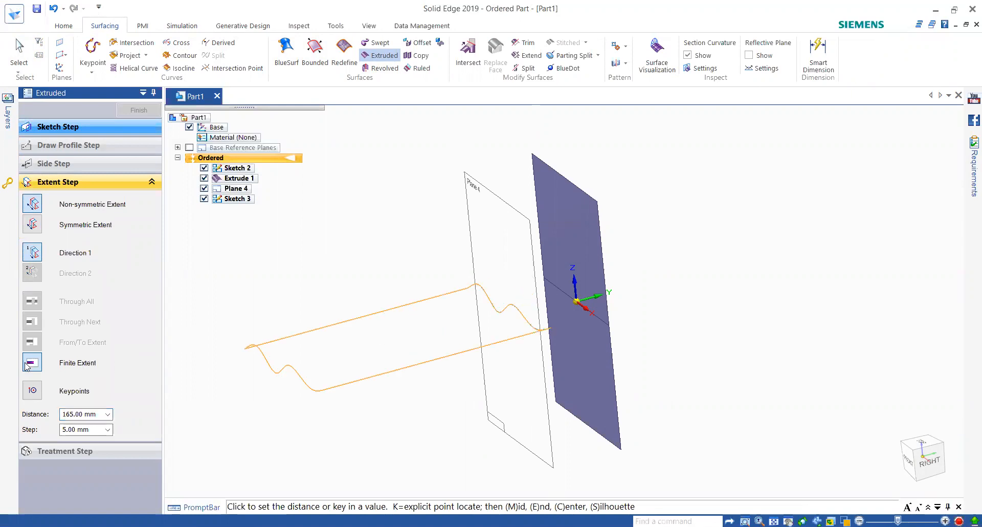
left_click(545, 298)
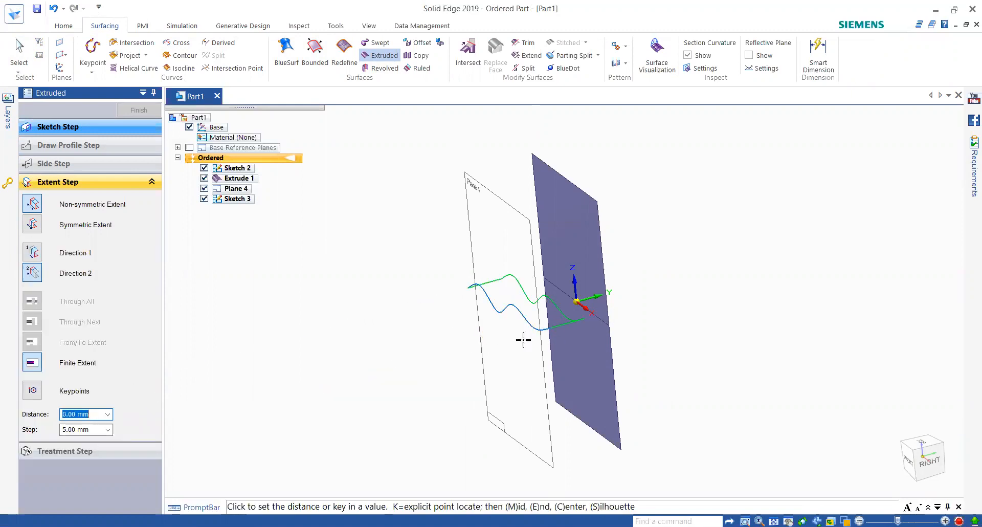
left_click(485, 334)
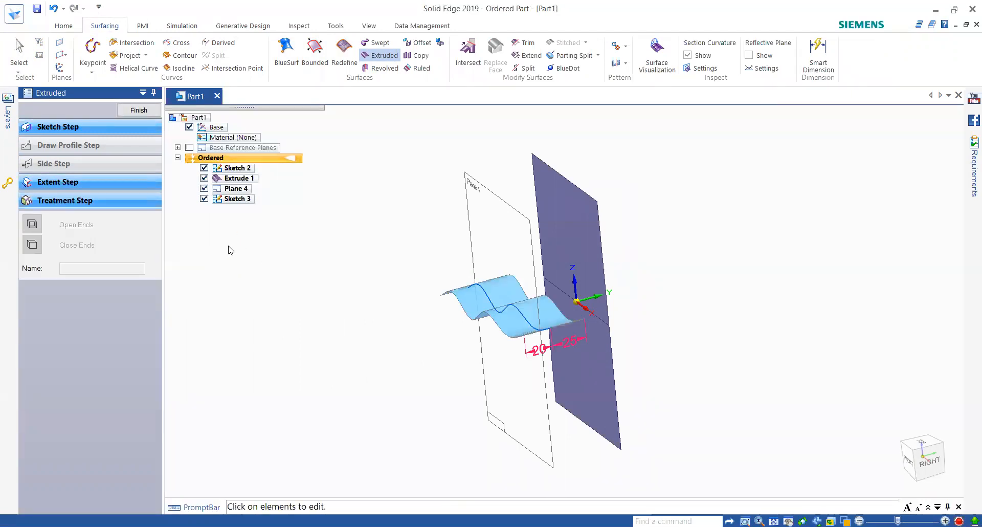
left_click(110, 137)
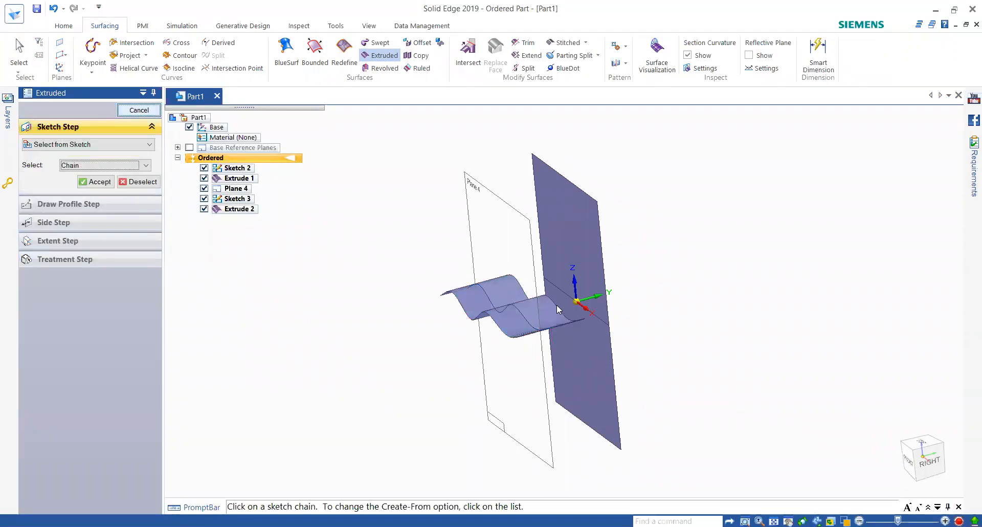
left_click(118, 110)
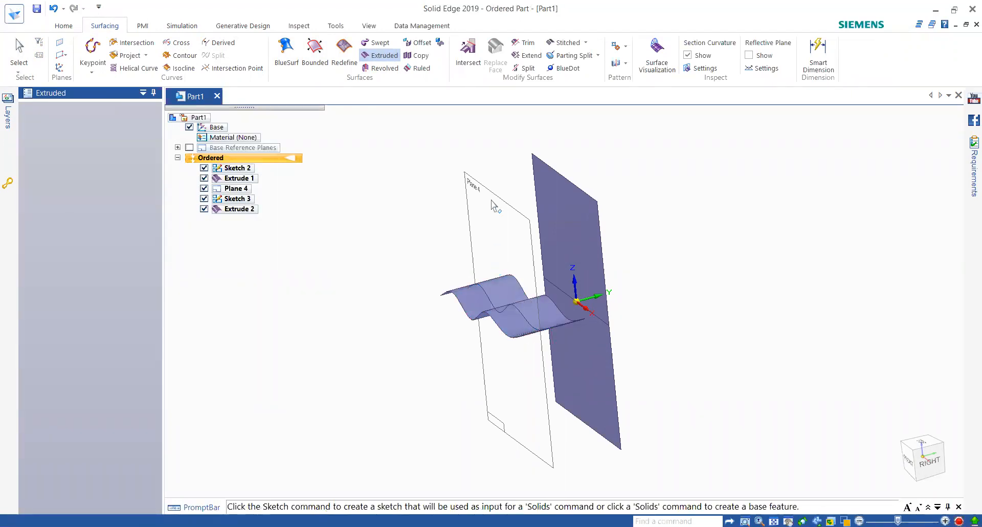
Hide the two sketches and the offset reference plane so only the two extruded surfaces are displayed
left_click(204, 199)
left_click(204, 188)
left_click(204, 168)
Set up an Intersect between the flat and wavy surfaces with the Manual trim/extend option
mouse_move(660, 327)
middle_mouse_down()
mouse_move(634, 344)
mouse_move(649, 363)
middle_mouse_up()
left_click(469, 51)
left_click(41, 110)
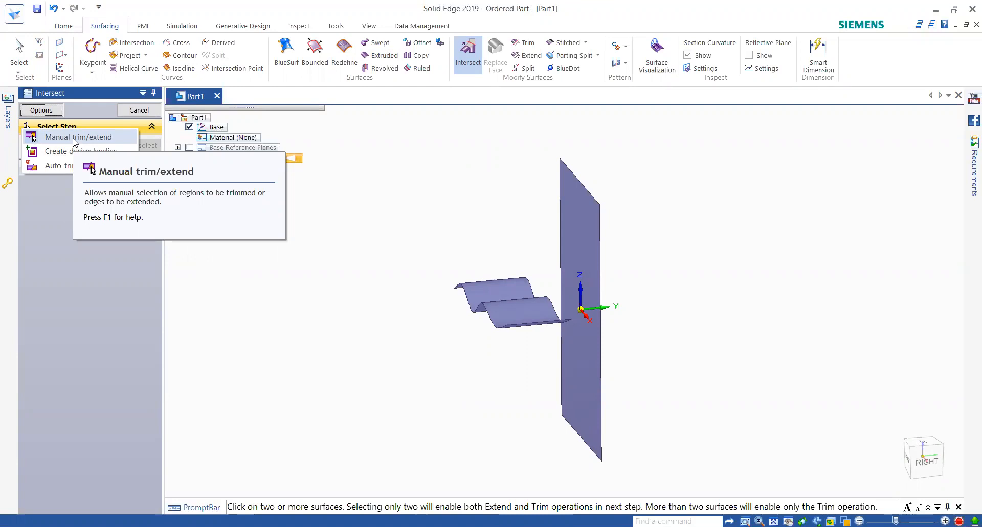
left_click(75, 138)
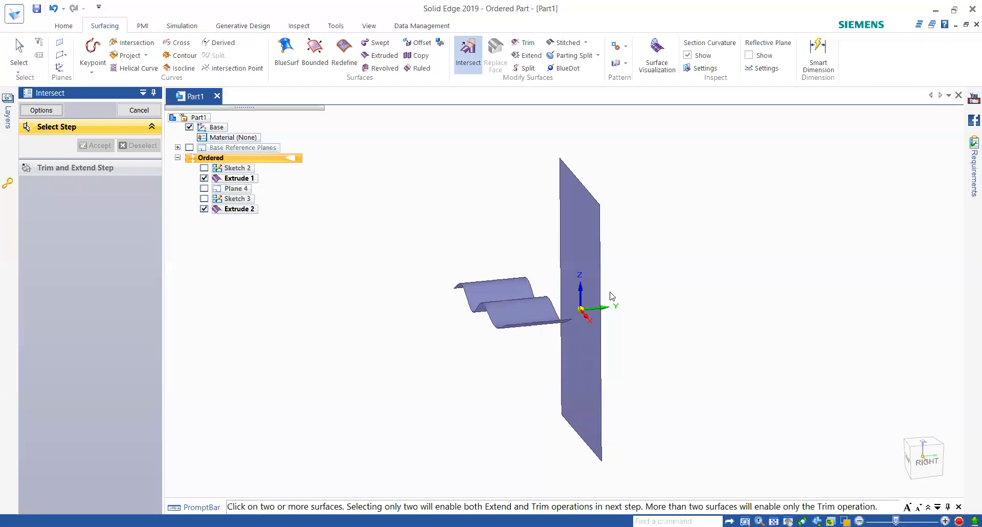
left_click(588, 235)
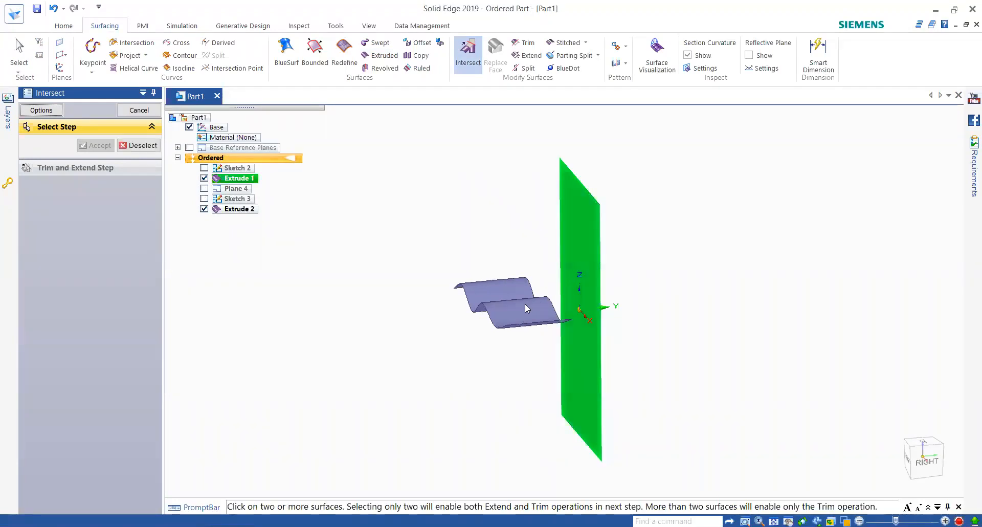
left_click(516, 306)
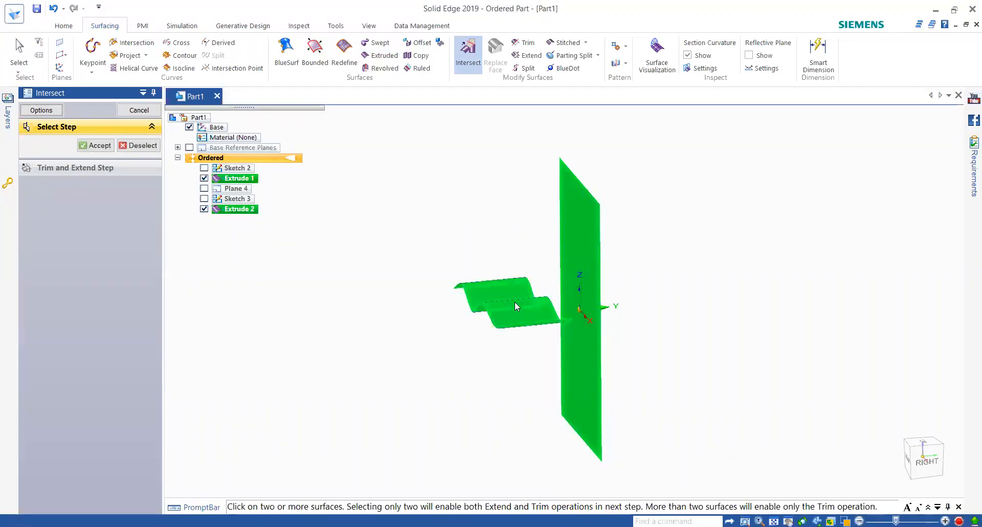
left_click(96, 145)
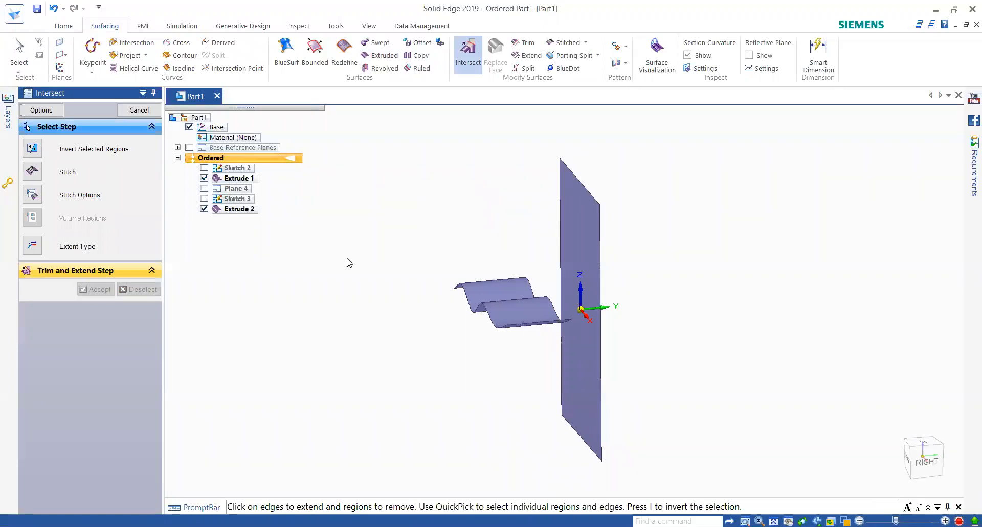
Extend the wavy surface's nearest edge to the flat surface, complete the Intersect feature, and undo it
mouse_move(402, 316)
middle_mouse_down()
mouse_move(388, 324)
mouse_move(404, 333)
middle_mouse_up()
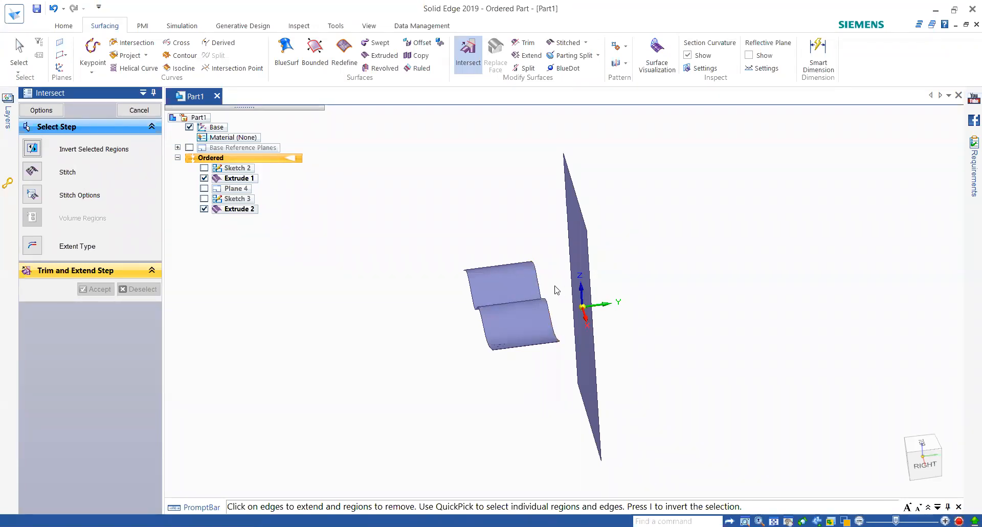
left_click(537, 284)
middle_click_drag(665, 280, 679, 286)
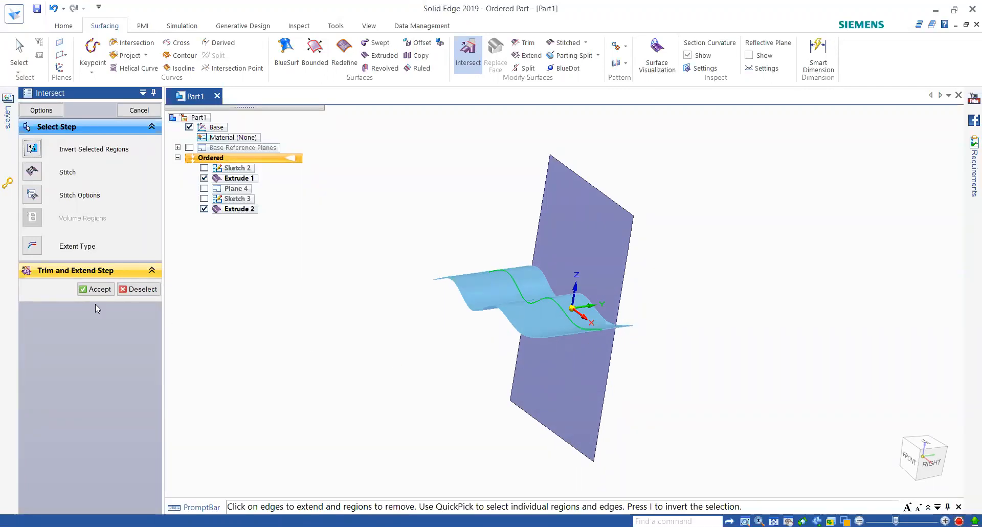
left_click(88, 290)
middle_click_drag(441, 339, 469, 348)
key("Escape")
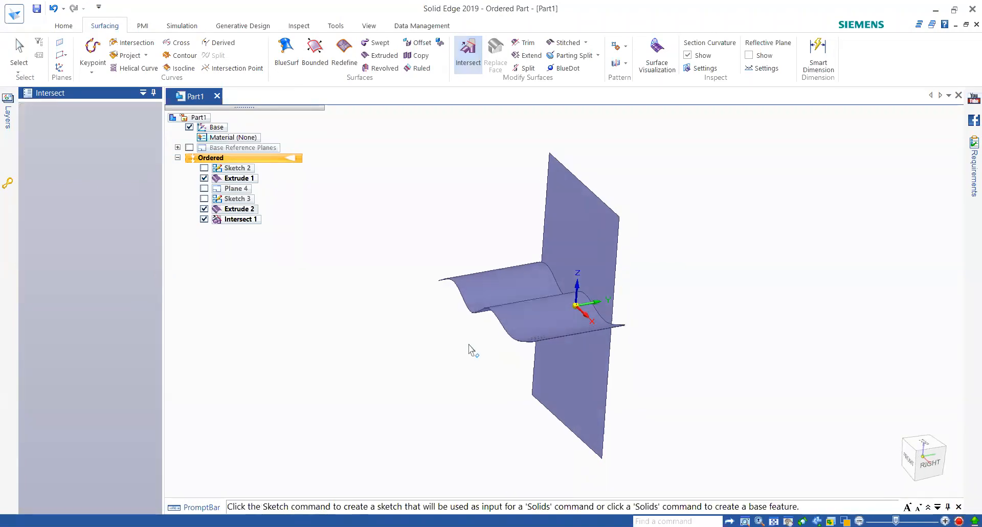
key("ctrl+z")
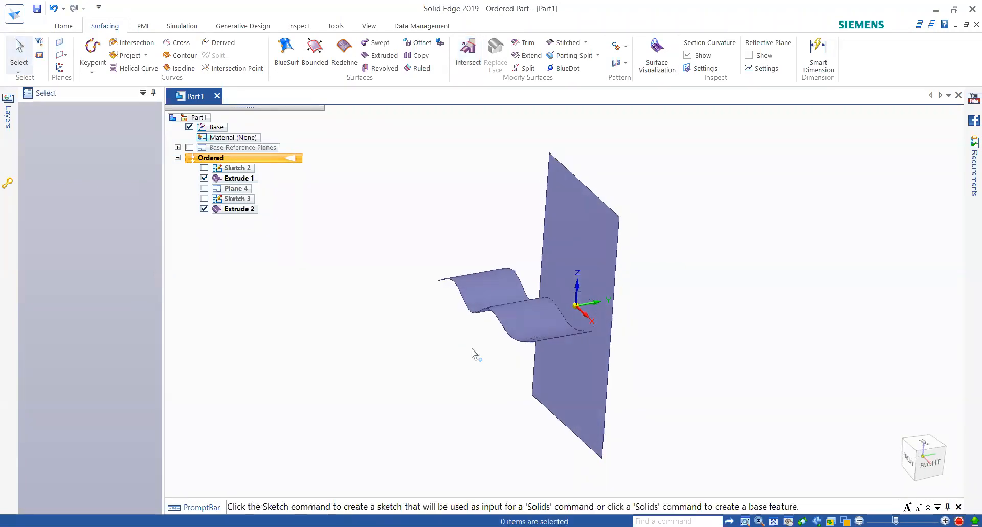
Edit the wavy extrusion's first-direction extent so the surface passes through the flat surface and well beyond it
double_click(560, 317)
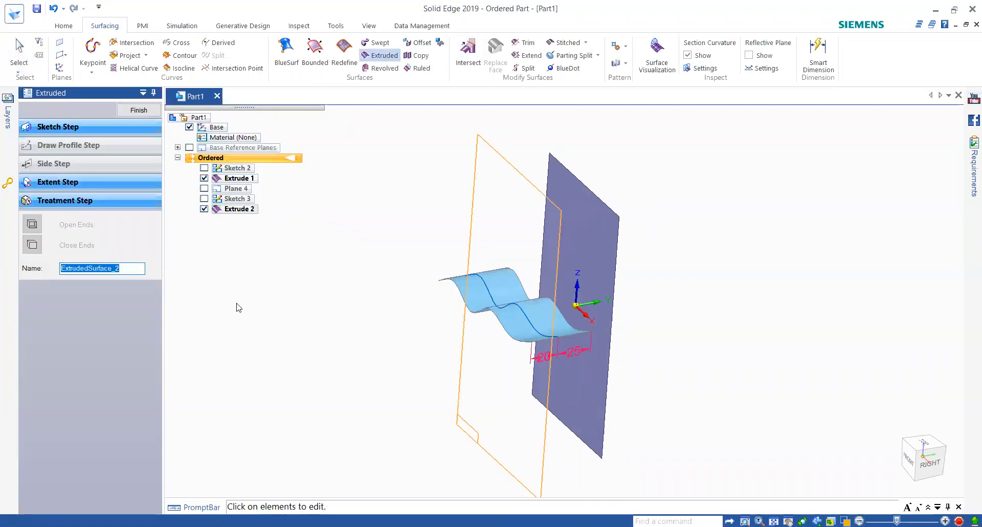
left_click(77, 182)
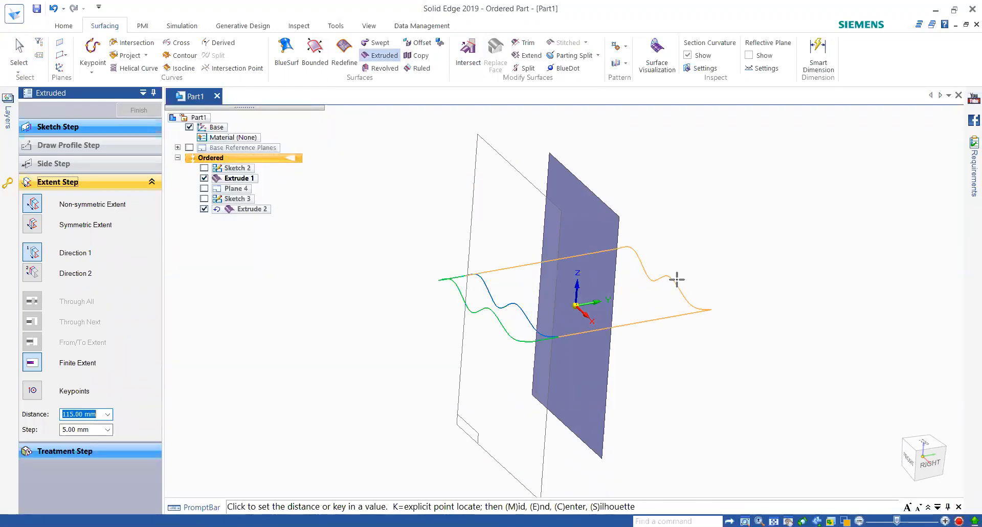
left_click(699, 275)
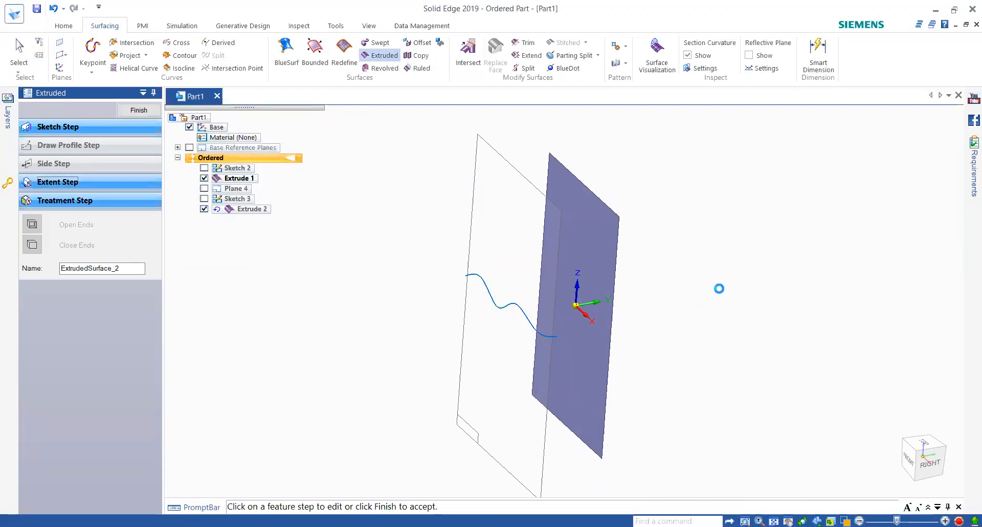
left_click(143, 110)
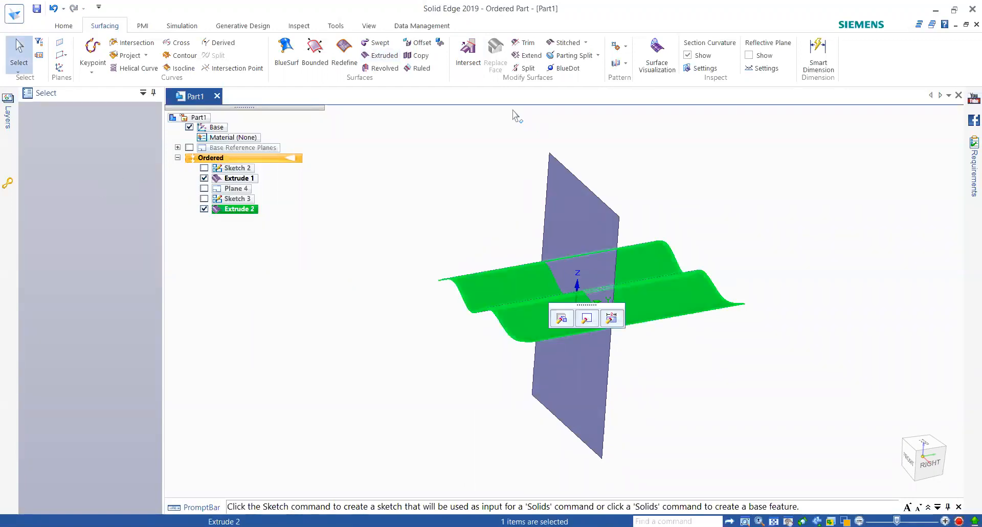
Intersect the flat and wavy surfaces, removing the flat surface's upper region and the wavy region behind the flat surface
left_click(468, 54)
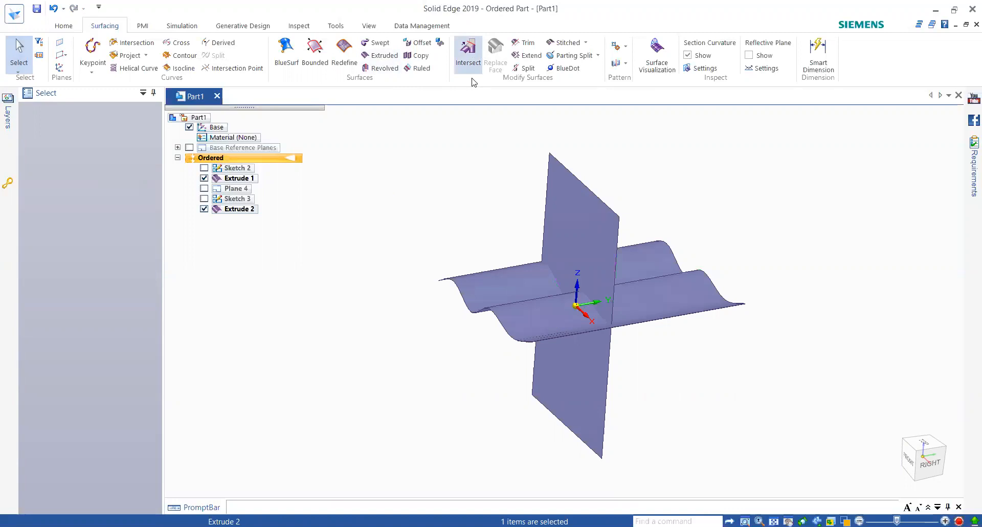
left_click(582, 213)
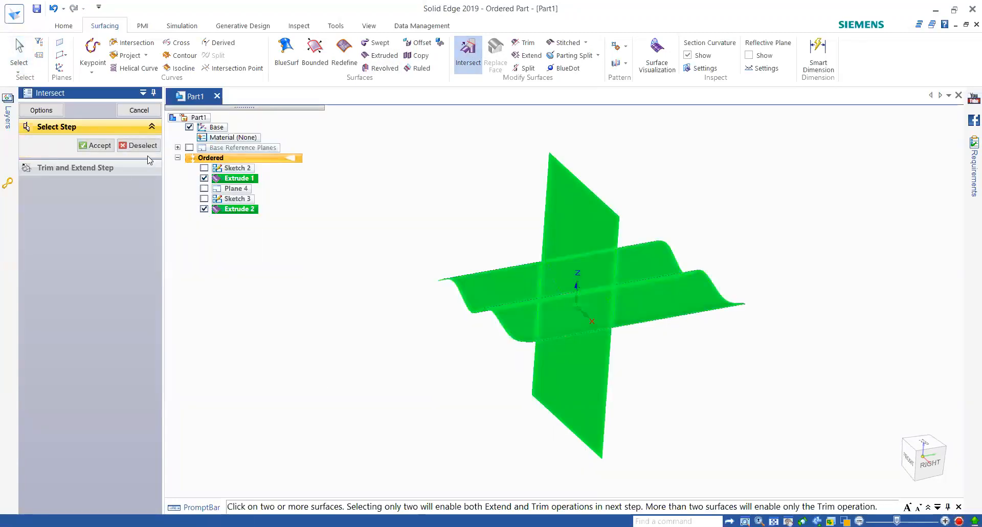
left_click(99, 145)
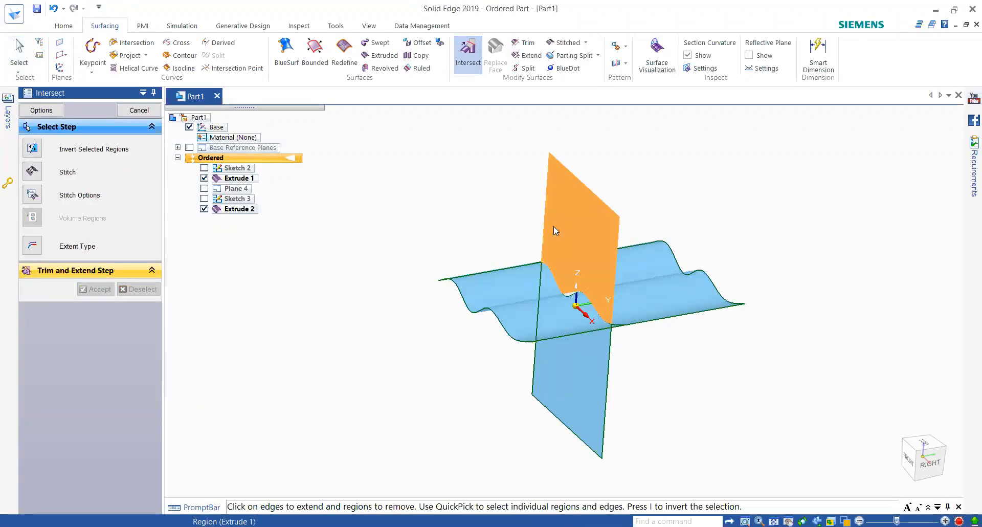
left_click(566, 214)
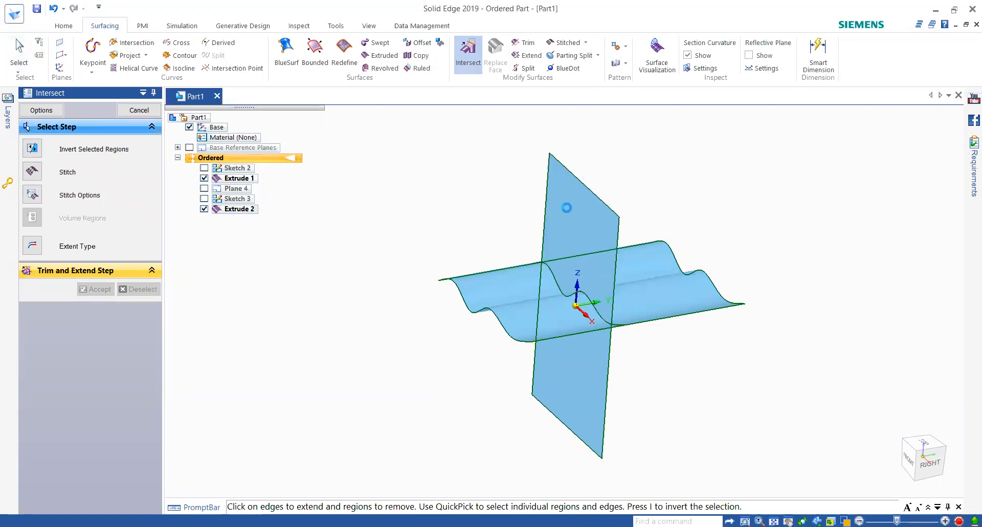
mouse_move(785, 342)
middle_mouse_down()
mouse_move(743, 331)
mouse_move(771, 329)
mouse_move(782, 345)
middle_mouse_up()
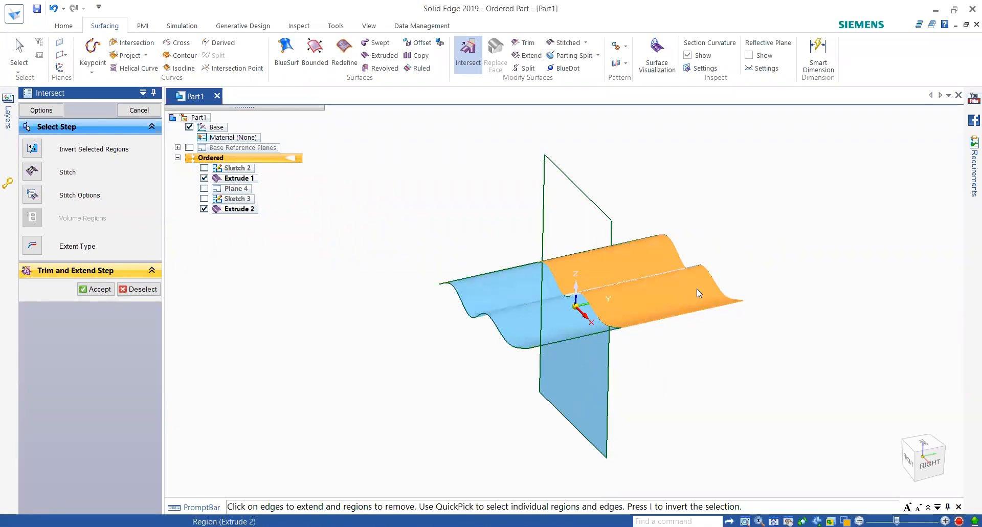
left_click(698, 309)
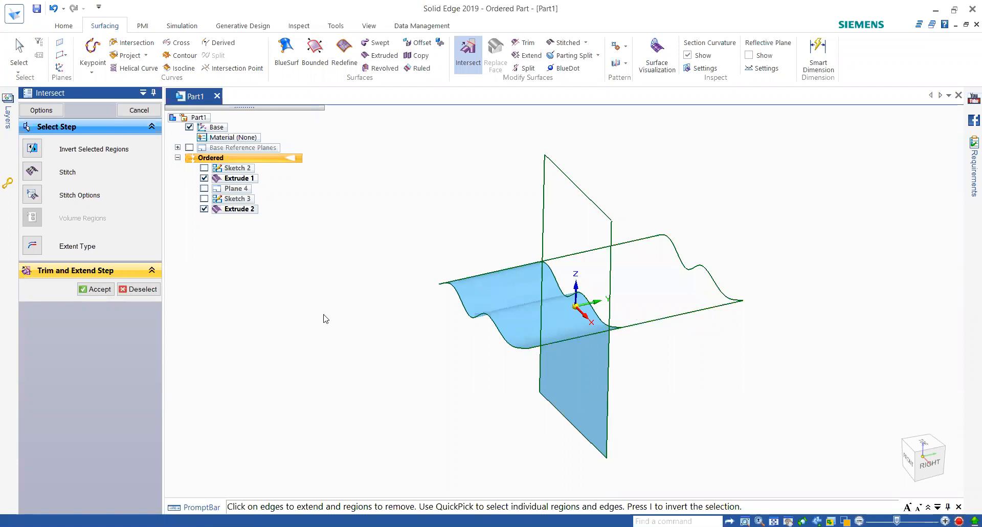
left_click(96, 290)
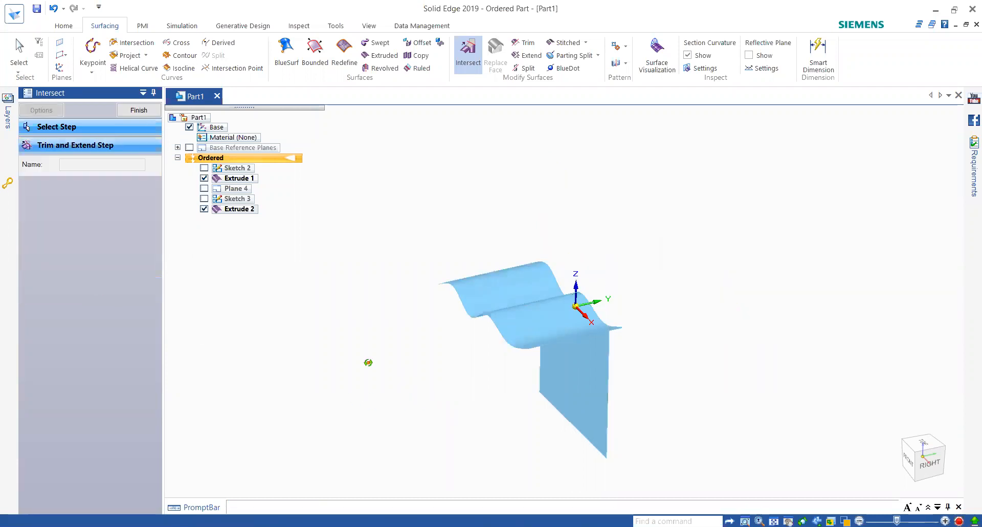
middle_click_drag(416, 378, 390, 417)
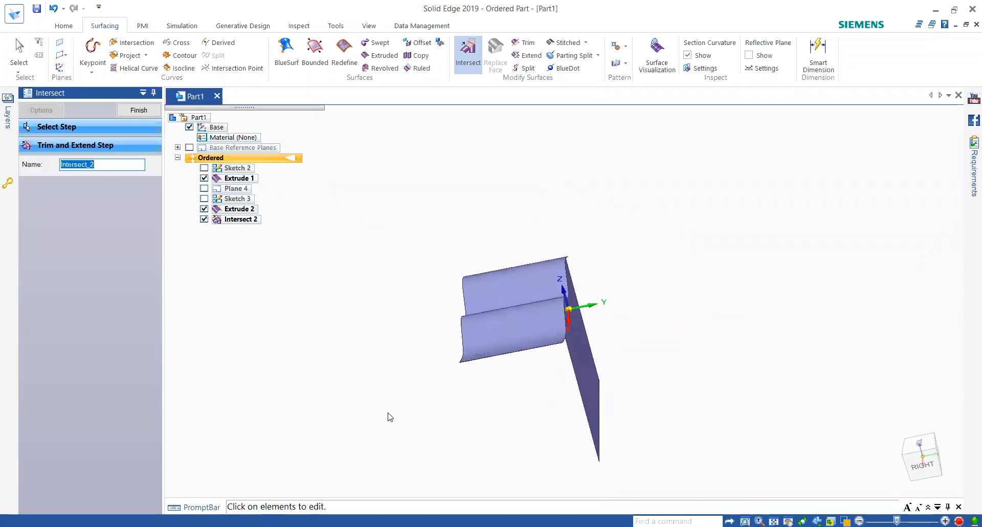
left_click(139, 111)
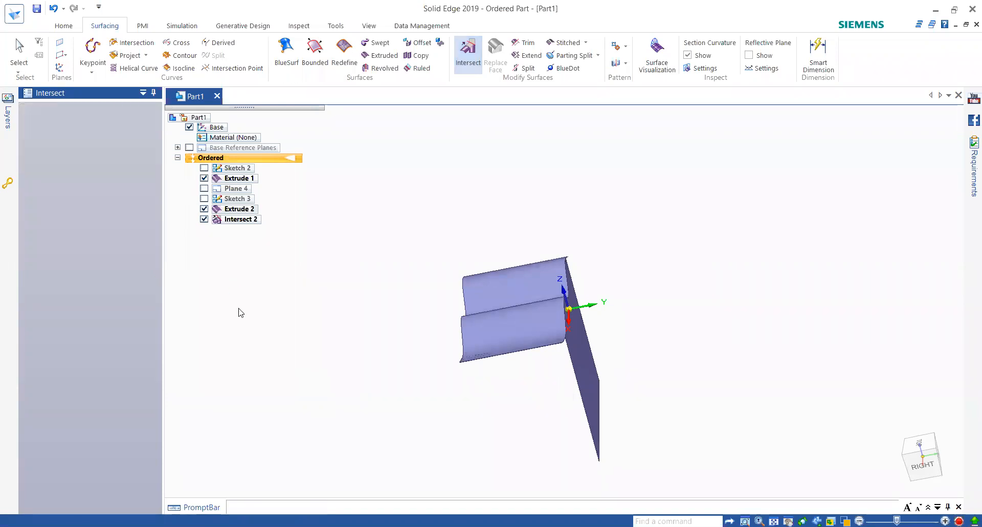
Delete the Intersect feature from the part's feature tree
right_click(231, 220)
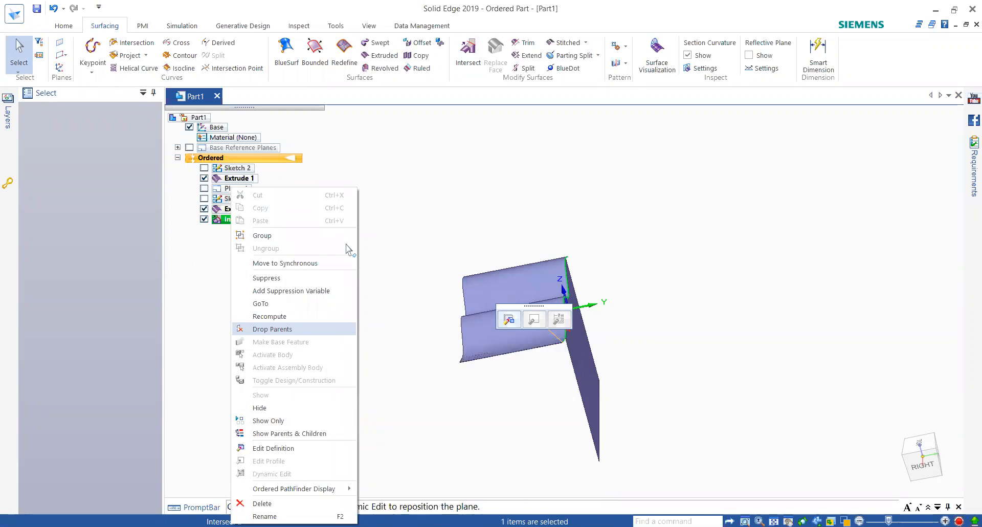
left_click(264, 503)
Intersect the flat and wavy surfaces, removing the flat surface's lower region and the wavy region on its negative Y side
left_click(468, 51)
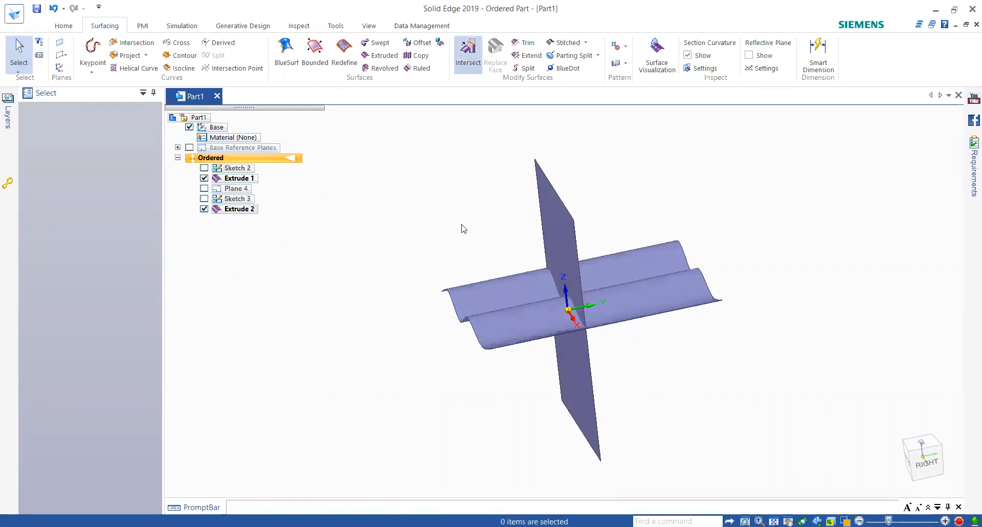
left_click(566, 230)
left_click(525, 303)
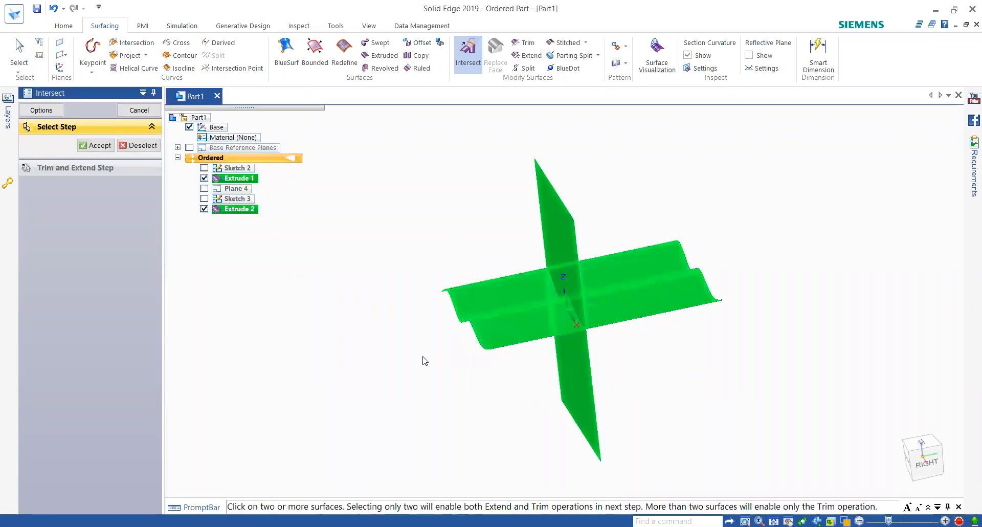
left_click(89, 147)
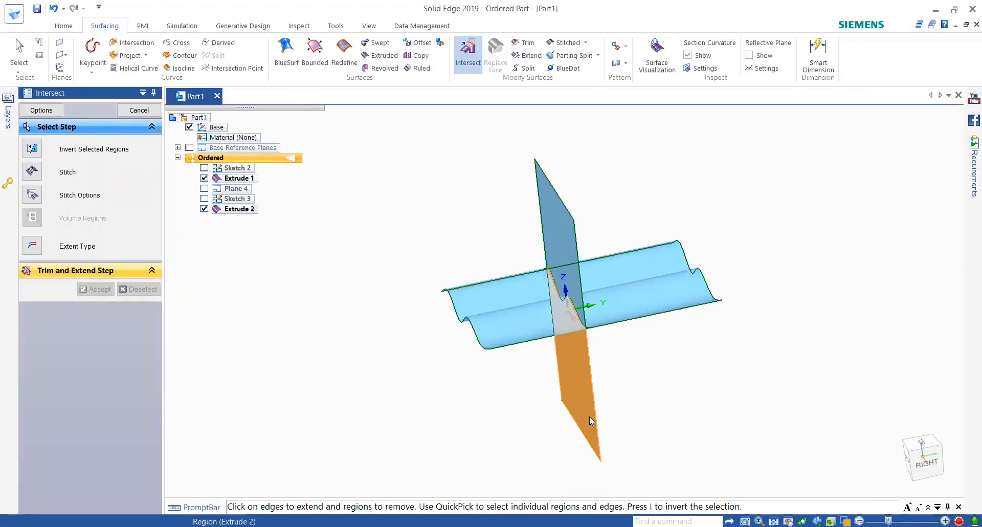
left_click(495, 313)
left_click(568, 390)
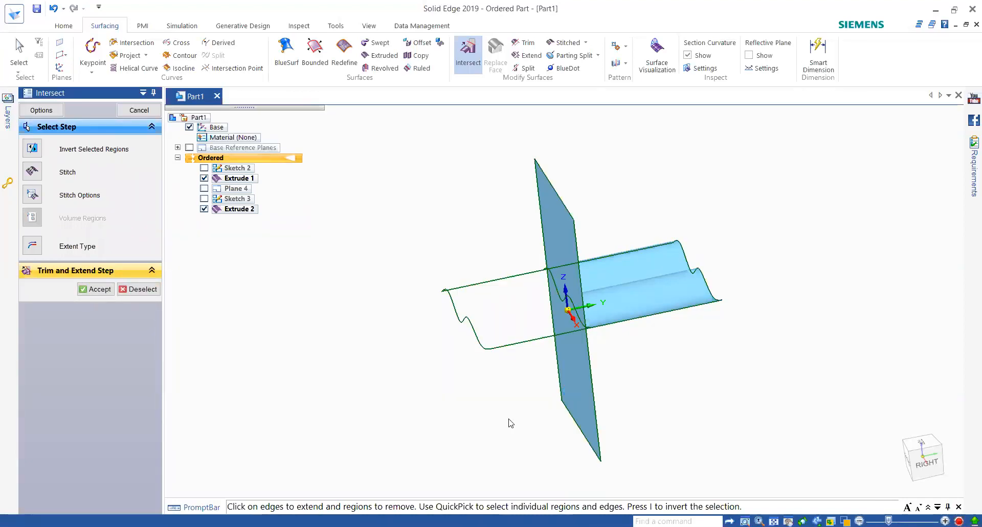
mouse_move(462, 407)
middle_mouse_down()
mouse_move(482, 381)
mouse_move(446, 404)
middle_mouse_up()
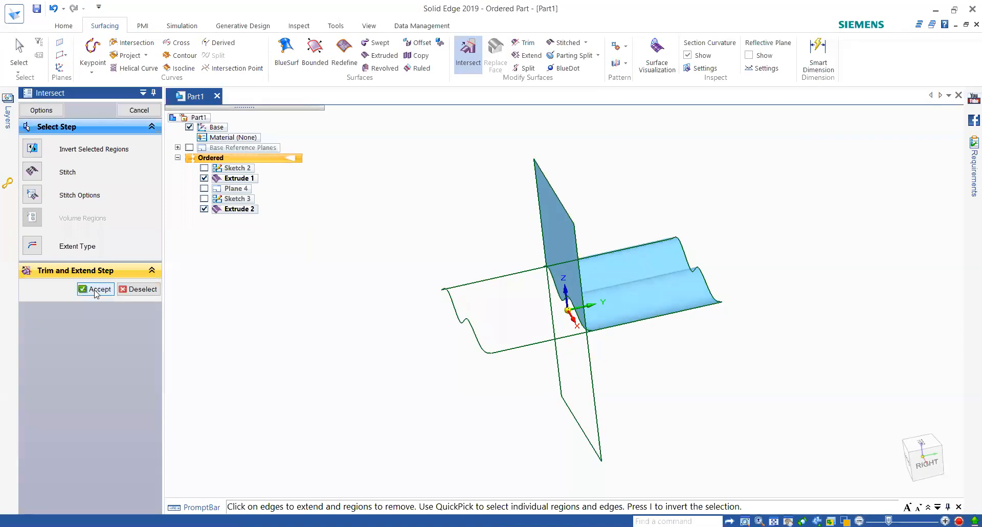
left_click(94, 290)
middle_click_drag(530, 395, 491, 439)
left_click(140, 111)
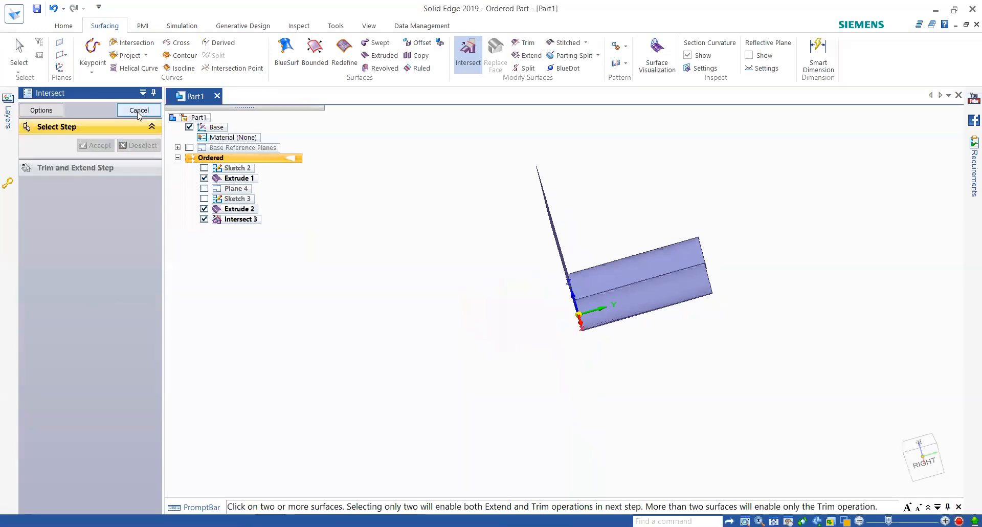
left_click(139, 111)
left_click(468, 53)
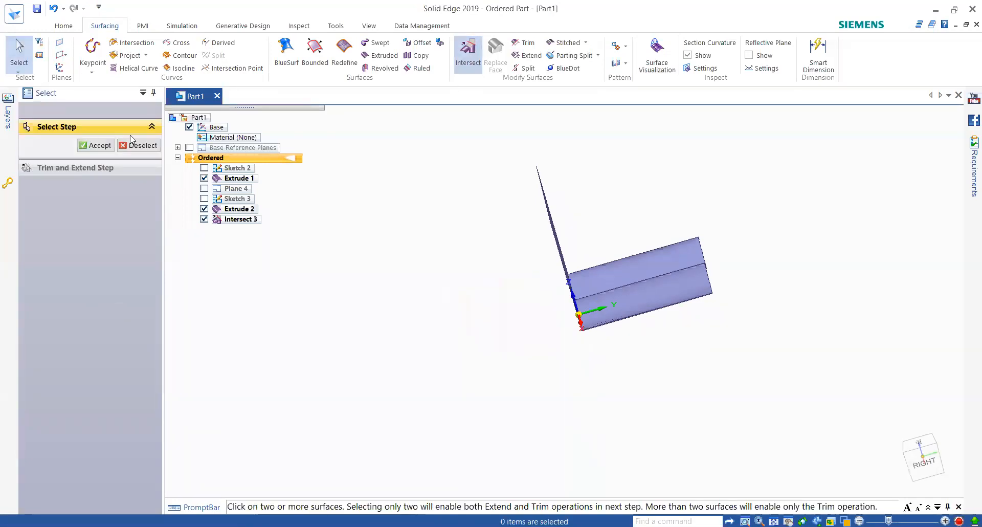
left_click(42, 111)
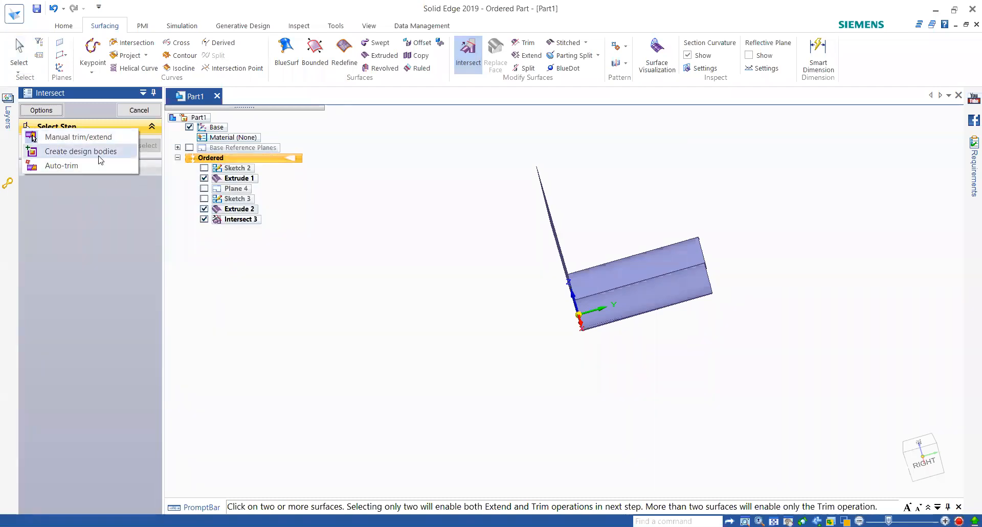
key("Escape")
key("Escape")
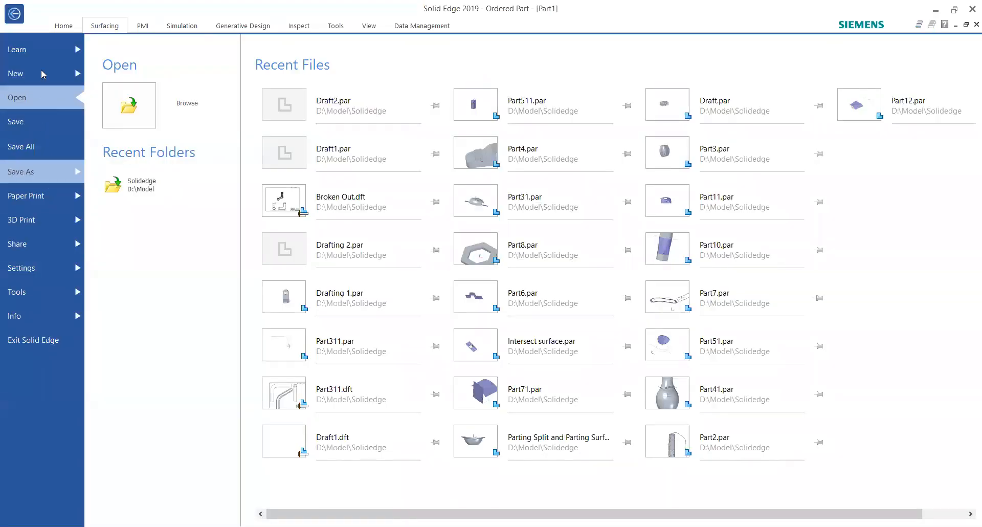
Create a new ISO Metric Part document
left_click(11, 83)
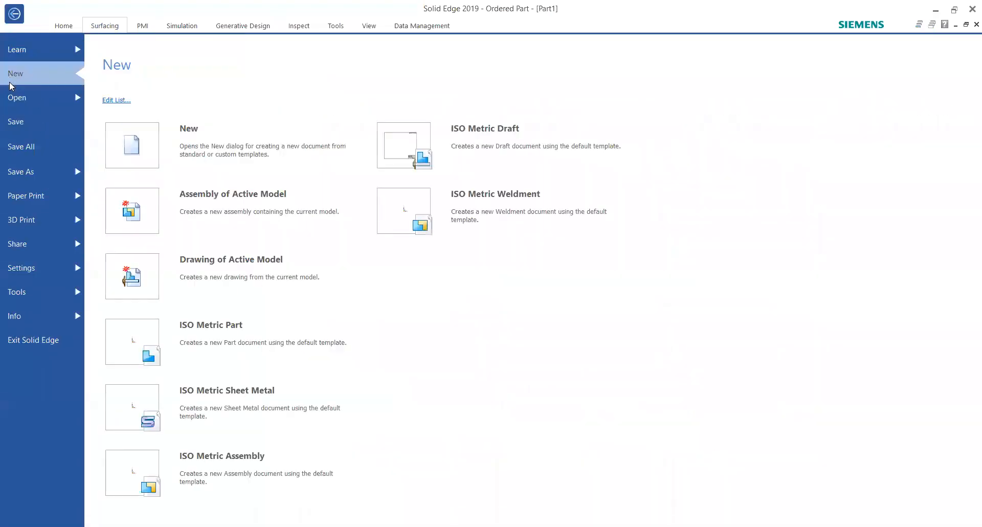
left_click(260, 352)
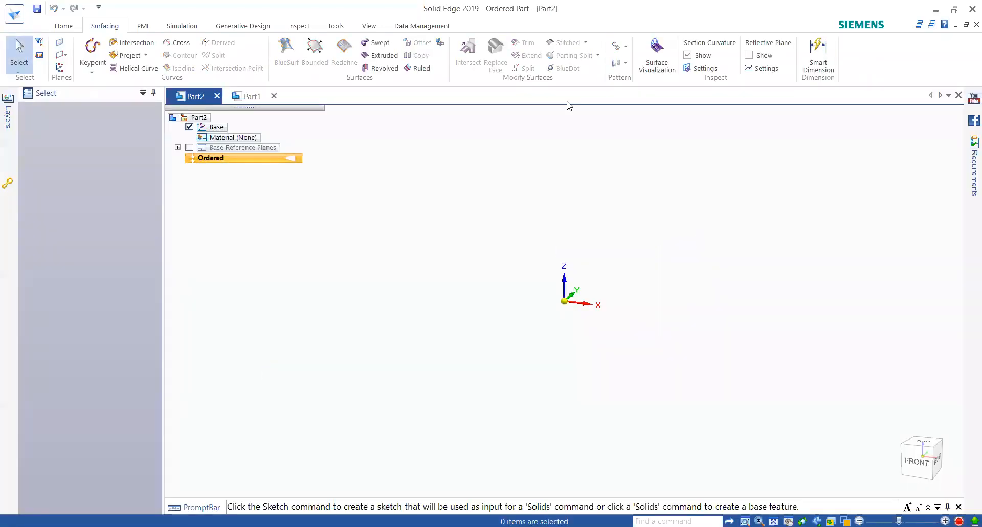
left_click(60, 28)
left_click(146, 56)
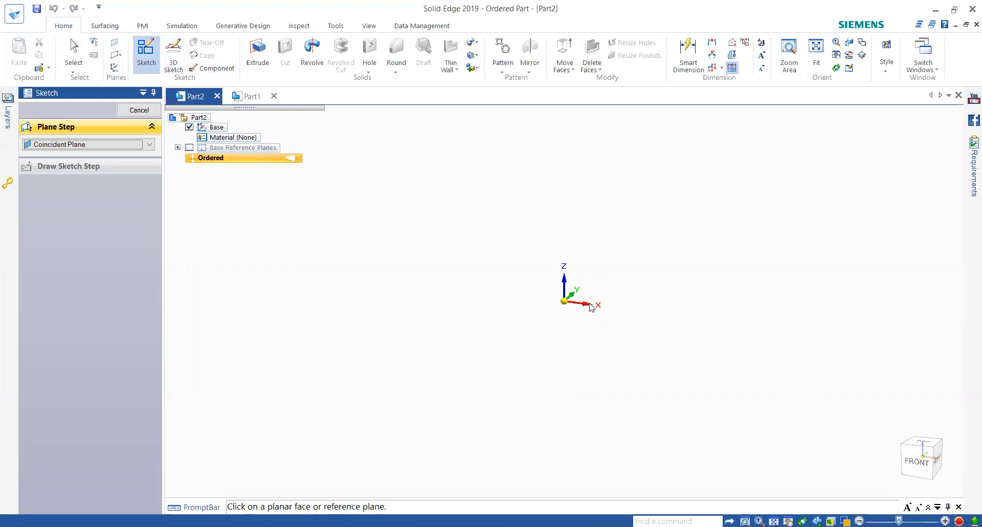
left_click(606, 359)
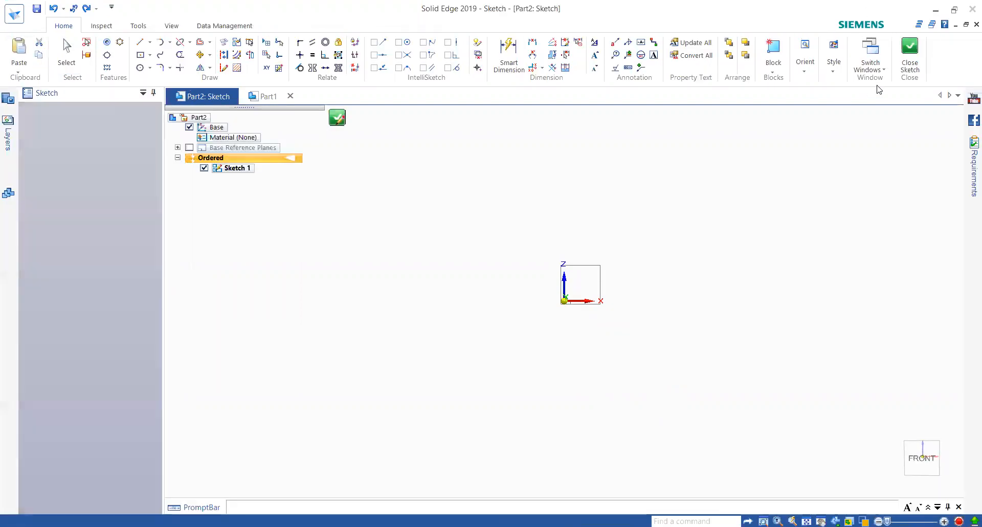
left_click(909, 57)
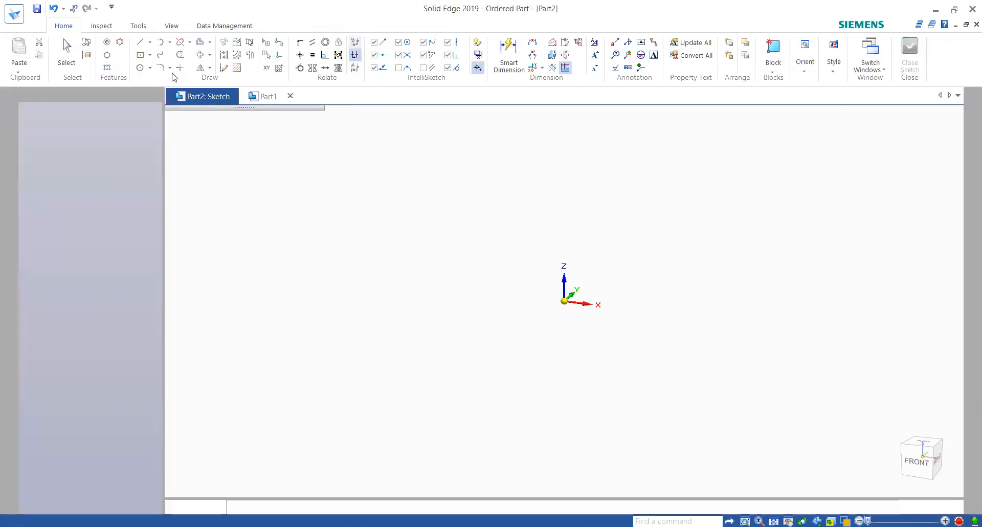
Sketch a rectangle about 170 by 123 mm on the top (XY) plane, centred on the origin
left_click(150, 56)
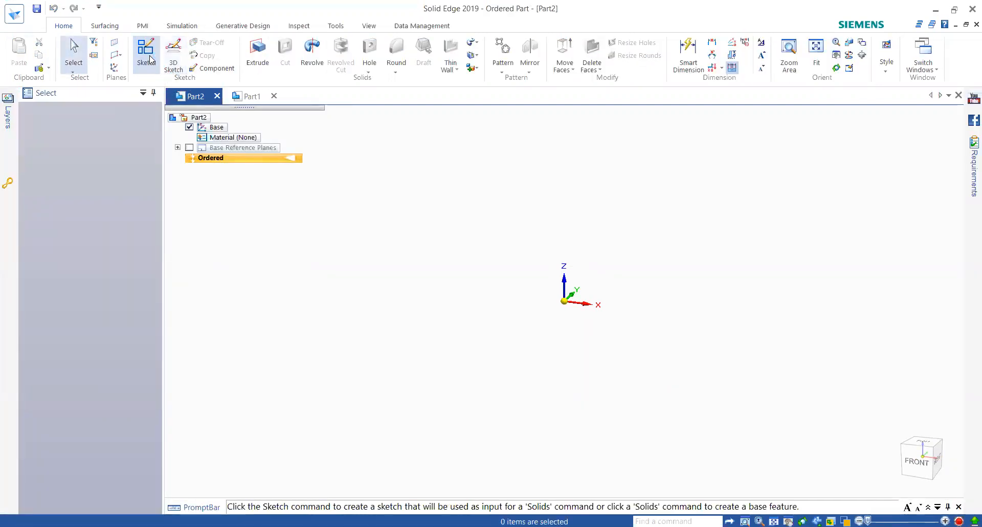
left_click(149, 60)
middle_click_drag(760, 332, 661, 328)
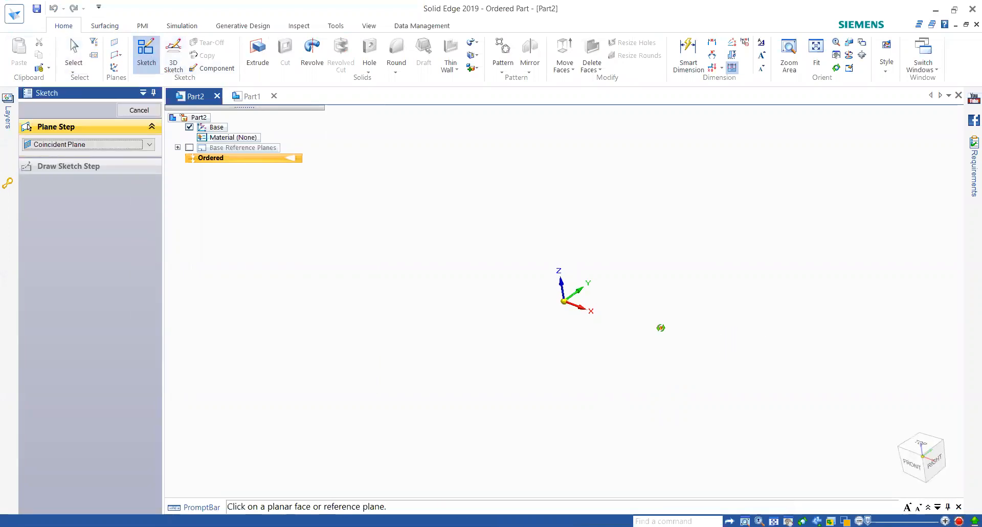
left_click(588, 304)
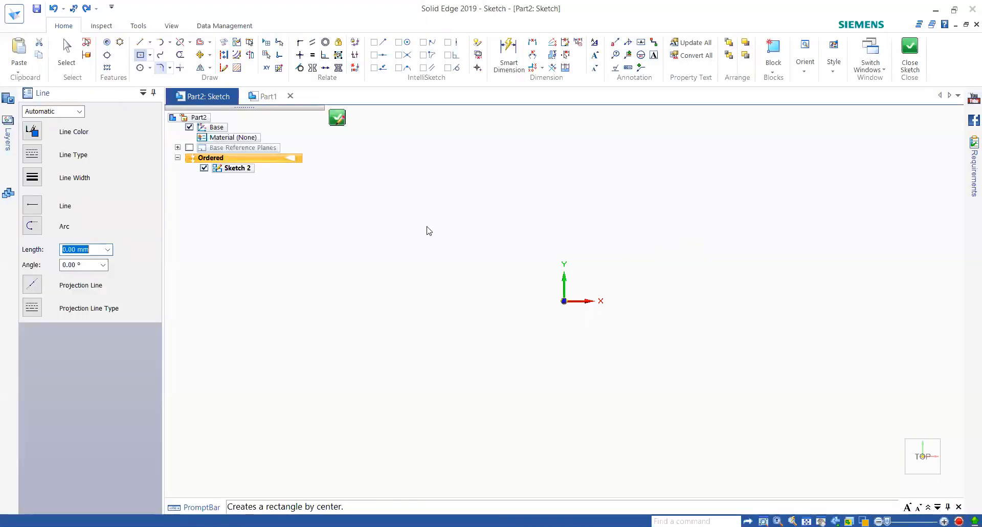
left_click(564, 301)
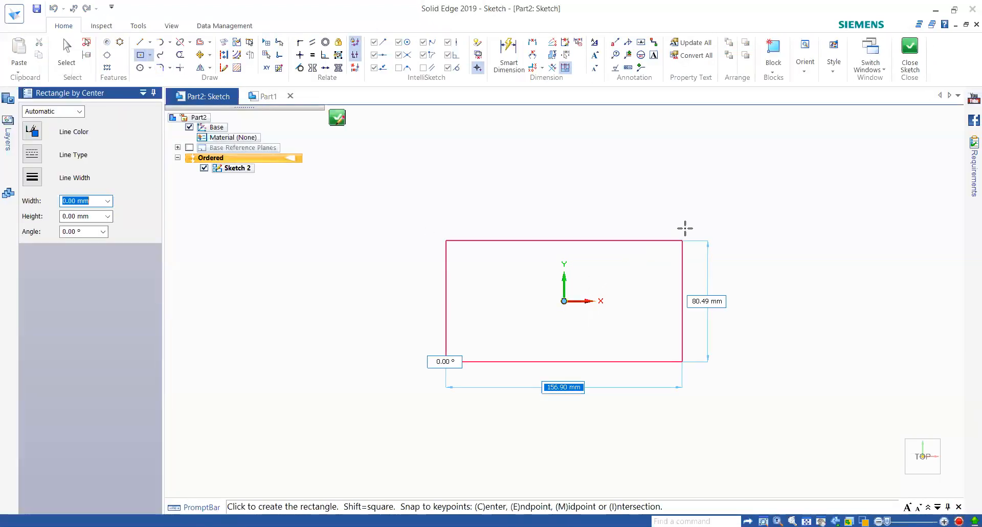
left_click(692, 208)
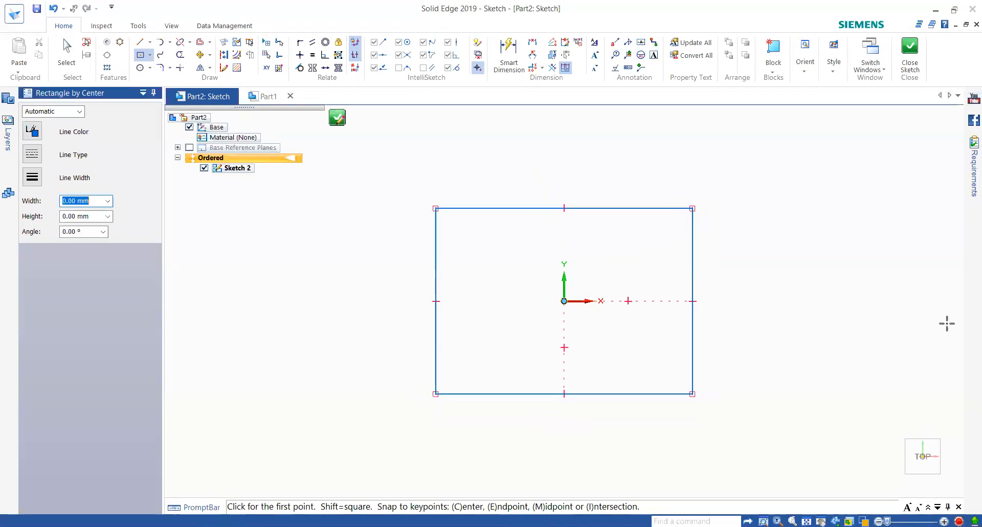
Dimension the rectangle to 150 mm wide and 100 mm high, and finish the sketch
left_click(508, 55)
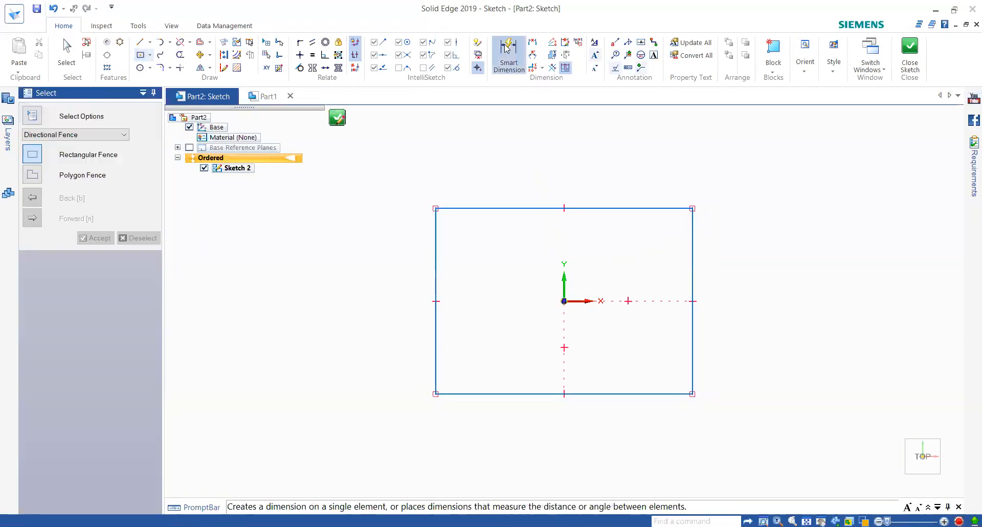
left_click(533, 208)
left_click(532, 163)
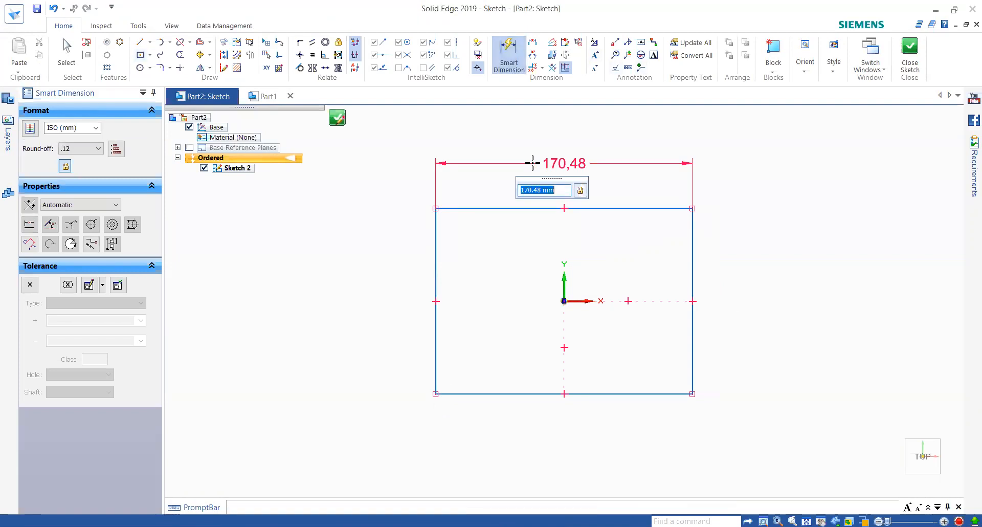
type("150")
key("Return")
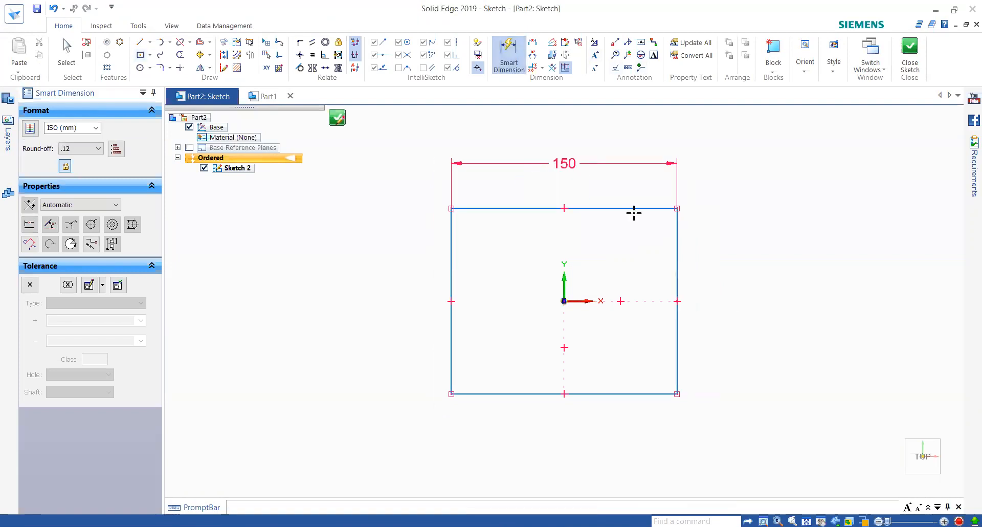
left_click(677, 230)
left_click(729, 232)
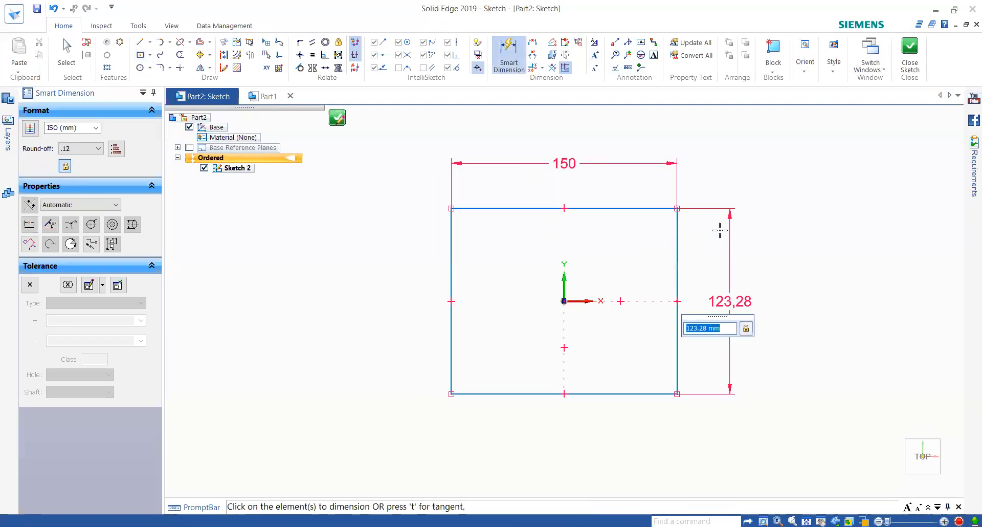
type("100")
key("Return")
key("Escape")
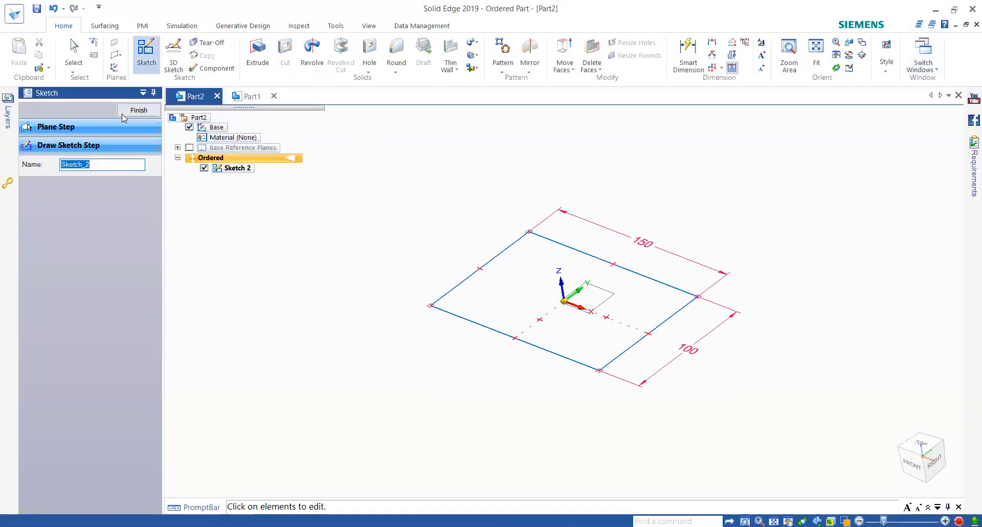
left_click(138, 110)
Extrude the rectangle as an open-ended surface with a symmetric extent about the sketch plane
left_click(105, 25)
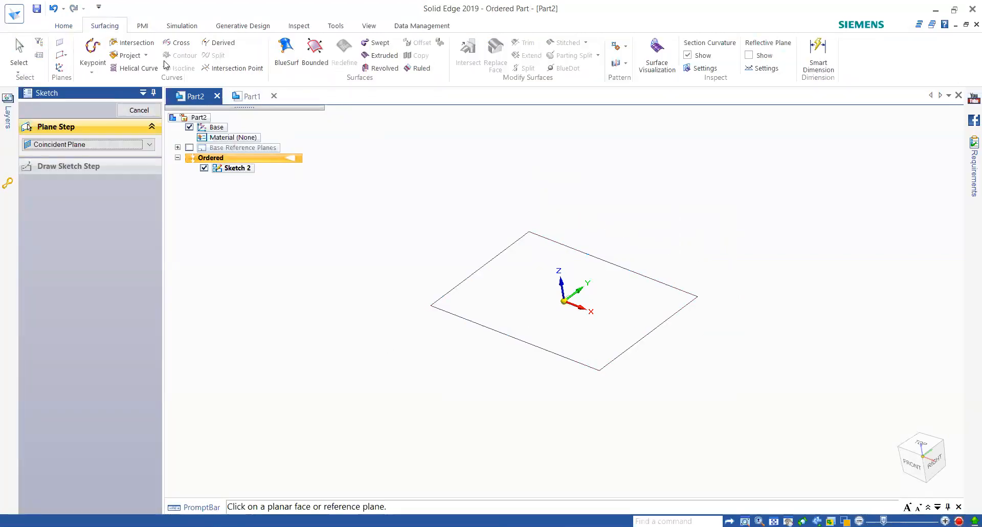
left_click(389, 58)
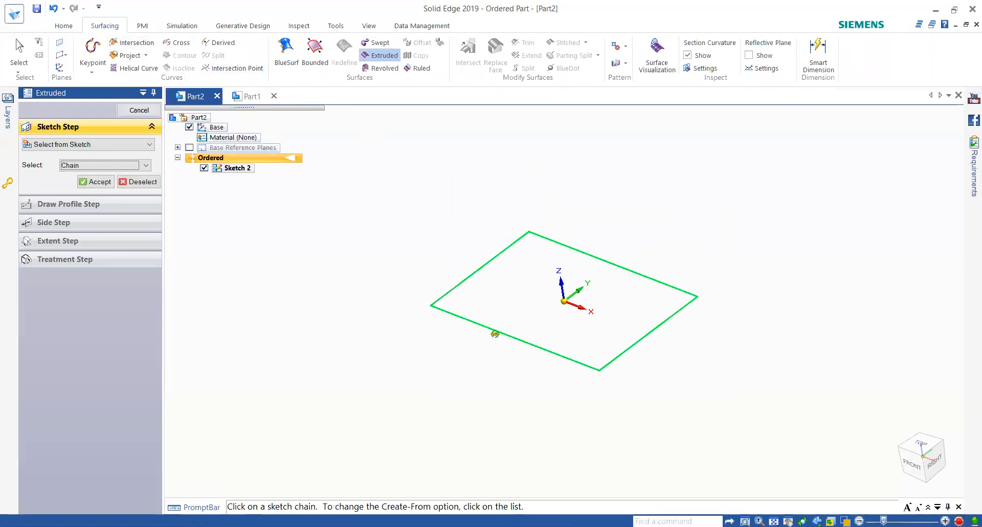
middle_click_drag(494, 333, 186, 235)
left_click(98, 182)
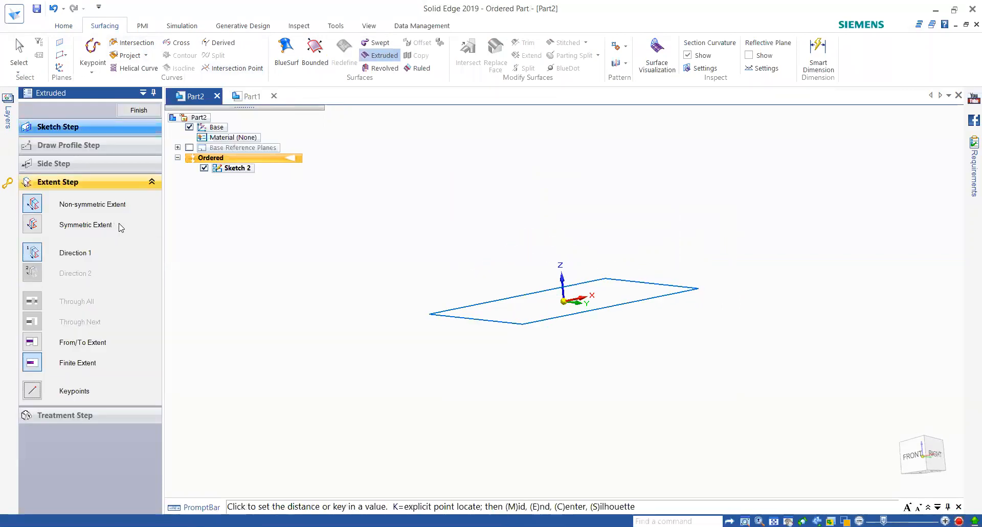
left_click(102, 225)
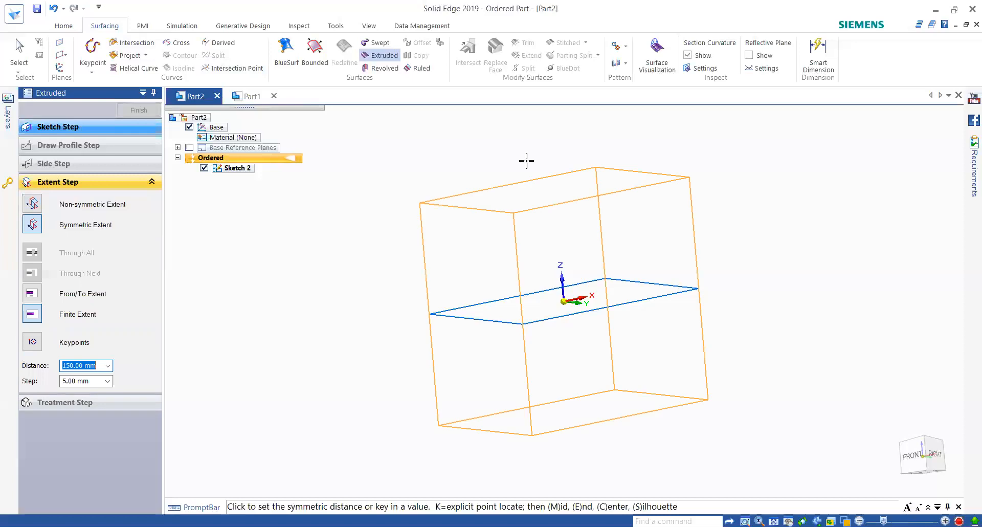
scroll(504, 242, "down", 4)
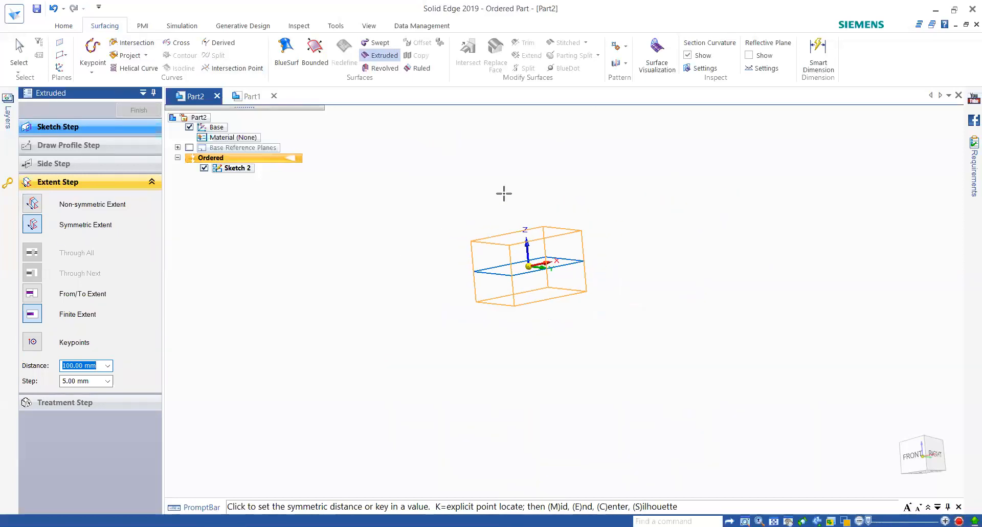
left_click(505, 182)
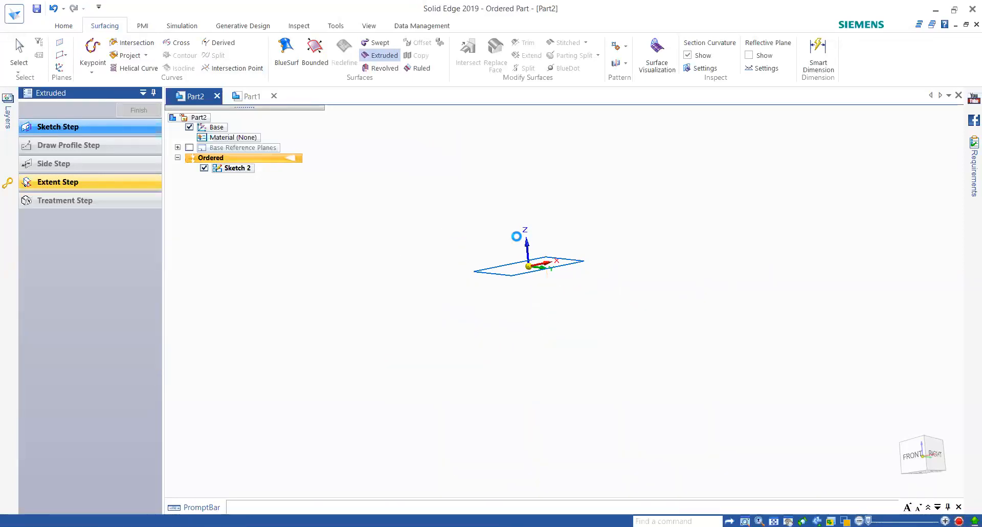
middle_click_drag(542, 367, 563, 398)
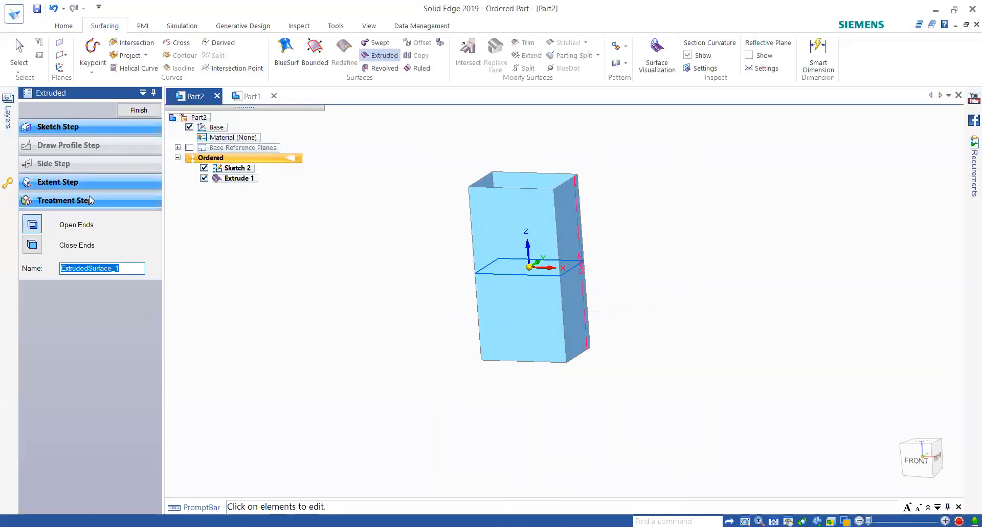
left_click(135, 109)
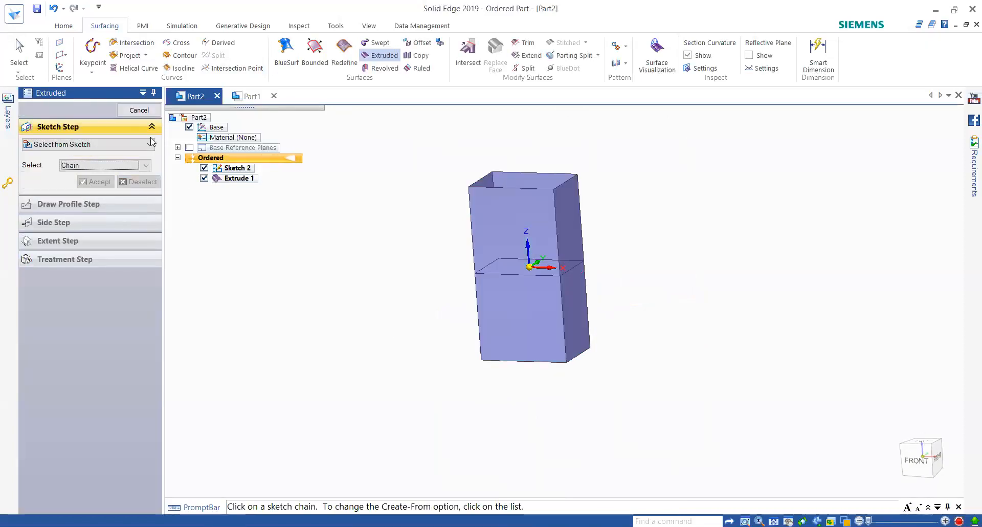
left_click(140, 113)
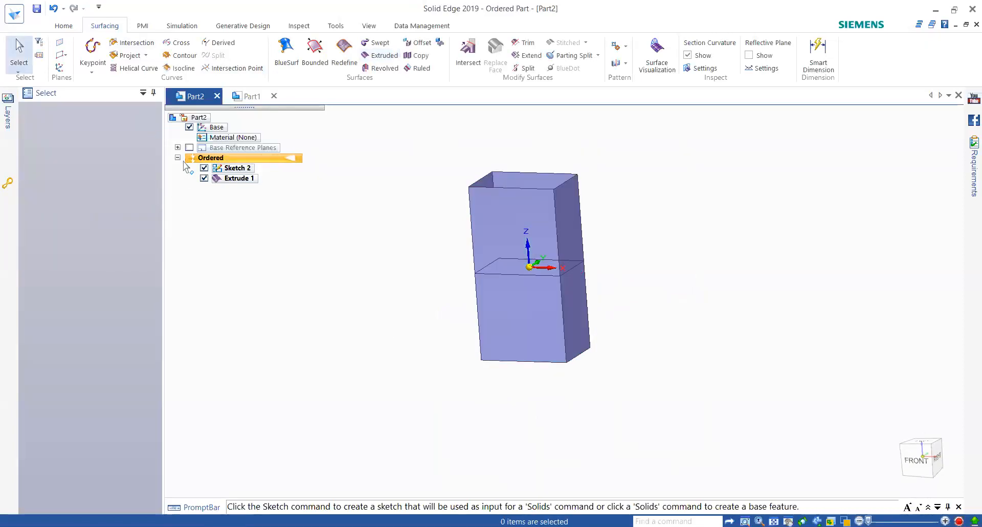
Start a new sketch on the front face of the box-shaped extruded surface
left_click(66, 28)
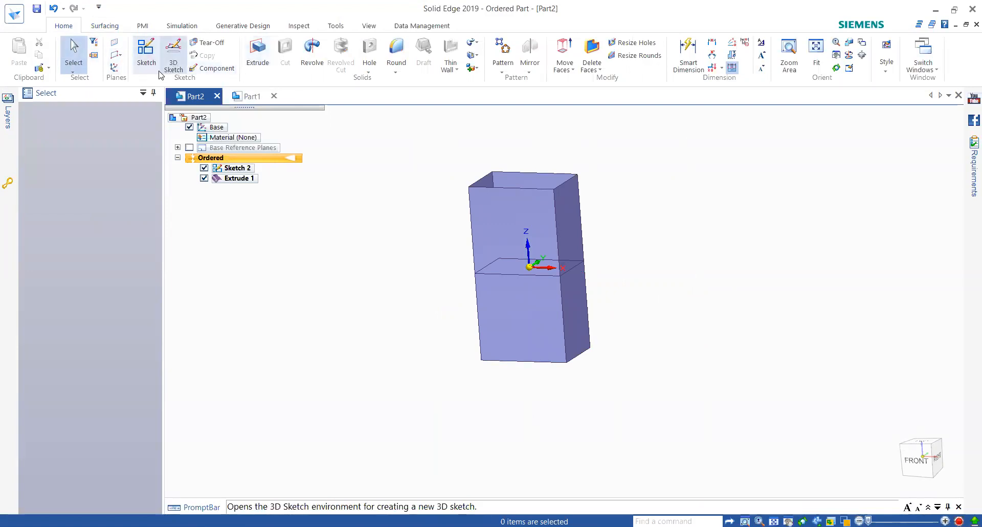
left_click(146, 53)
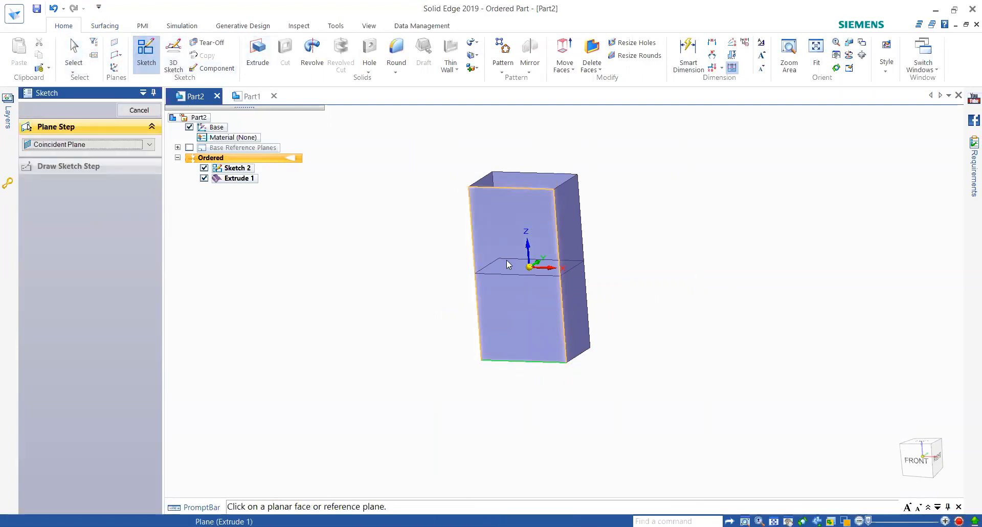
left_click(529, 227)
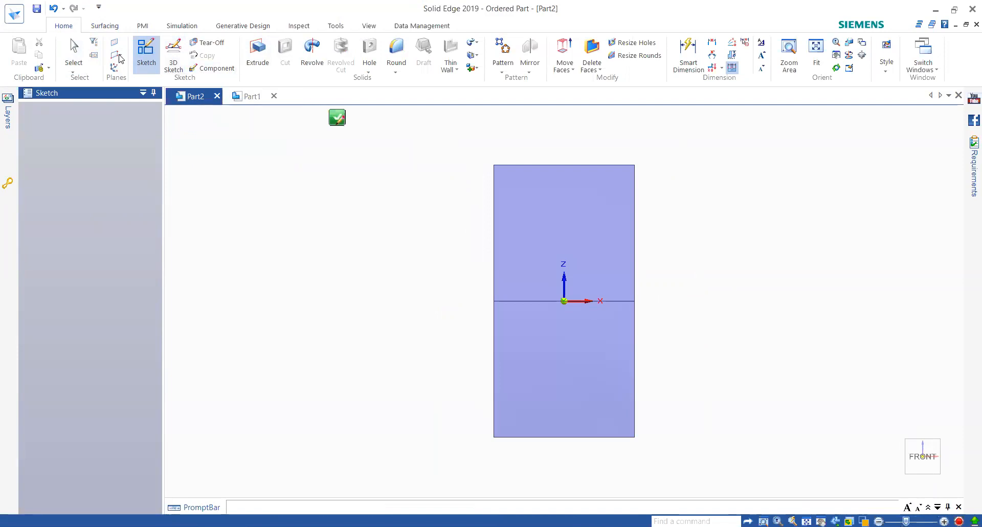
left_click(111, 29)
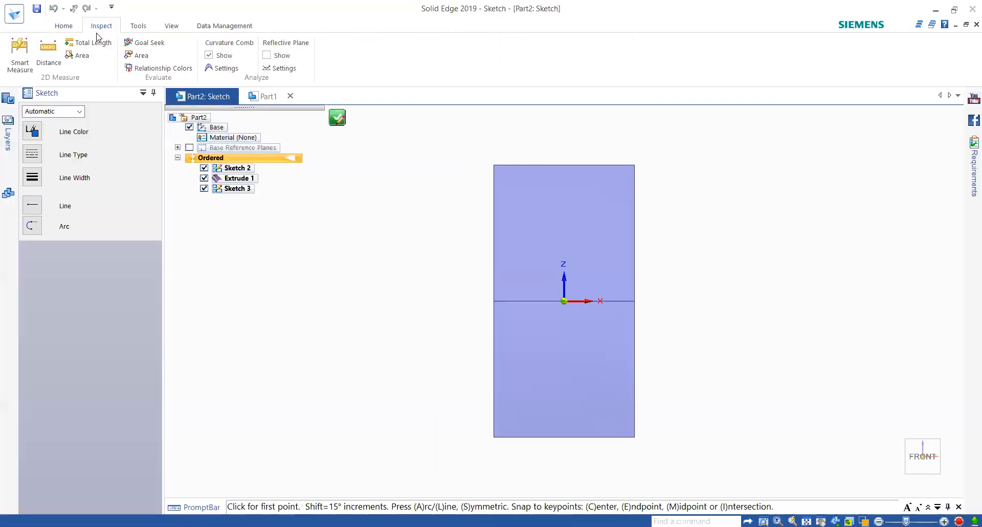
left_click(64, 25)
Draw two three-point arcs wider than the box, one bowing upward across its upper part and one bowing downward across its lower part
left_click(169, 43)
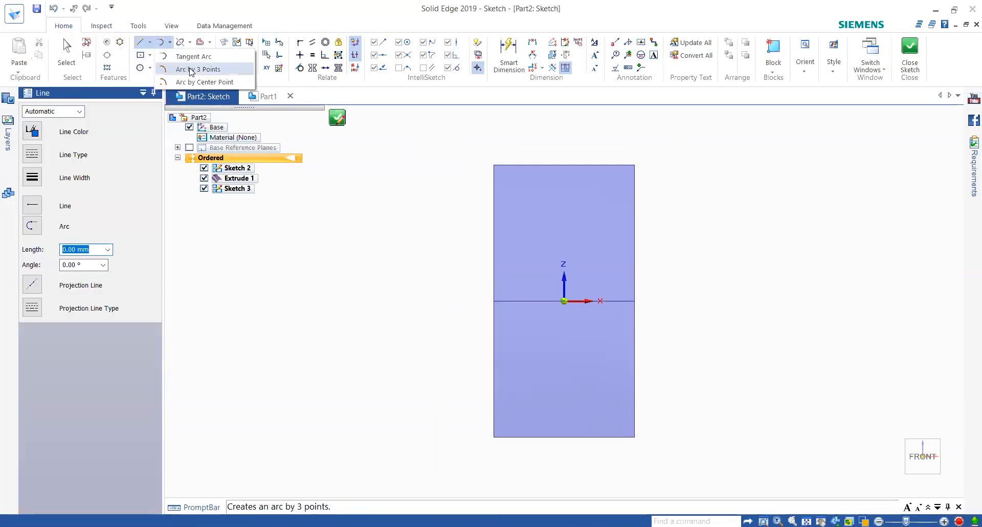
left_click(190, 67)
left_click(704, 236)
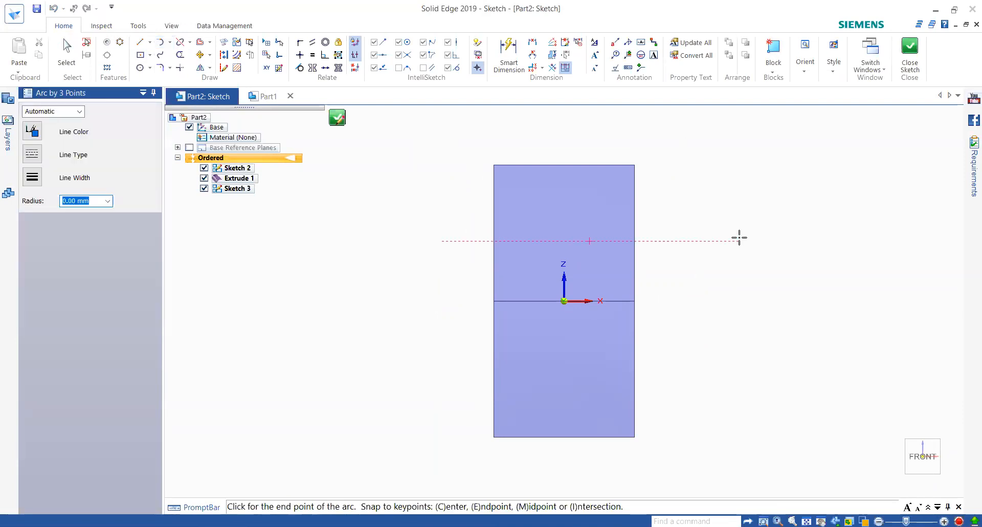
left_click(725, 240)
left_click(582, 203)
left_click(443, 369)
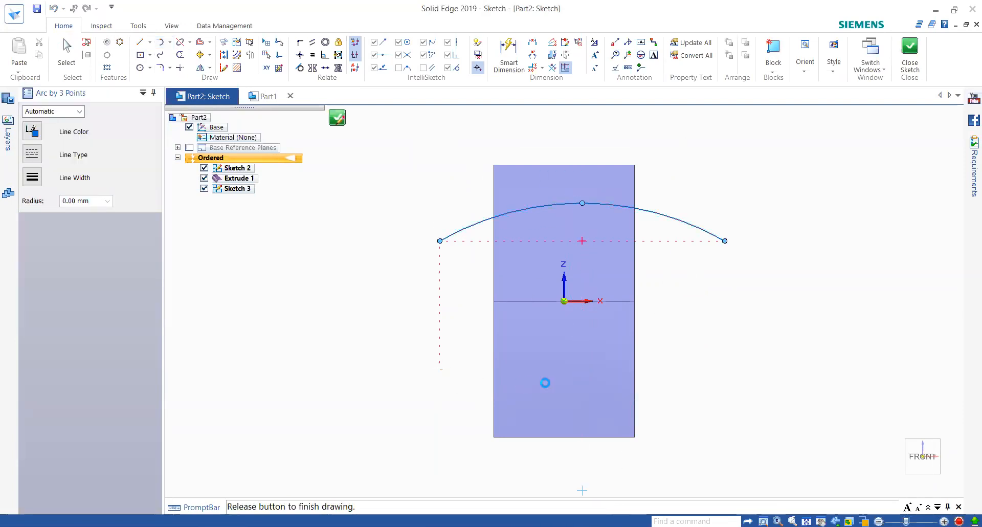
left_click(724, 370)
left_click(582, 397)
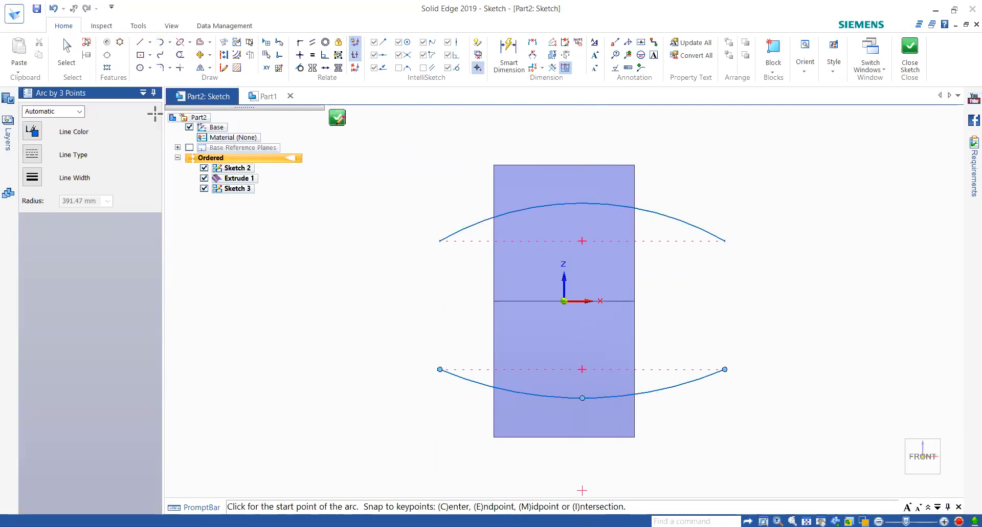
Draw two lines across the box between the arcs: a horizontal upper one and a slightly tilted lower one about 286 mm long
left_click(143, 47)
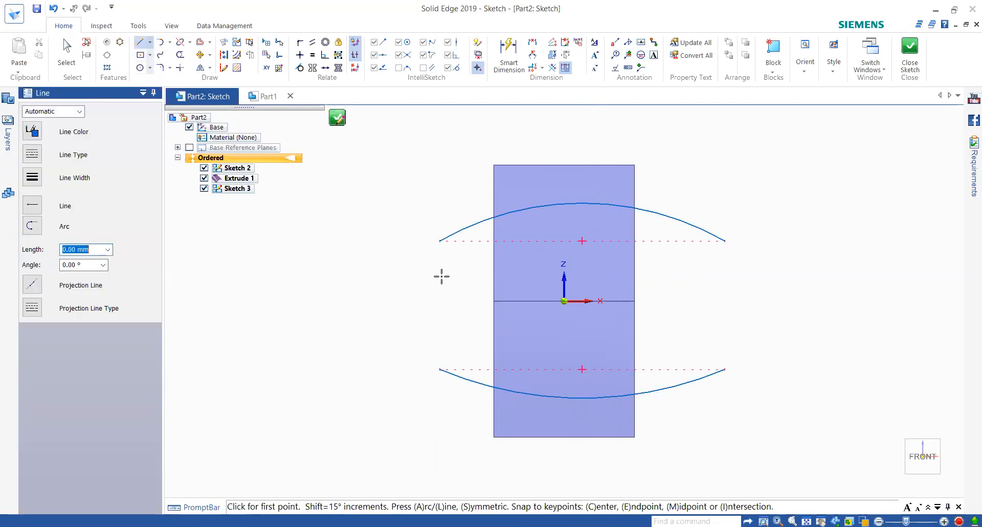
left_click(442, 276)
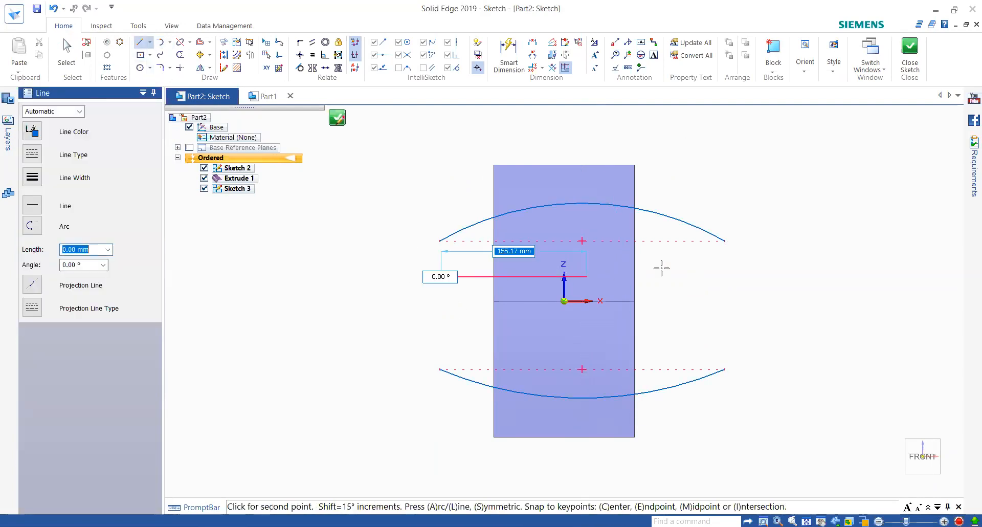
left_click(707, 277)
key("Escape")
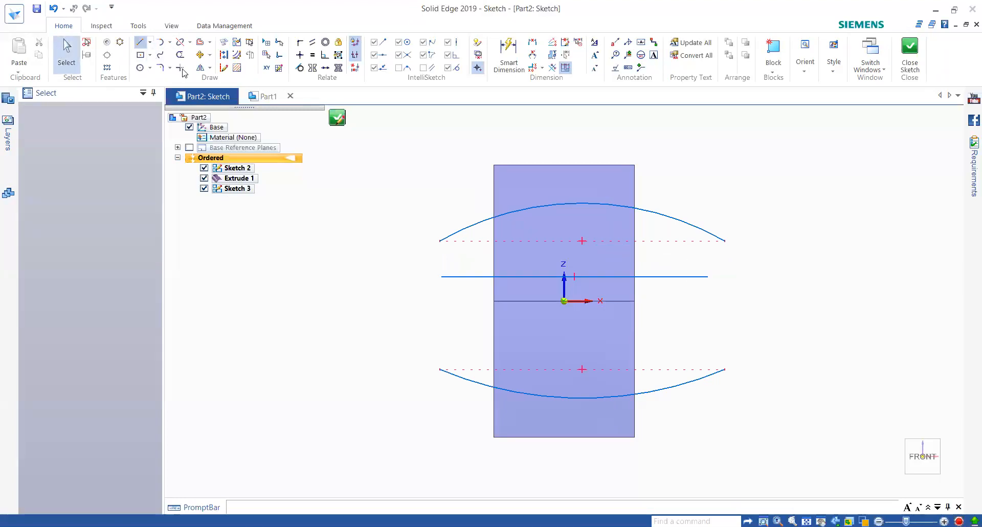
left_click(449, 327)
left_click(718, 321)
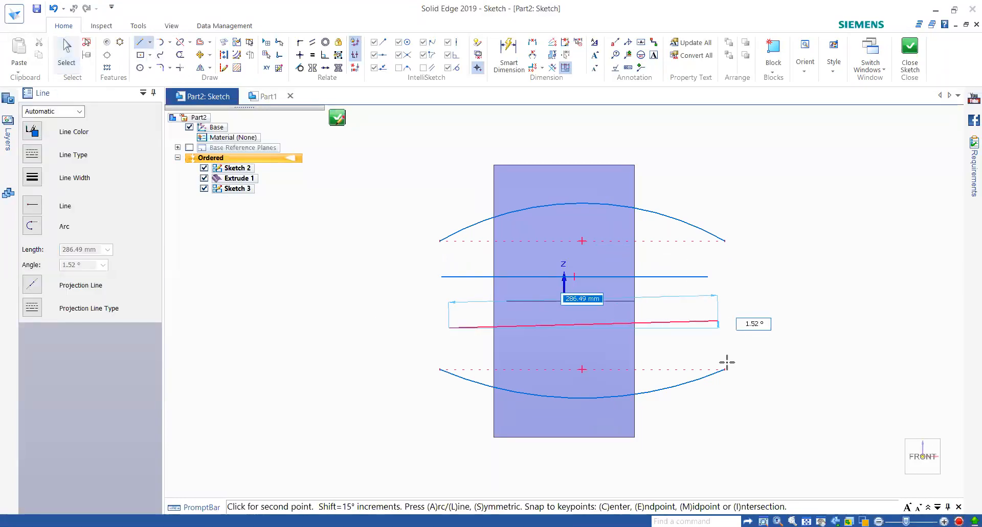
key("Escape")
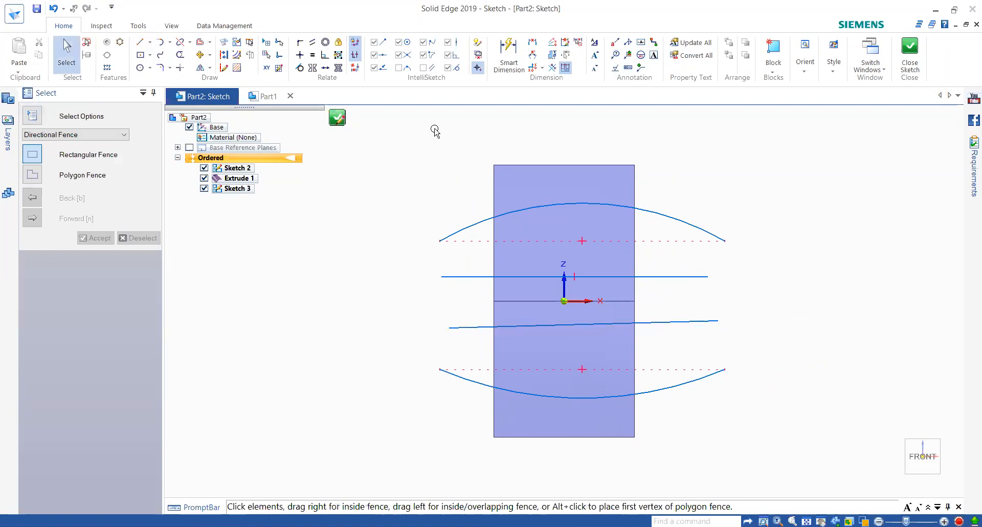
Make the tilted lower line horizontal with a Horizontal/Vertical relation and finish the sketch
left_click(299, 55)
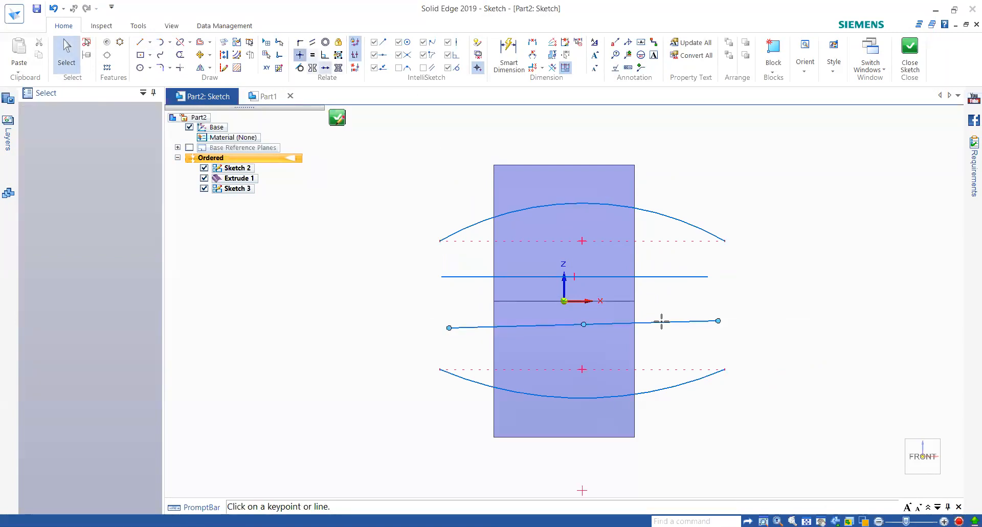
key("Escape")
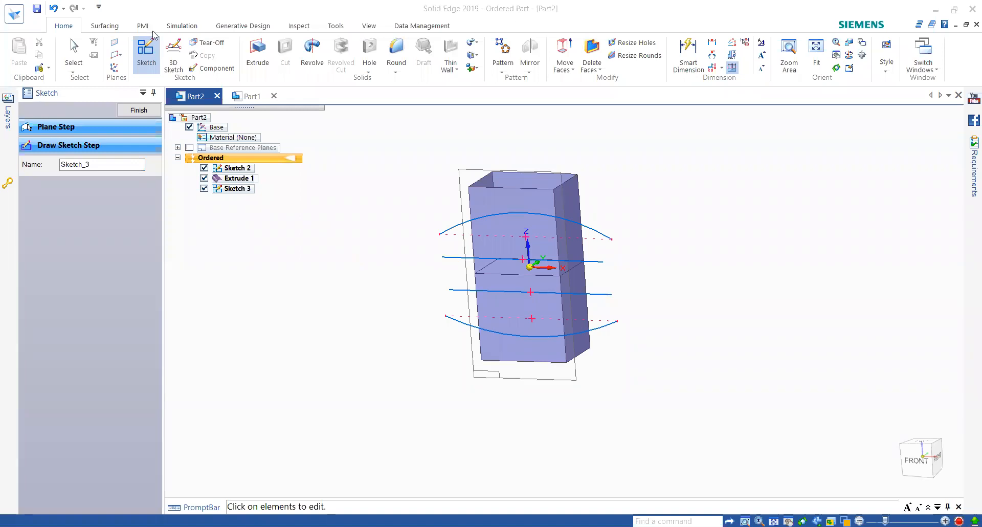
left_click(105, 25)
left_click(139, 111)
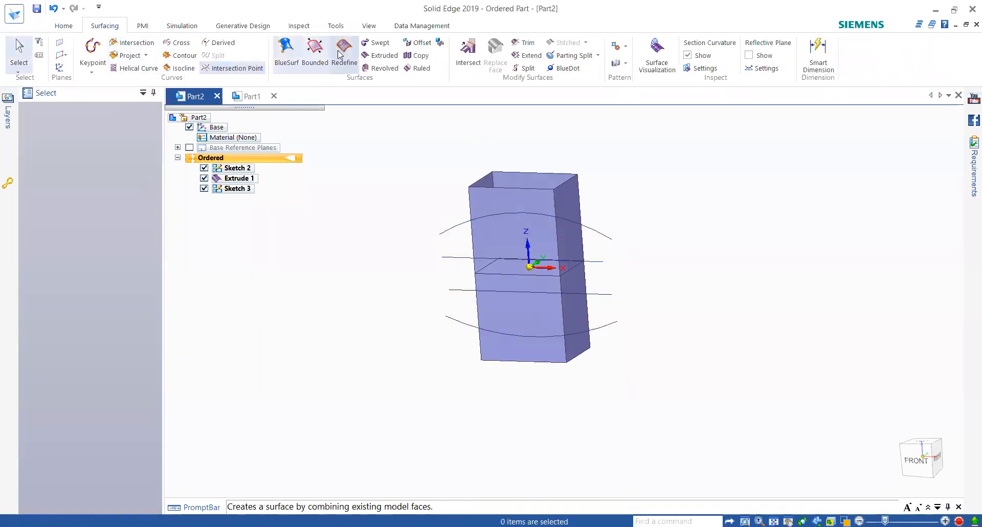
Extrude the two arcs and two lines as surfaces with a non-symmetric finite extent reaching past the front and back of the box
left_click(379, 55)
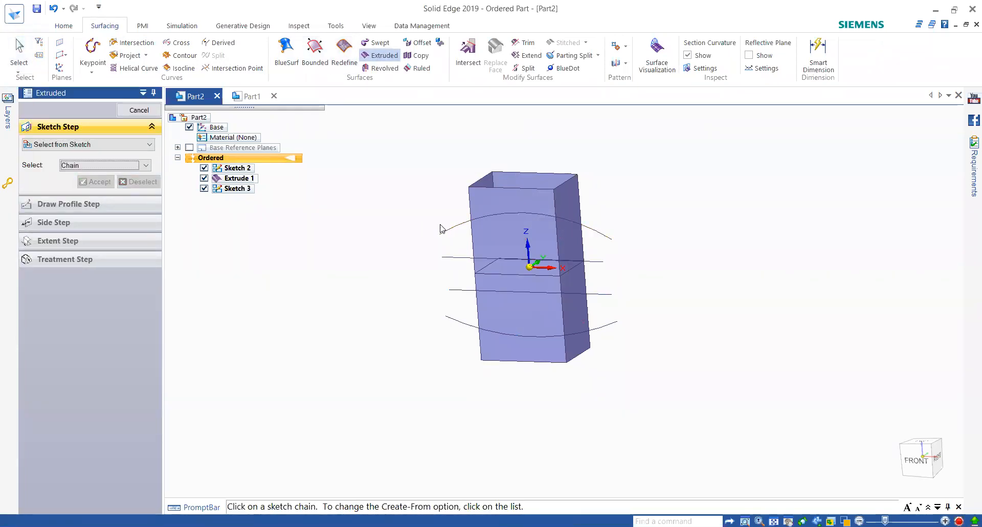
left_click(454, 228)
left_click(454, 258)
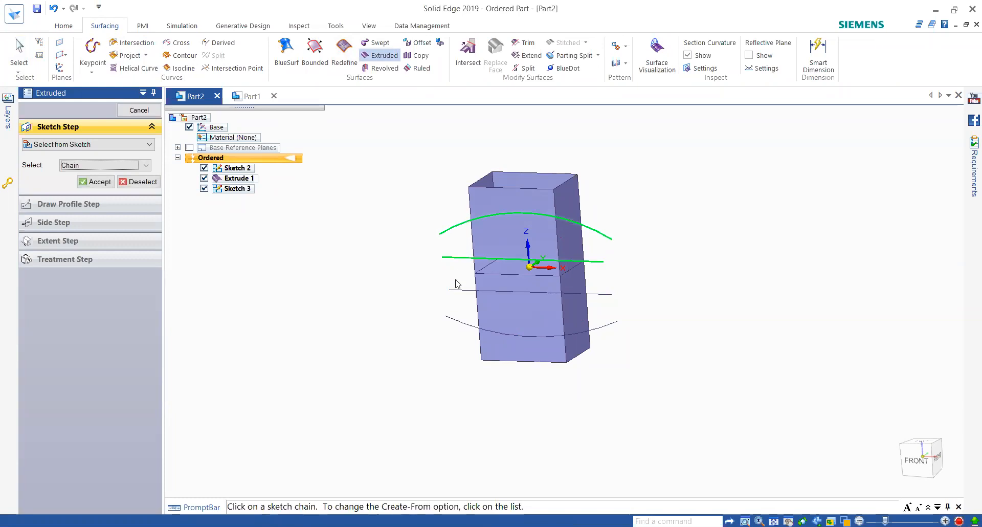
left_click(462, 292)
left_click(458, 321)
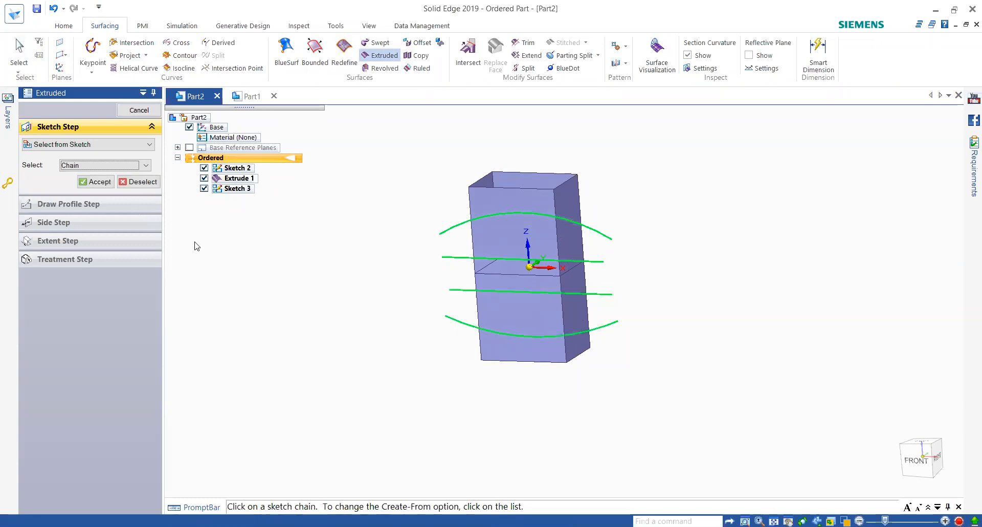
left_click(89, 181)
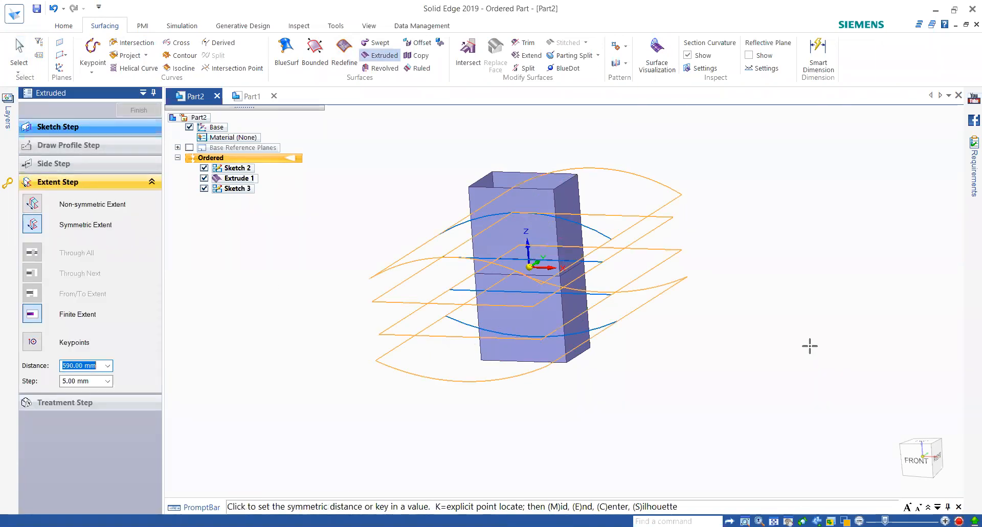
middle_click_drag(684, 301, 153, 235)
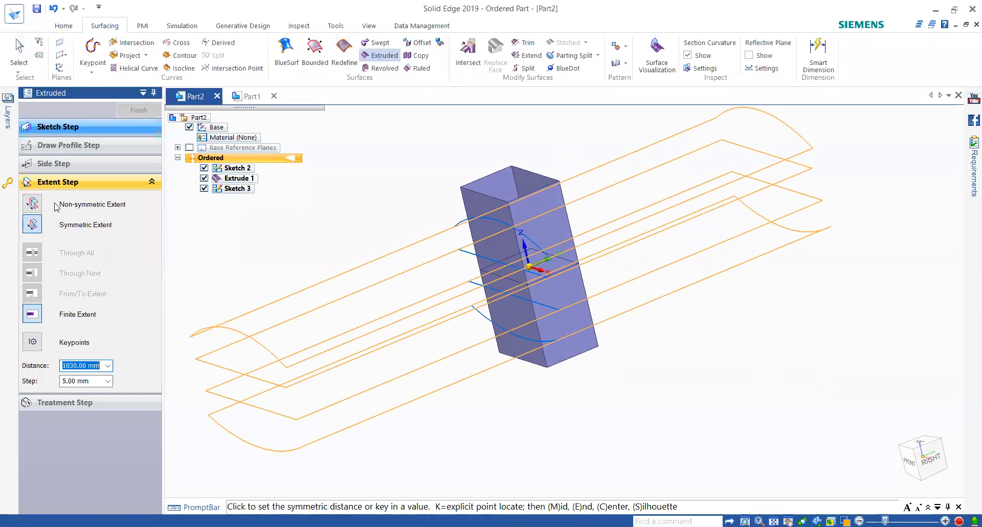
left_click(32, 204)
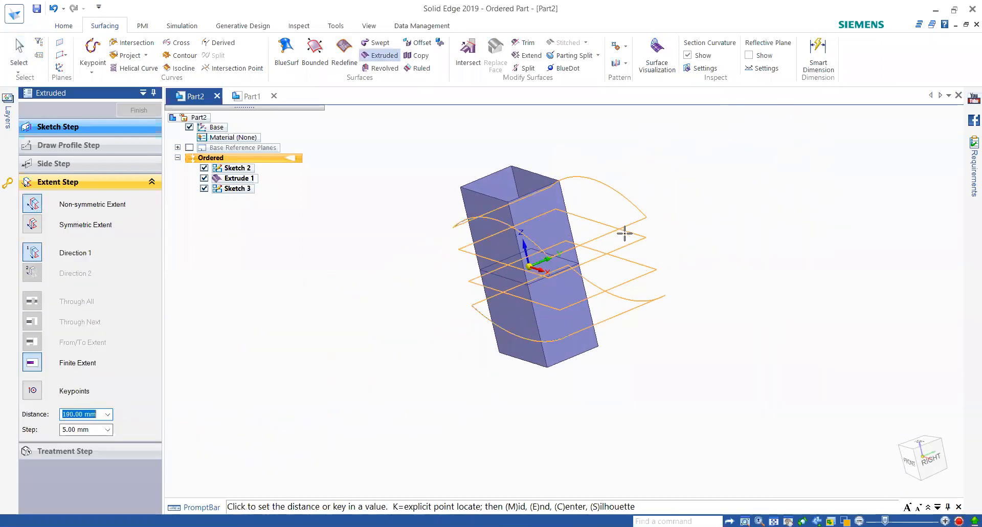
left_click(630, 236)
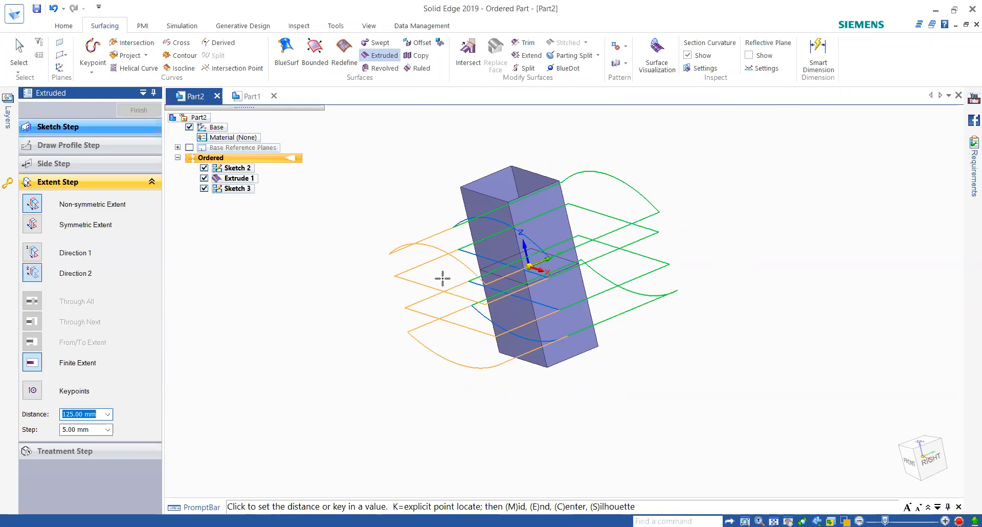
left_click(434, 300)
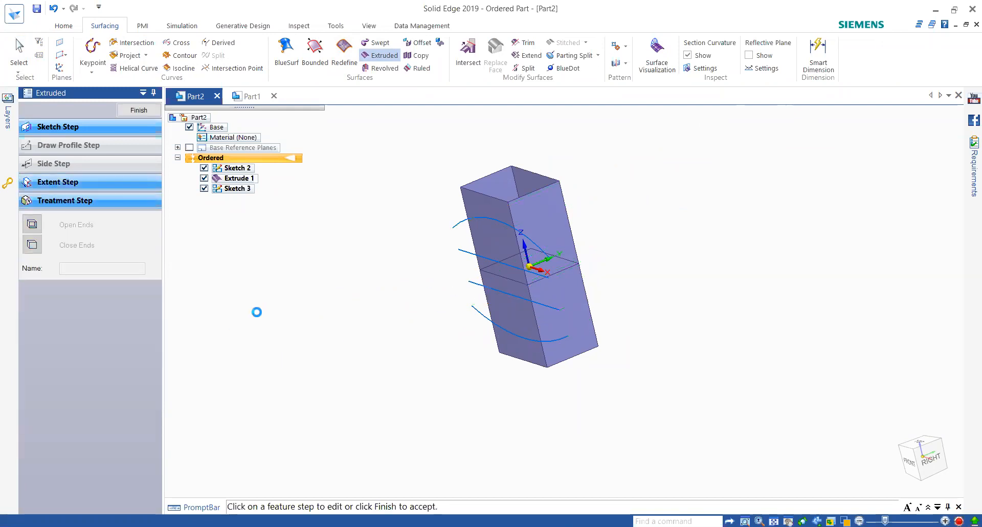
left_click(138, 110)
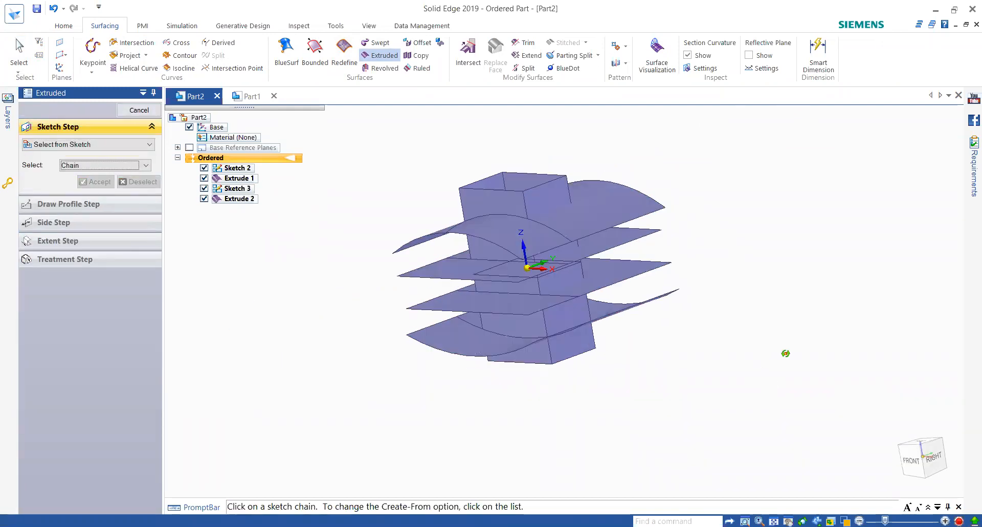
key("Escape")
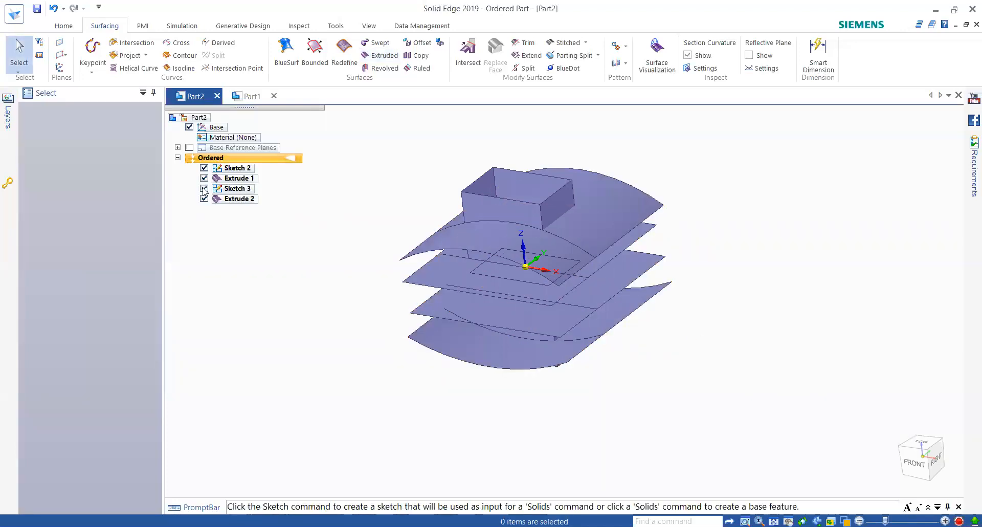
Hide both sketches and start the Intersect command with the Create design bodies option
mouse_move(859, 347)
middle_mouse_down()
mouse_move(881, 361)
mouse_move(892, 391)
middle_mouse_up()
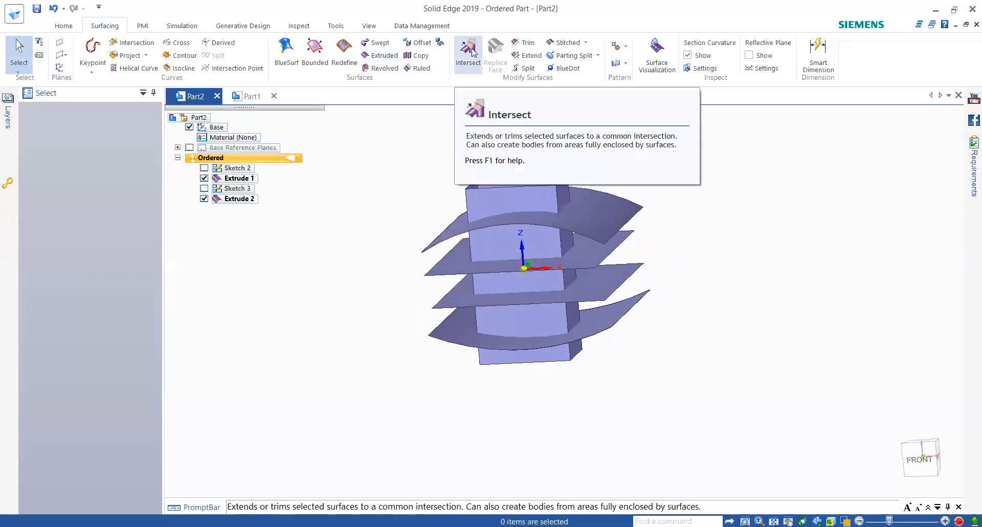
left_click(473, 53)
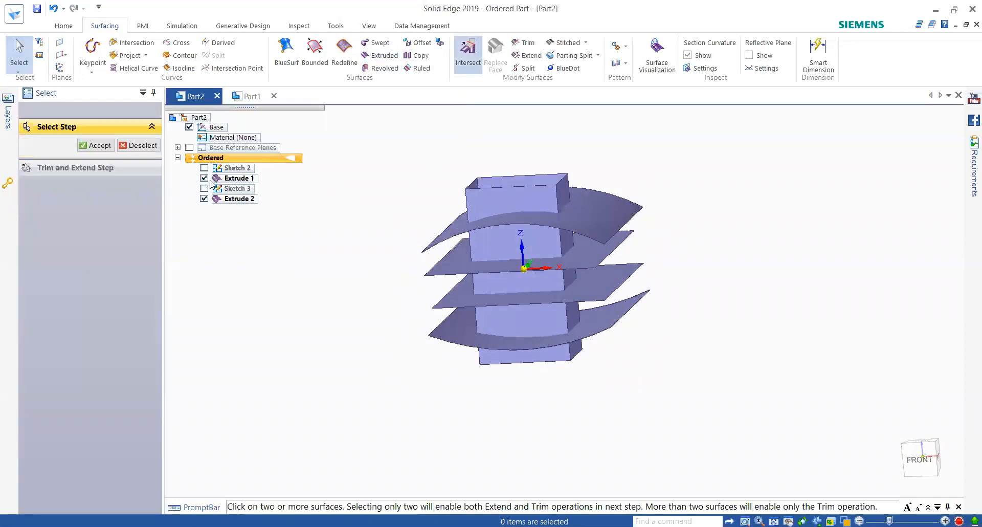
left_click(44, 127)
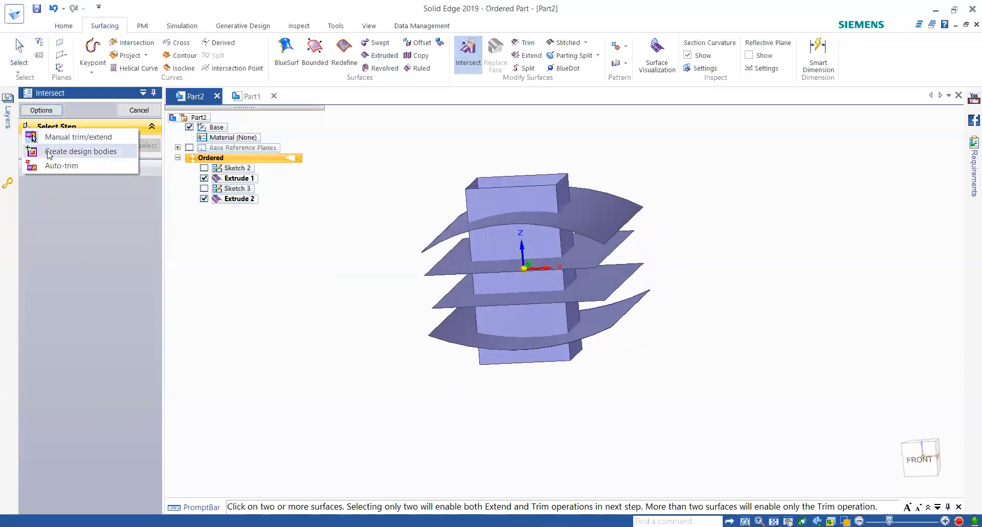
left_click(51, 152)
Select the extruded box and the four extruded arc and line surfaces as the intersecting surfaces for the design bodies
middle_click_drag(633, 342, 440, 149)
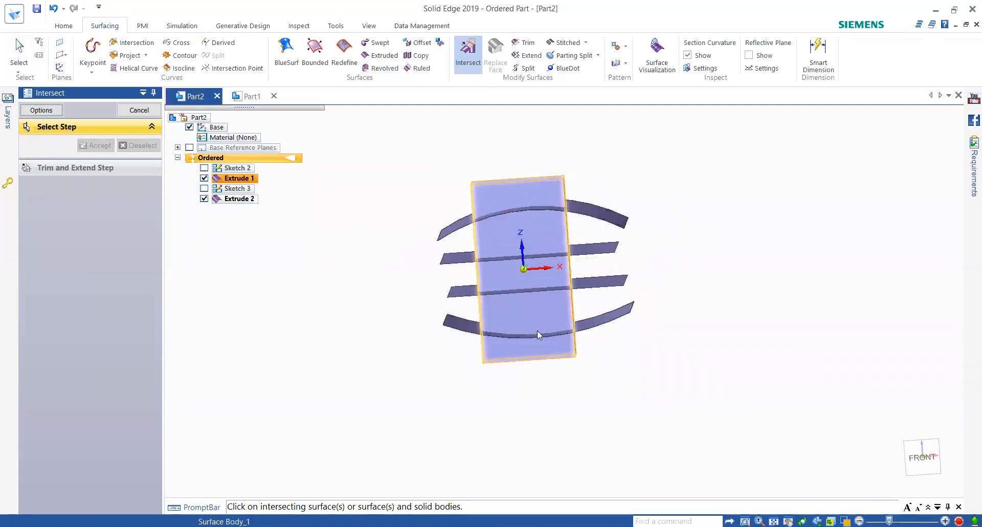
middle_click_drag(730, 351, 658, 362)
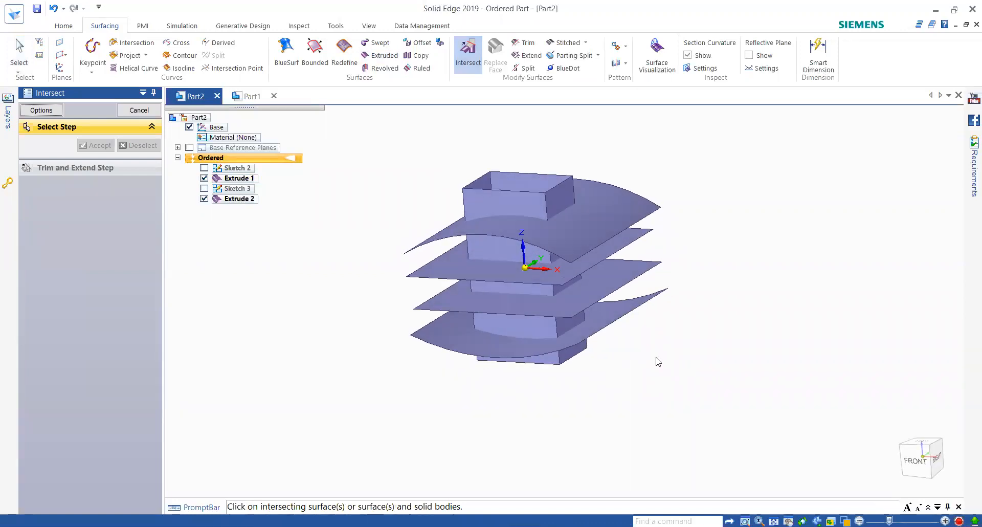
left_click(521, 201)
left_click(429, 324)
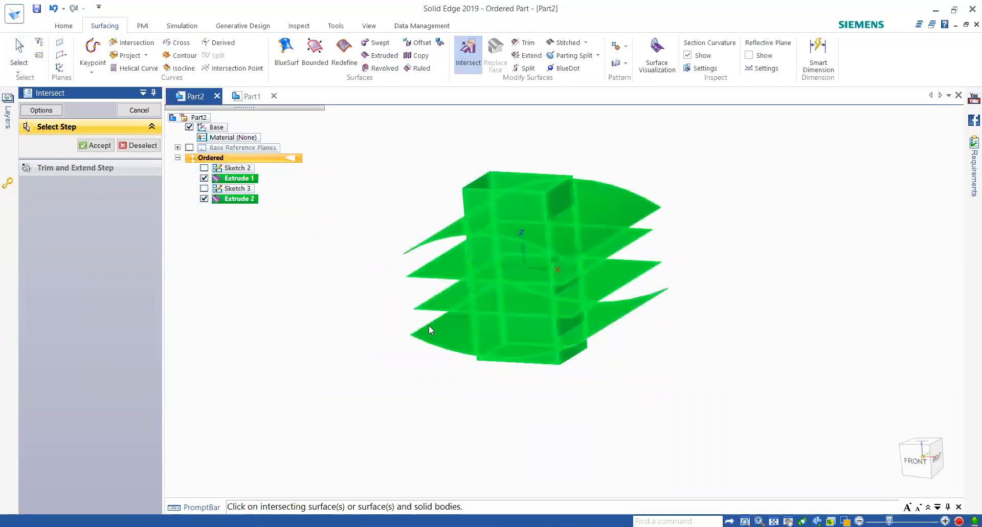
left_click(99, 147)
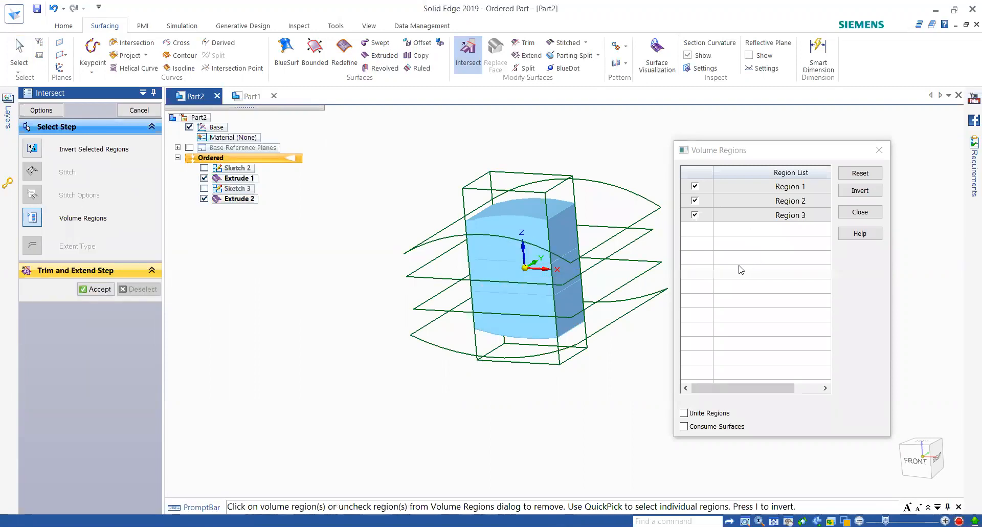
Keep Regions 1, 2 and 3 selected as design bodies, finish the Intersect feature and leave the command
middle_click_drag(614, 318, 636, 307)
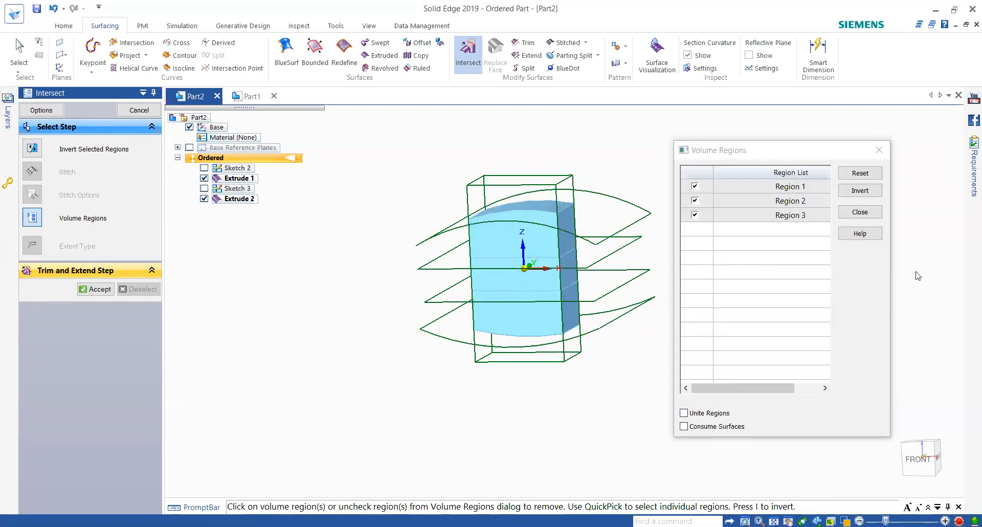
left_click(861, 213)
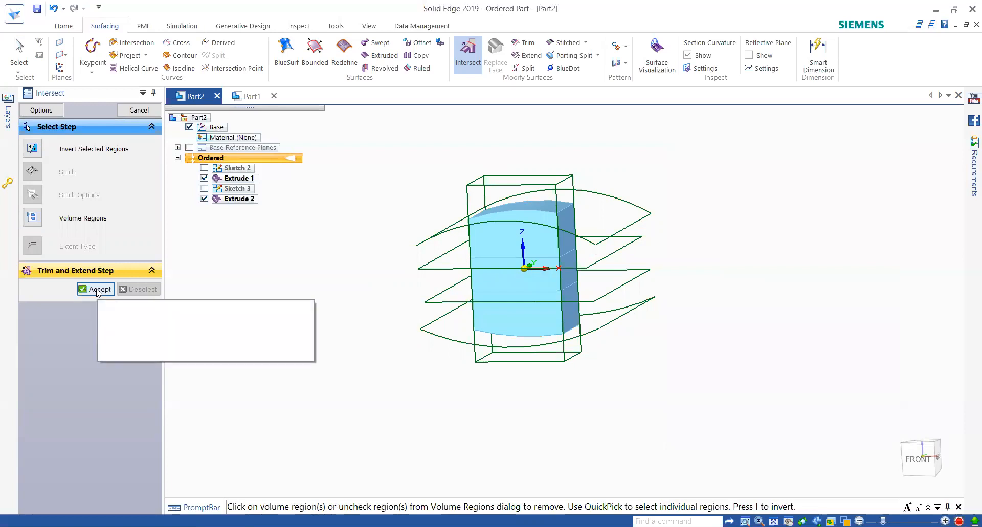
left_click(98, 289)
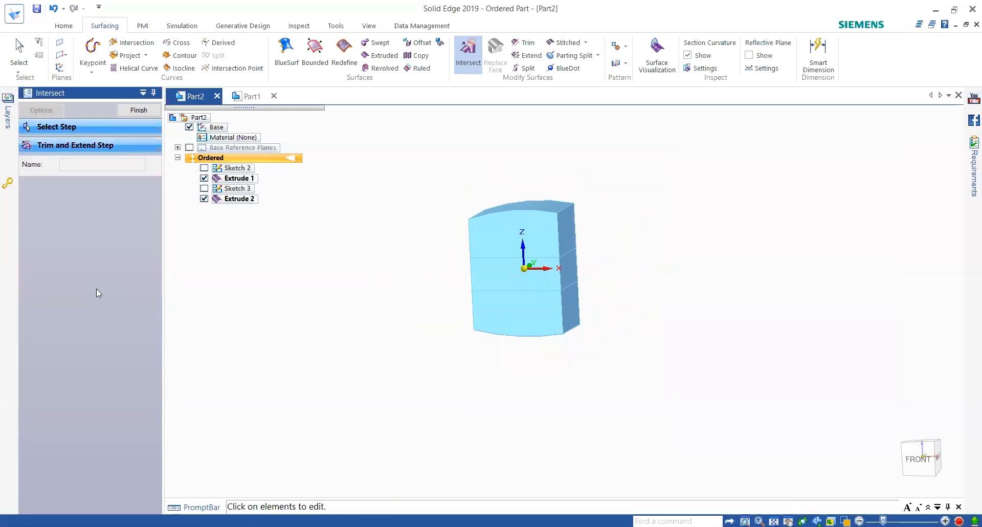
left_click(139, 111)
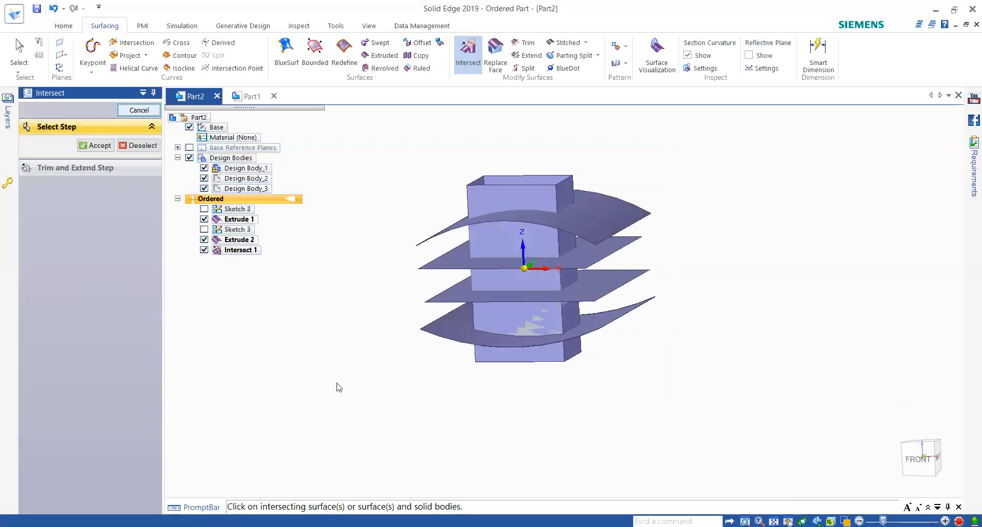
left_click(138, 110)
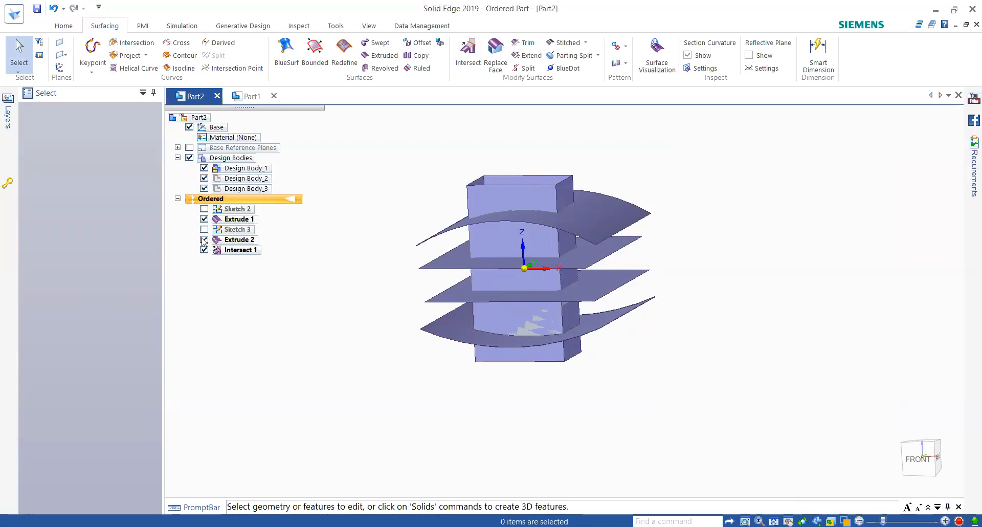
Hide the Extrude 1 and Extrude 2 surfaces and inspect the design bodies from several angles
left_click(203, 239)
left_click(204, 219)
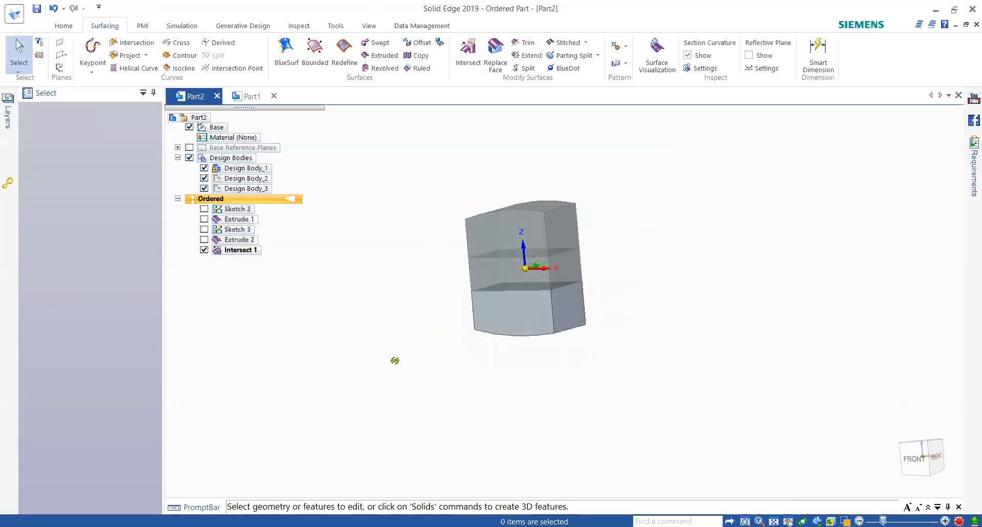
middle_click_drag(394, 359, 465, 368)
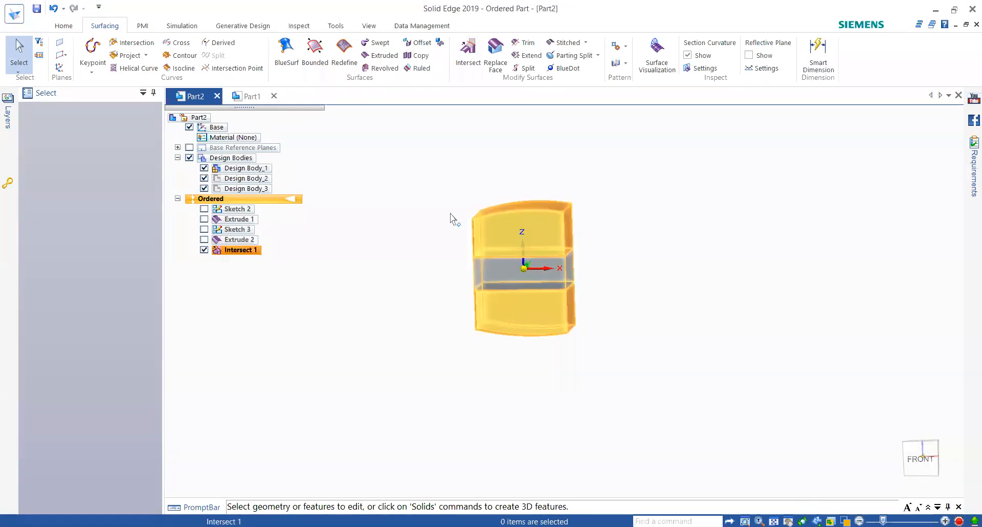
middle_click_drag(402, 328, 389, 307)
left_click(64, 29)
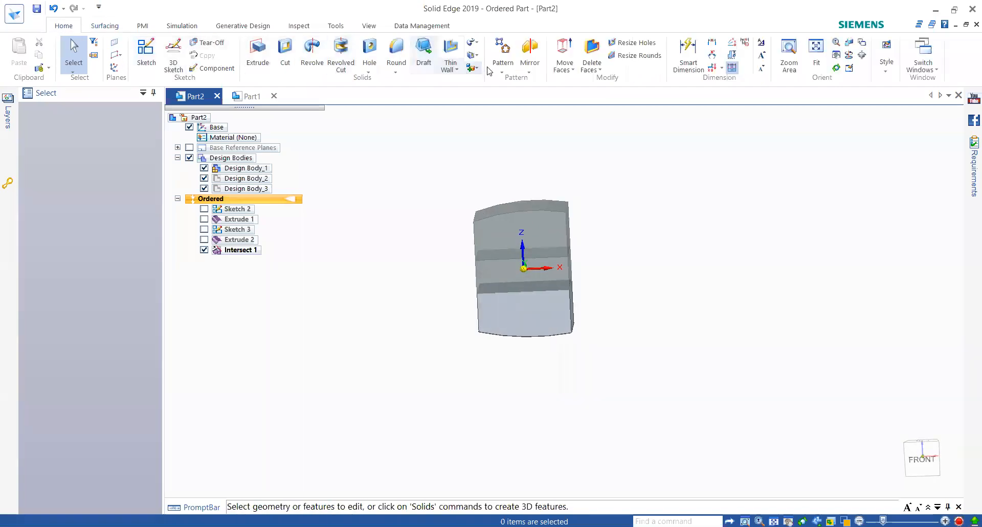
left_click(472, 67)
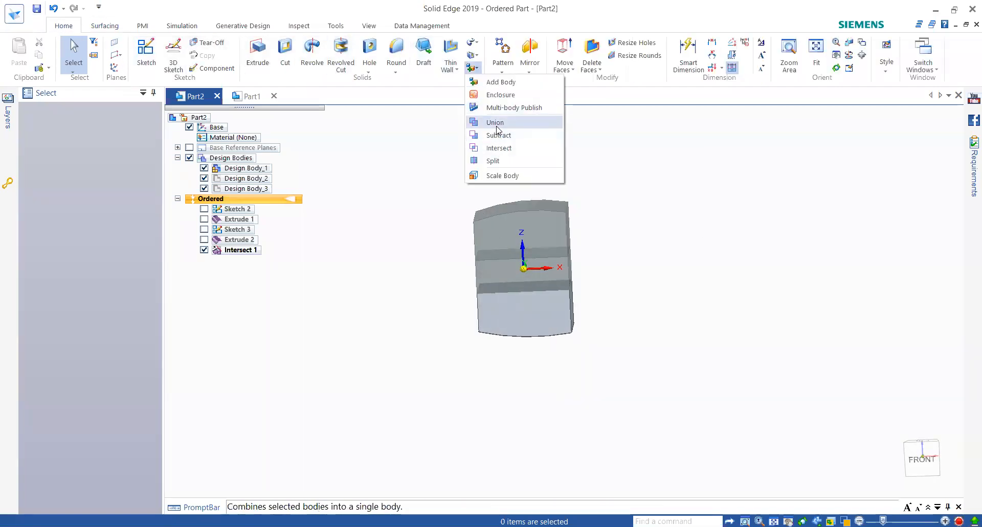
left_click(495, 123)
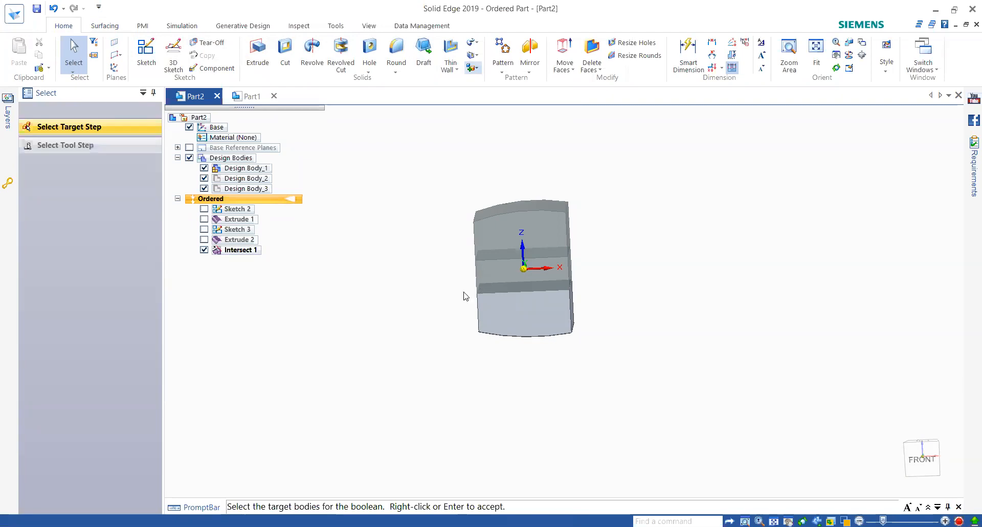
left_click(504, 276)
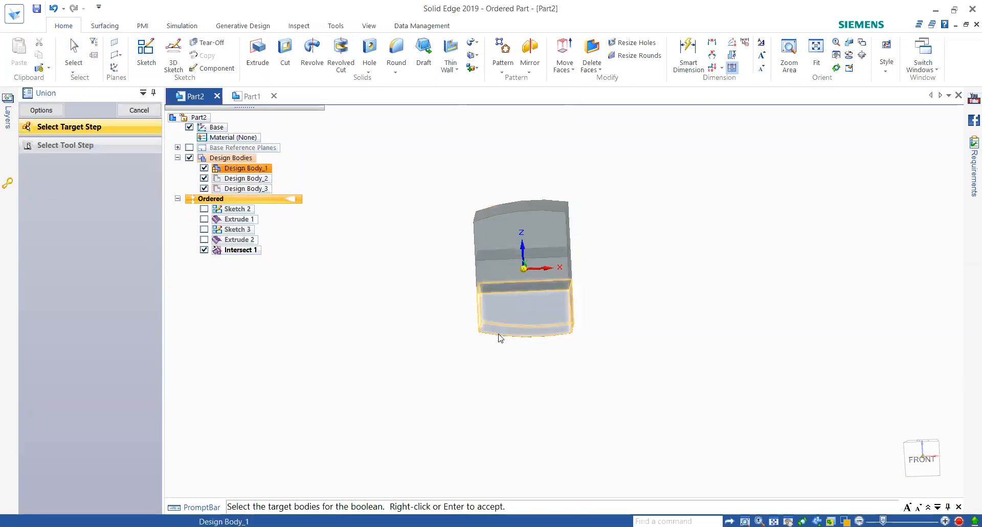
key("Escape")
Edit the Intersect 1 feature to exclude Region 3, the middle volume, and finish the edit
middle_click_drag(412, 263, 377, 261)
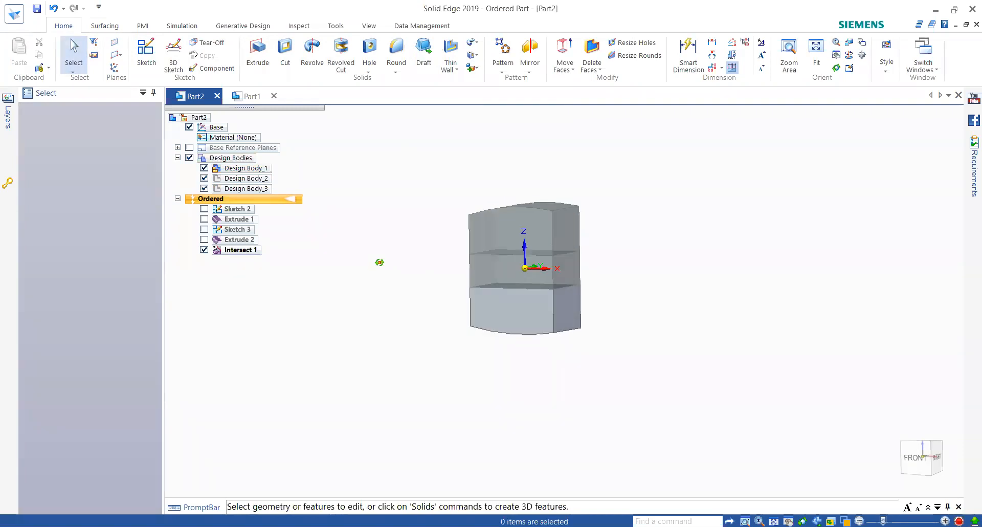
left_click(237, 251)
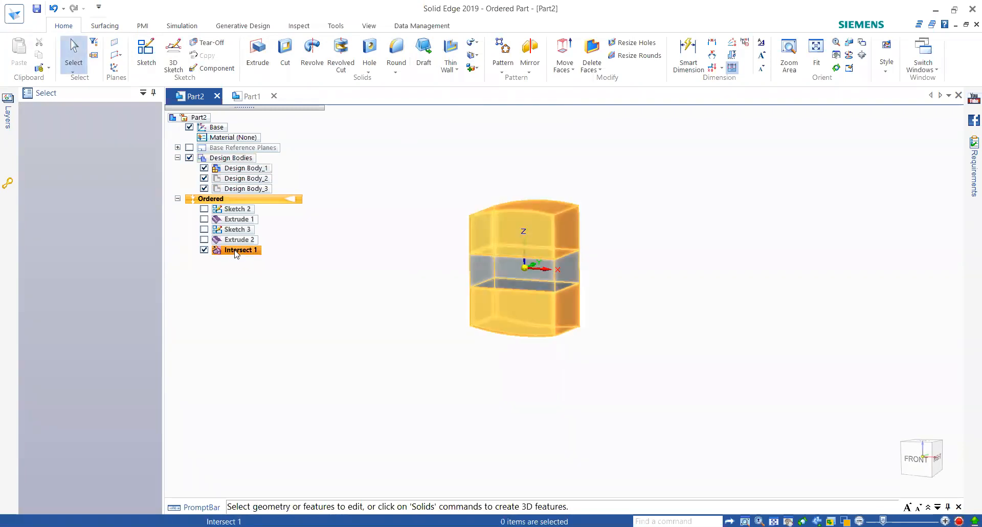
double_click(237, 251)
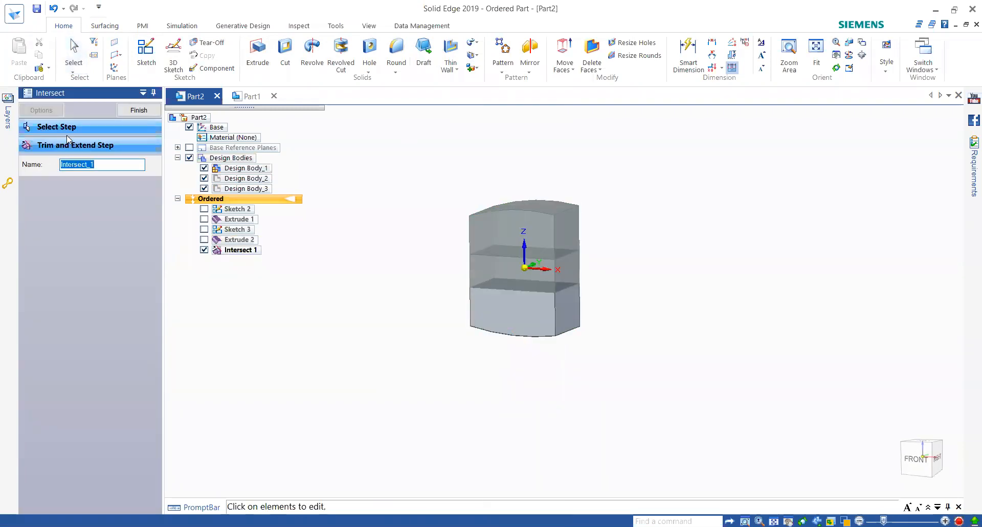
left_click(98, 147)
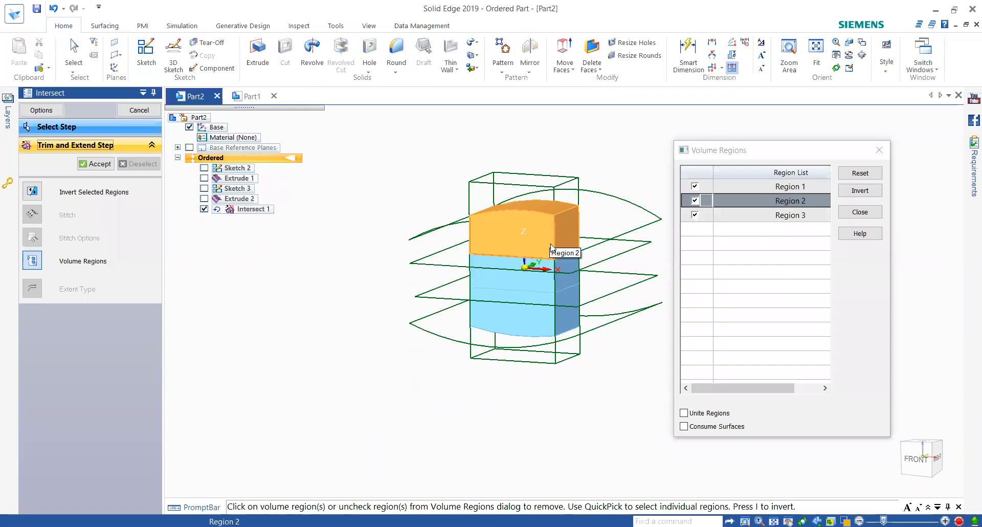
left_click(695, 216)
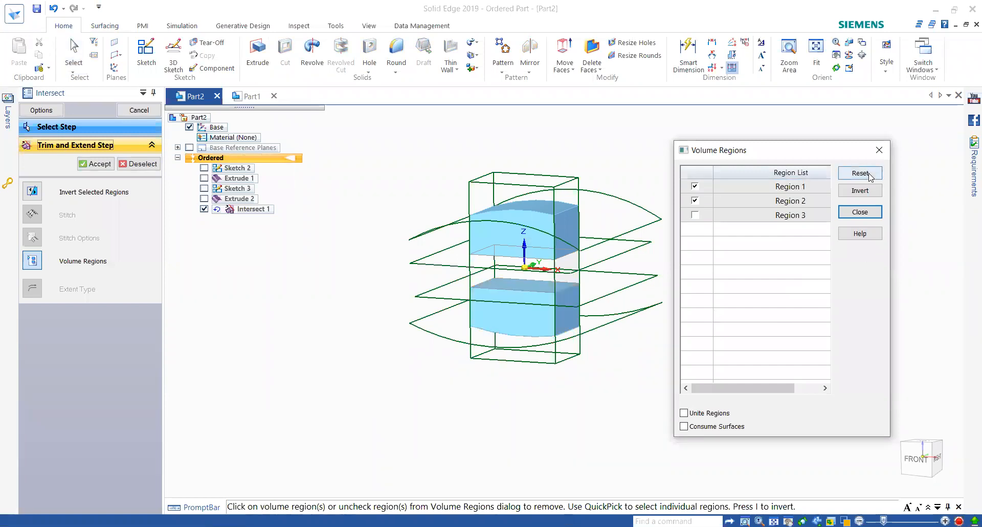
left_click(859, 212)
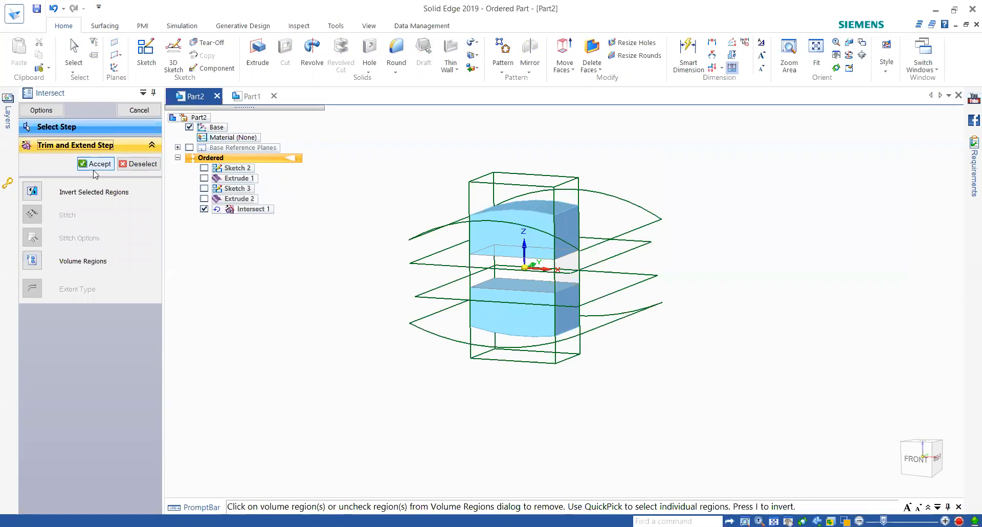
left_click(95, 165)
middle_click_drag(350, 303, 320, 389)
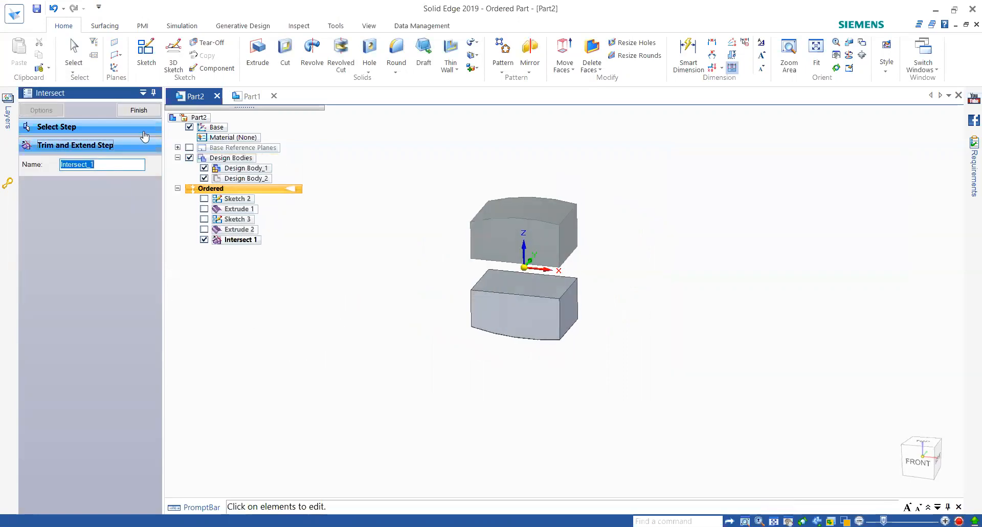
left_click(138, 110)
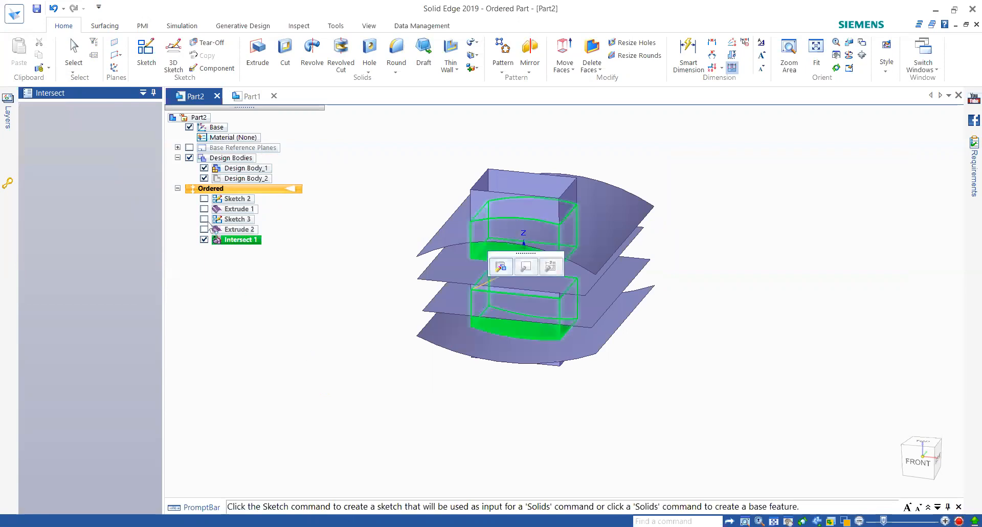
middle_click_drag(376, 317, 382, 284)
middle_click(373, 304)
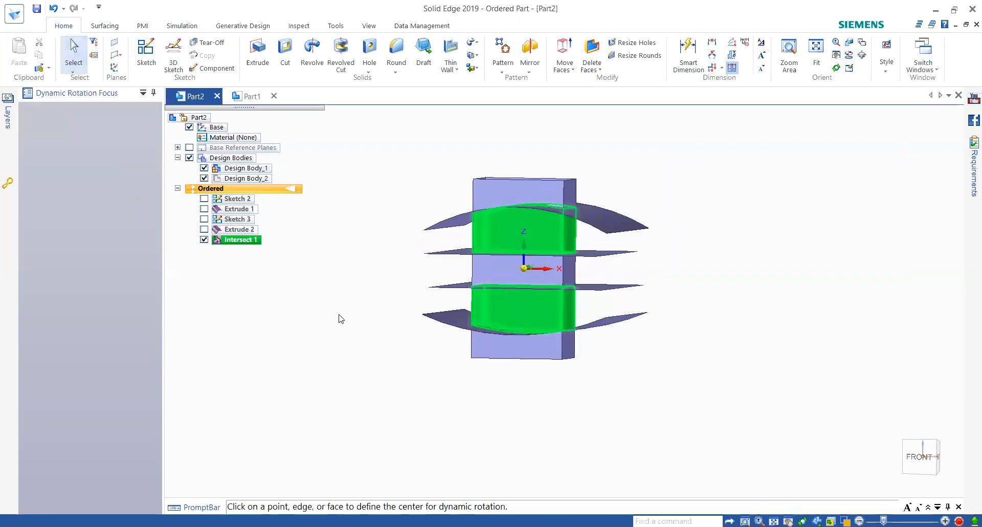
middle_click_drag(328, 318, 328, 338)
left_click(327, 338)
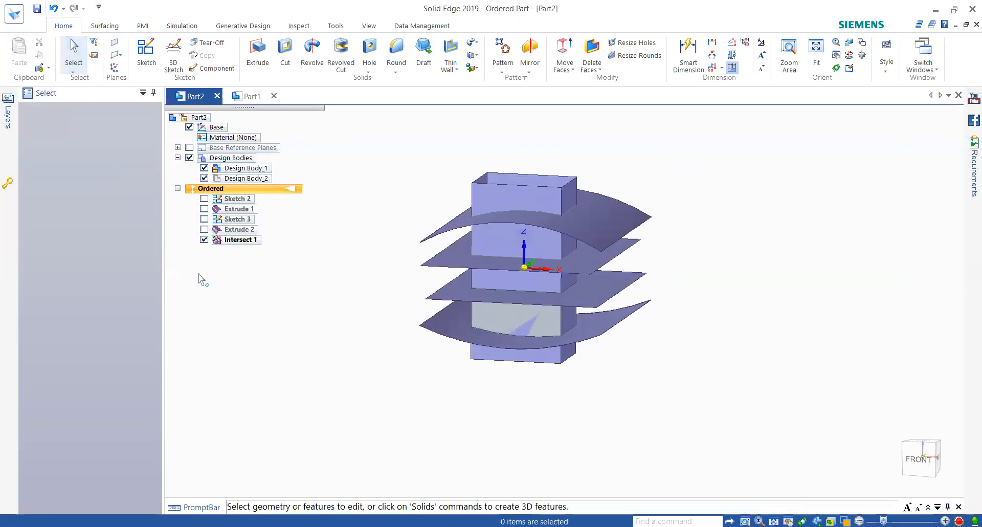
Edit the Intersect 1 feature to exclude Region 1, include Region 3 and enable Unite Regions, and finish the edit
right_click(231, 241)
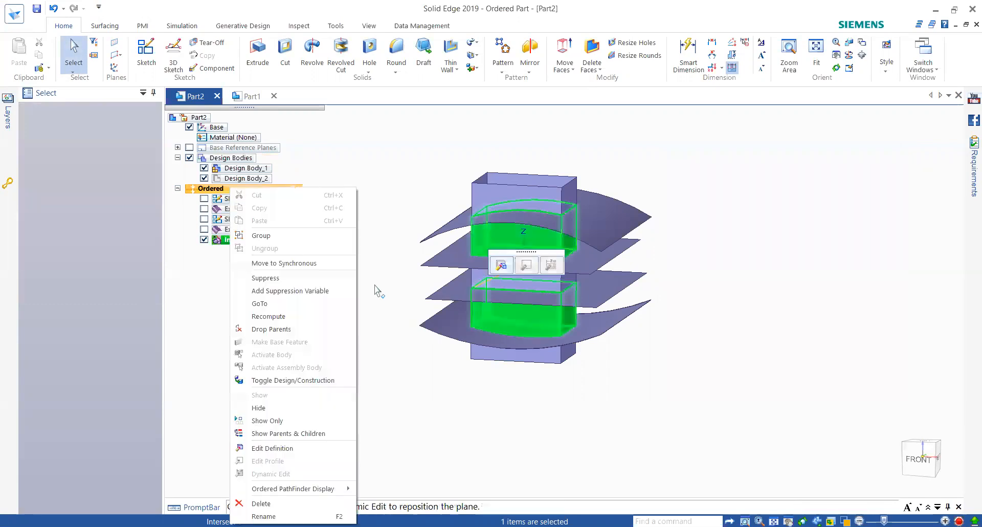
left_click(496, 264)
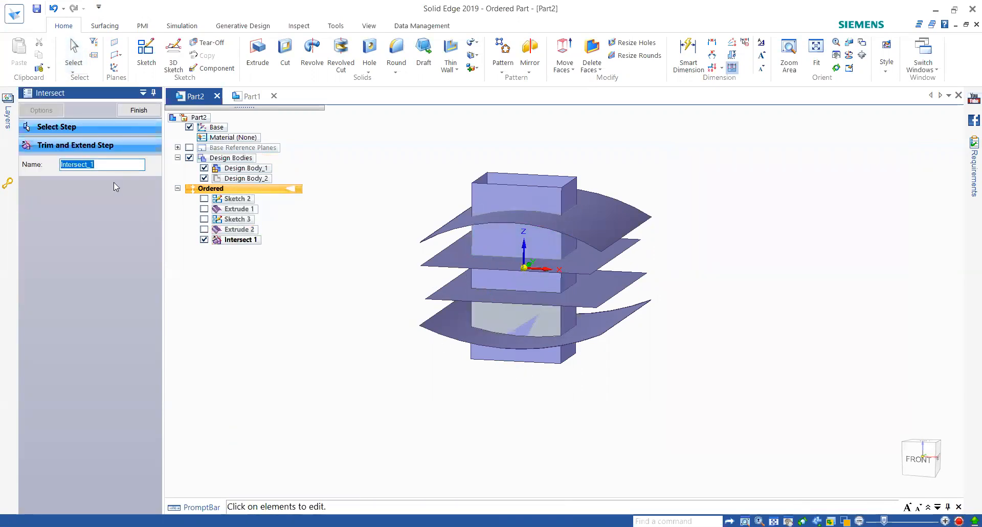
left_click(76, 127)
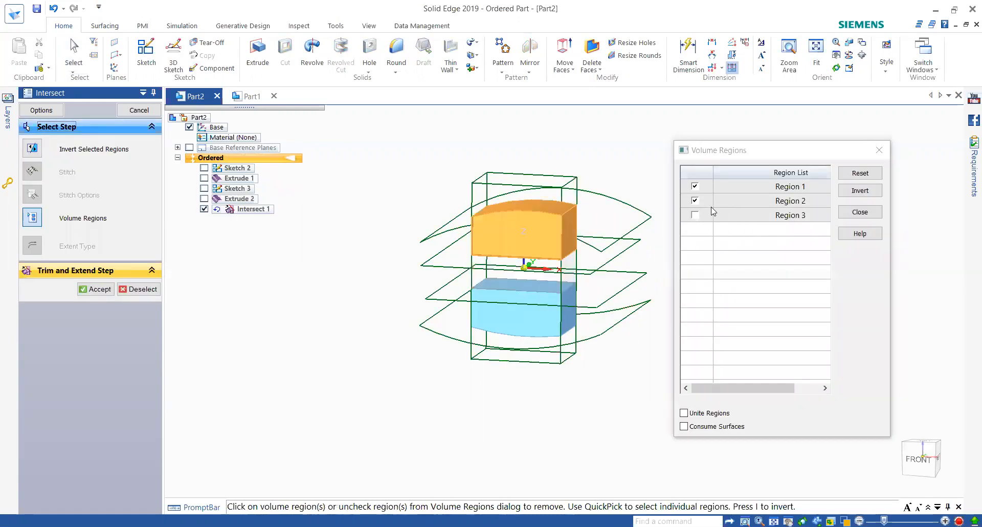
left_click(695, 214)
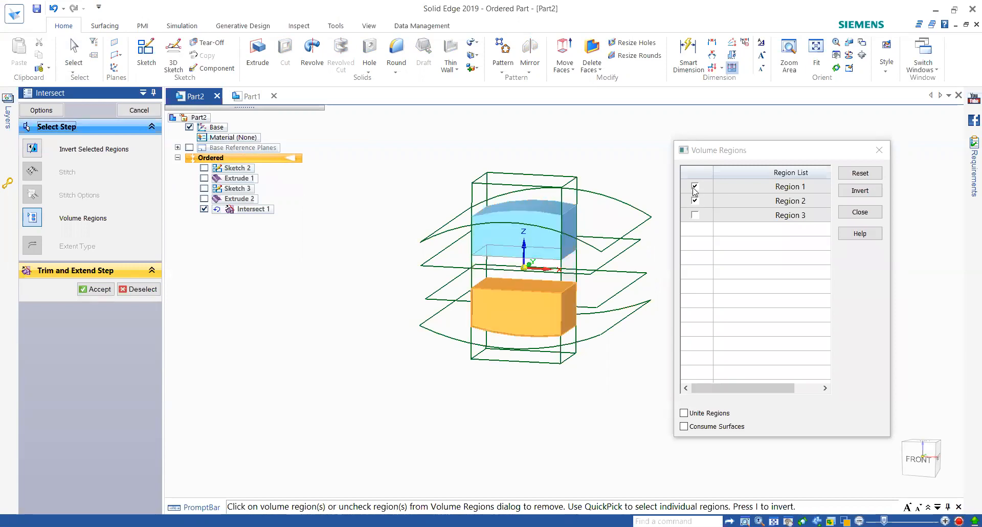
left_click(695, 186)
left_click(694, 214)
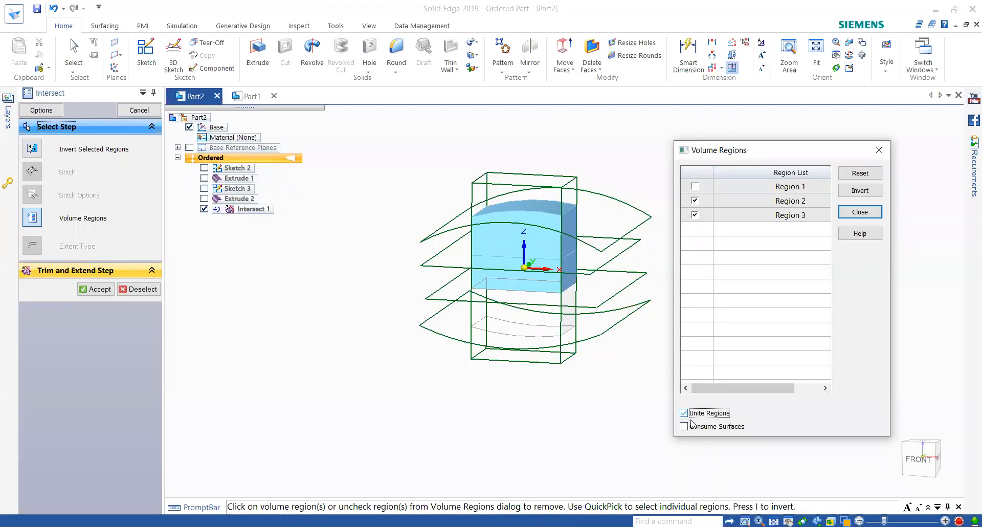
left_click(853, 213)
left_click(94, 289)
middle_click_drag(444, 412, 492, 408)
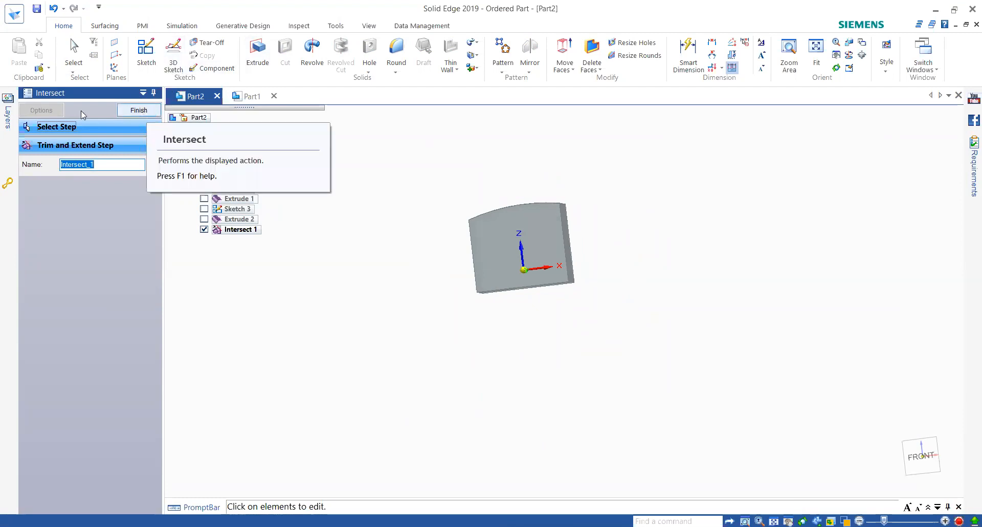
left_click(139, 111)
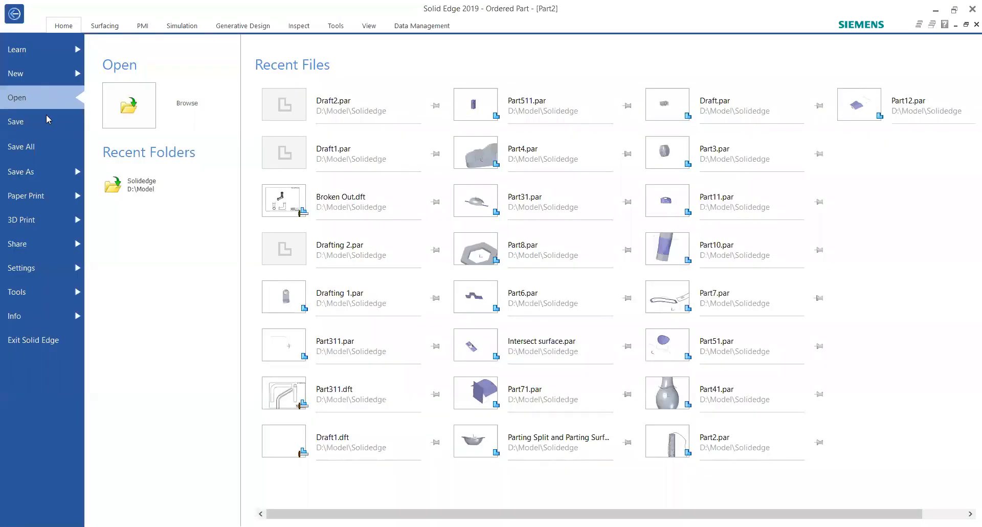
Create a new ISO Metric Part document and start a sketch on its front plane
left_click(39, 81)
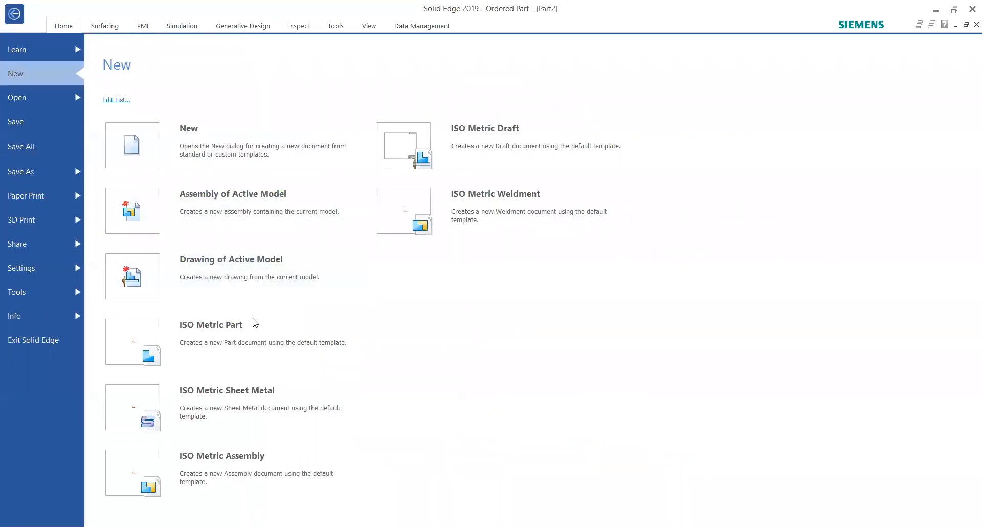
key("Escape")
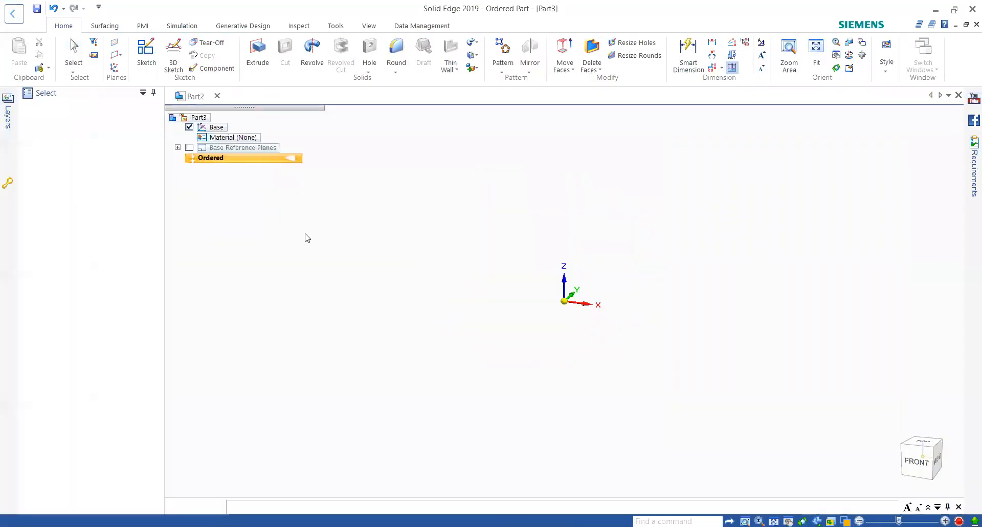
left_click(147, 58)
left_click(588, 299)
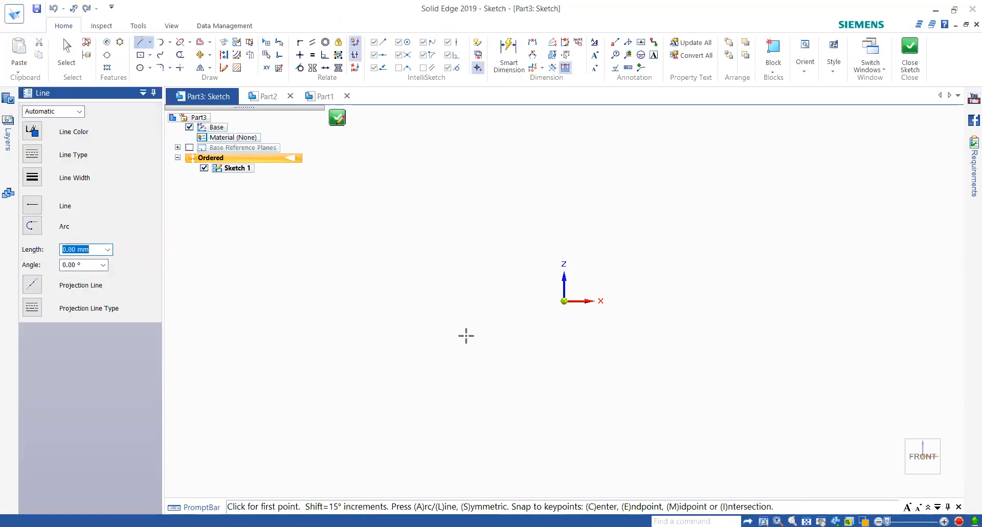
Sketch a horizontal line about 48 mm long below and left of the origin, and a vertical line rising through it near its right end
left_click(445, 337)
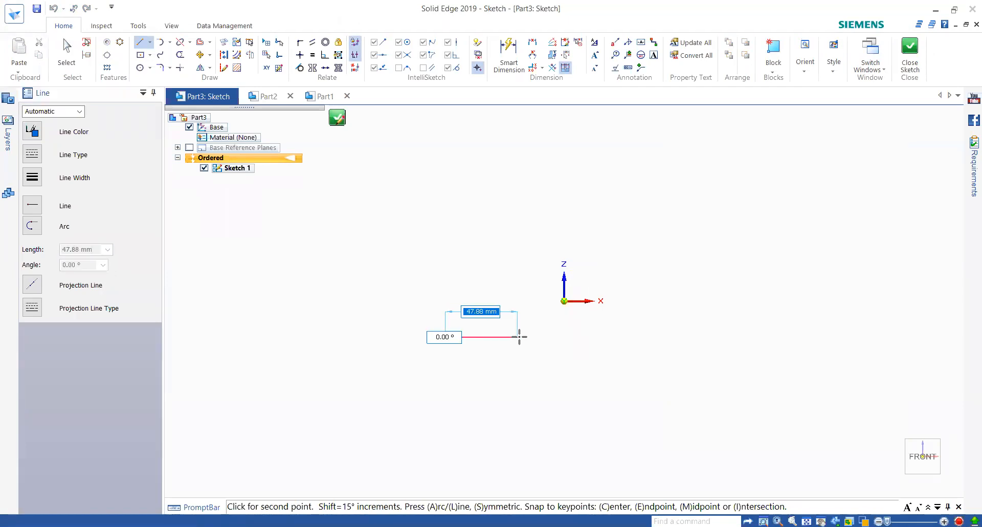
left_click(528, 338)
key("Escape")
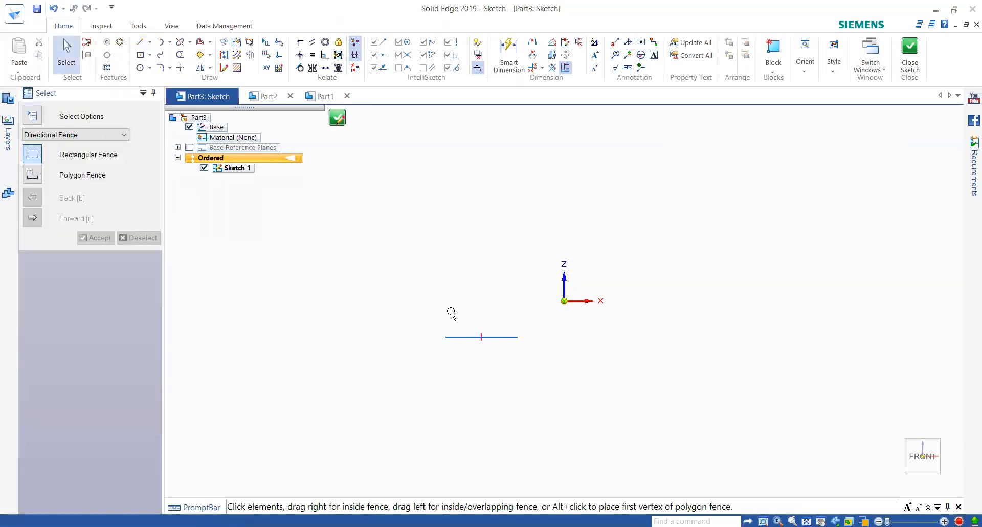
key("l")
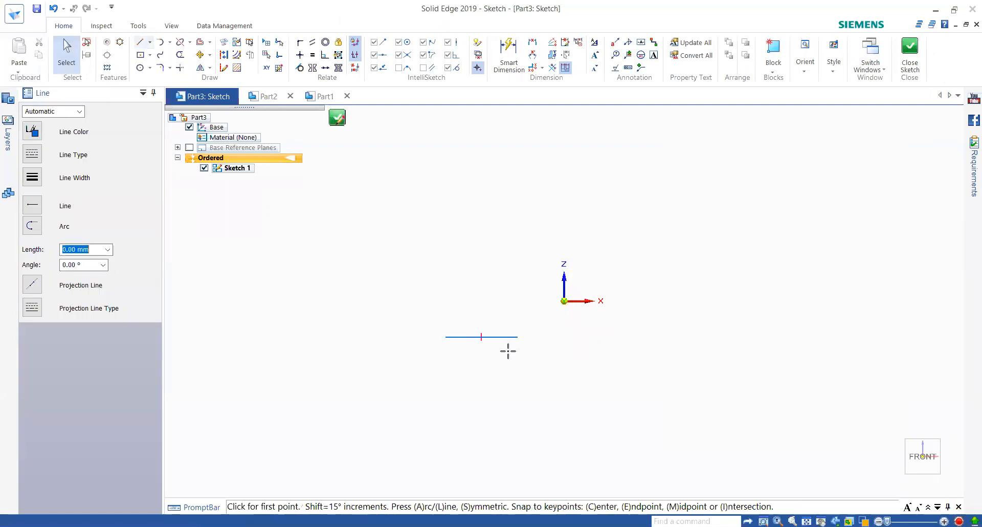
left_click(509, 351)
left_click(510, 238)
key("Escape")
key("l")
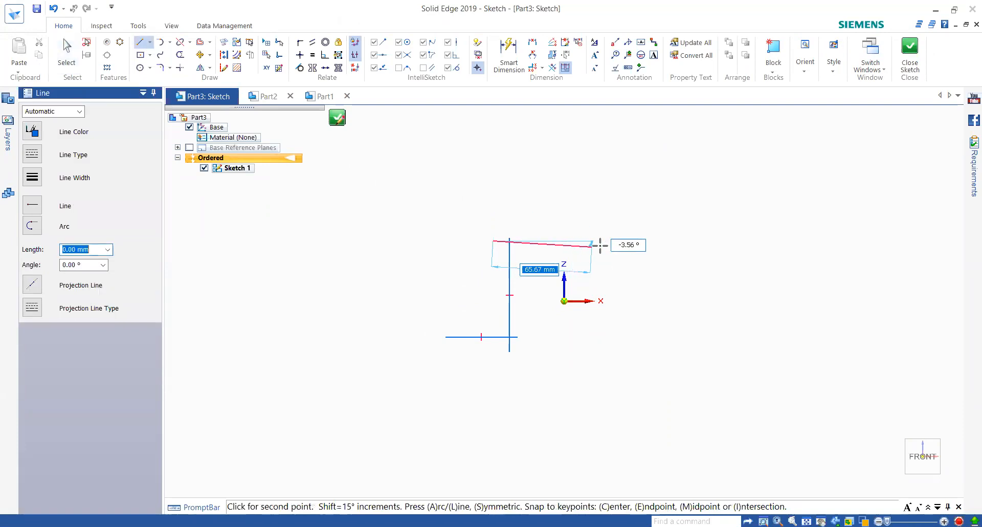
key("Escape")
key("Escape")
Sketch a horizontal line across the upper end of the vertical line and a second vertical line crossing it near its right end
key("l")
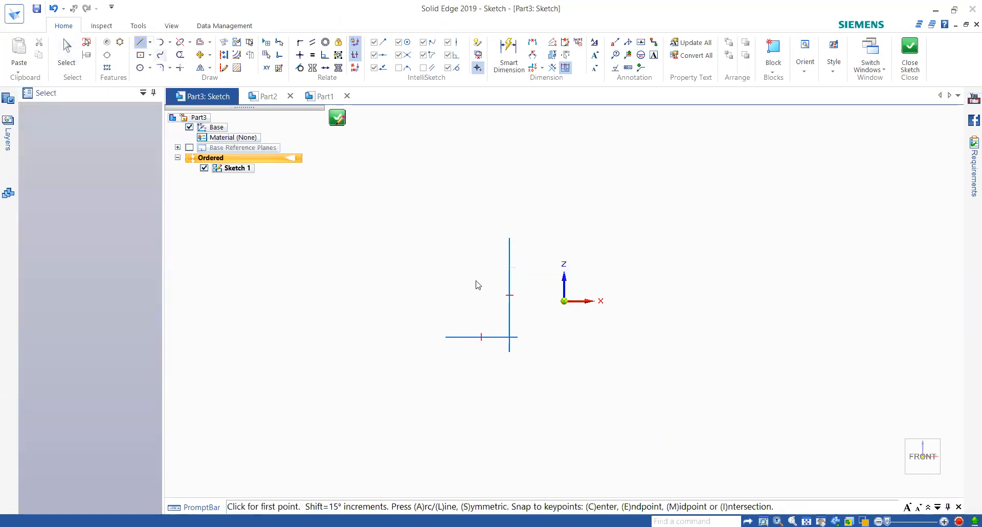
left_click(493, 249)
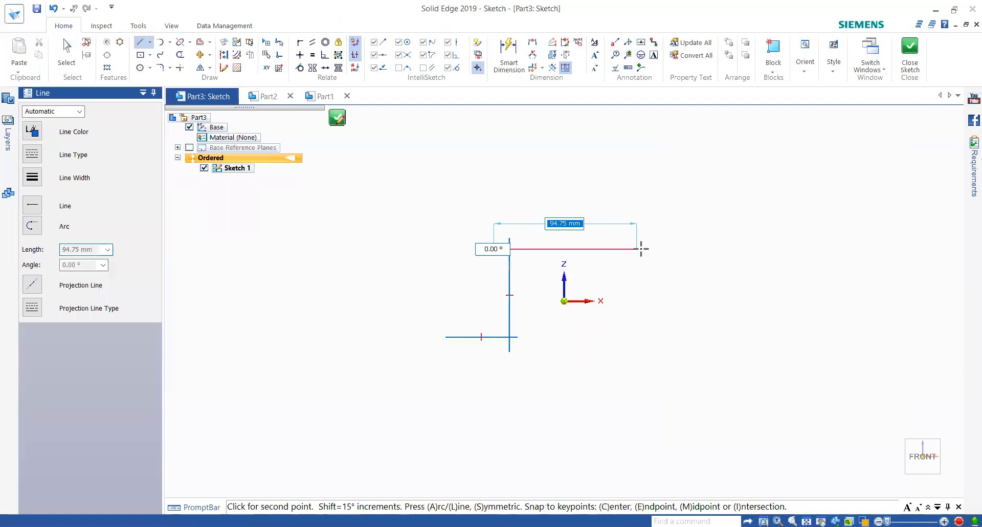
left_click(654, 249)
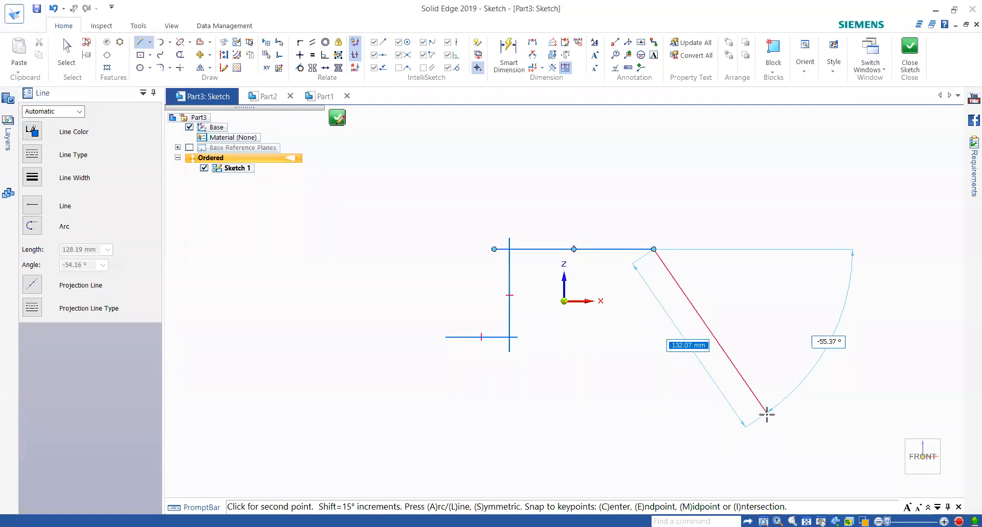
key("Escape")
left_click(140, 42)
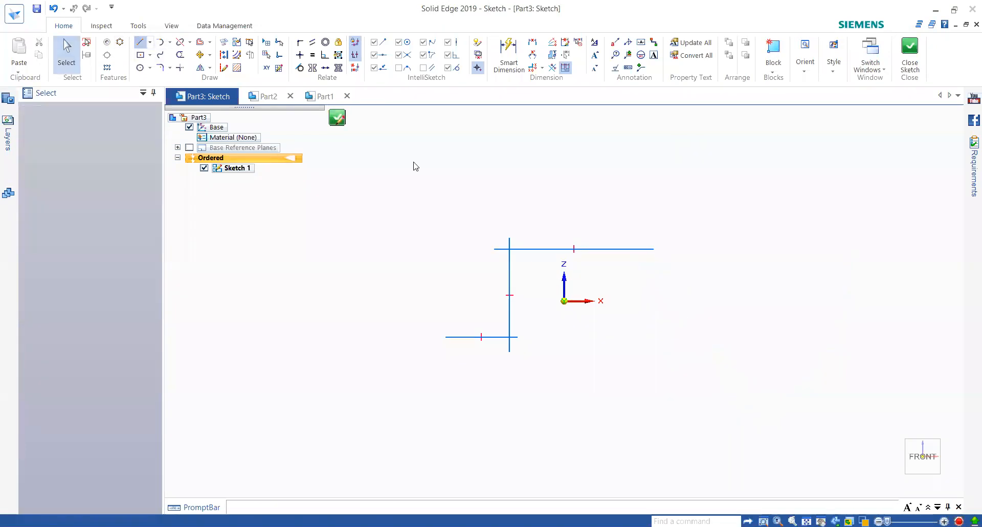
left_click(638, 234)
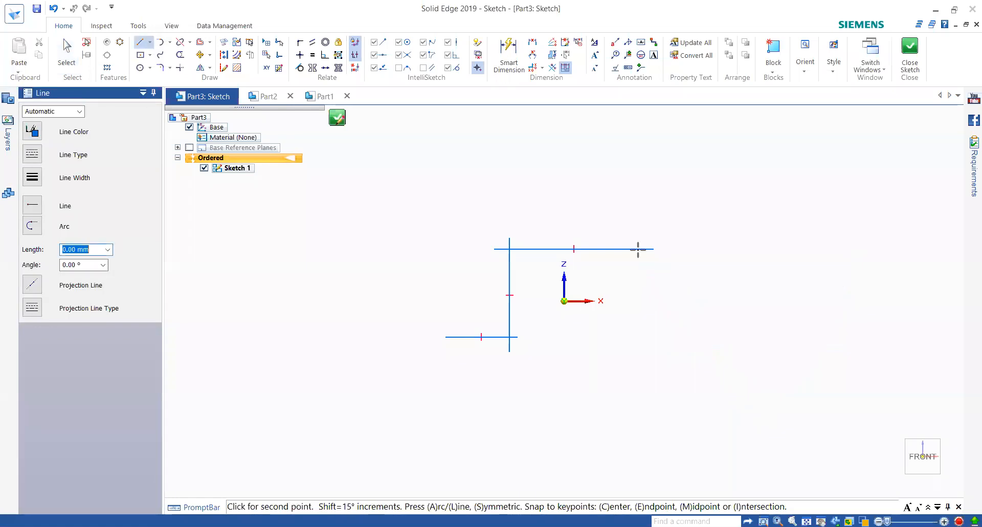
left_click(639, 355)
key("Escape")
Sketch a horizontal line crossing the lower end of the second vertical line and extending to the right, and close the sketch
key("l")
left_click(621, 340)
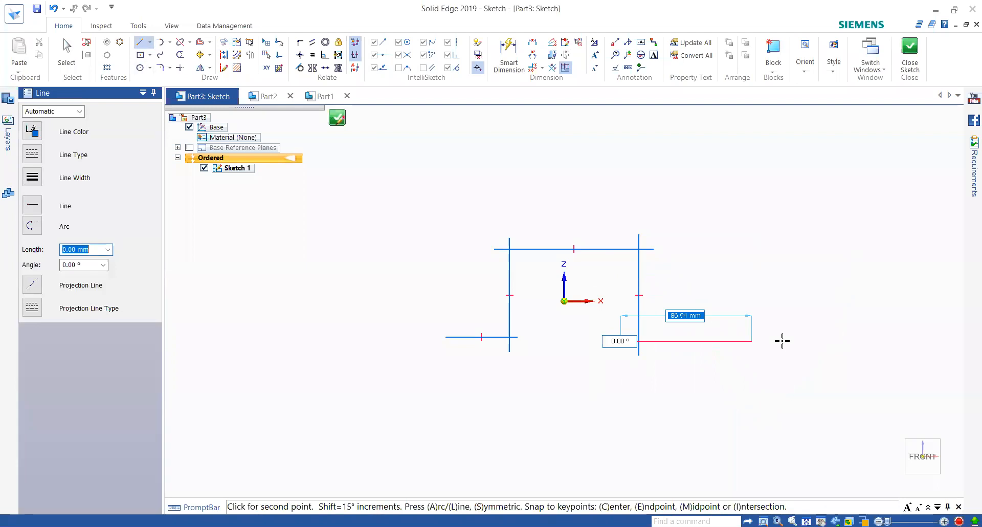
left_click(747, 340)
key("Escape")
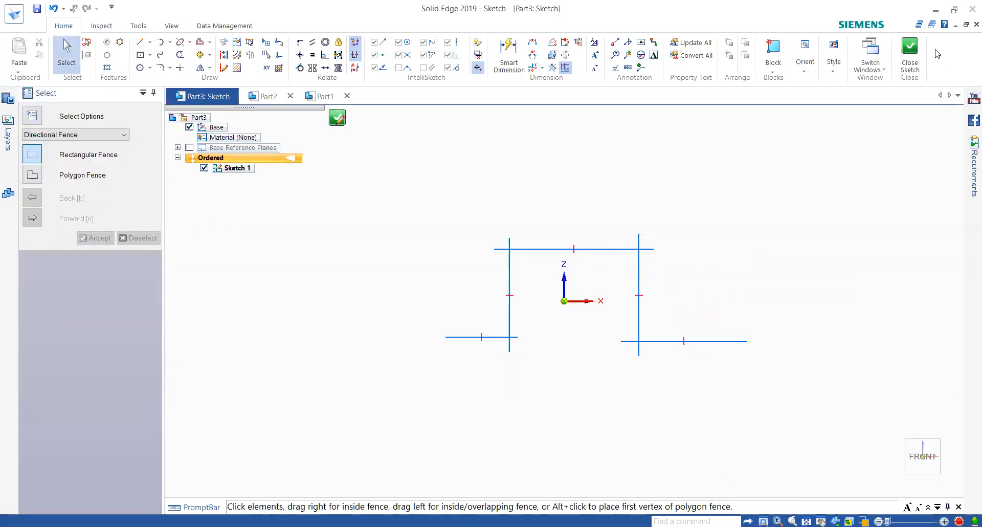
left_click(910, 56)
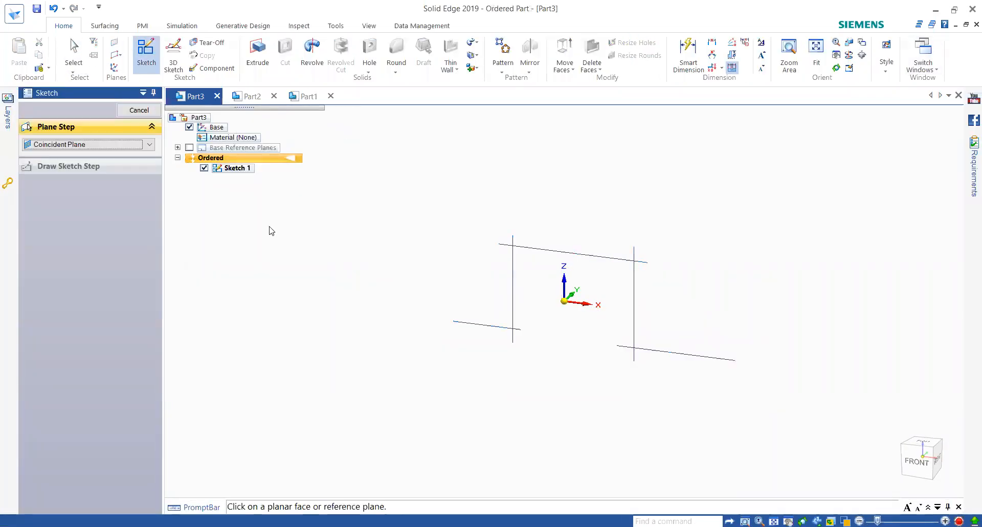
Create an extruded surface from the three horizontal sketch lines with a symmetric extent of 120 mm
scroll(581, 237, "up", 2)
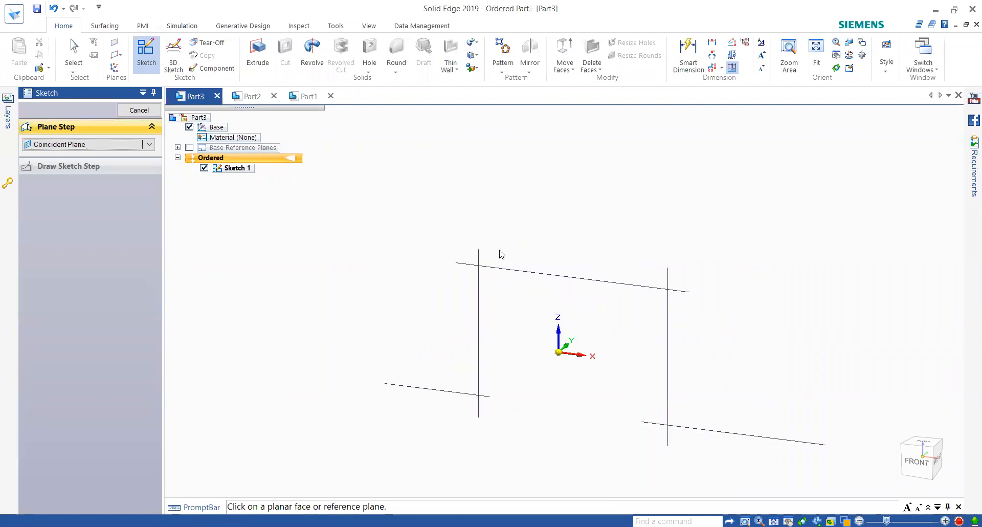
scroll(169, 62, "down", 1)
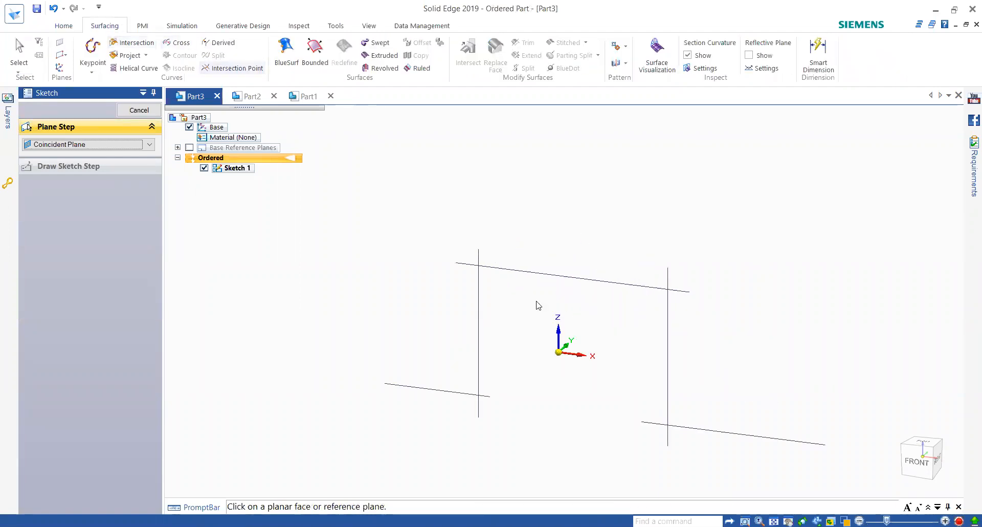
left_click(383, 55)
left_click(526, 275)
left_click(443, 390)
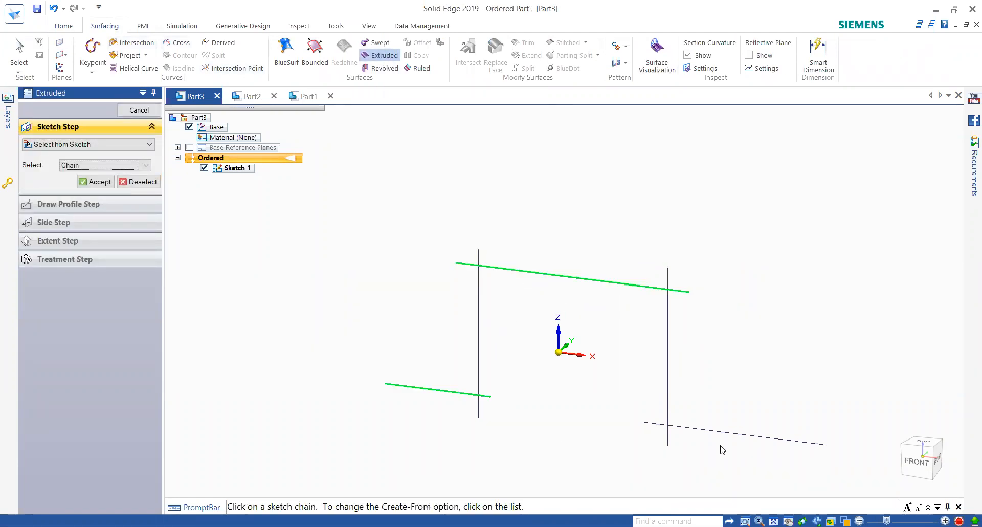
left_click(726, 434)
scroll(601, 296, "down", 3)
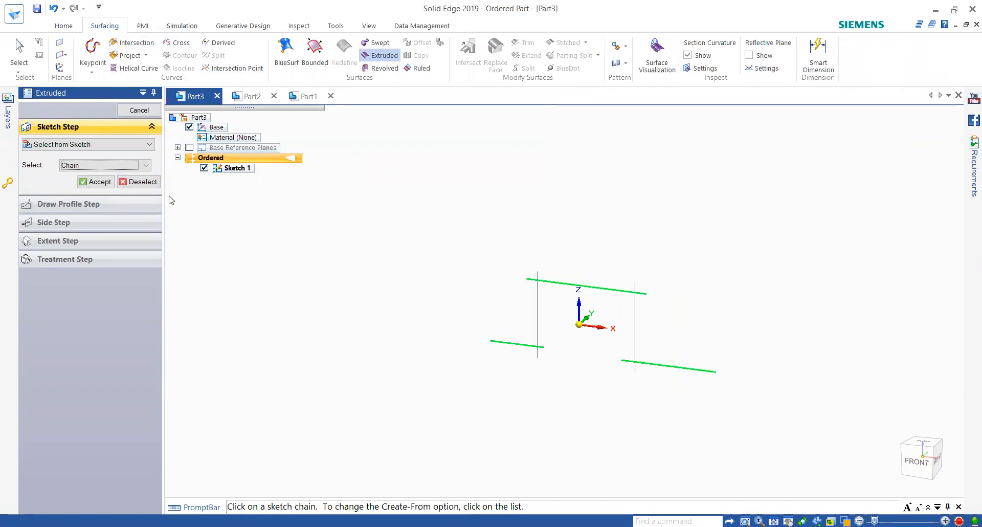
left_click(96, 182)
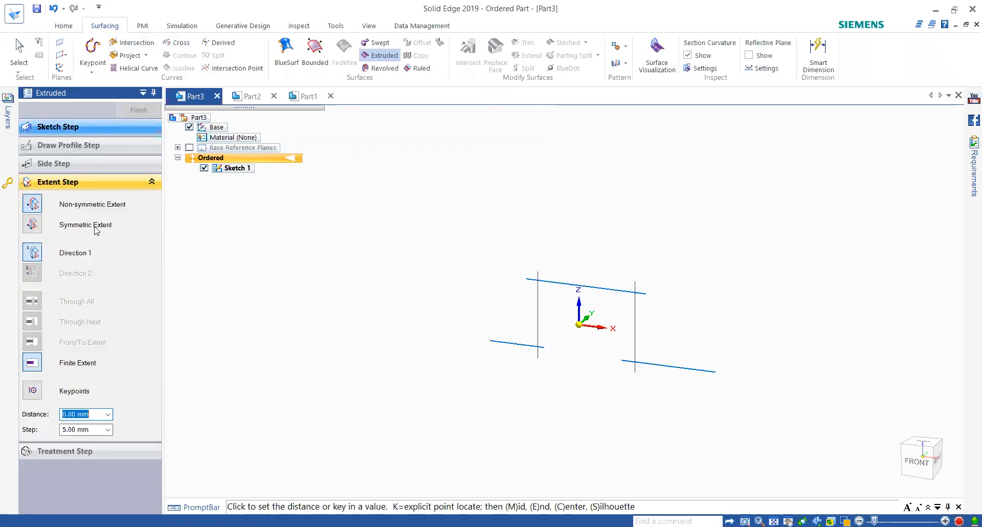
left_click(89, 225)
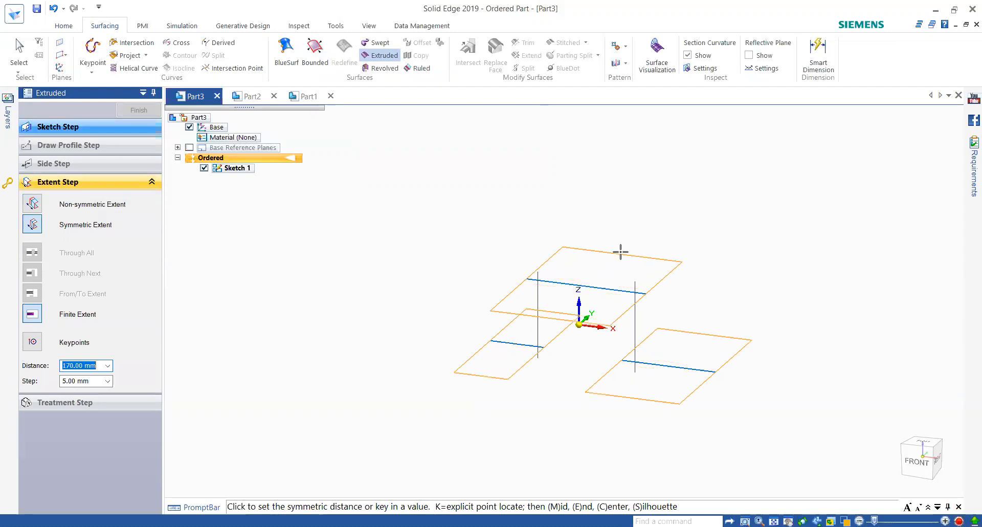
left_click(612, 267)
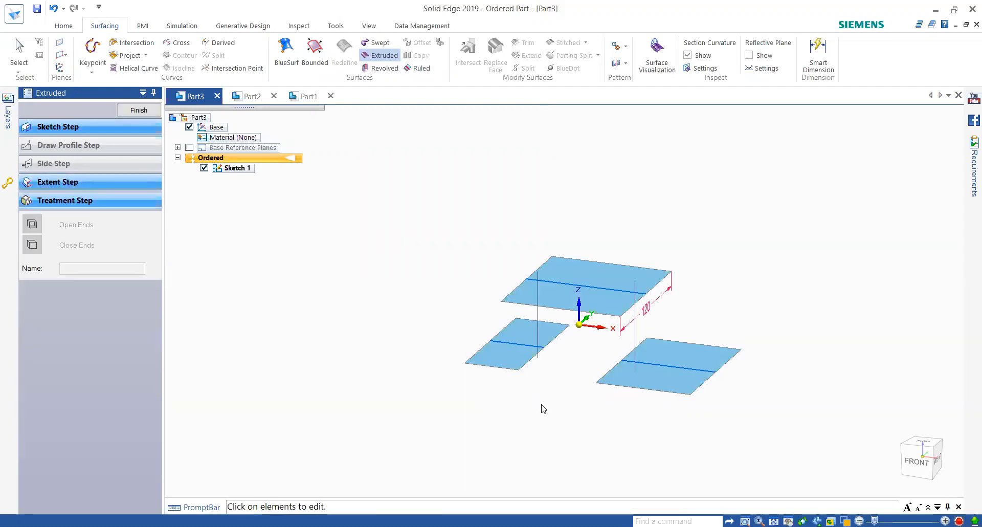
left_click(137, 110)
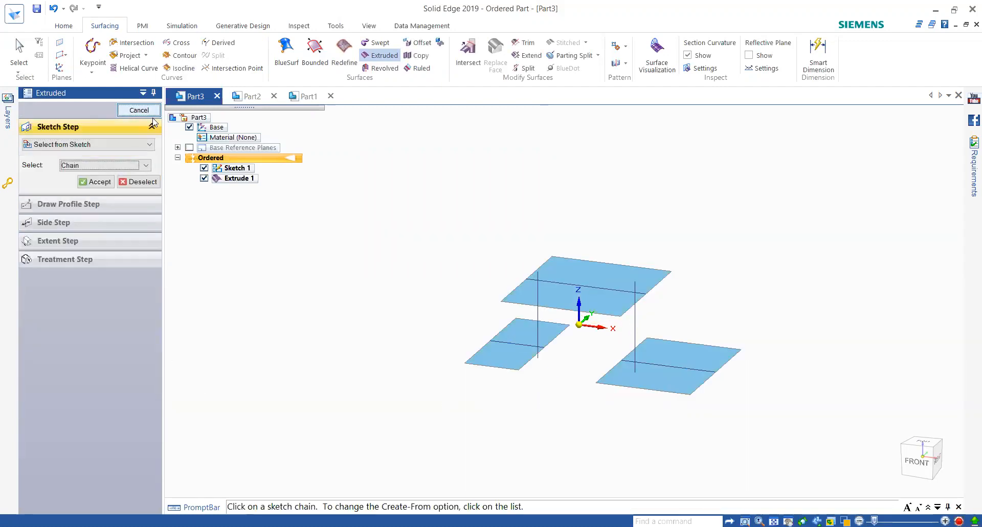
Create a second extruded surface from the two vertical sketch lines with a symmetric extent of about 100 mm
left_click(387, 55)
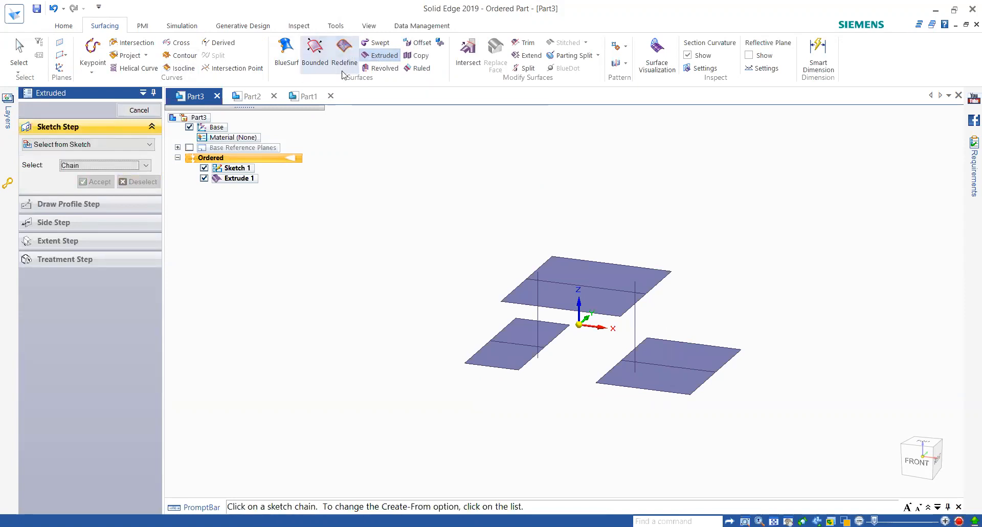
left_click(538, 315)
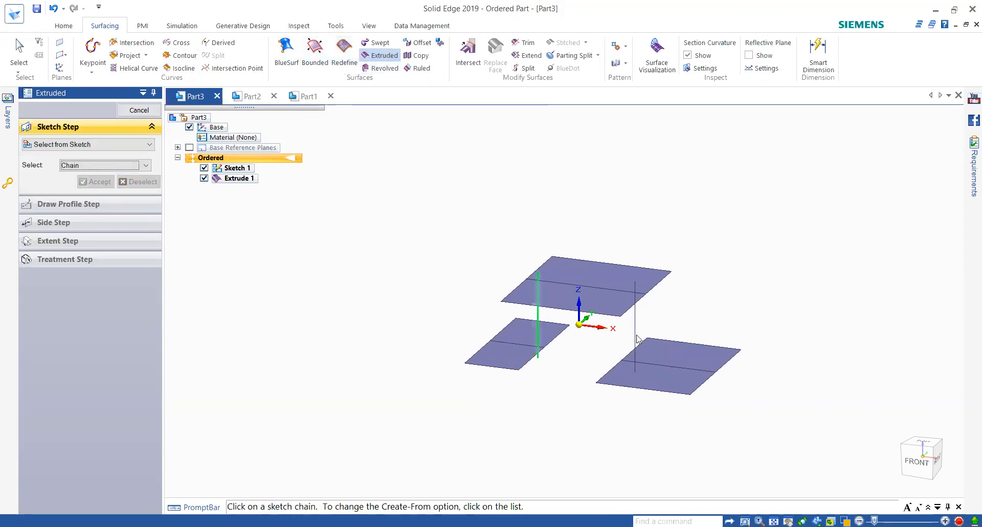
left_click(635, 339)
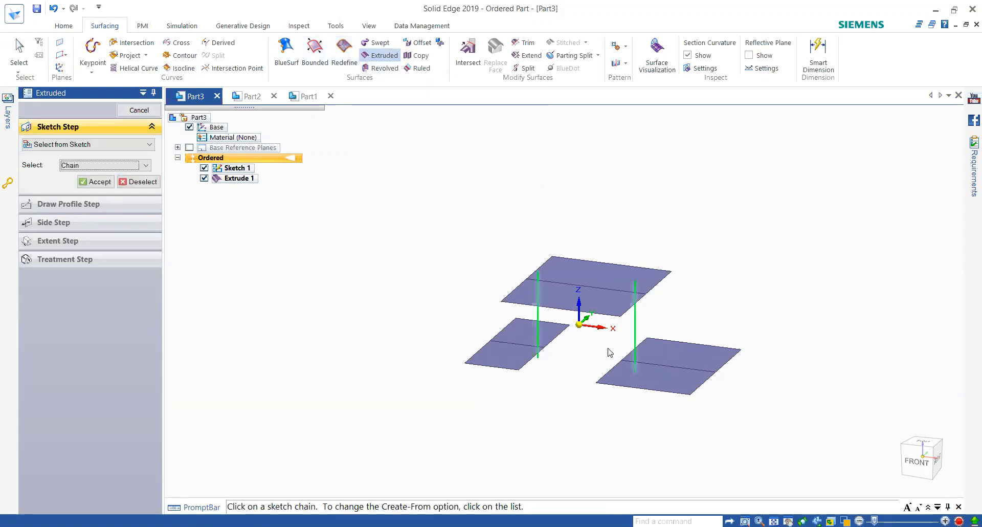
left_click(95, 181)
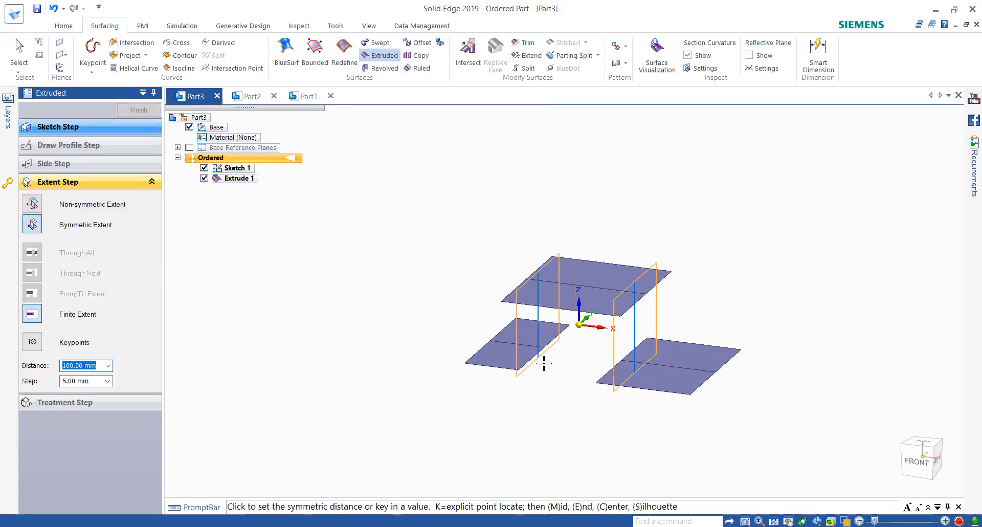
left_click(542, 364)
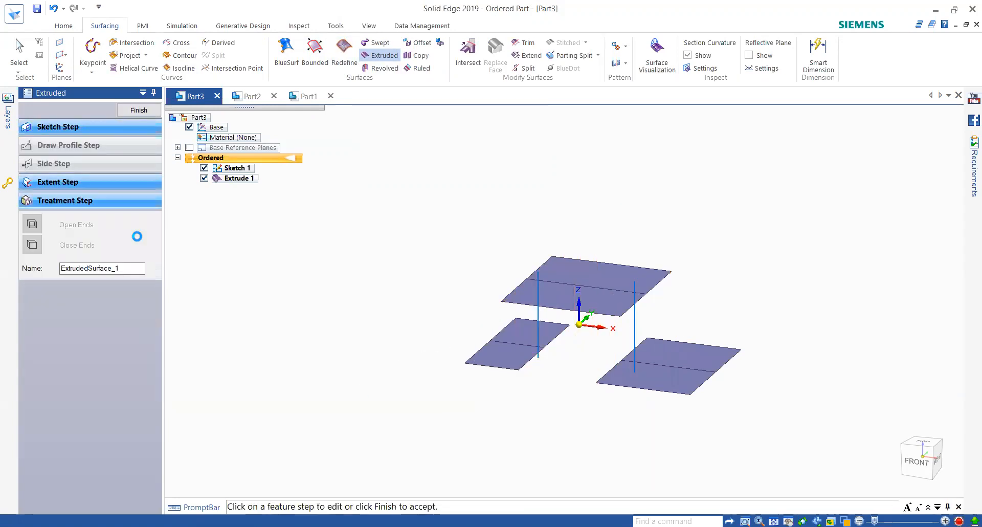
left_click(144, 110)
Run the Intersect command with the Auto-trim option on the two crossing extruded surfaces
key("ctrl+f")
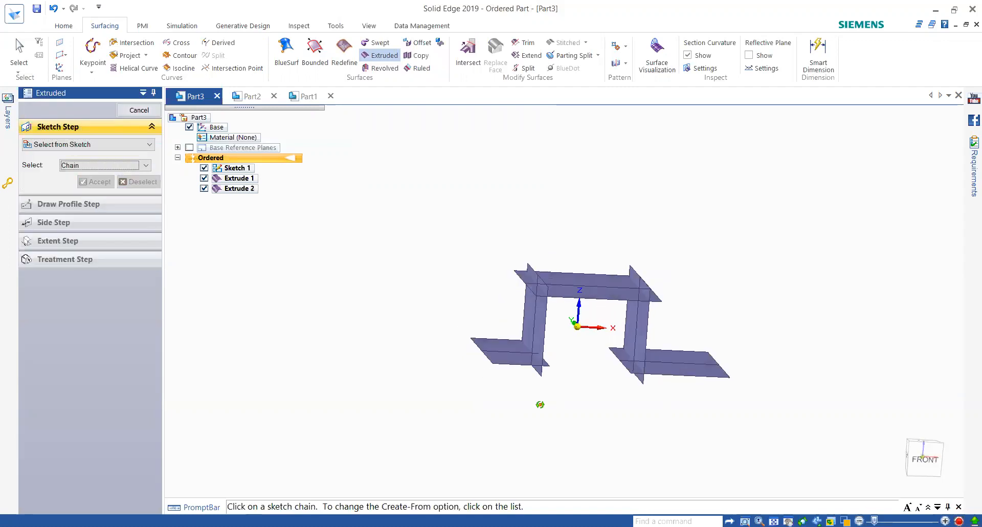
middle_click_drag(541, 400, 527, 393)
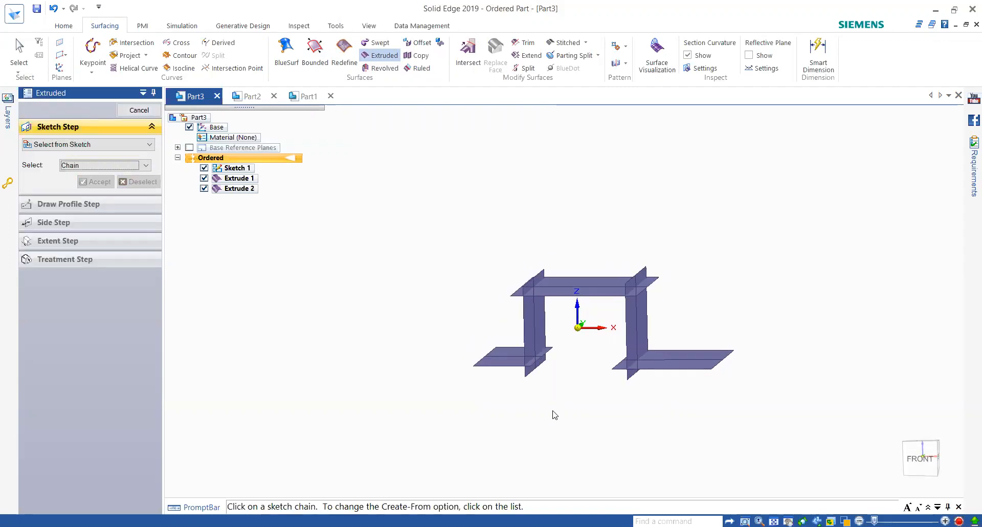
scroll(554, 412, "down", 2)
scroll(566, 413, "up", 3)
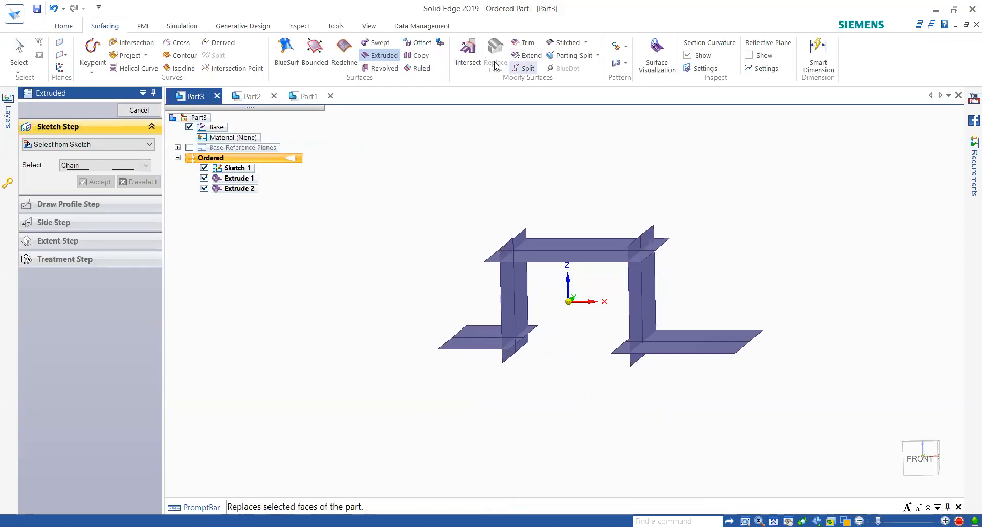
left_click(468, 53)
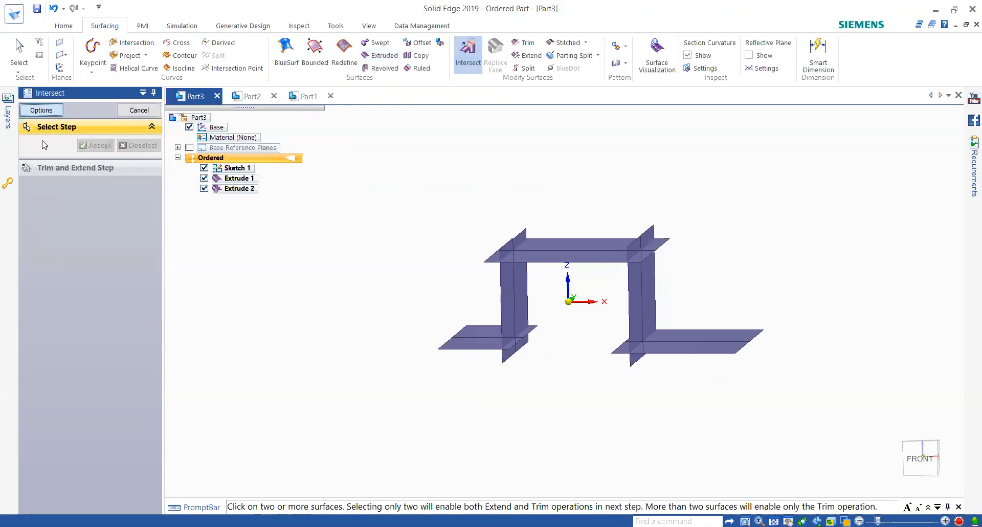
left_click(27, 126)
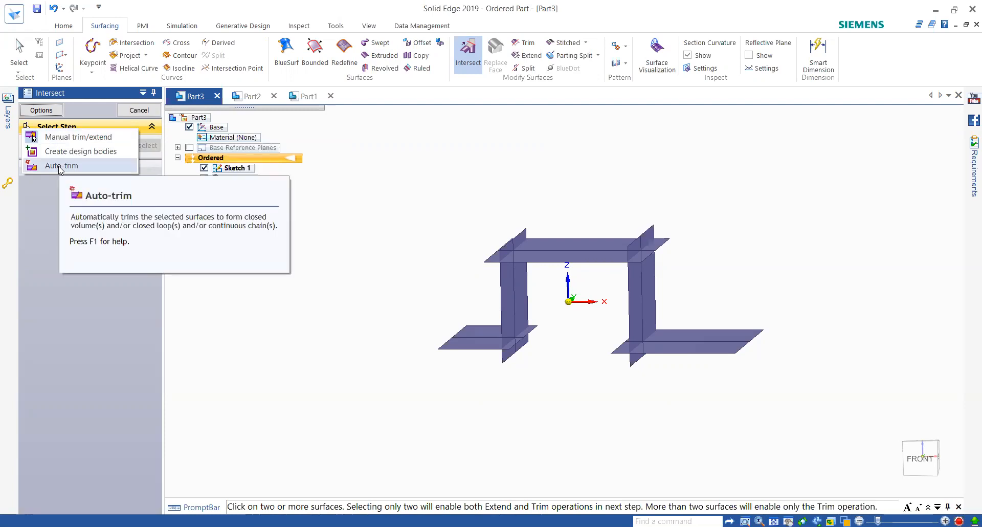
left_click(60, 165)
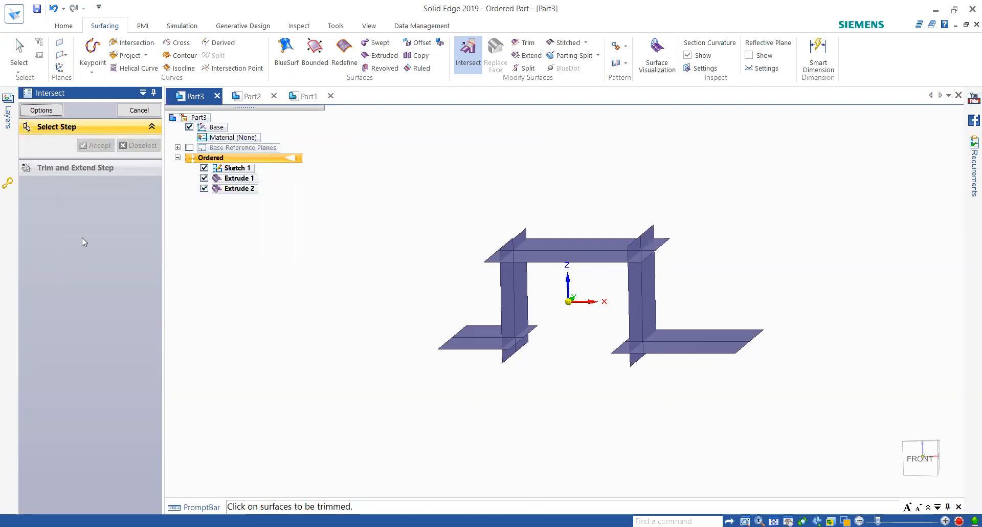
left_click(540, 260)
left_click(510, 277)
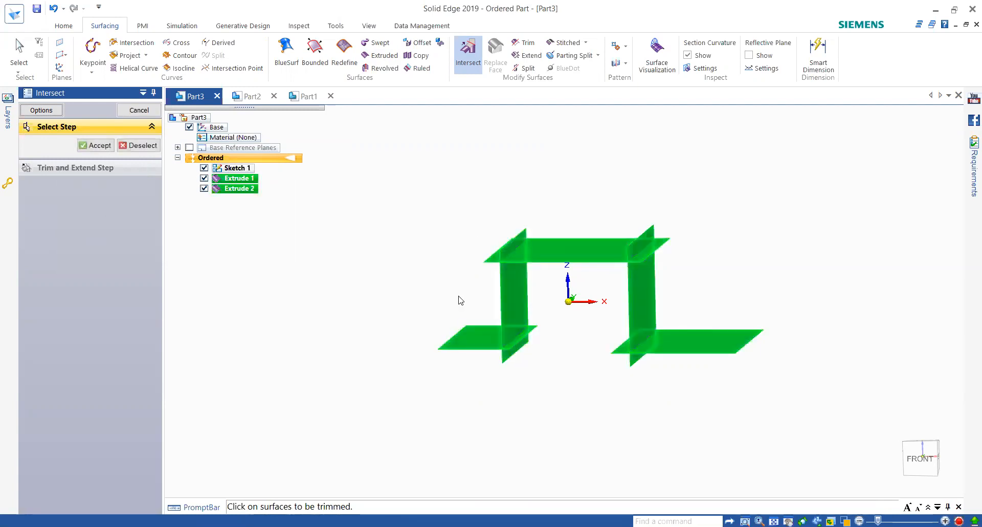
left_click(96, 145)
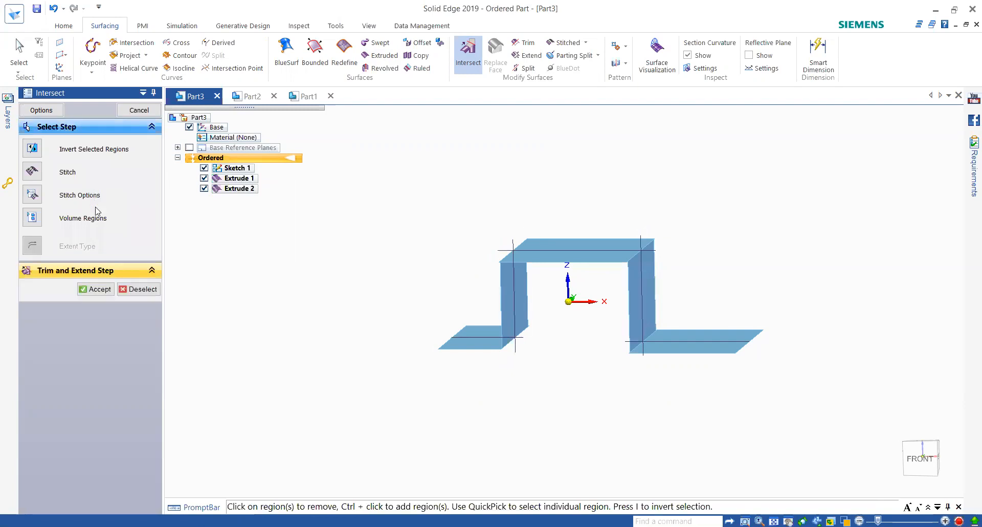
Invert the selected trim regions, invert them back to the automatic selection, and accept the intersection
middle_click_drag(586, 409, 560, 404)
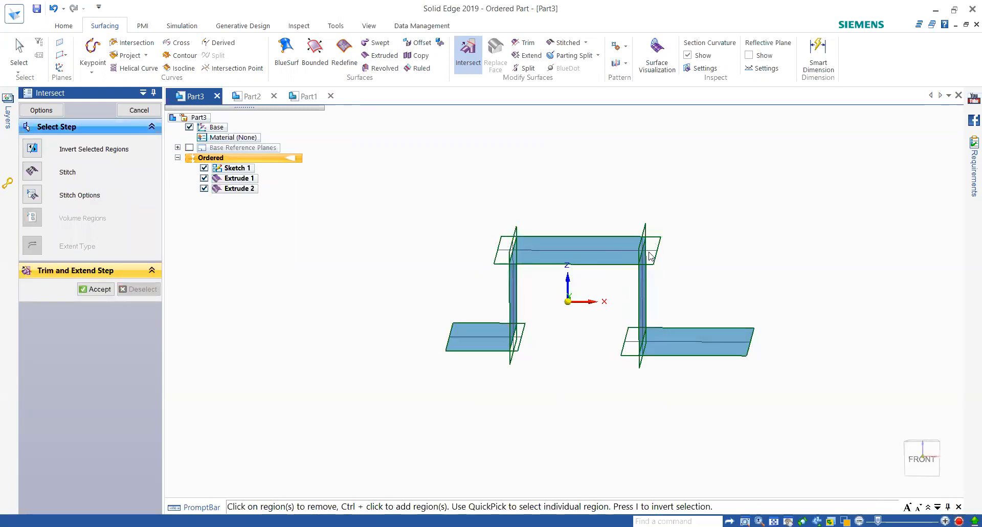
mouse_move(583, 386)
middle_mouse_down()
mouse_move(564, 361)
mouse_move(587, 386)
mouse_move(577, 387)
middle_mouse_up()
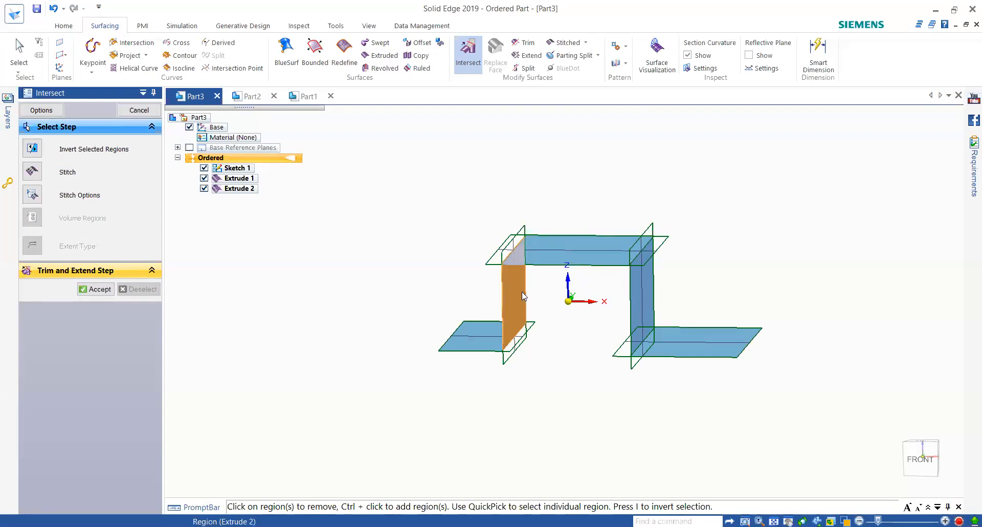
left_click(32, 148)
mouse_move(529, 383)
middle_mouse_down()
mouse_move(511, 368)
mouse_move(522, 375)
middle_mouse_up()
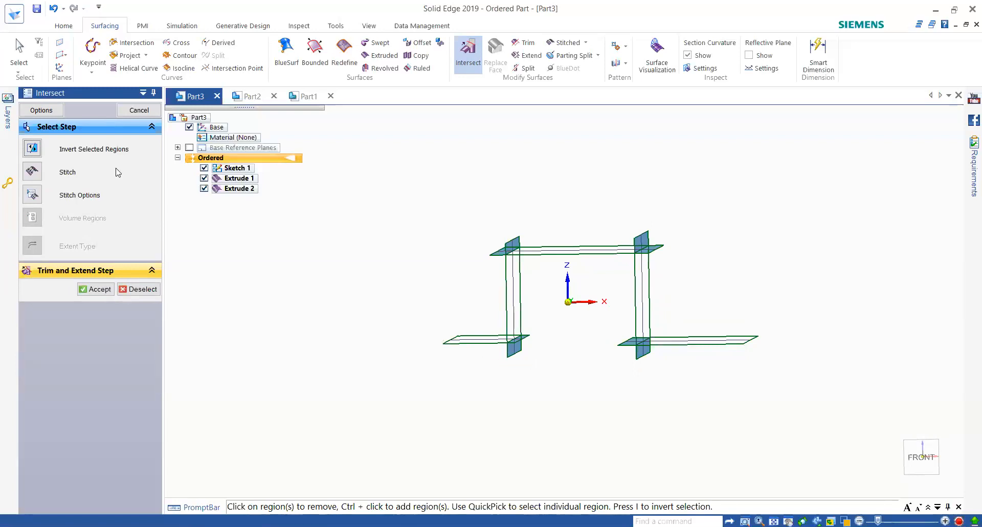
left_click(33, 149)
left_click(96, 289)
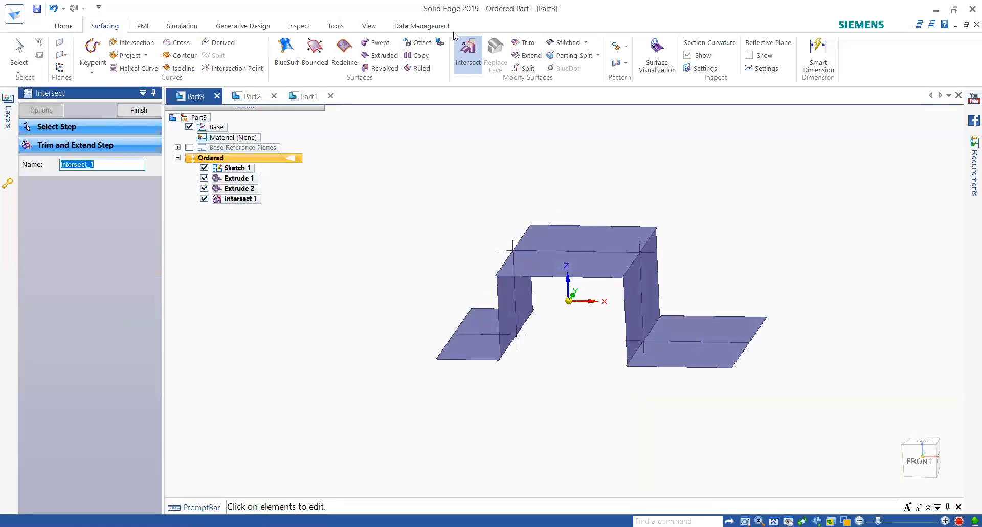
left_click(468, 51)
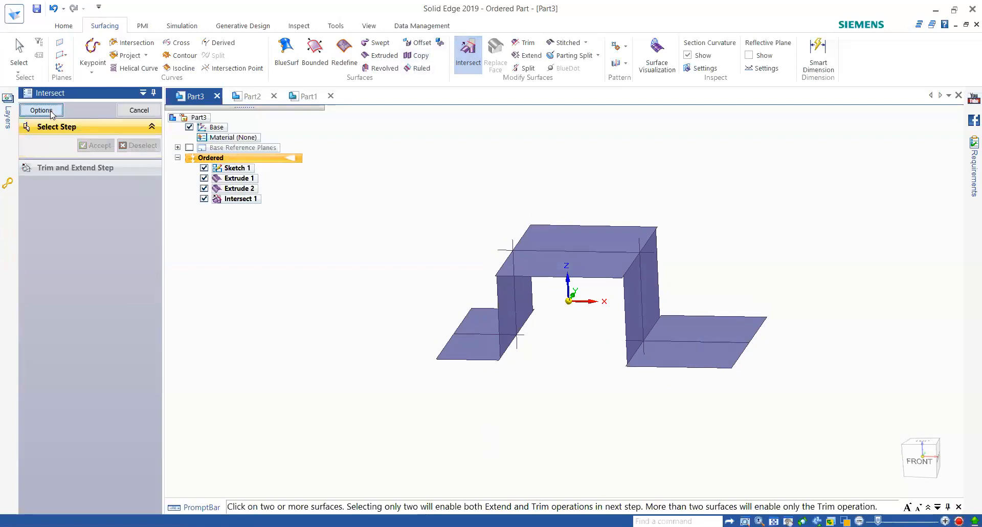
left_click(41, 110)
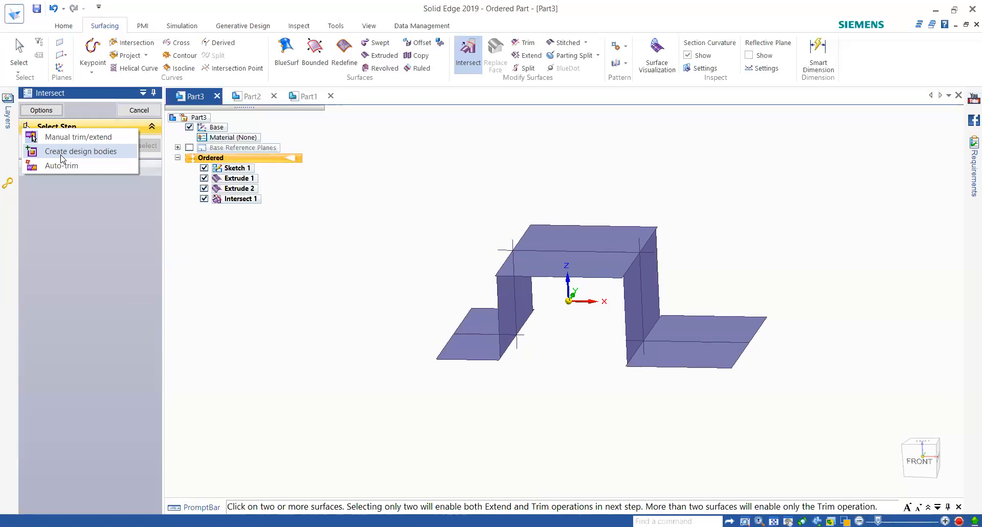
key("Escape")
key("Escape")
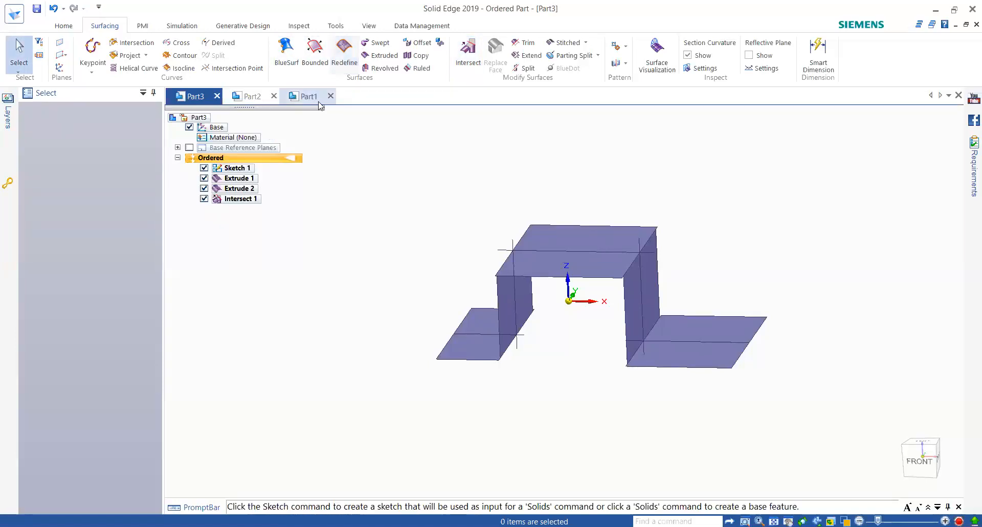
Review the intersected bodies in Part2 and switch to Part1
left_click(252, 97)
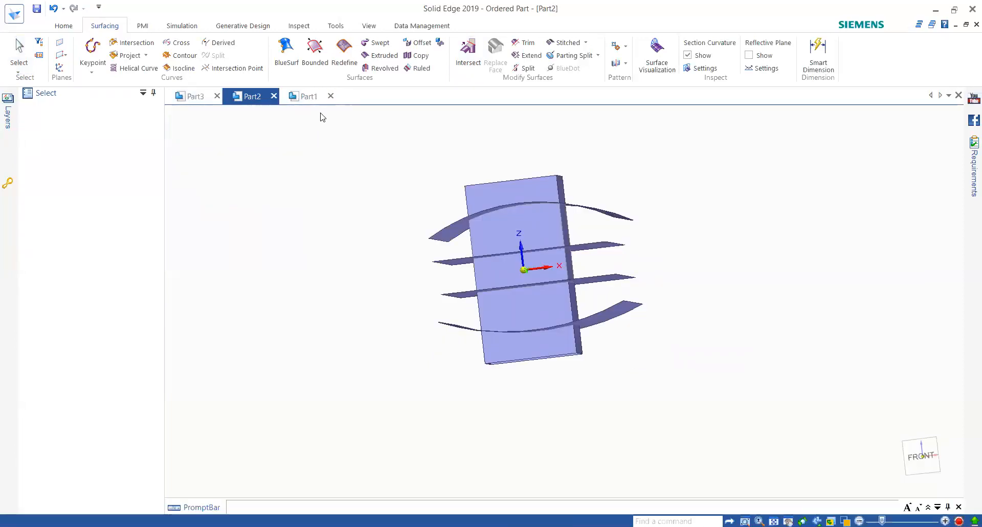
middle_click_drag(613, 344, 570, 358)
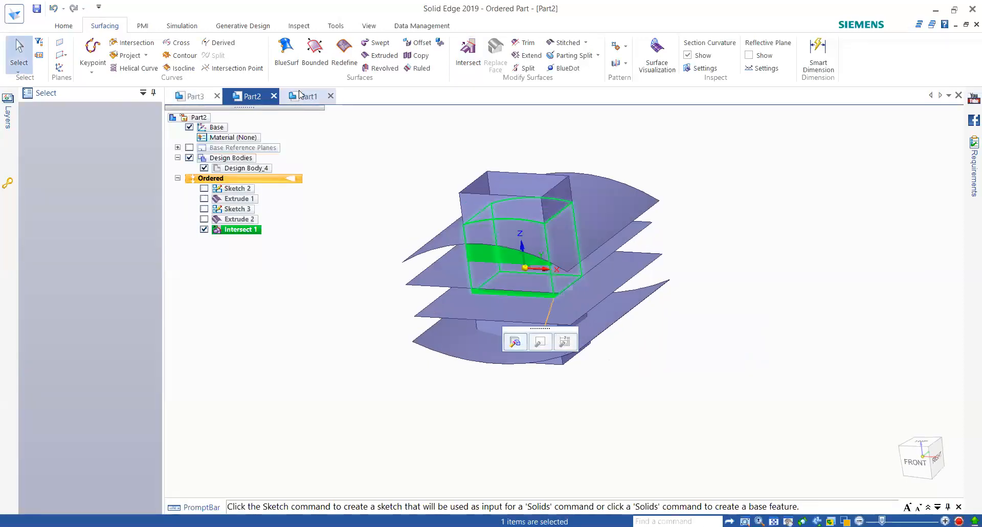
left_click(310, 101)
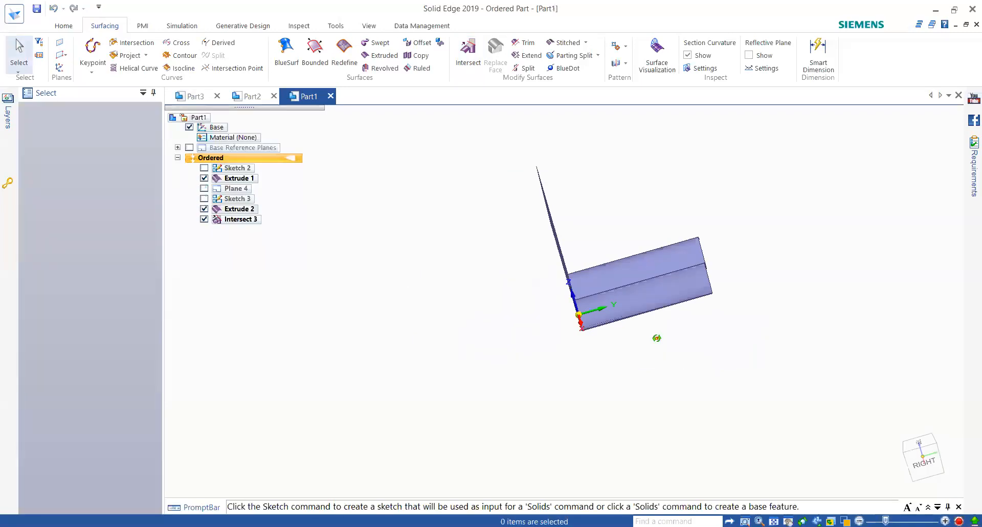
middle_click_drag(652, 356, 708, 344)
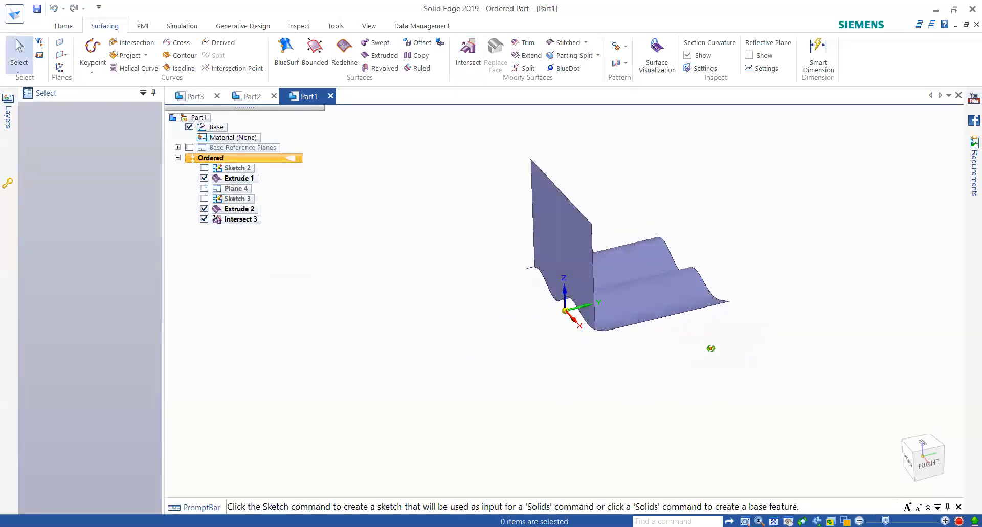
Delete the Intersect 3 feature from Part1 and display Sketch 3 and the Extrude 2 surface alongside Extrude 1
left_click(204, 220)
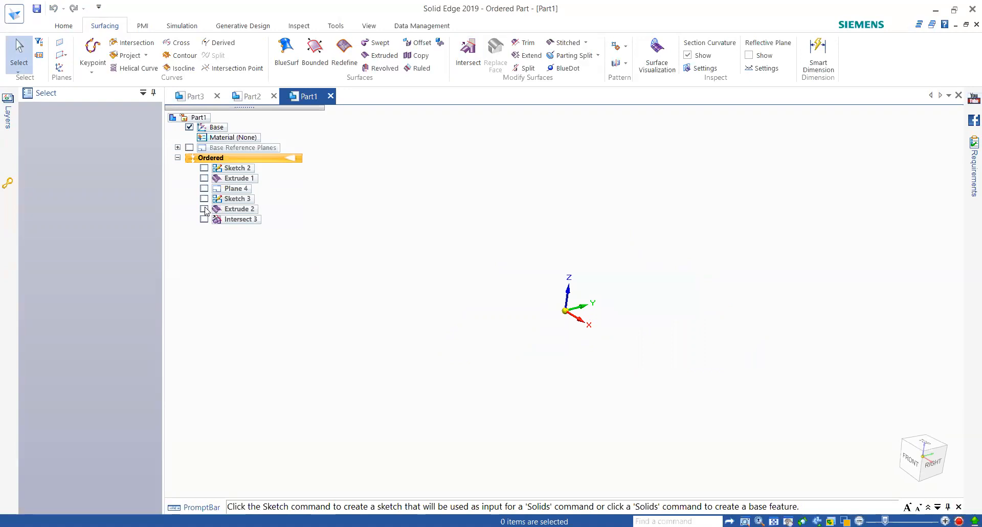
left_click(204, 178)
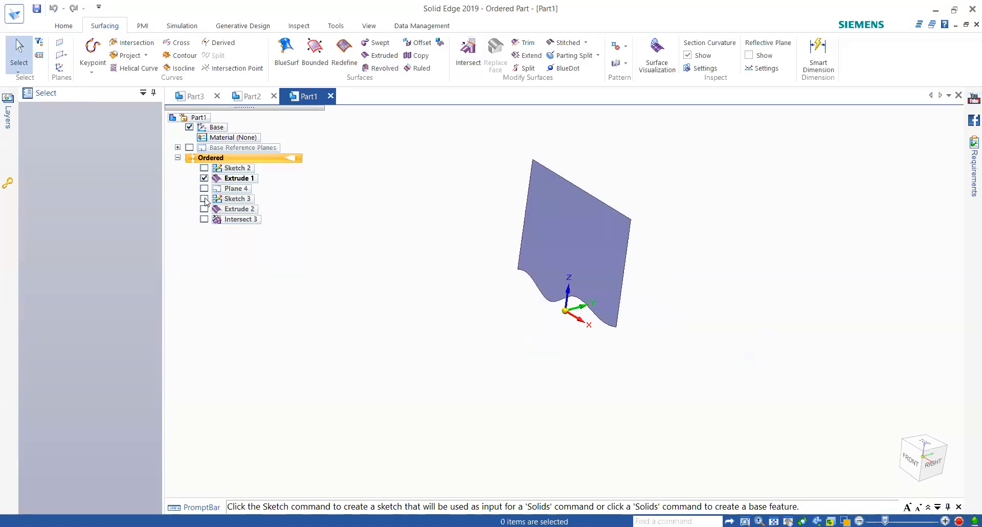
left_click(204, 199)
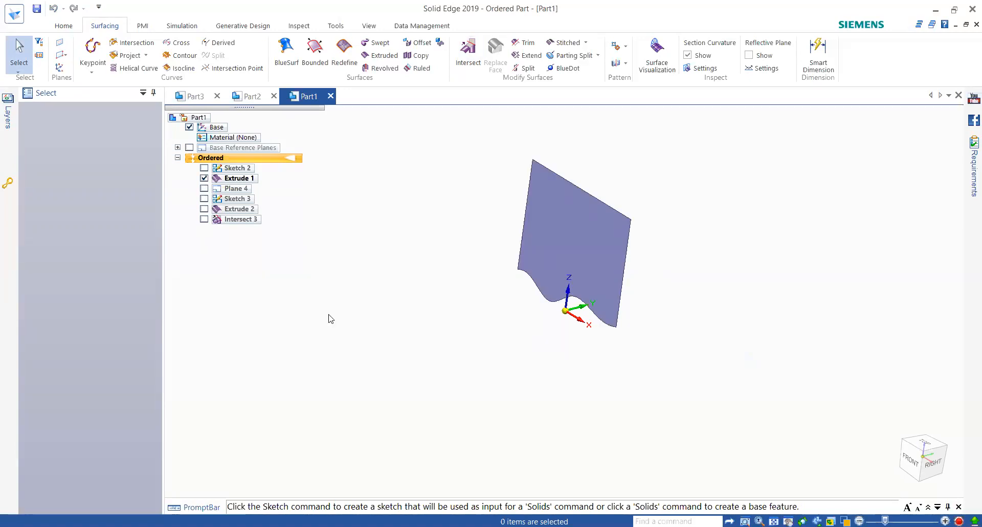
right_click(235, 219)
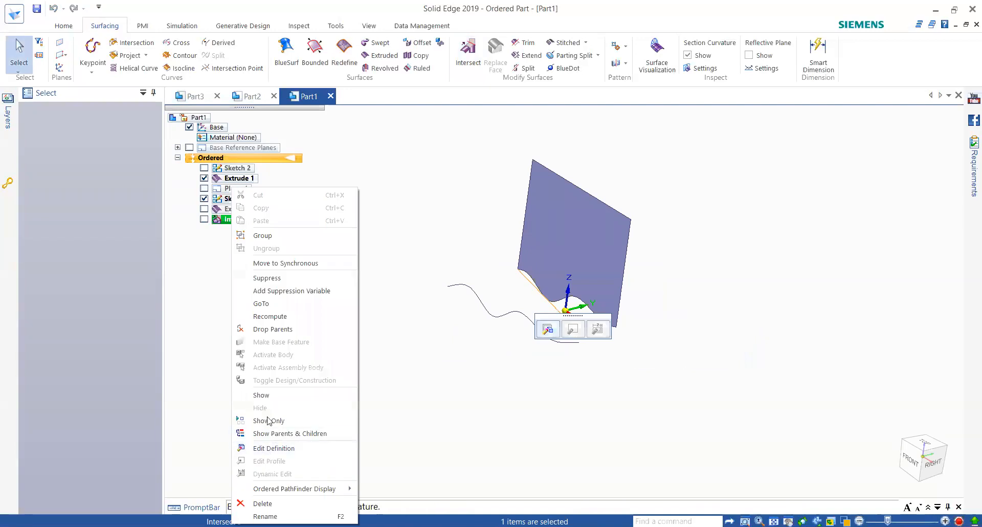
left_click(266, 500)
middle_click_drag(412, 432, 383, 435)
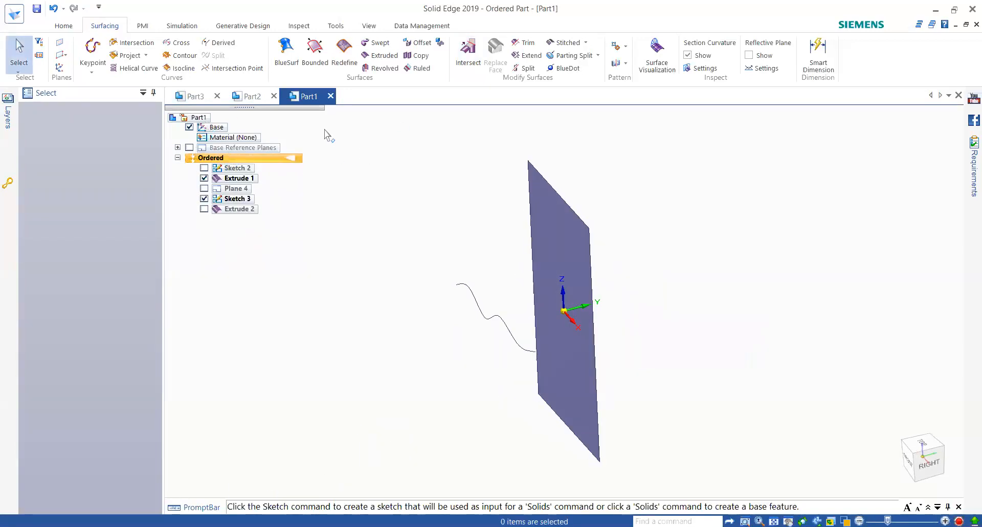
left_click(229, 209)
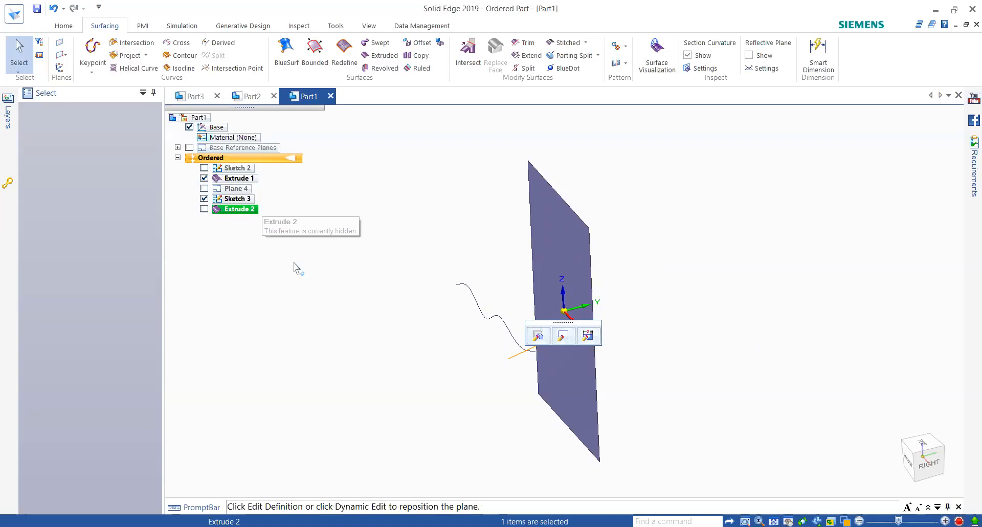
middle_click_drag(372, 272, 387, 276)
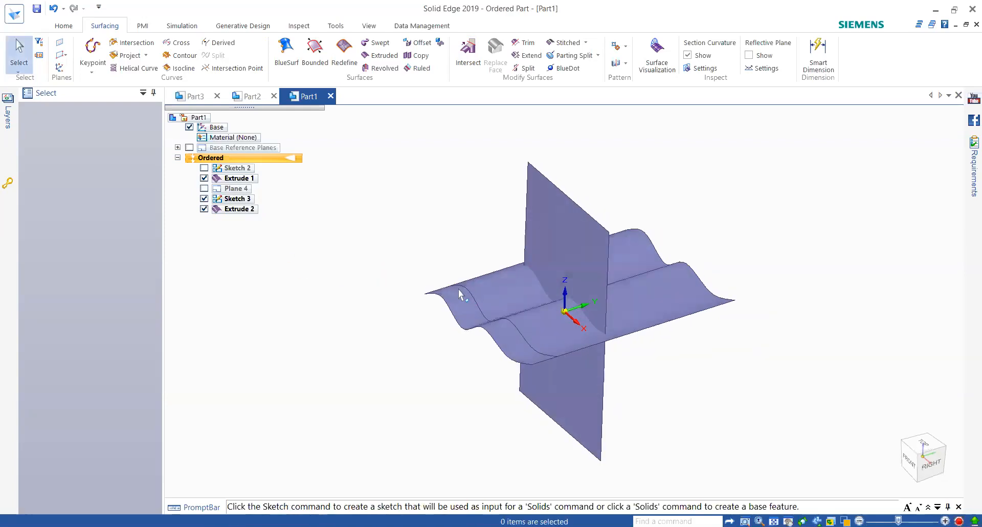
Split the flat Extrude 1 surface with the wavy Extrude 2 surface, and hide Extrude 2 and Sketch 3
left_click(525, 68)
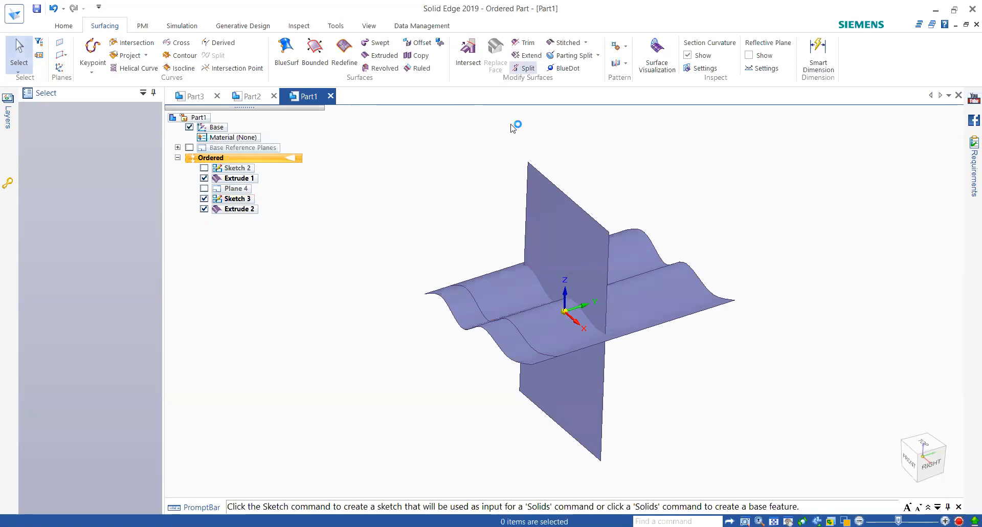
left_click(567, 212)
left_click(87, 161)
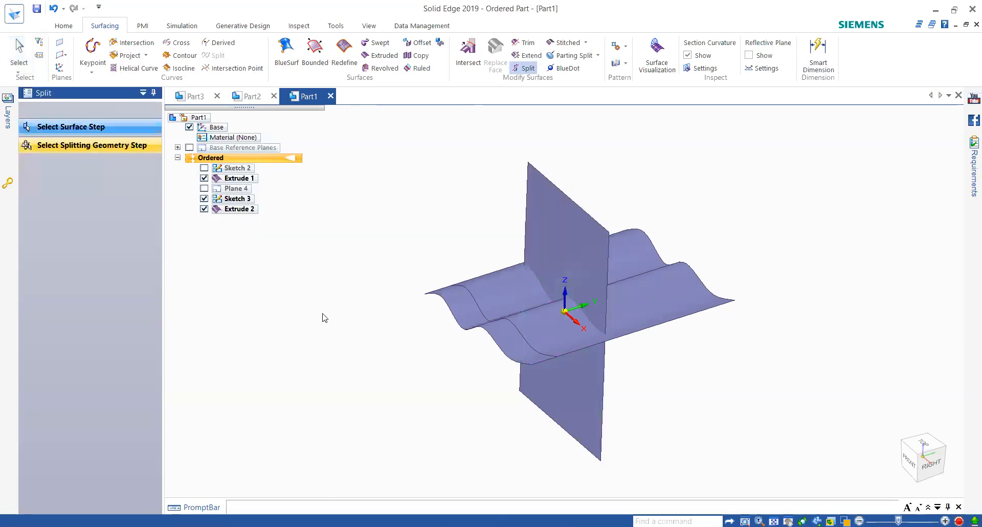
left_click(489, 288)
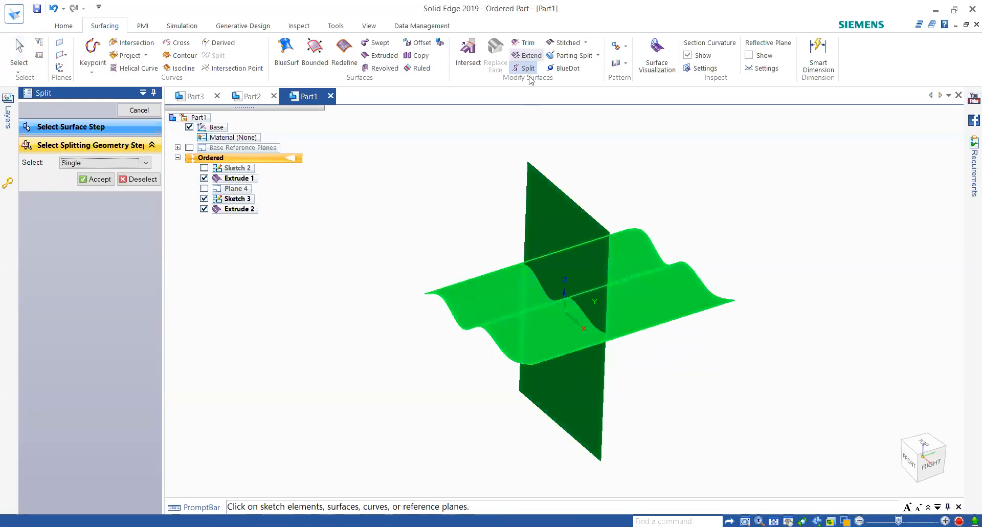
left_click(105, 180)
left_click(131, 110)
key("Escape")
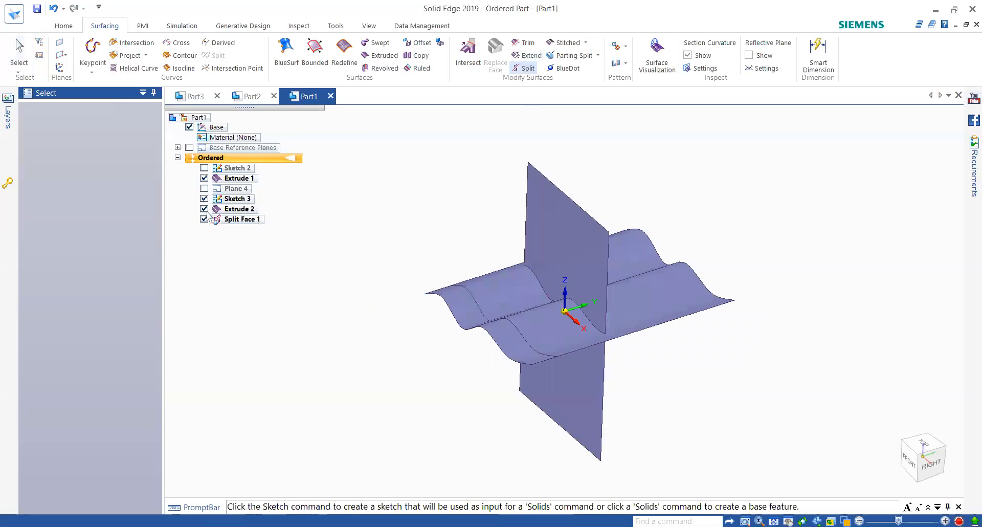
left_click(204, 209)
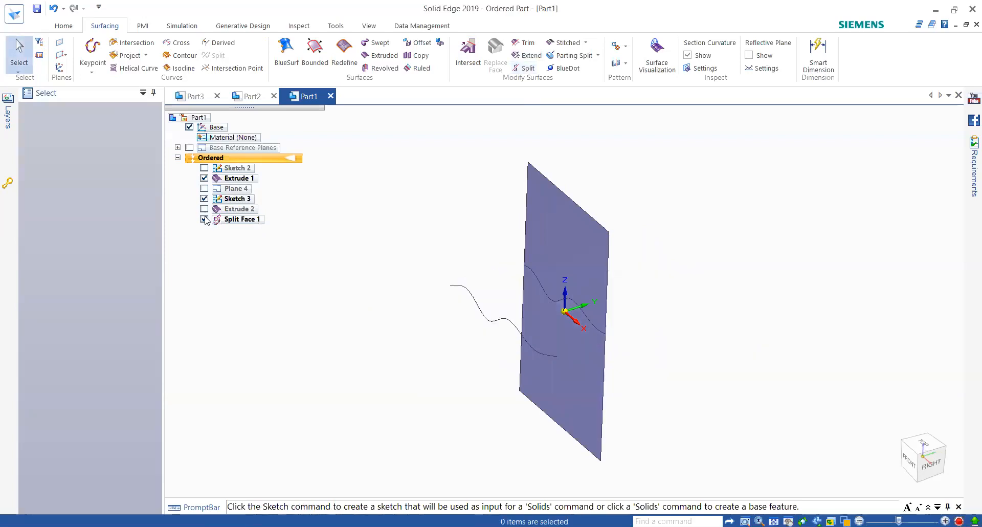
middle_click_drag(408, 317, 540, 338)
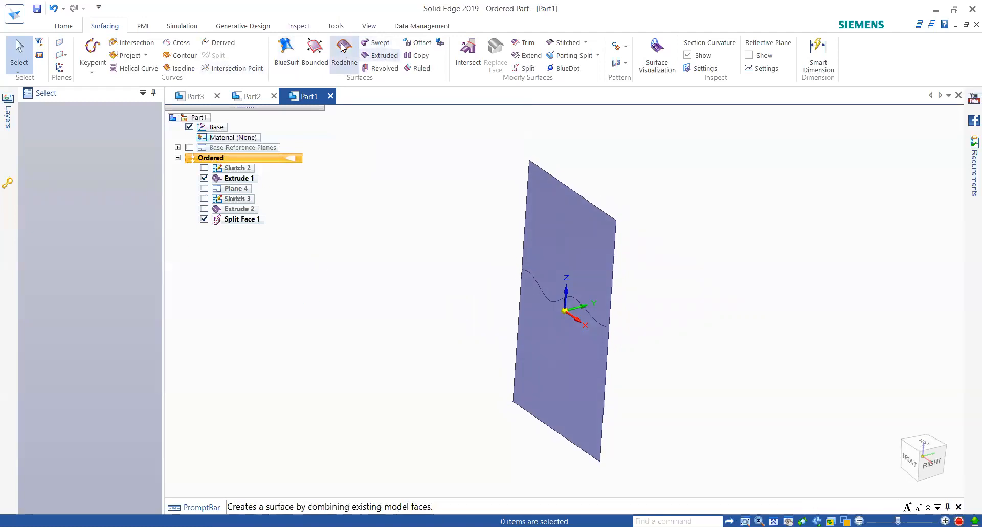
Redefine both split faces of the flat surface as one surface without a guide curve, and undo the redefinition
left_click(344, 54)
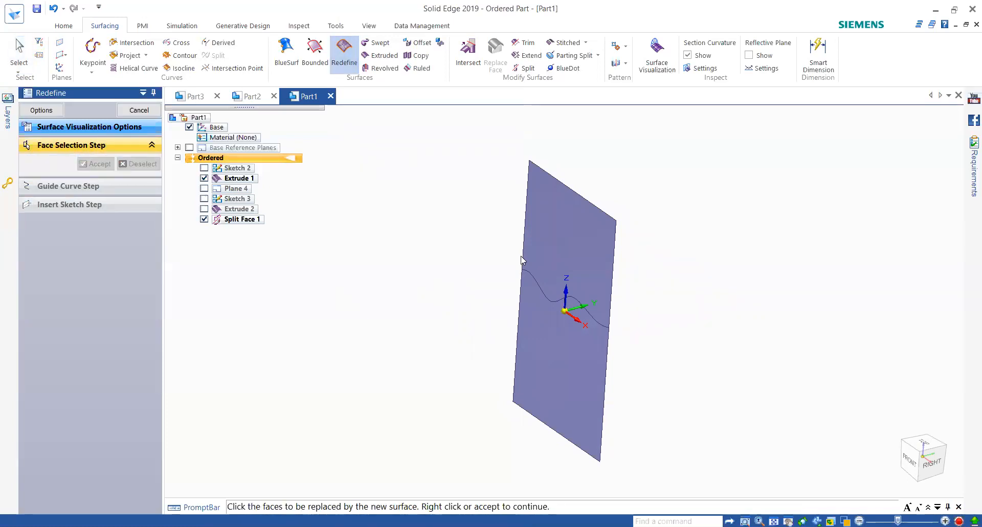
left_click(538, 244)
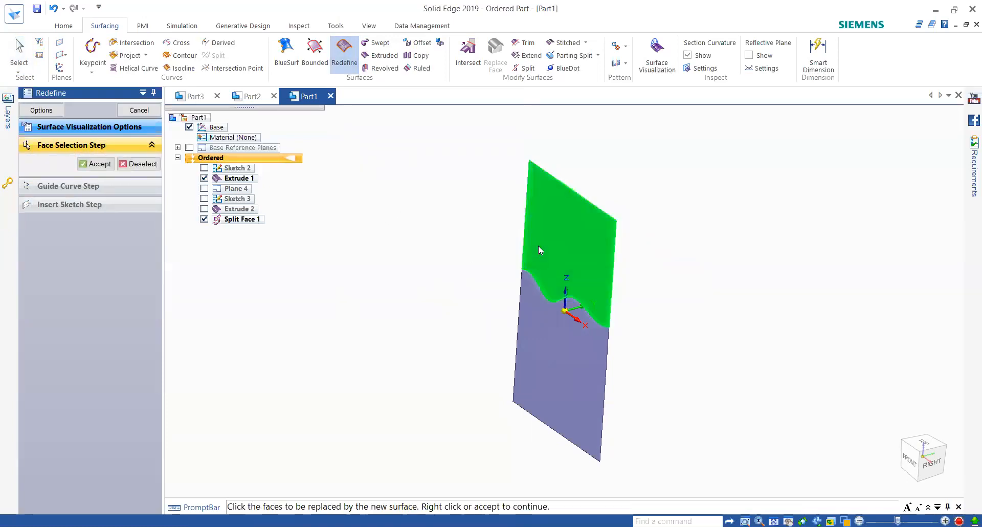
left_click(554, 323)
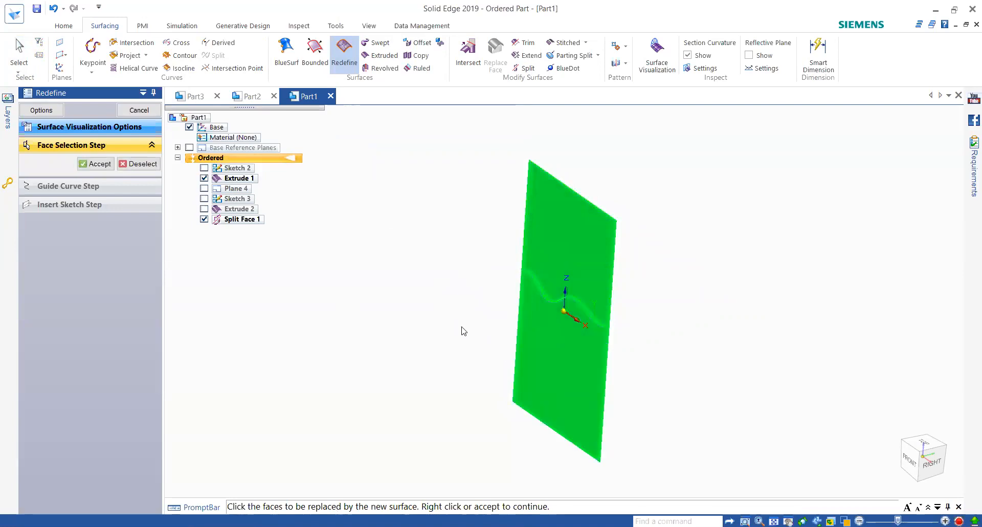
left_click(93, 164)
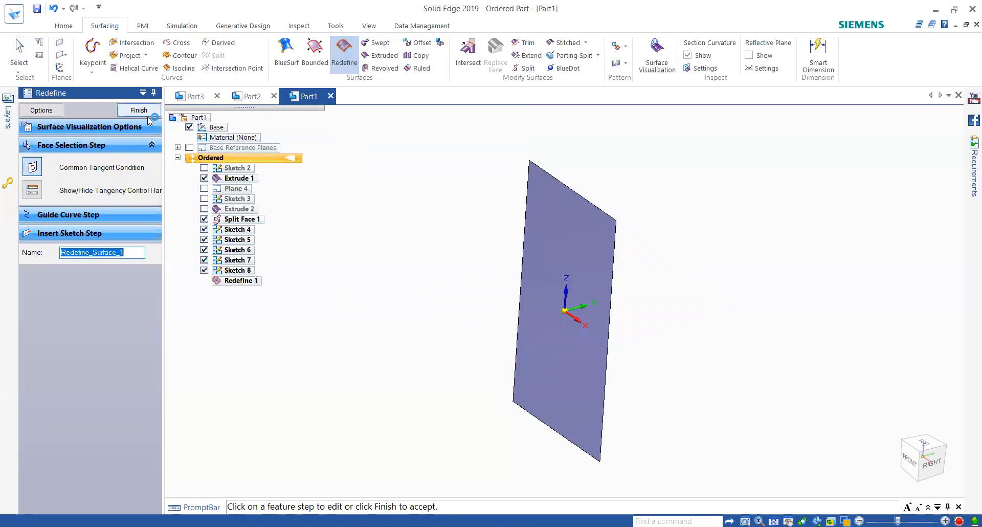
key("ctrl+f")
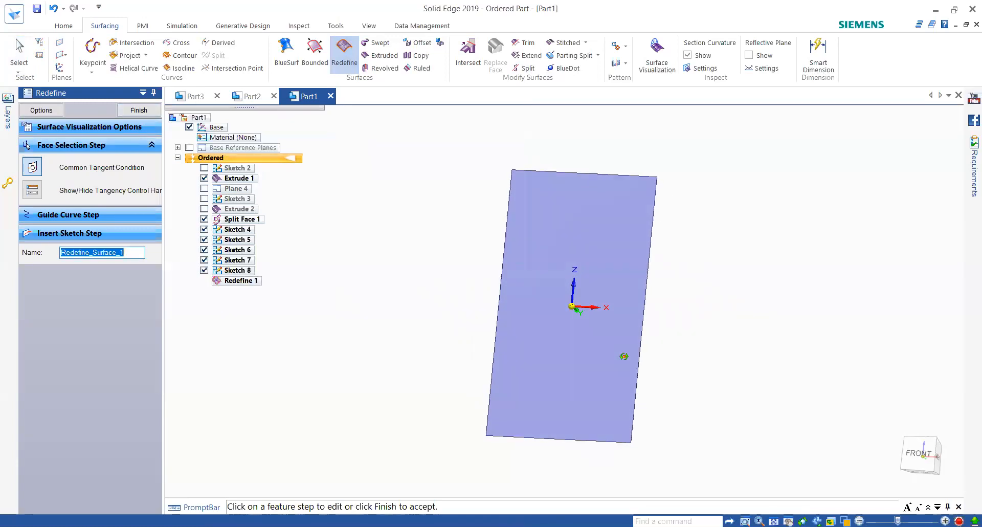
left_click(138, 110)
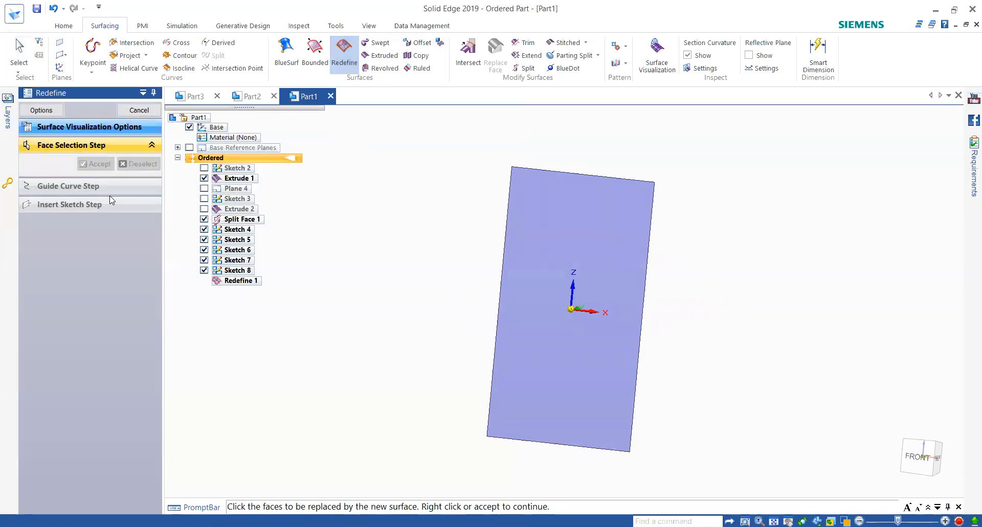
left_click(146, 110)
middle_click_drag(423, 361, 384, 361)
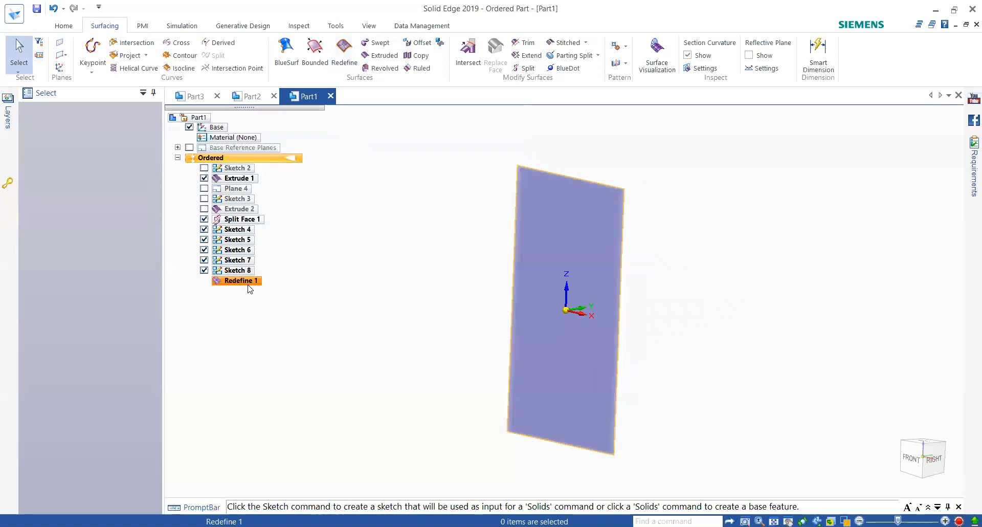
key("ctrl+z")
middle_click_drag(732, 412, 679, 402)
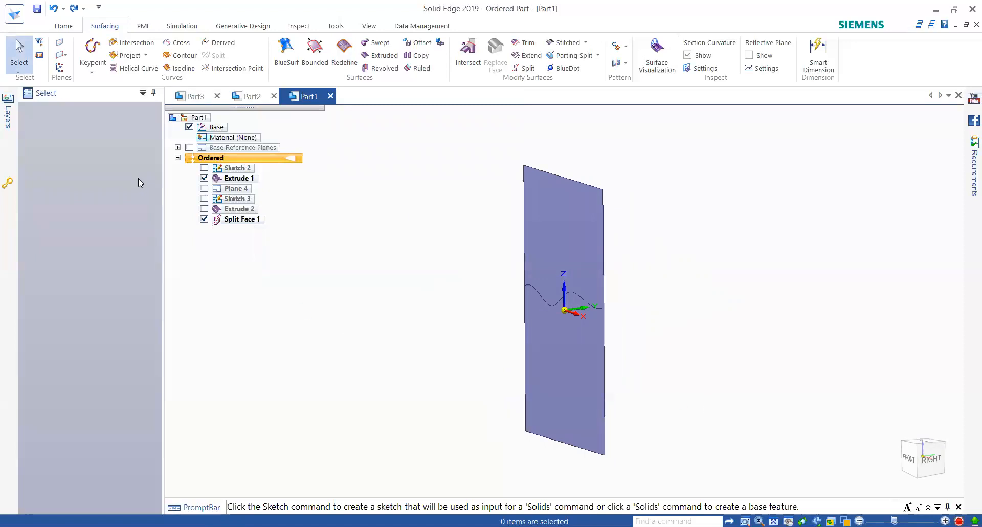
Sketch a three-point arc of about 197 mm radius on the YZ plane between the upper and lower ends of the flat surface
left_click(64, 25)
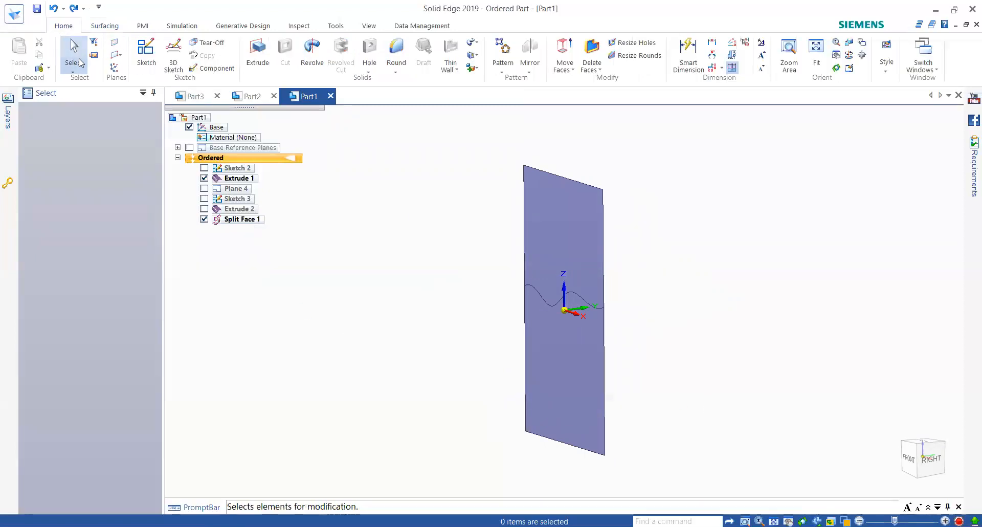
left_click(146, 55)
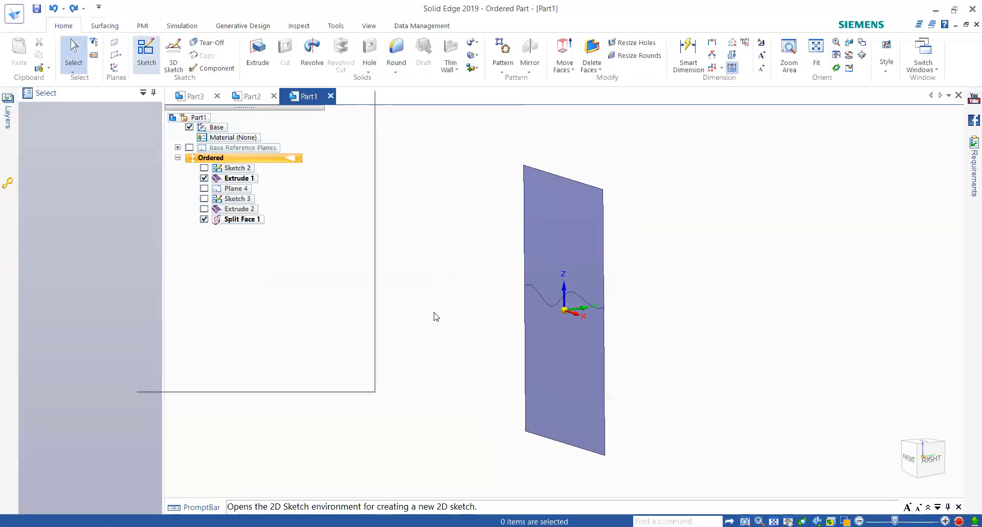
left_click(588, 311)
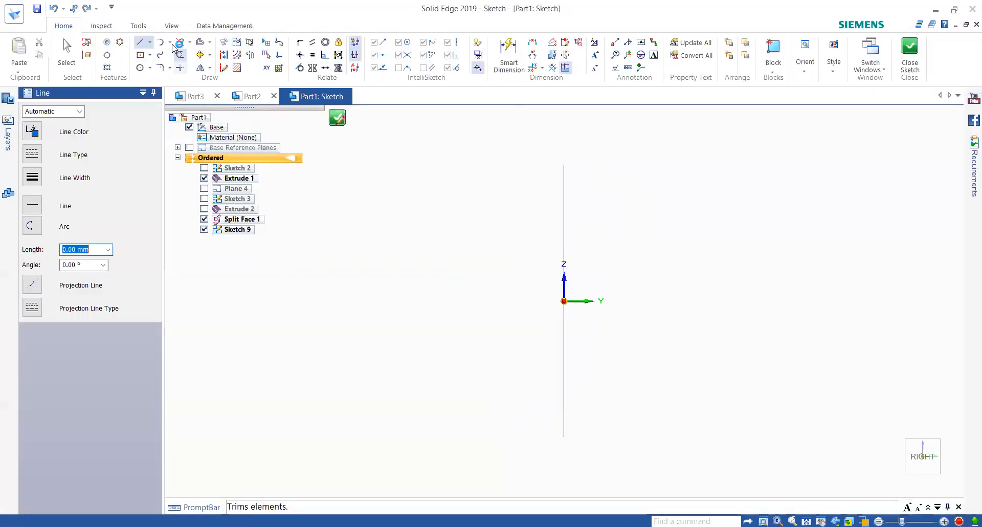
left_click(170, 43)
left_click(205, 70)
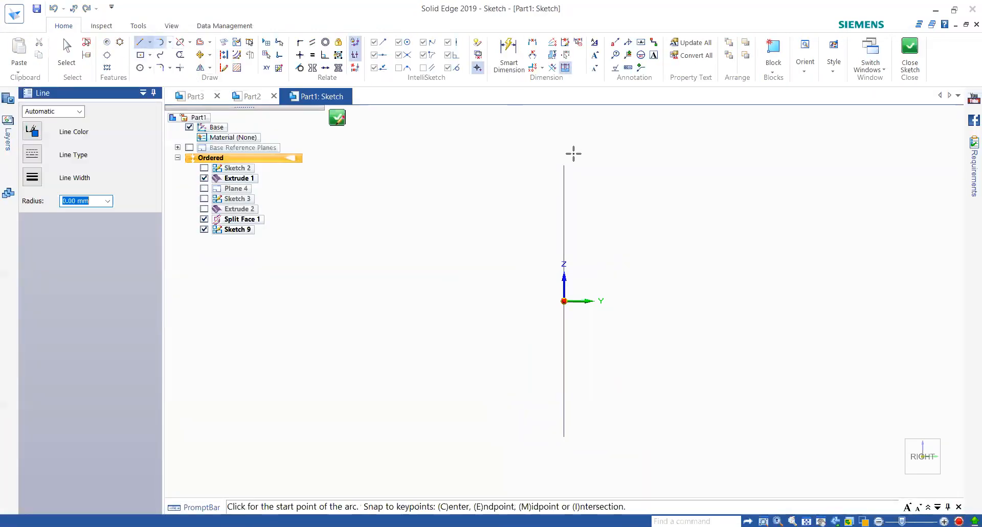
left_click(563, 164)
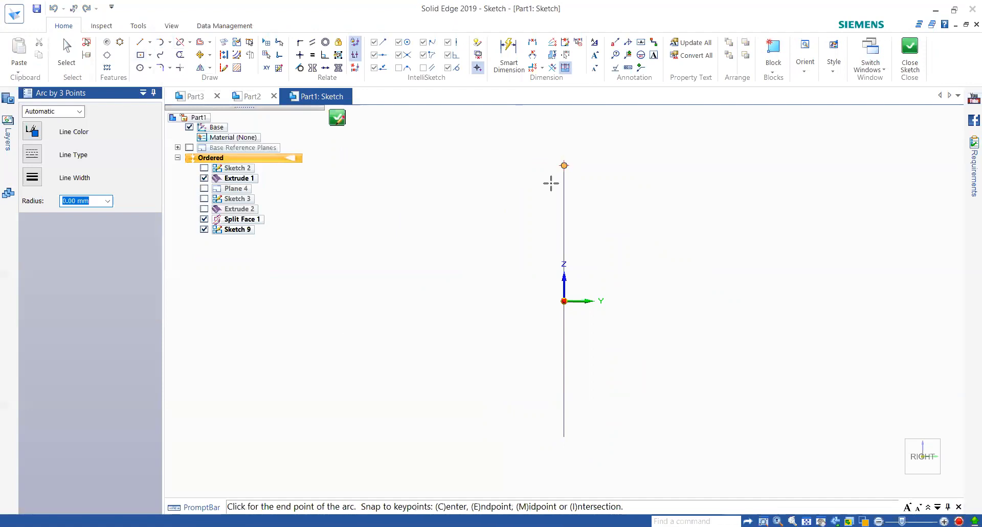
left_click(564, 435)
left_click(533, 336)
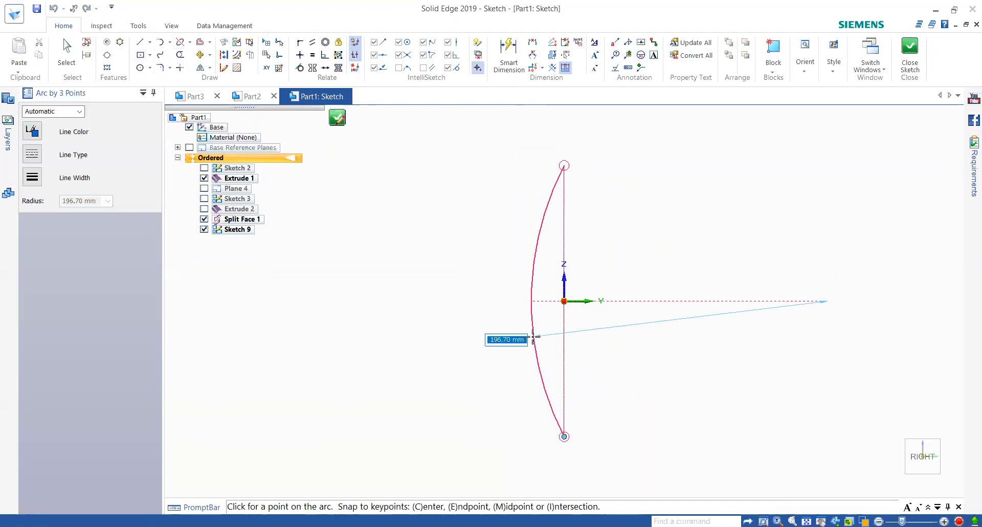
left_click(909, 51)
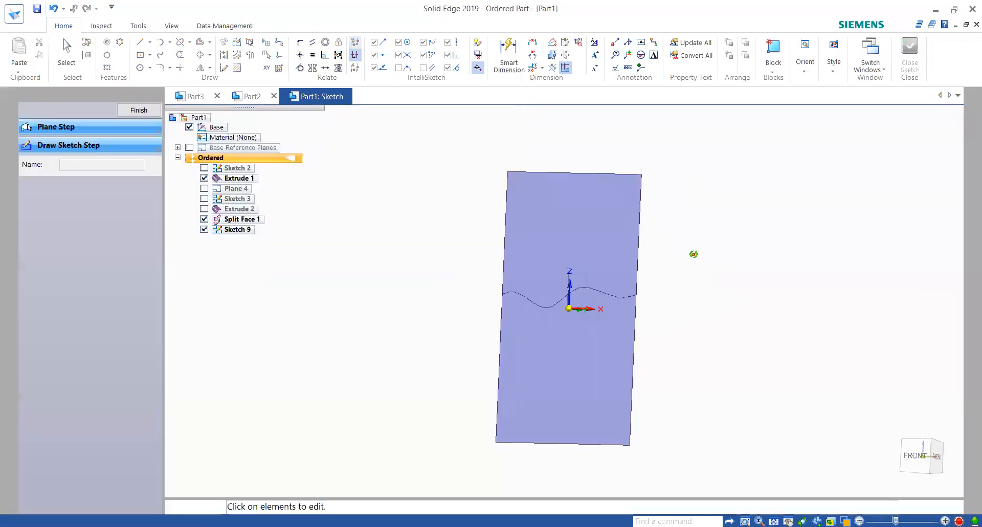
left_click(148, 111)
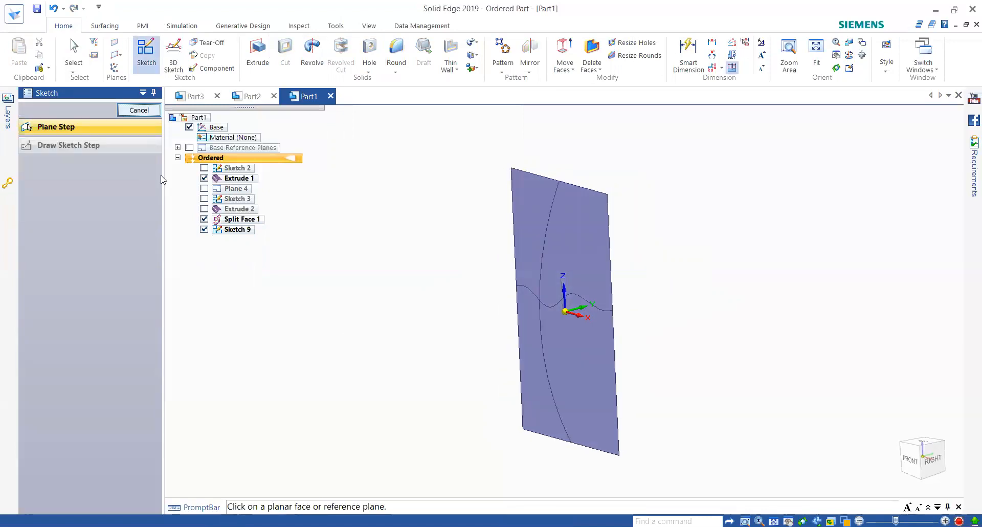
Redefine the two split faces on either side of the wavy line as one replacement surface
middle_click_drag(637, 244, 619, 242)
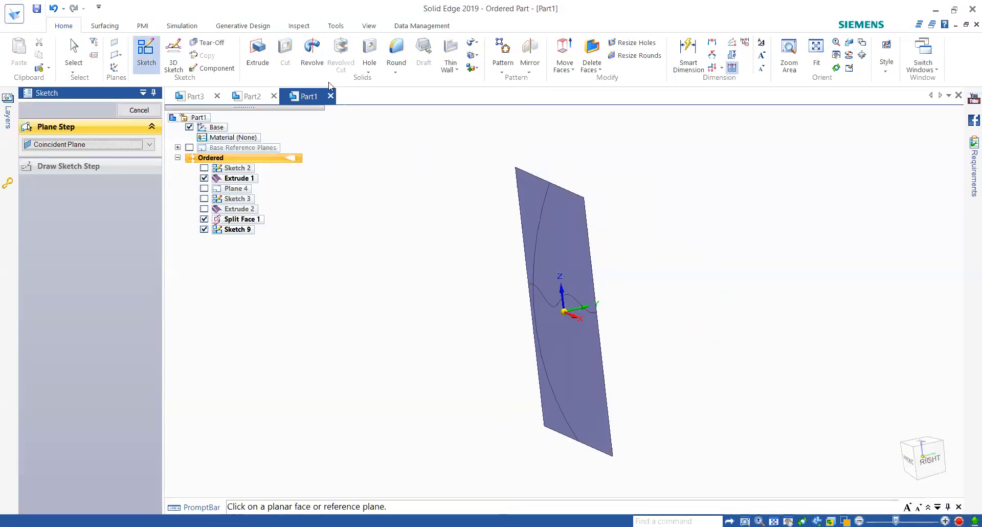
left_click(104, 27)
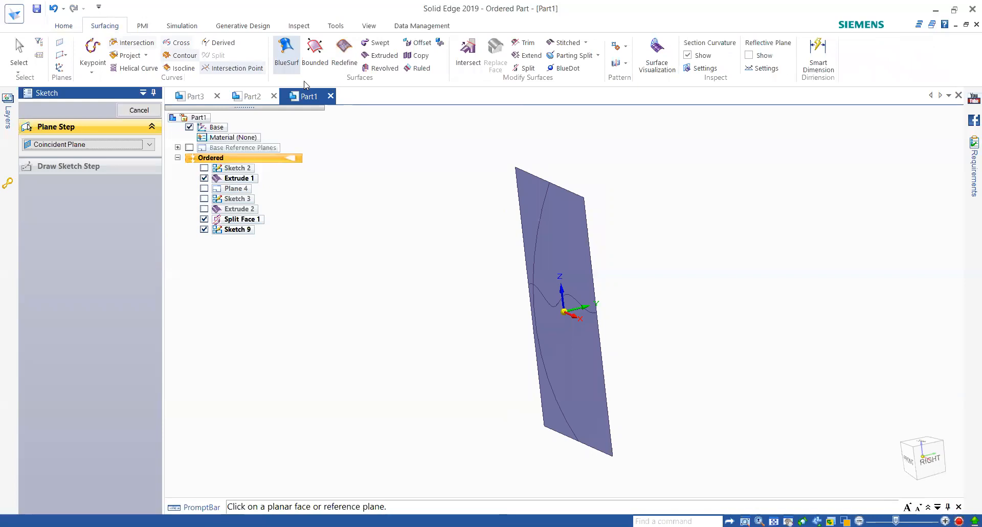
left_click(346, 51)
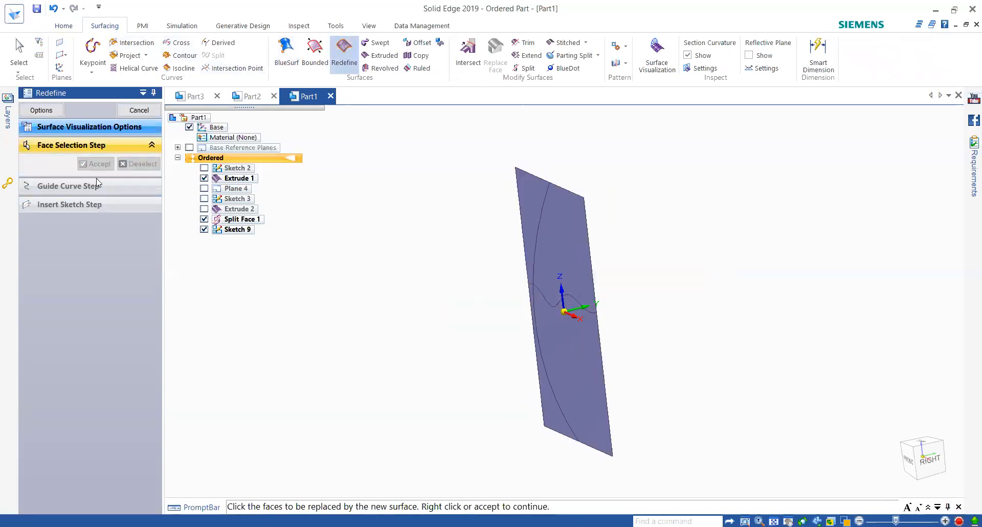
left_click(571, 253)
left_click(579, 313)
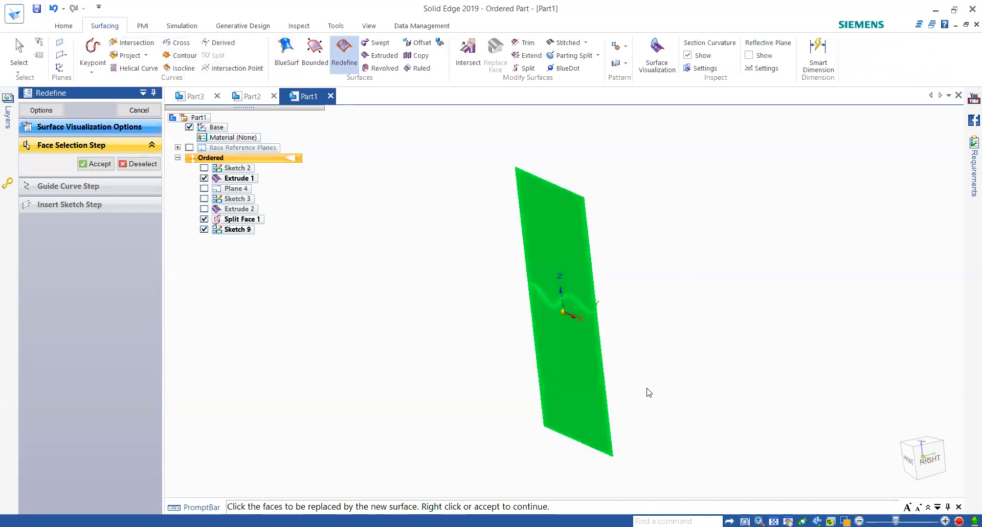
left_click(96, 164)
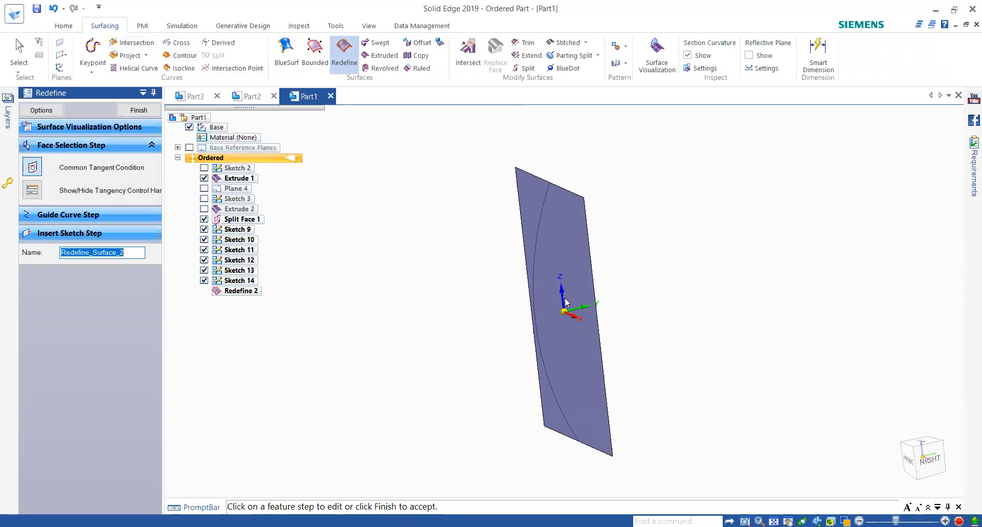
Add the sketched arc as a guide curve with the Chain selection to bulge the redefined surface, and finish the feature
middle_click_drag(597, 323, 532, 320)
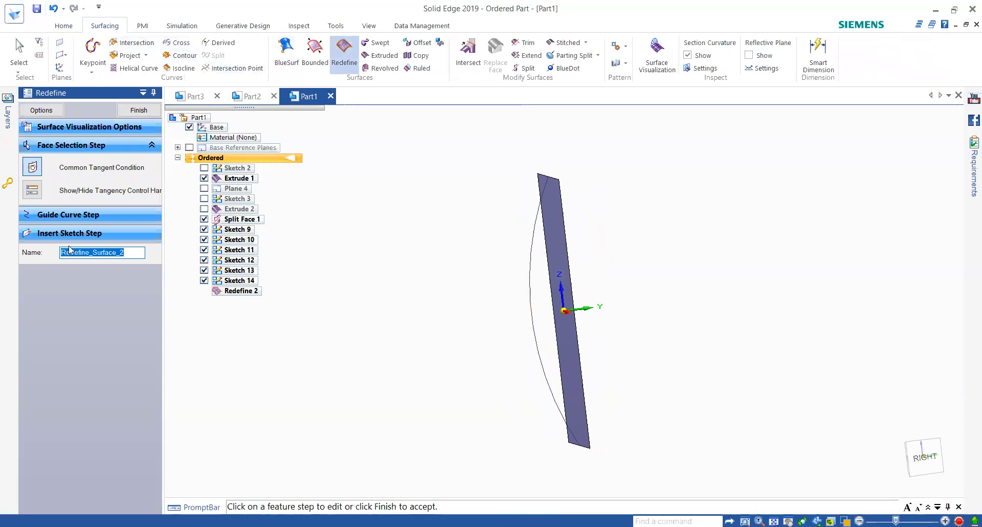
left_click(78, 215)
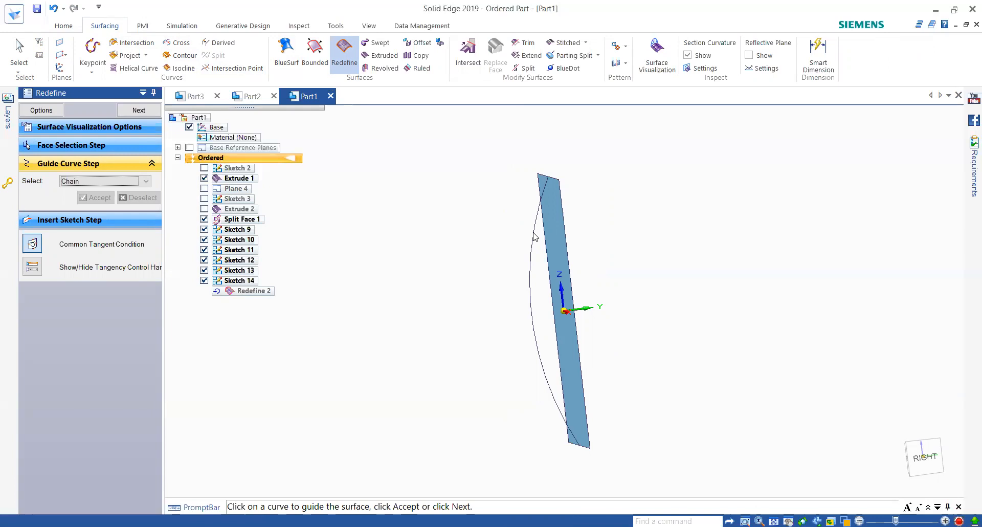
left_click(532, 318)
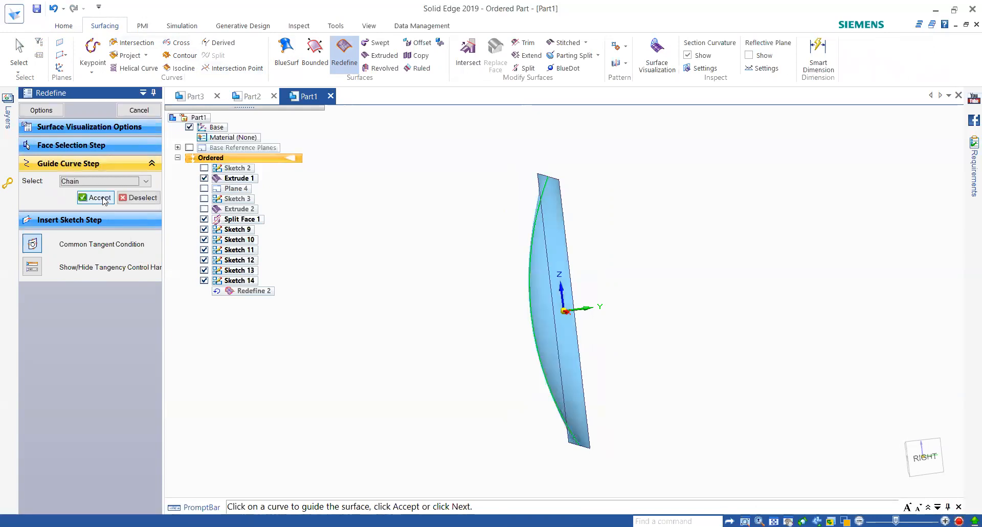
left_click(99, 197)
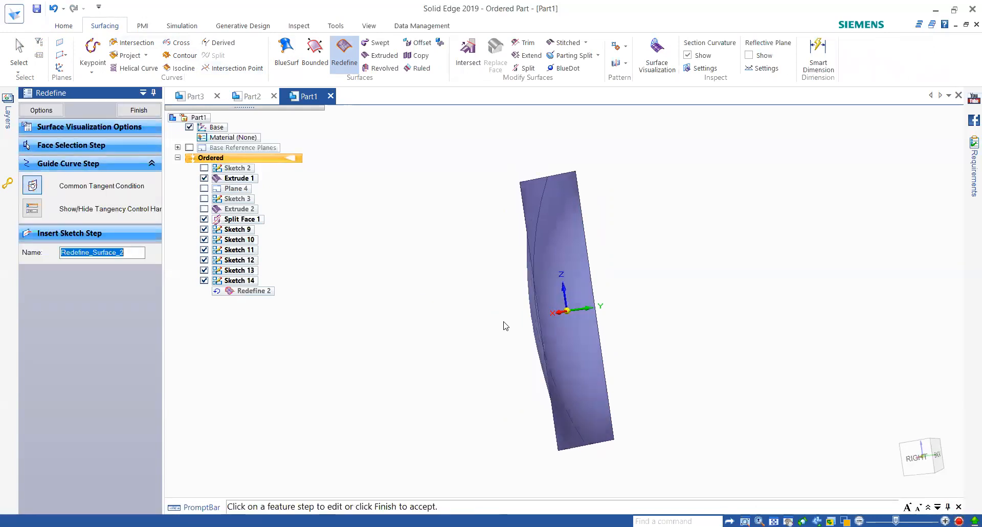
middle_click_drag(574, 329, 576, 295)
middle_click_drag(599, 167, 592, 317)
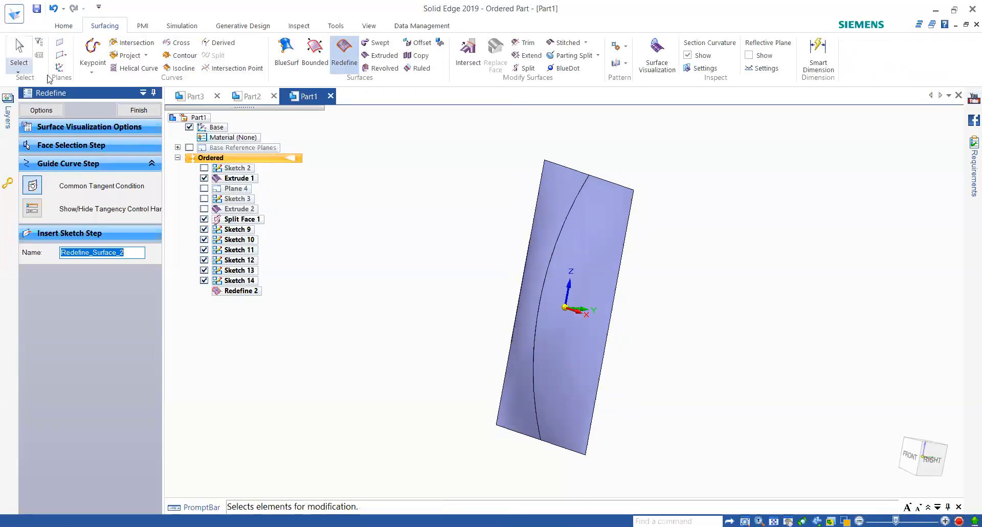
left_click(154, 110)
left_click(139, 110)
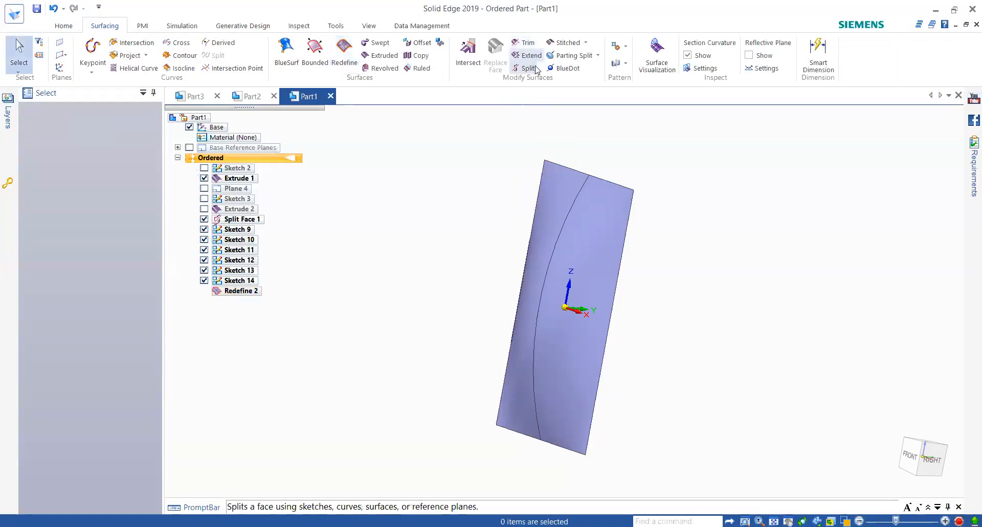
left_click(601, 57)
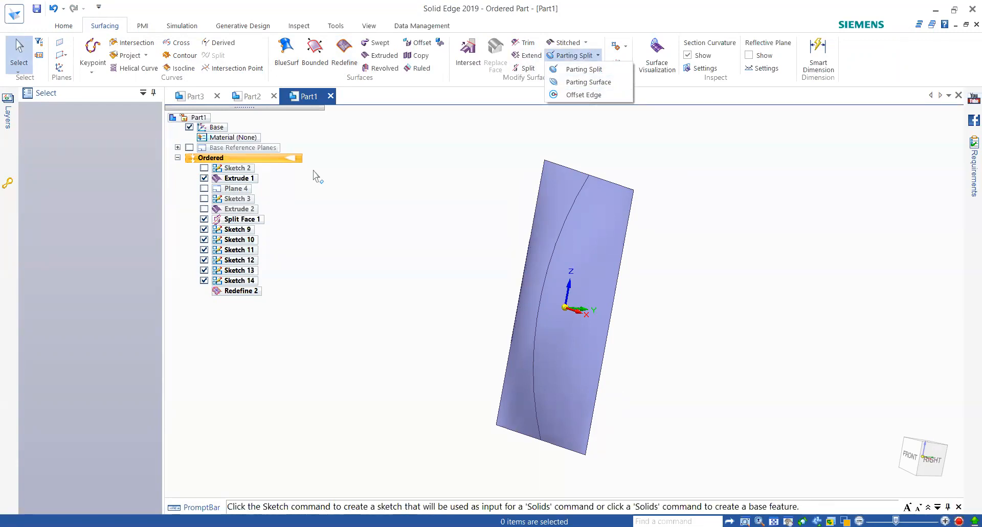
left_click(64, 26)
middle_click_drag(495, 224, 502, 230)
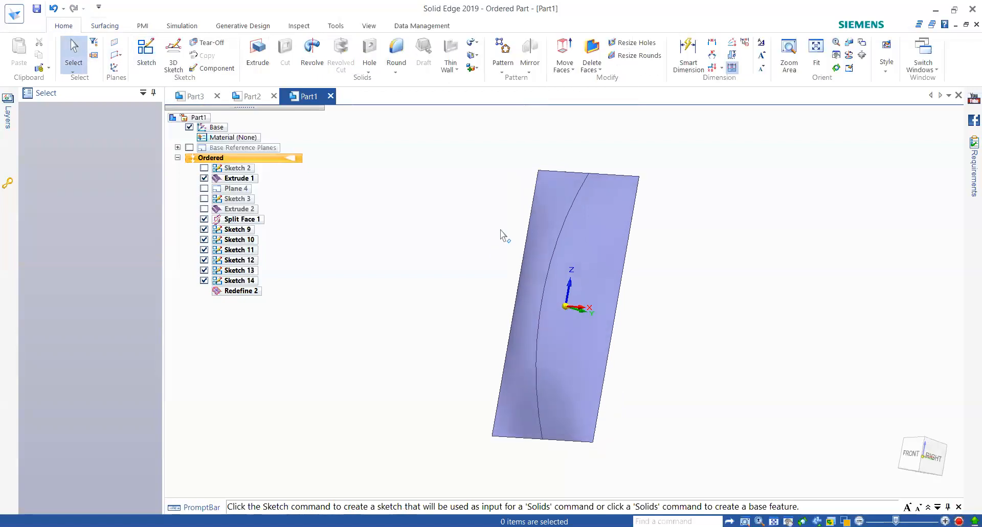
left_click(477, 54)
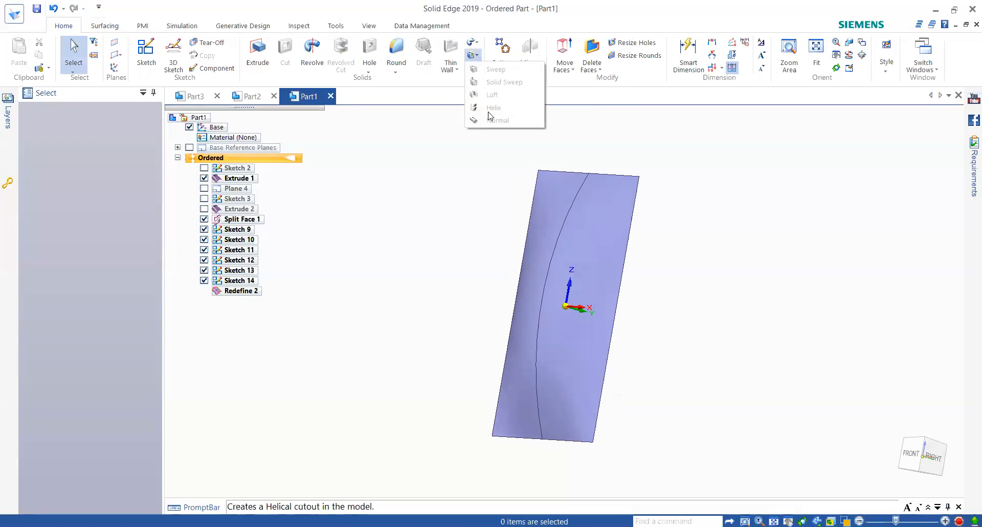
left_click(473, 41)
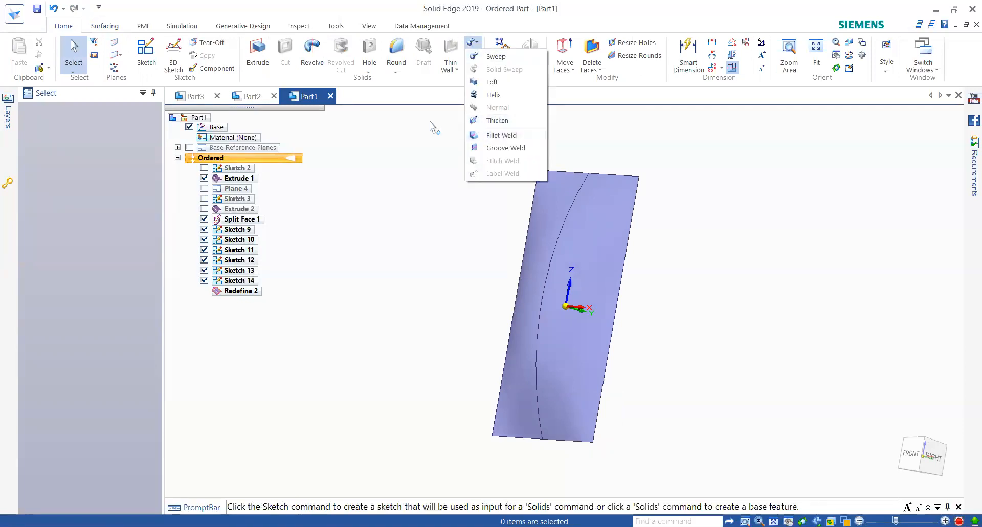
left_click(418, 132)
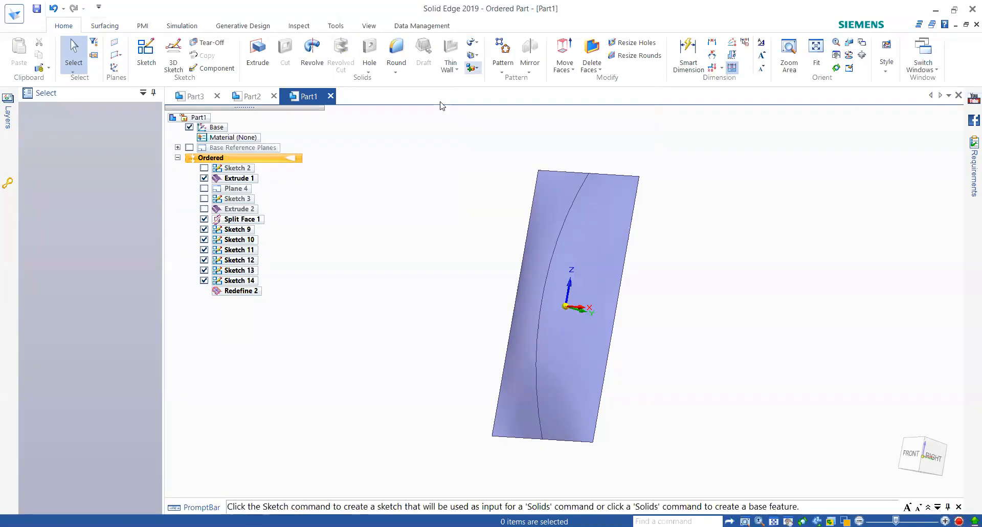
Thicken the redefined surface body by 5 mm towards its bulged side and finish the feature
left_click(477, 47)
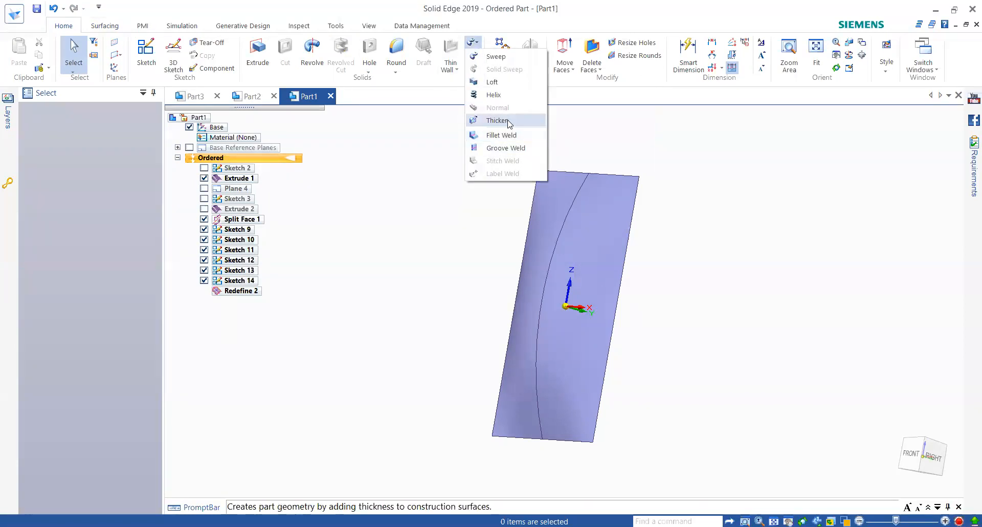
left_click(506, 121)
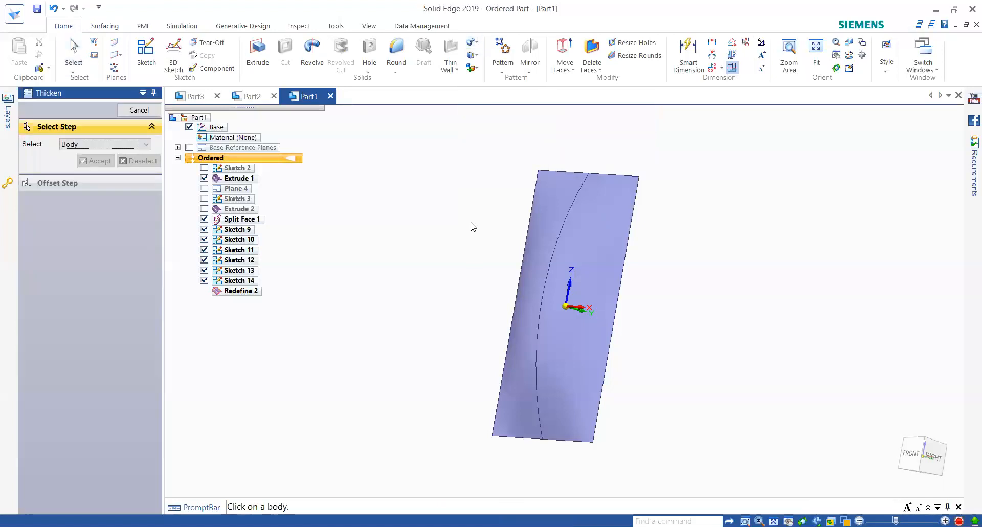
left_click(585, 232)
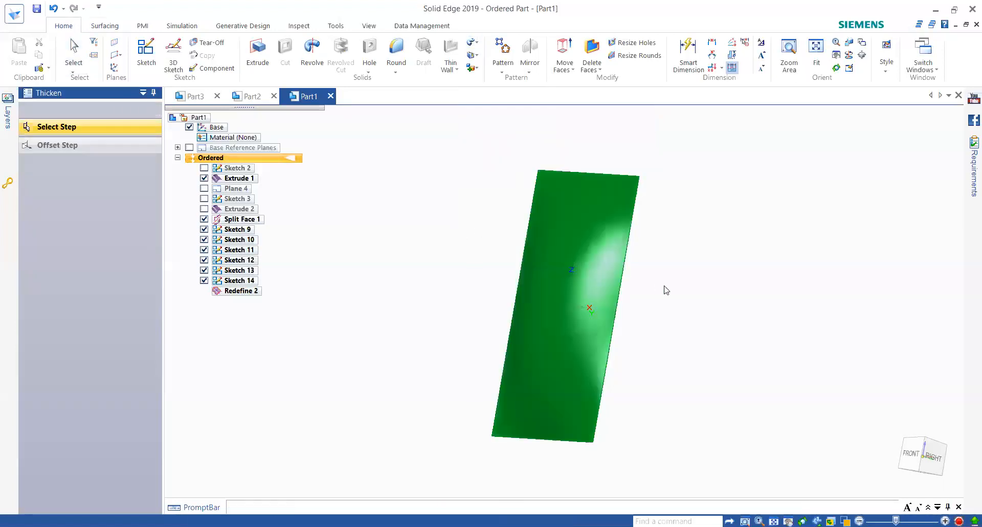
middle_click_drag(659, 289, 508, 295)
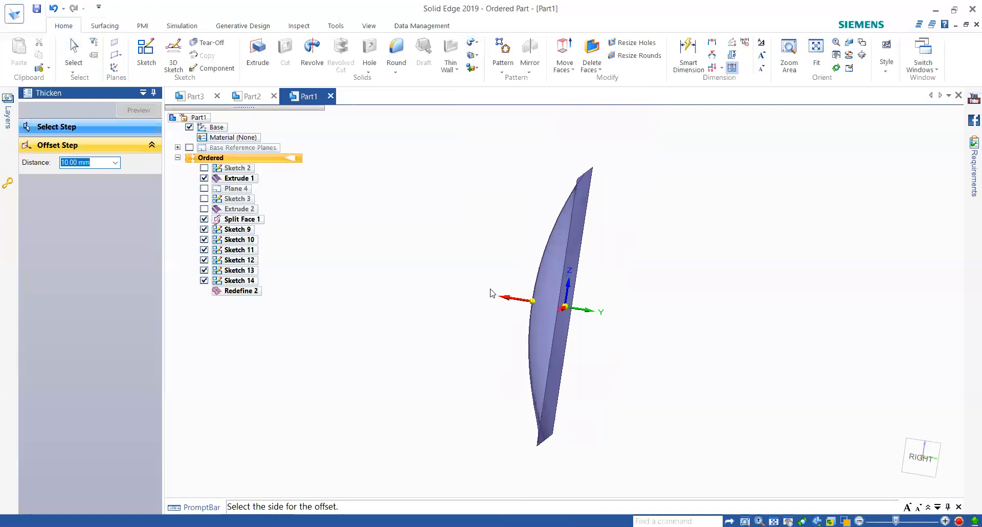
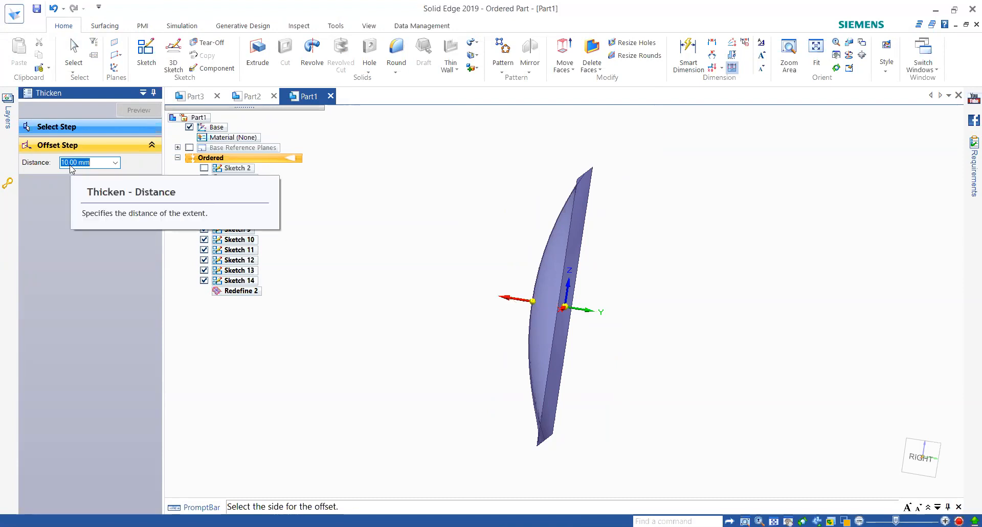
type("5")
key("Return")
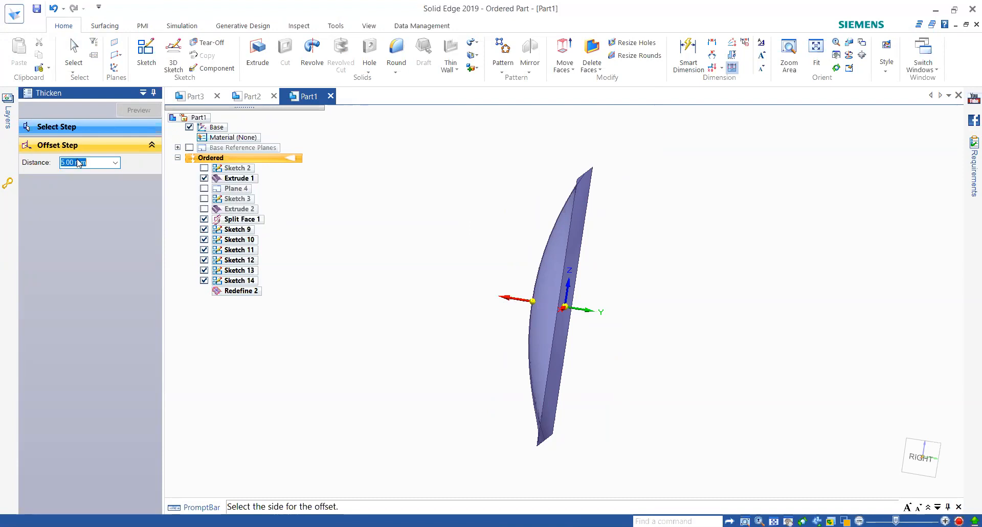
left_click(501, 288)
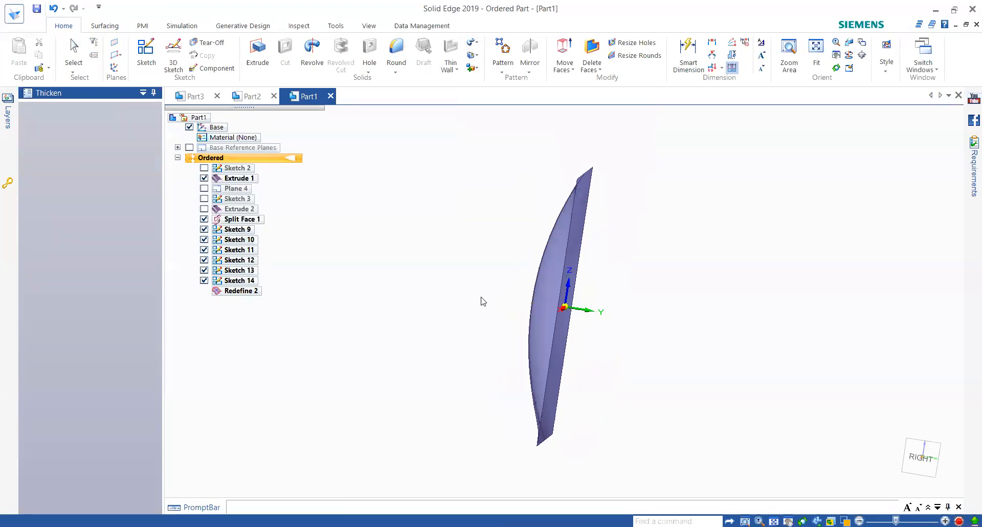
middle_click_drag(627, 262, 499, 278)
key("ctrl+r")
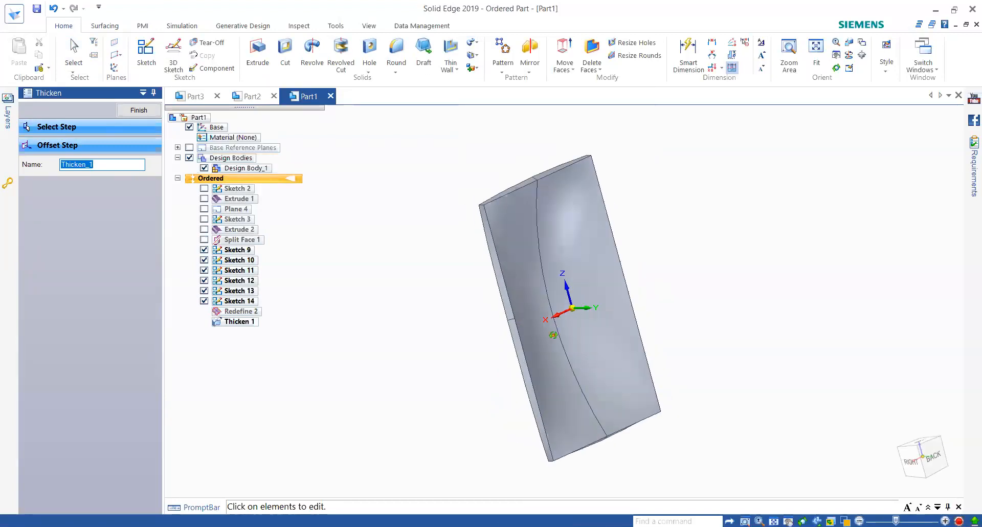
left_click(138, 110)
Create a new part document from the ISO Metric Part template
left_click(104, 27)
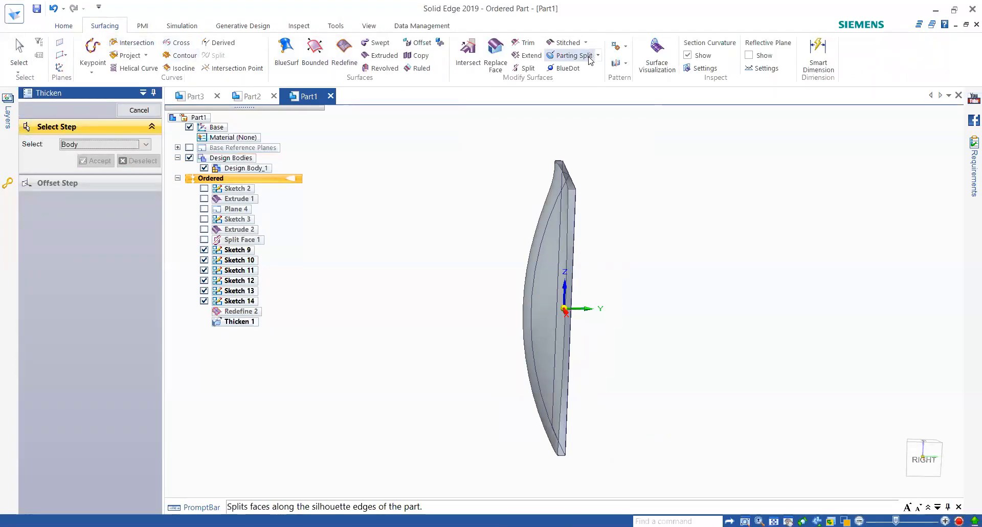
left_click(14, 15)
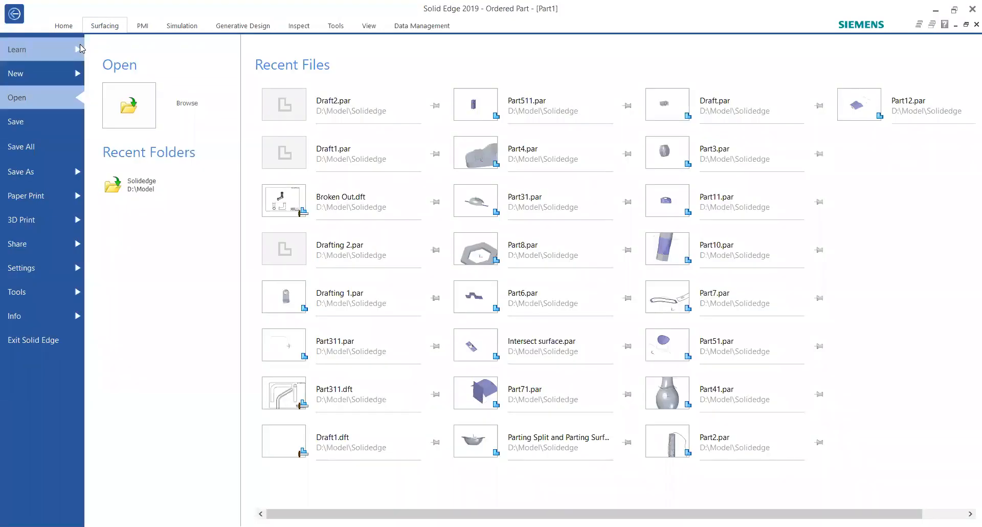
left_click(41, 73)
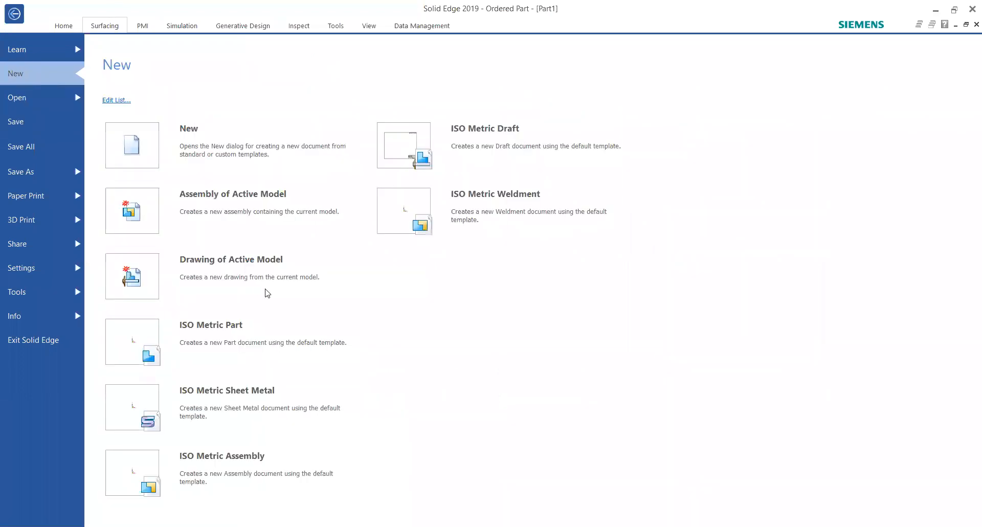
left_click(240, 322)
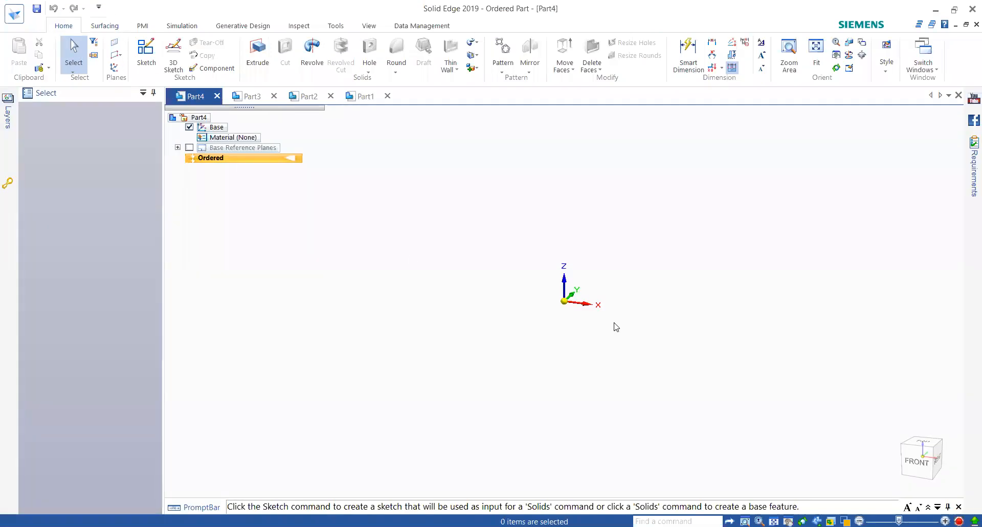
On the XZ plane, sketch a vertical line down from the origin, a horizontal line about 60 mm at its base and one about 106 mm from the origin
left_click(146, 53)
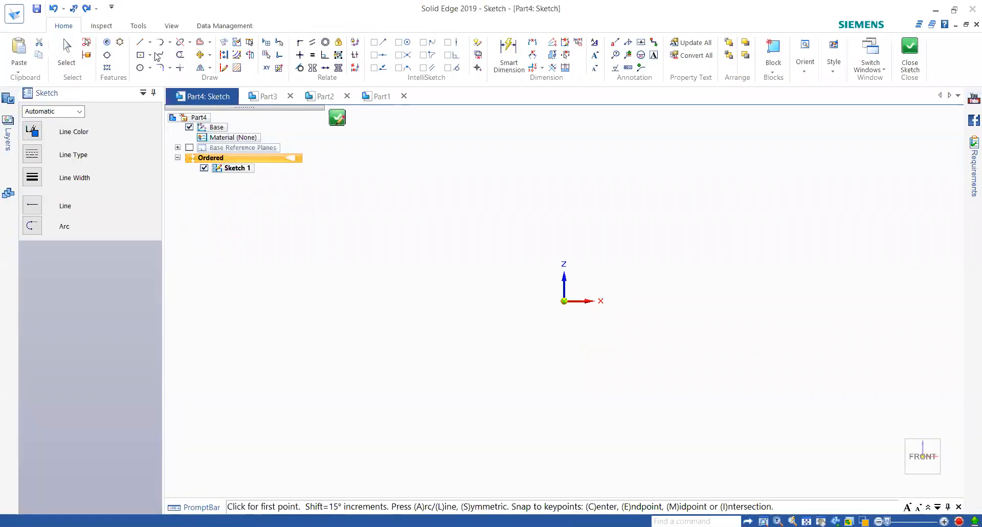
left_click(143, 44)
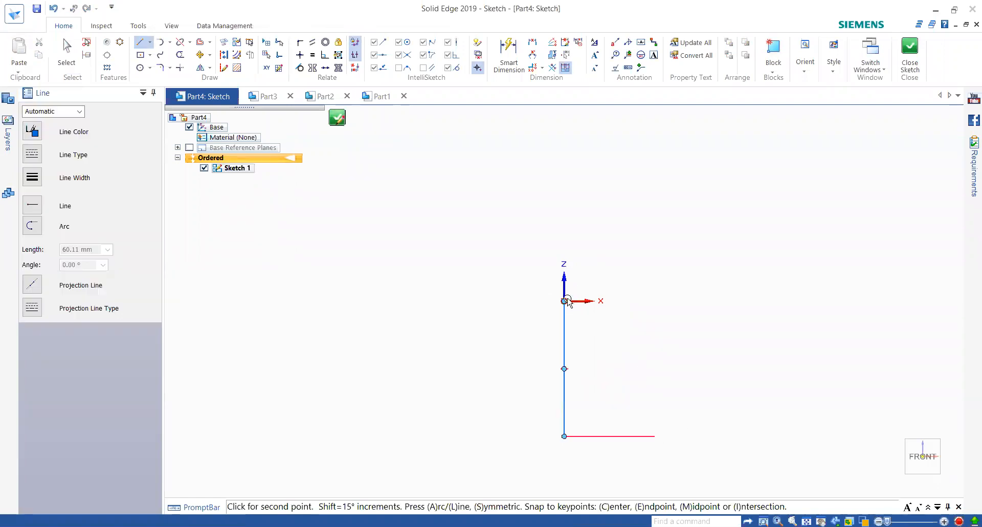
key("Escape")
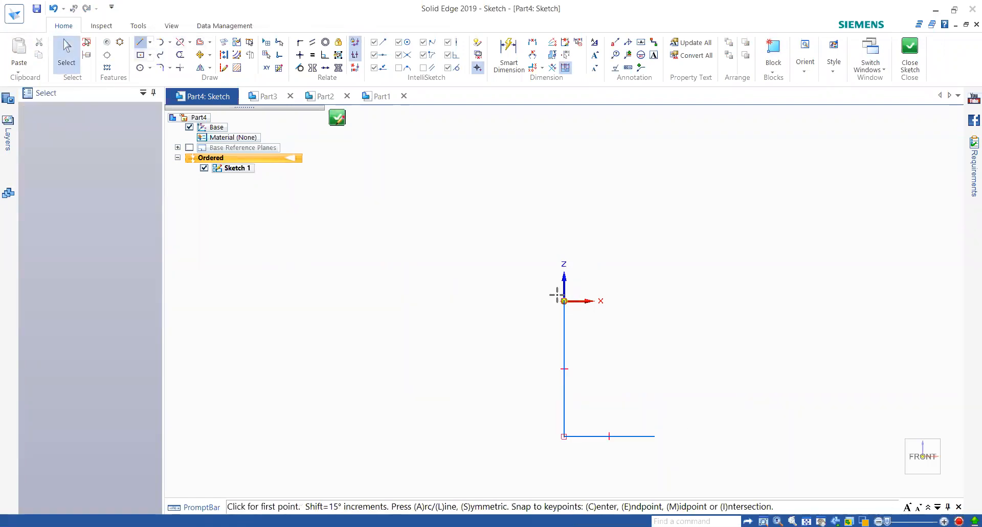
key("l")
left_click(563, 300)
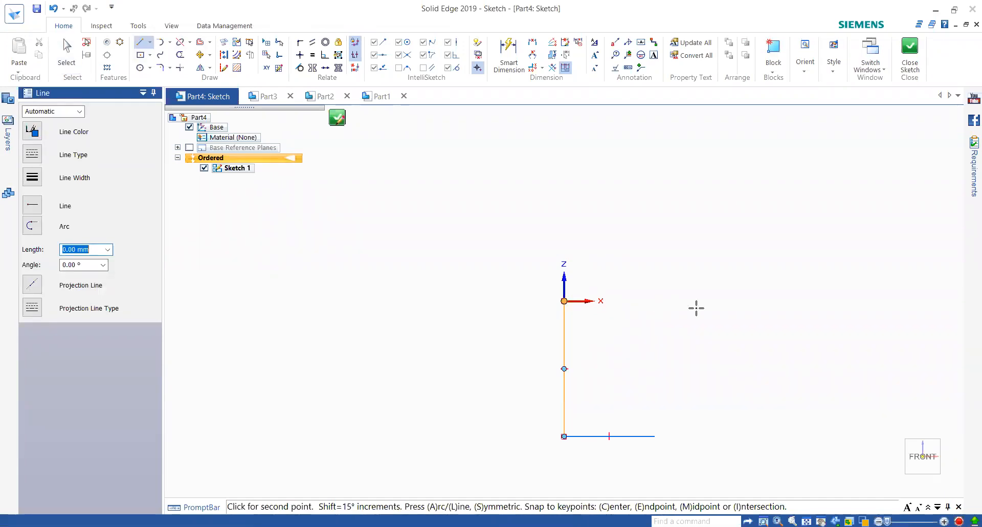
left_click(723, 300)
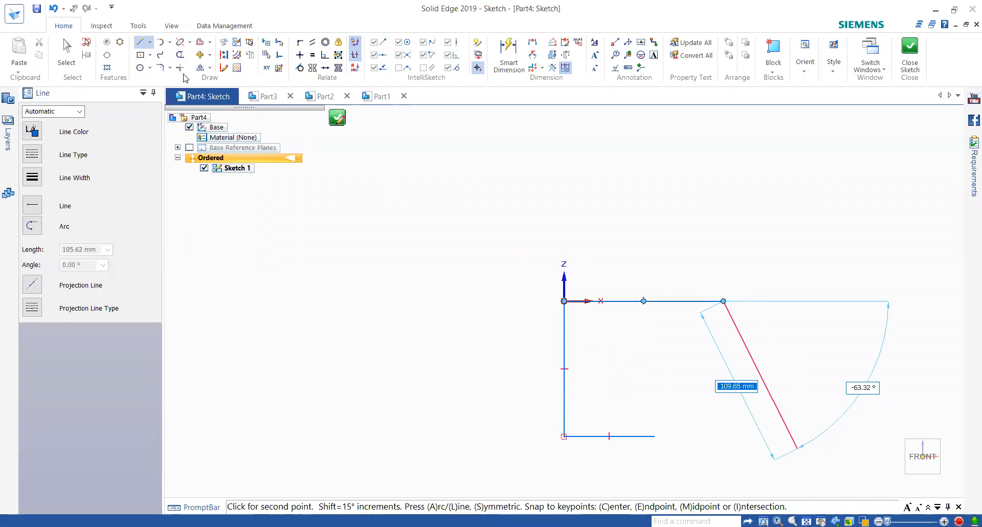
Close the profile with an outward-bulging three-point arc between the free ends of the upper and lower horizontal lines
key("a")
left_click(723, 300)
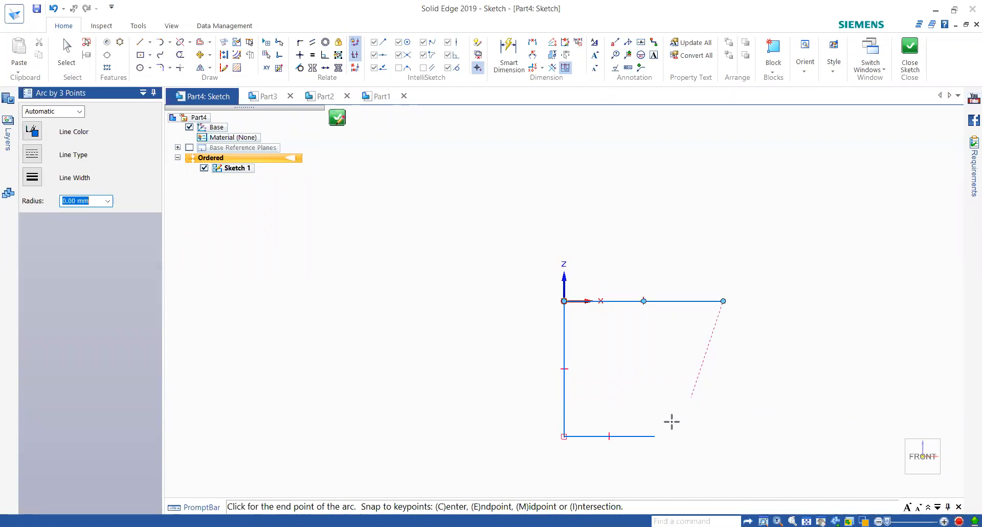
left_click(654, 435)
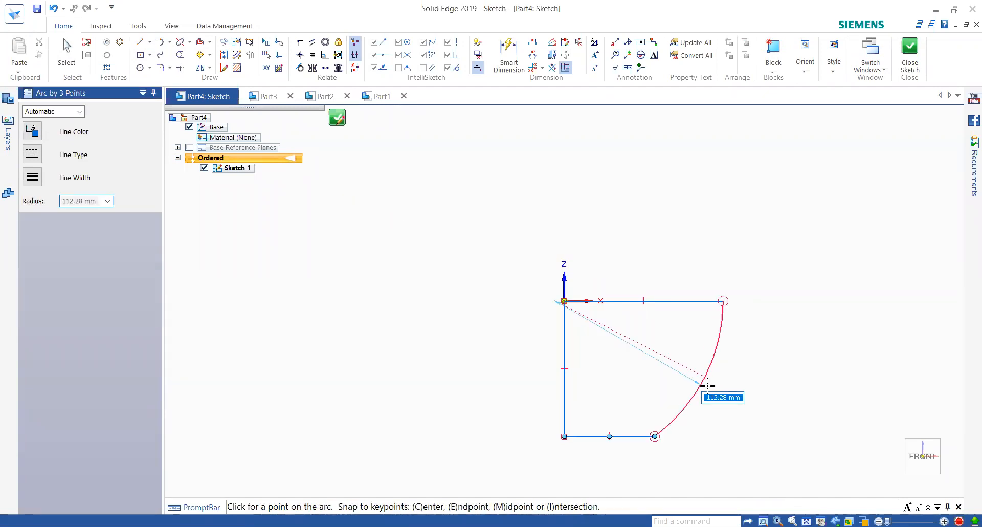
left_click(707, 385)
key("Escape")
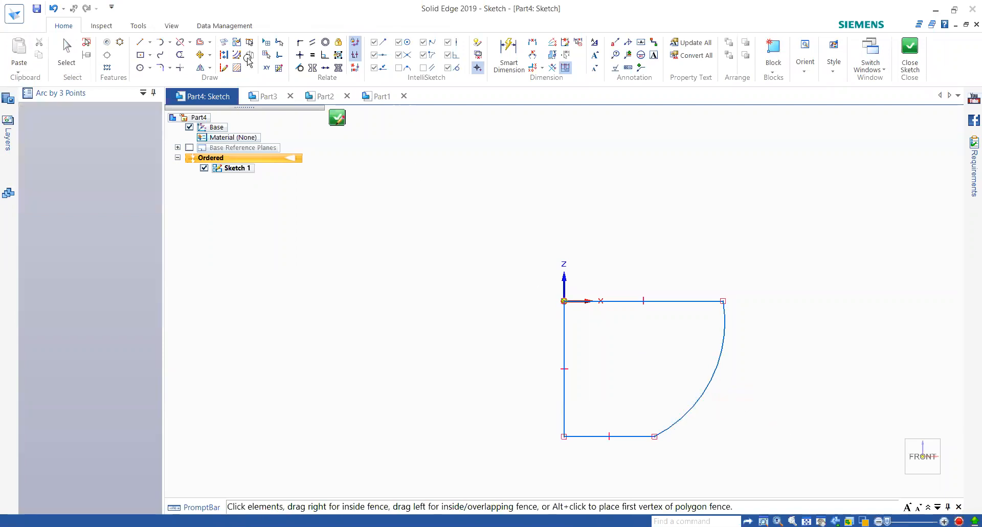
Make the arc perpendicular to the upper horizontal line with a Perpendicular relation
left_click(325, 55)
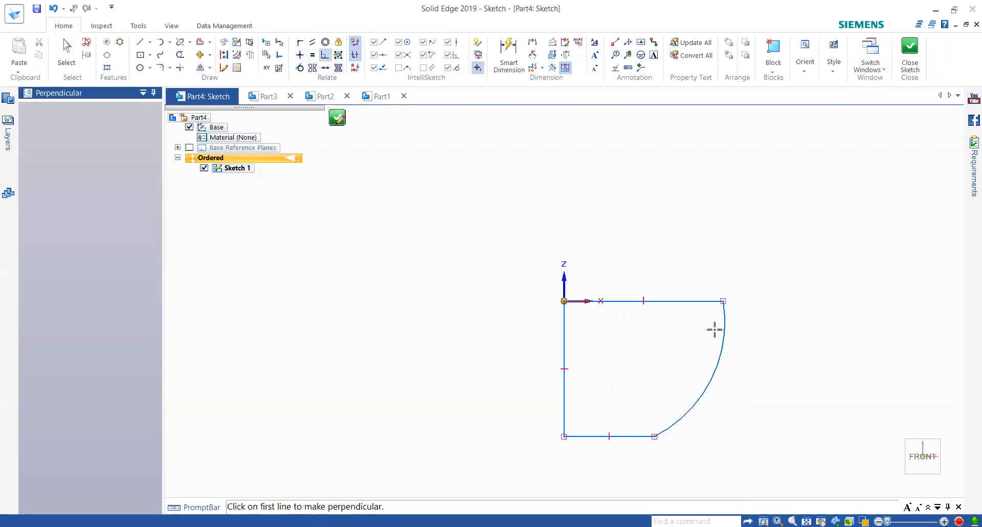
left_click(717, 301)
left_click(723, 320)
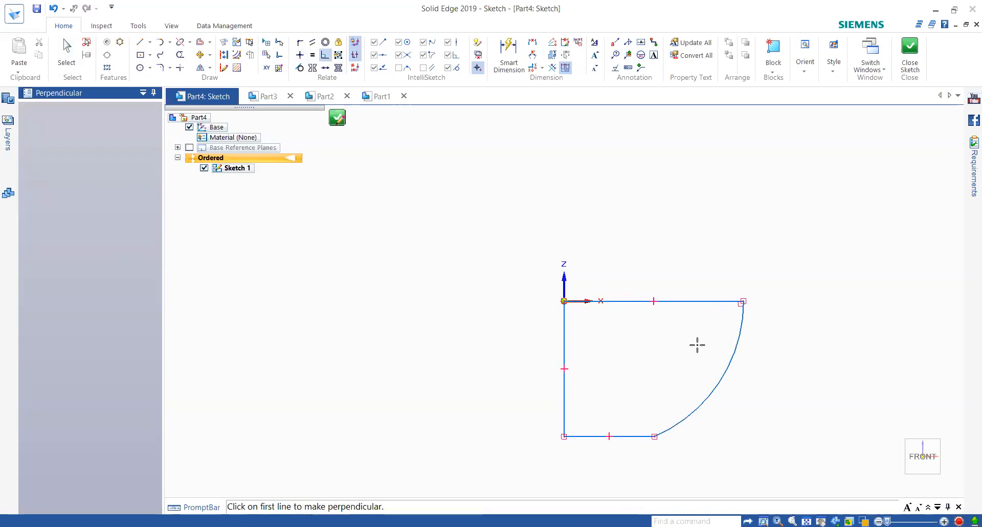
key("Escape")
Fillet the corner between the lower horizontal line and the arc with a radius of about 48 mm, and close the sketch
left_click(169, 69)
left_click(177, 83)
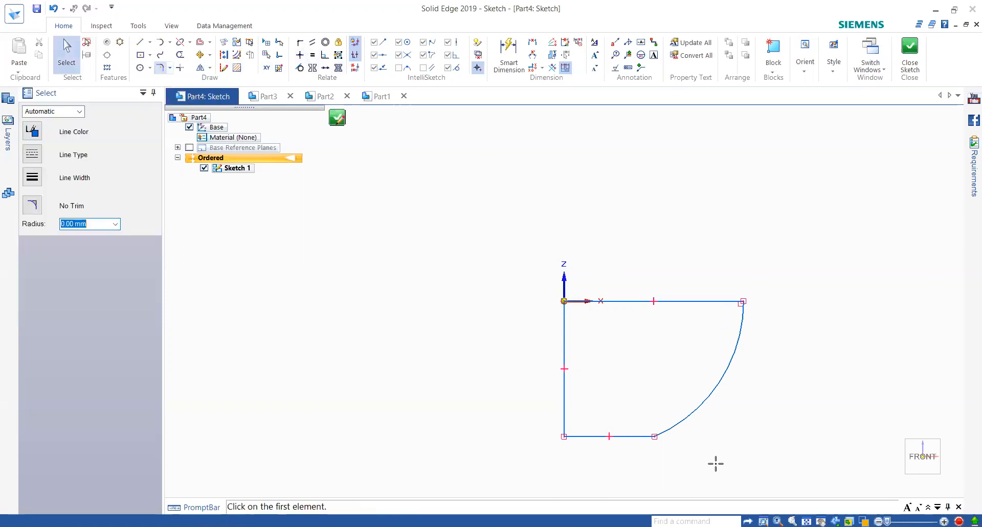
left_click(654, 433)
left_click(653, 432)
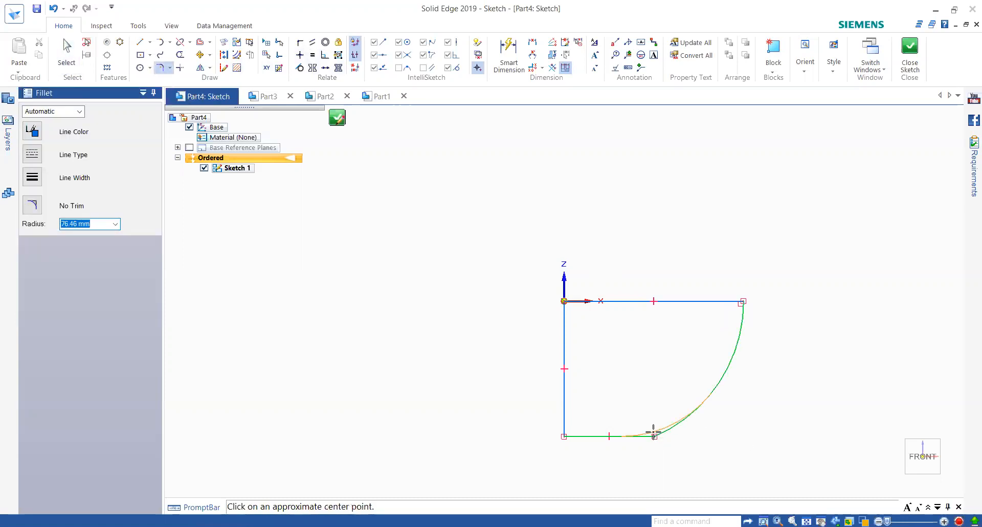
scroll(653, 433, "up", 3)
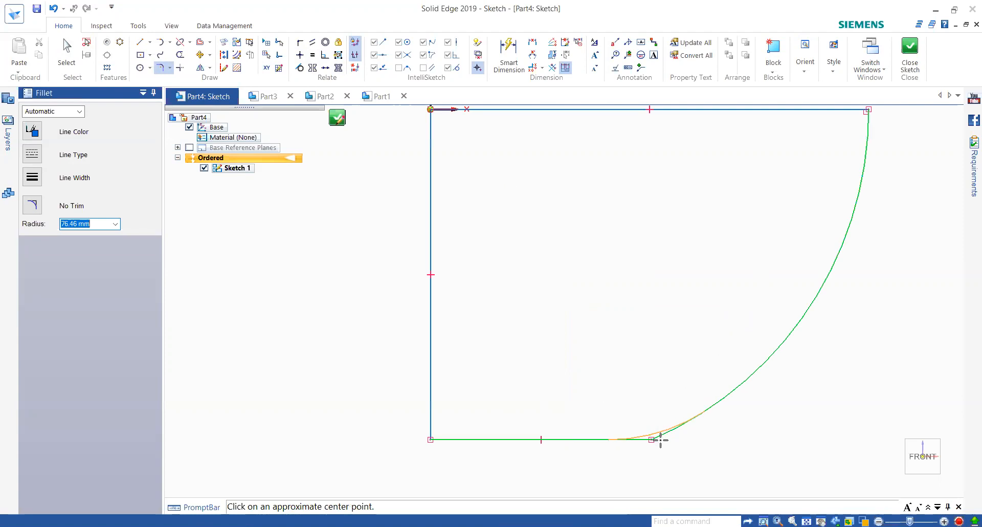
left_click(660, 439)
scroll(662, 445, "down", 2)
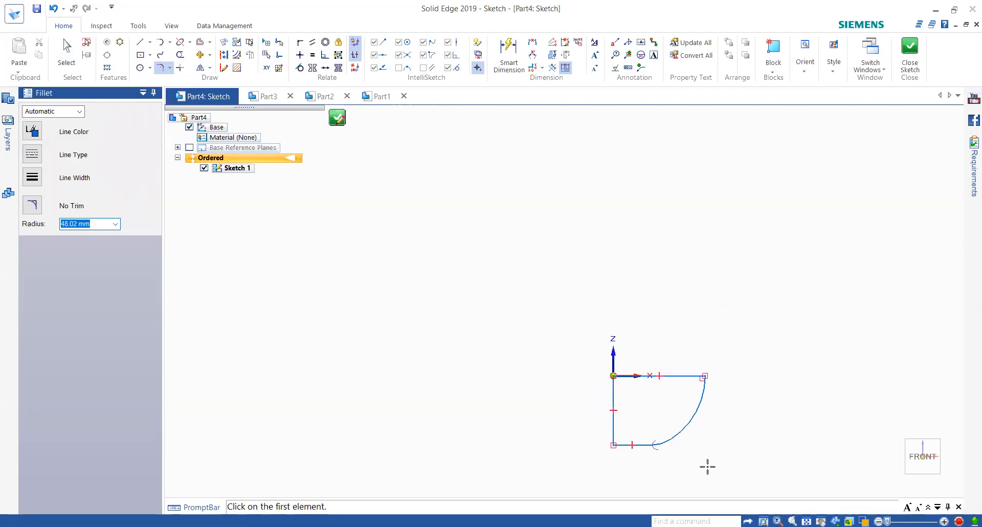
scroll(705, 465, "up", 2)
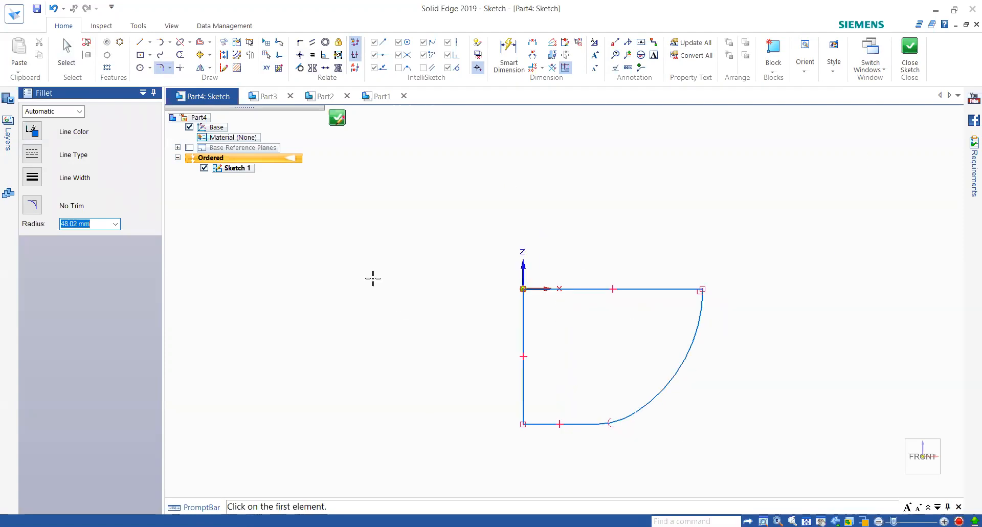
left_click(908, 52)
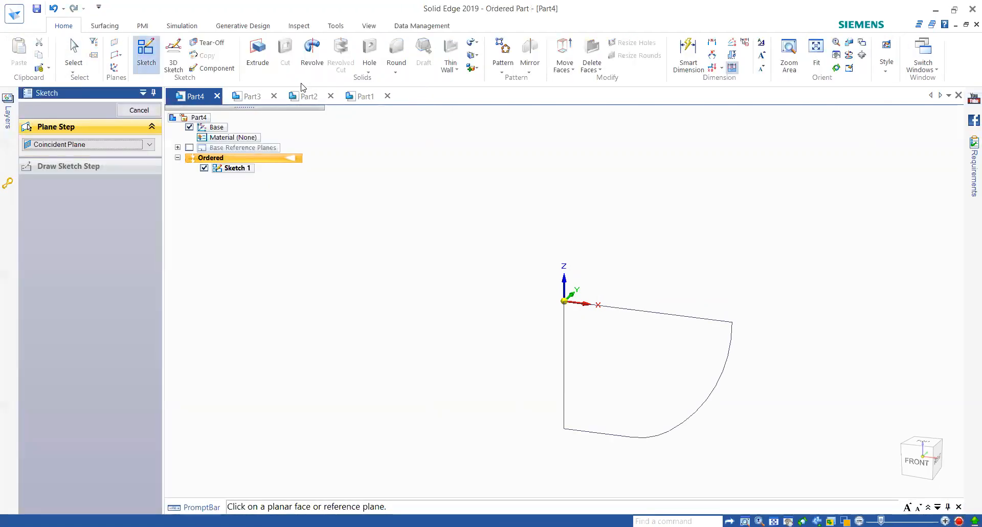
left_click(157, 109)
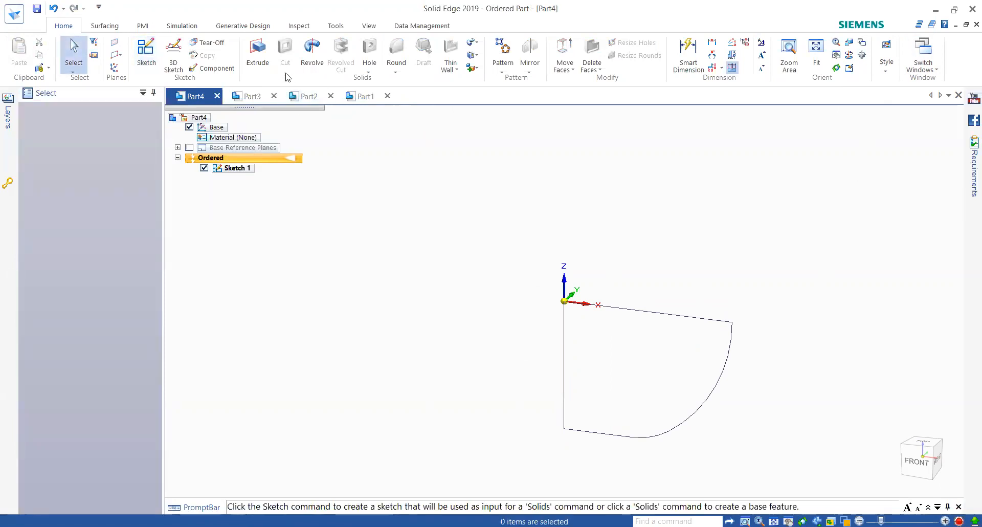
Revolve the closed sketch profile 360° about its vertical line to create a solid bowl shape
left_click(312, 51)
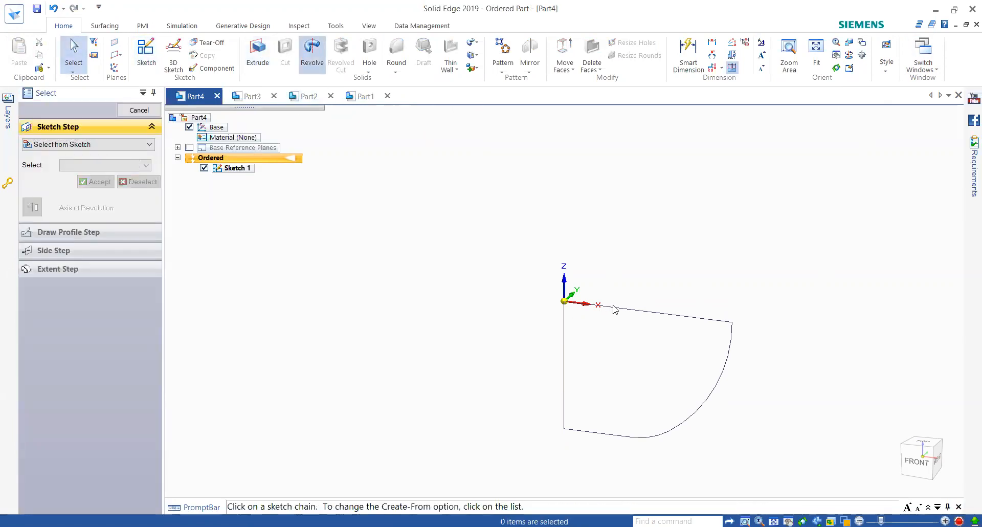
left_click(636, 312)
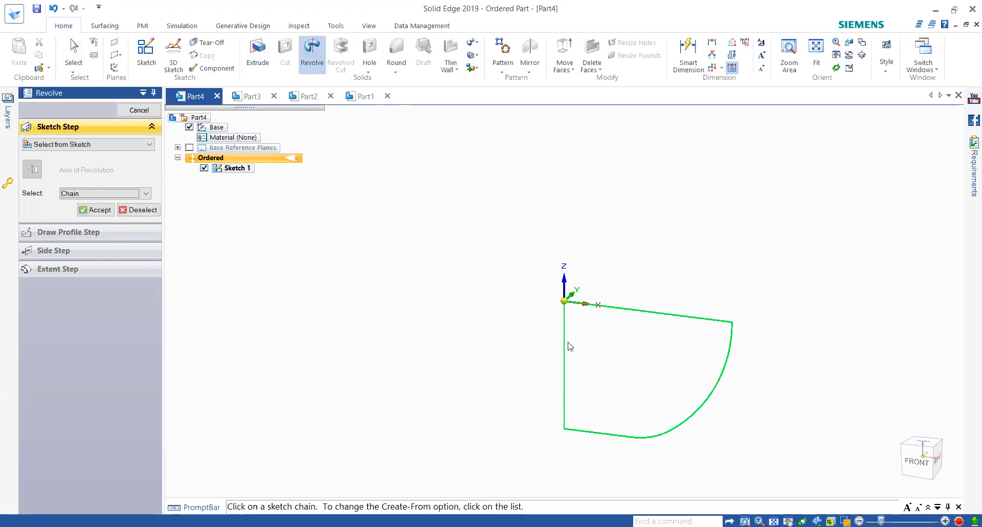
left_click(103, 214)
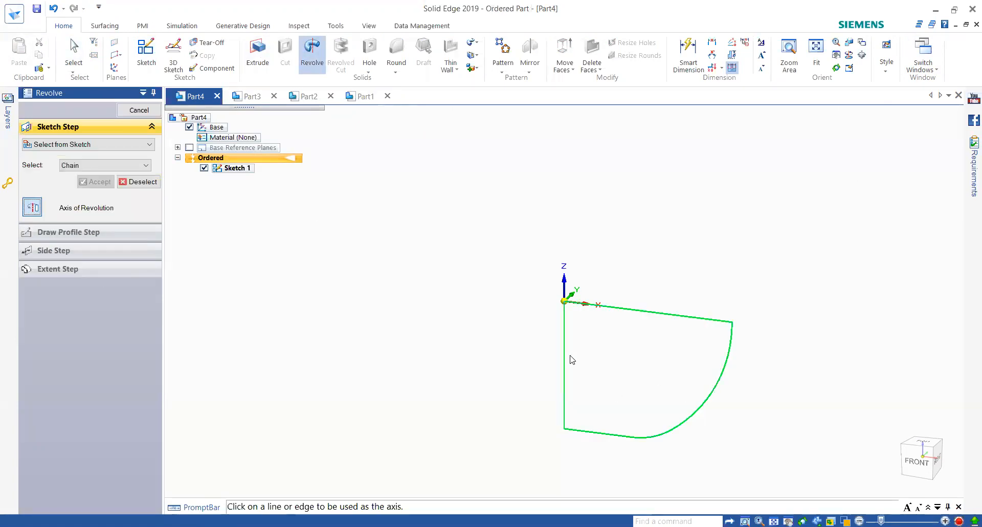
left_click(550, 346)
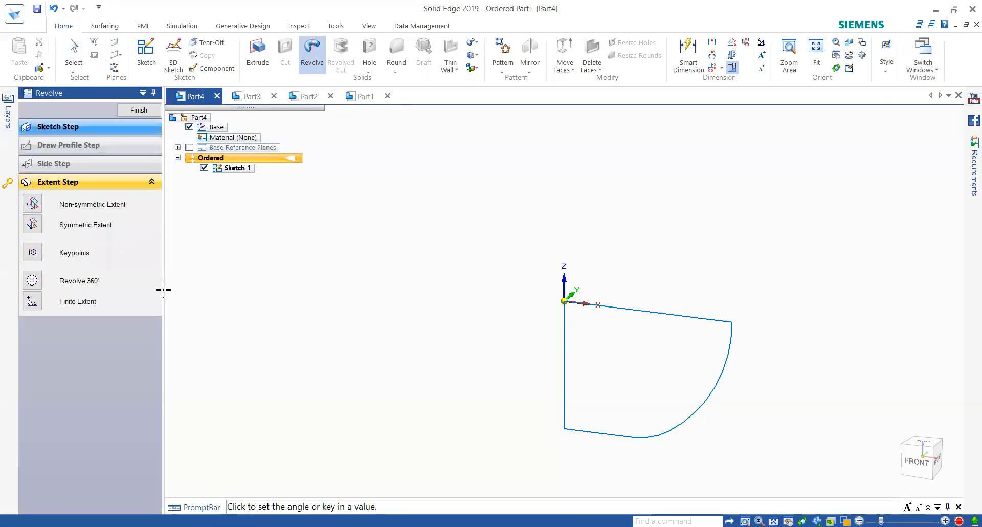
left_click(76, 278)
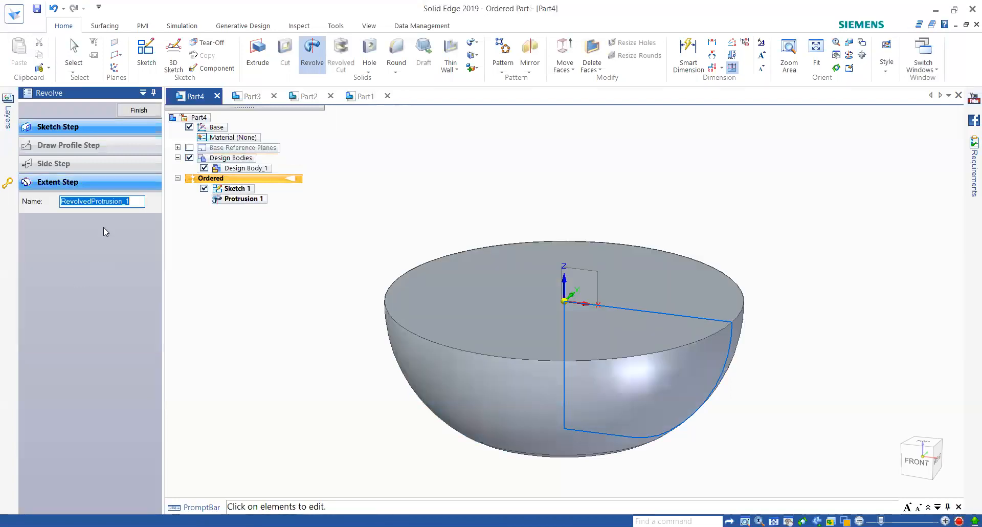
left_click(138, 111)
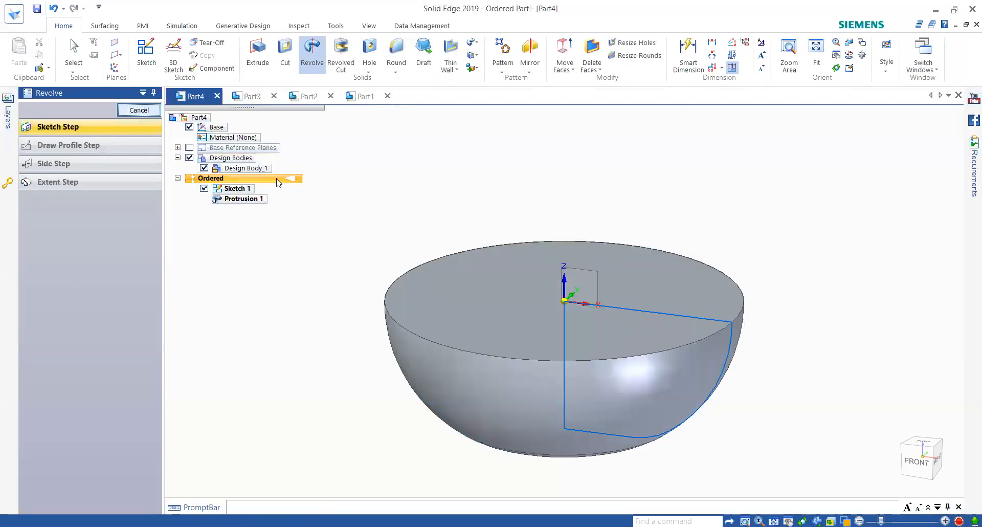
key("Escape")
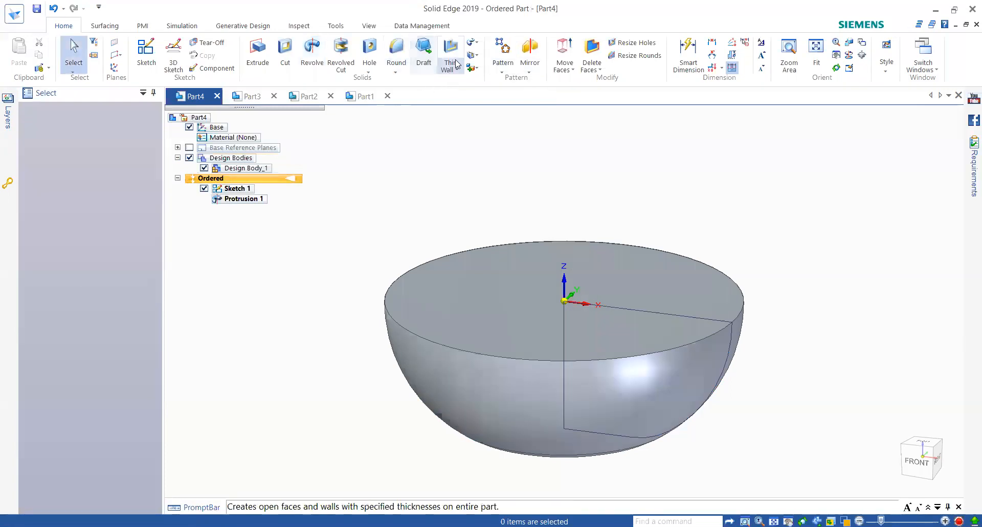
Hollow the revolved body with a 3 mm Thin Wall offset inside, leaving the flat top face open
left_click(450, 57)
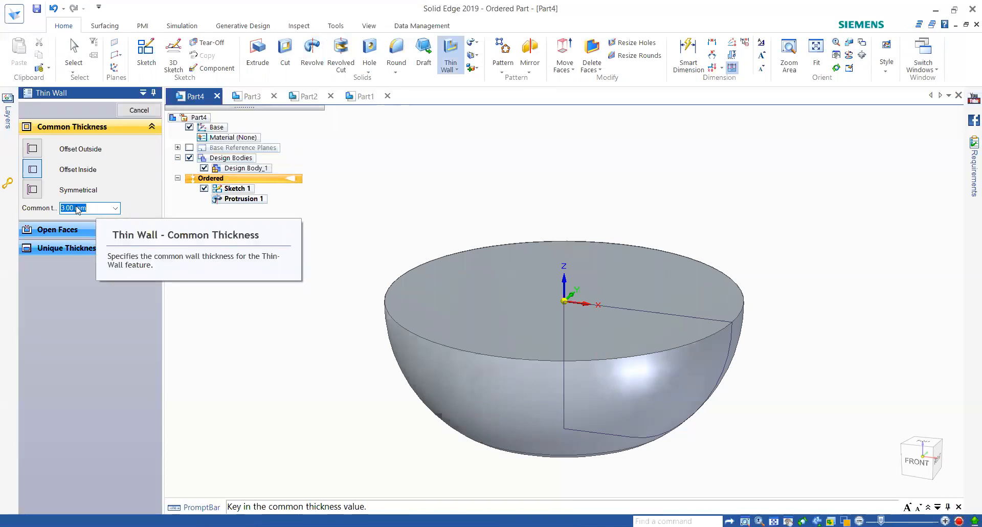
left_click(93, 235)
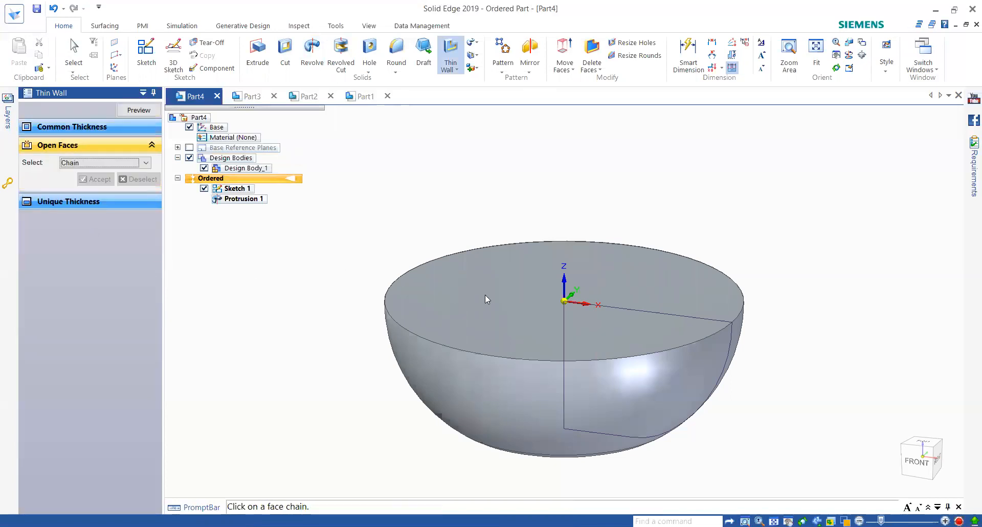
left_click(460, 306)
left_click(94, 179)
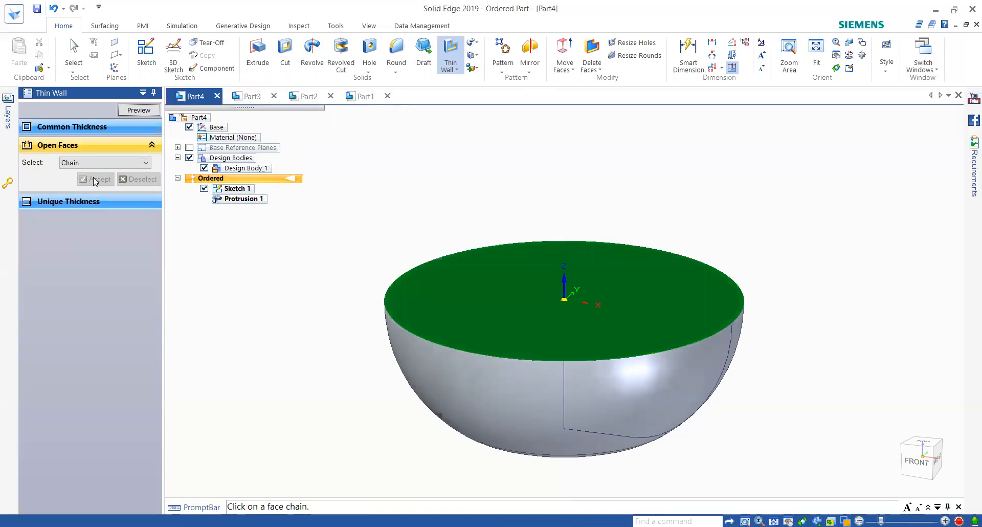
left_click(138, 110)
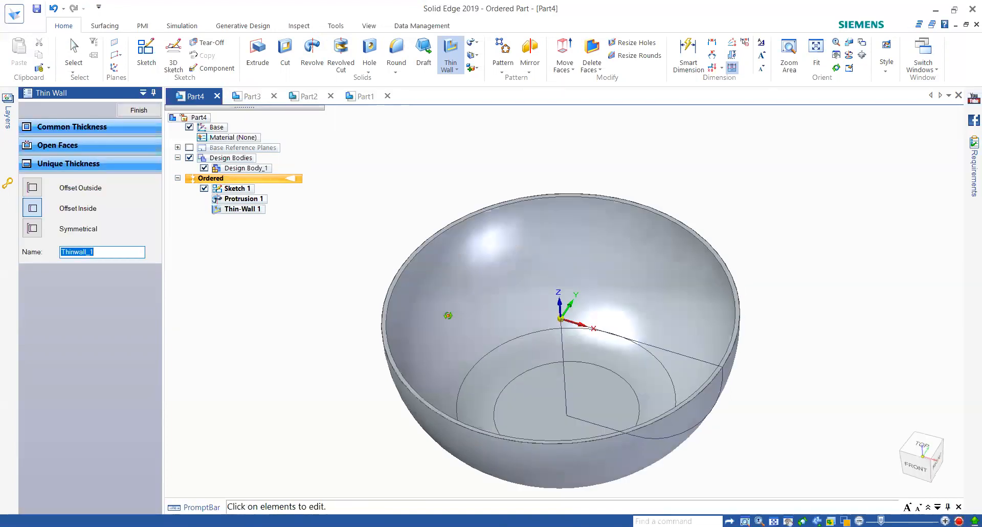
left_click(136, 112)
middle_click_drag(441, 306, 306, 342)
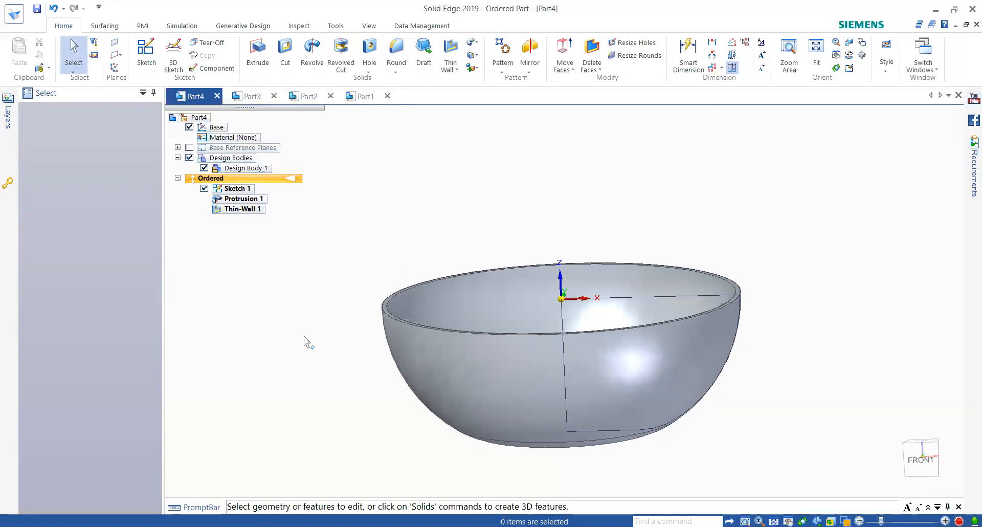
On the XZ plane, sketch a downward-bulging three-point arc with ends above and beyond the bowl's rim and its middle dipping below the rim
left_click(735, 302)
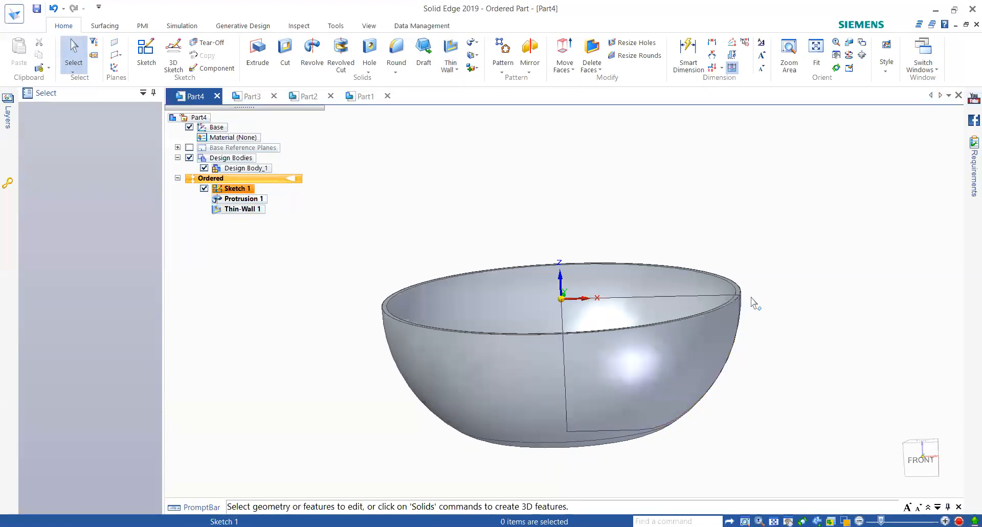
left_click(146, 51)
left_click(575, 299)
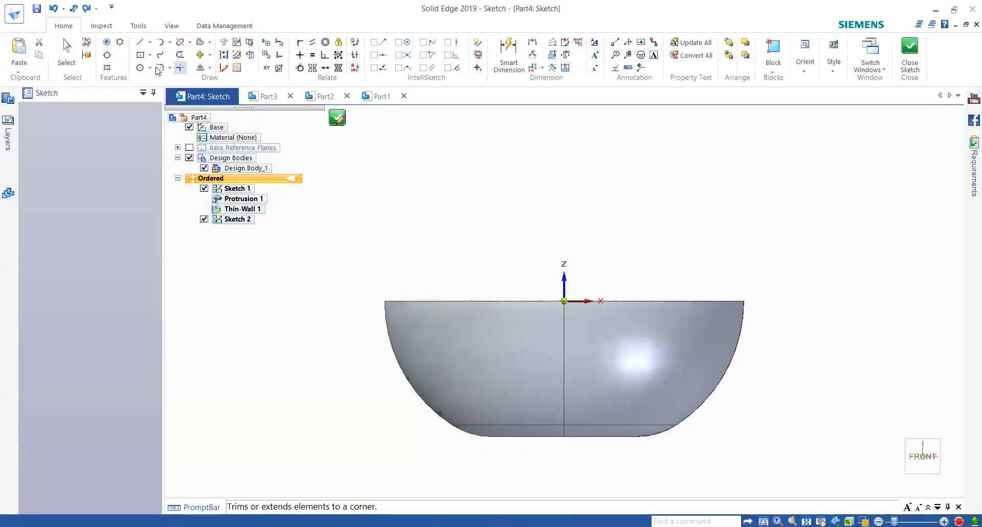
left_click(139, 41)
left_click(169, 42)
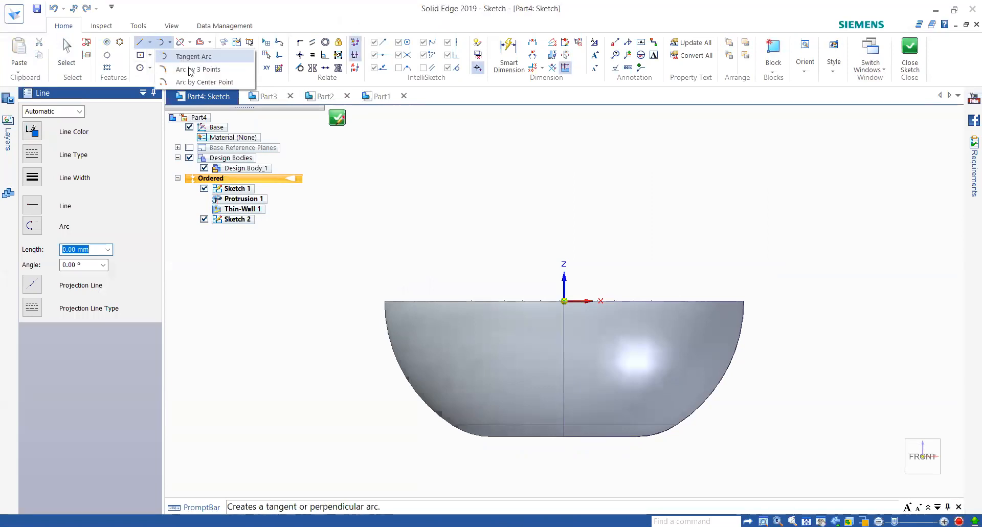
left_click(190, 69)
left_click(353, 264)
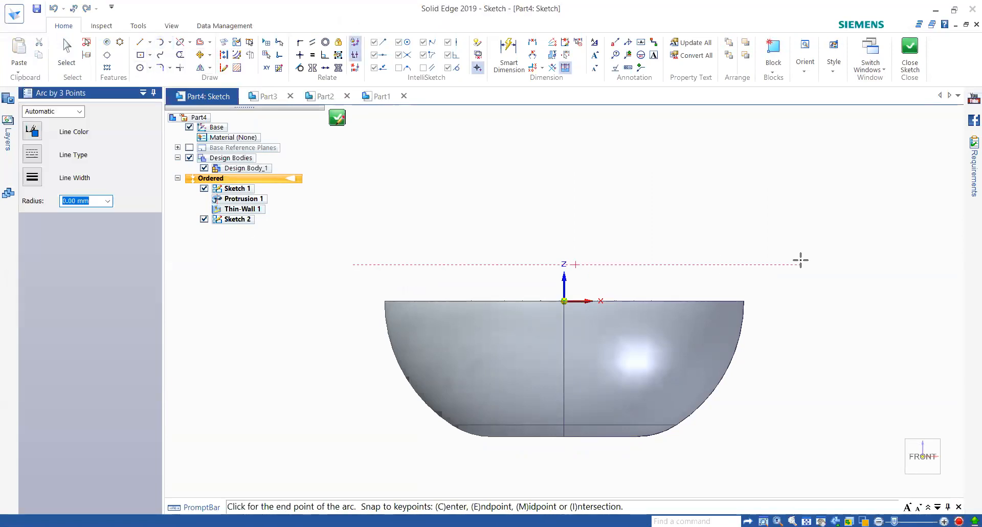
left_click(801, 262)
left_click(606, 335)
key("Escape")
key("Escape")
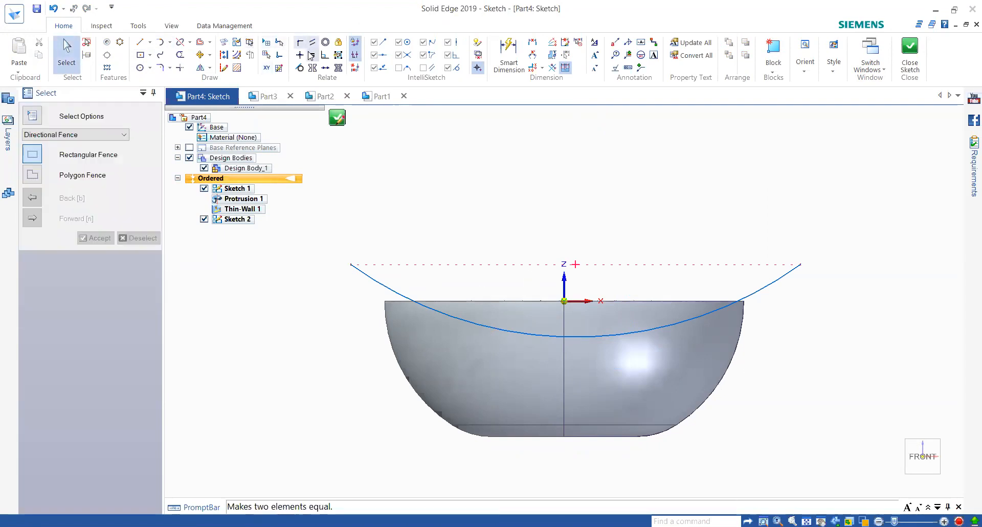
Connect the arc's center point to the vertical axis through the origin so the arc is centered over the bowl
left_click(300, 42)
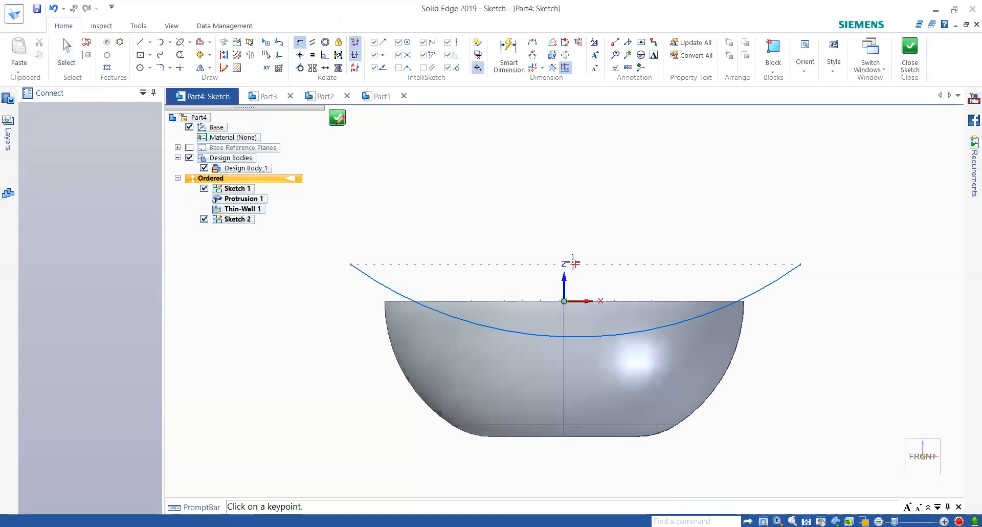
scroll(542, 284, "down", 3)
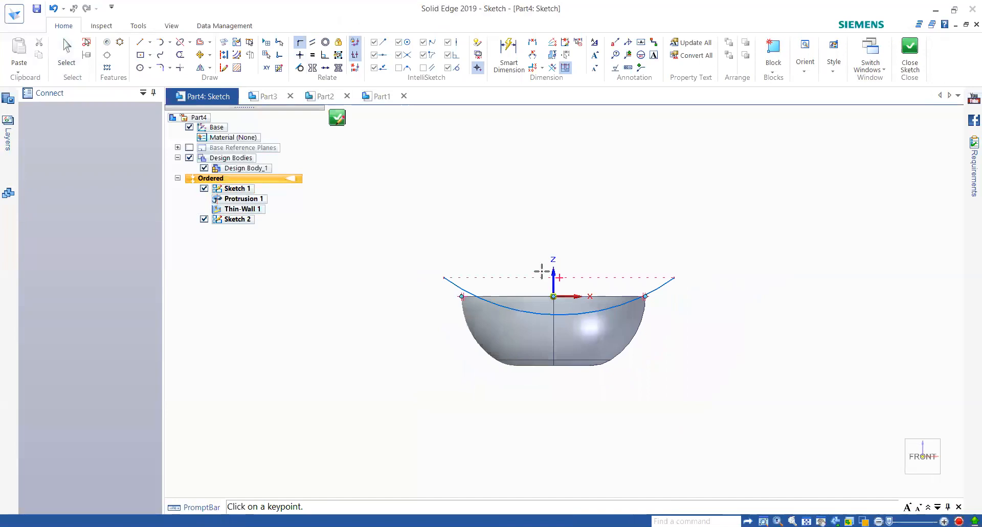
scroll(564, 326, "down", 2)
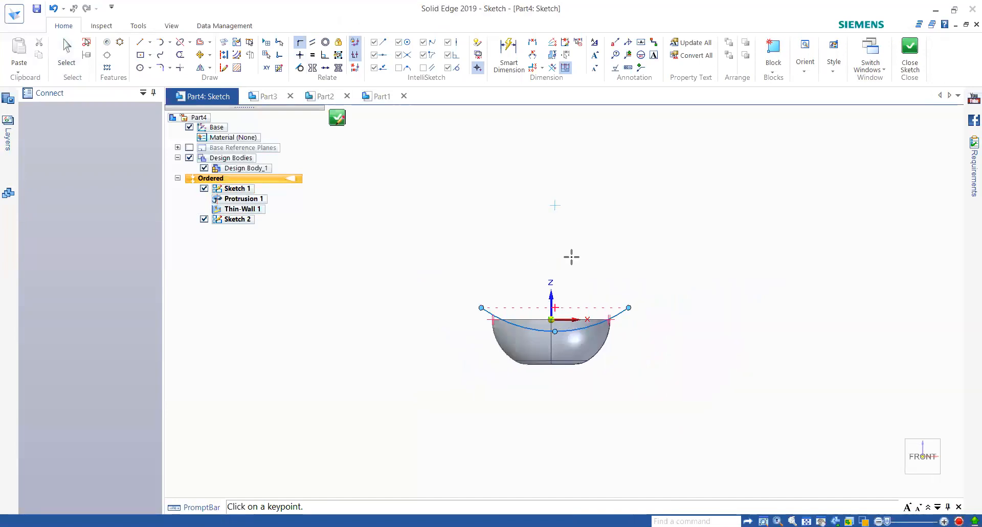
left_click(554, 205)
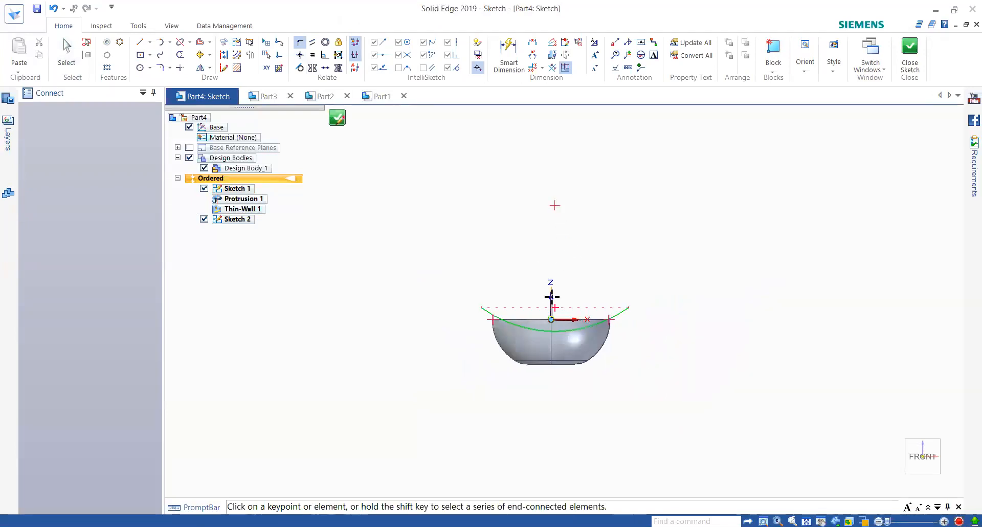
left_click(549, 308)
scroll(547, 303, "down", 2)
scroll(543, 296, "up", 3)
scroll(543, 296, "up", 2)
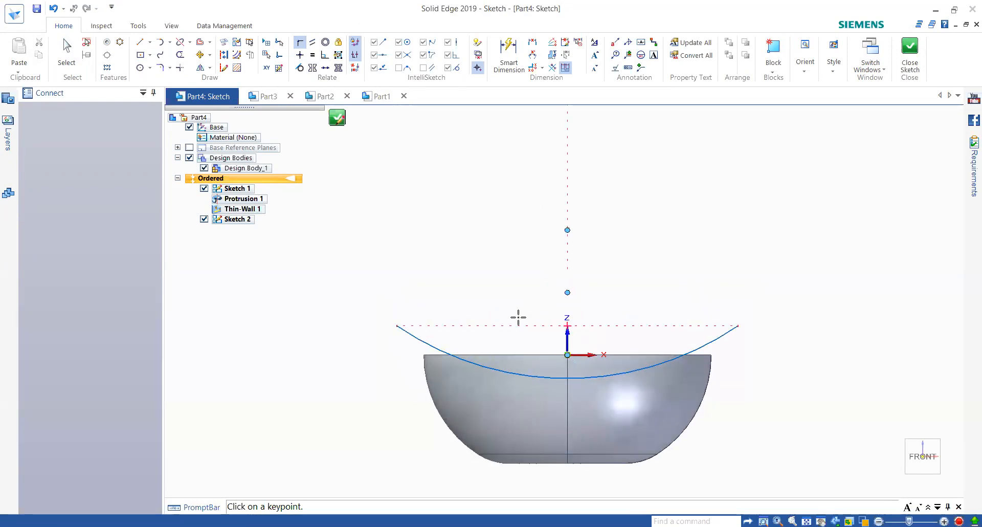
Pull the arc's left end point lower and slightly outward, giving a radius of about 267 mm and a sweep of about 68°
left_click(395, 326)
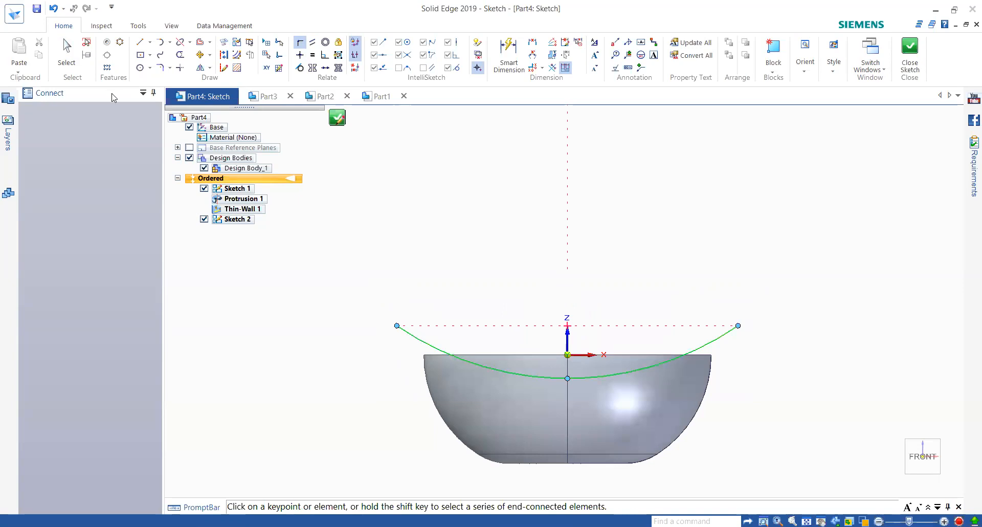
left_click(74, 67)
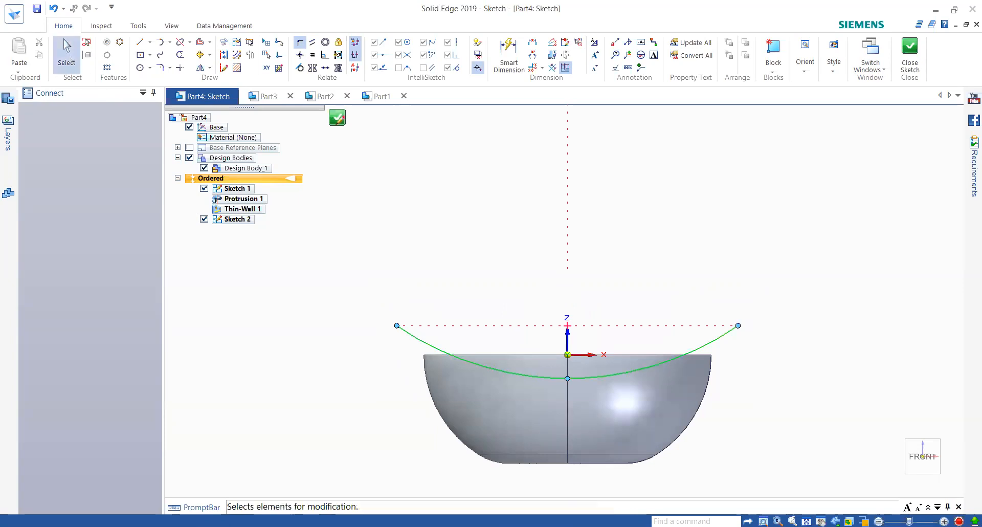
left_click(397, 325)
left_click_drag(397, 326, 391, 344)
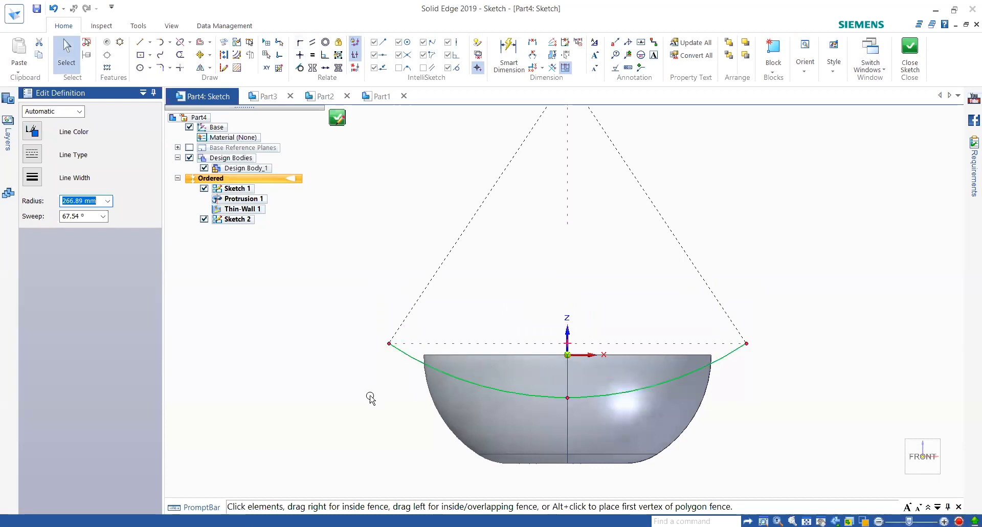
left_click(349, 388)
Close the profile with a straight horizontal line between the arc's two end points, and finish the sketch
left_click(141, 43)
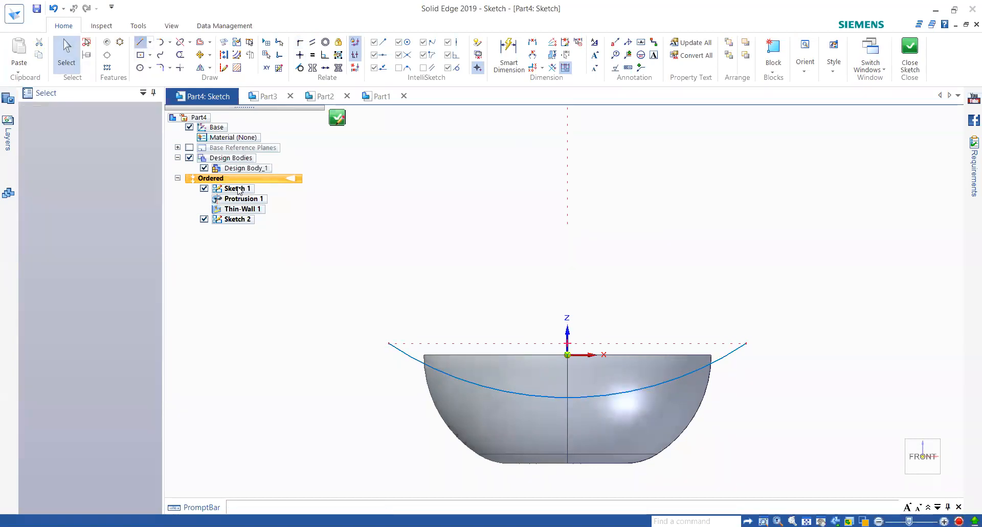
left_click(748, 343)
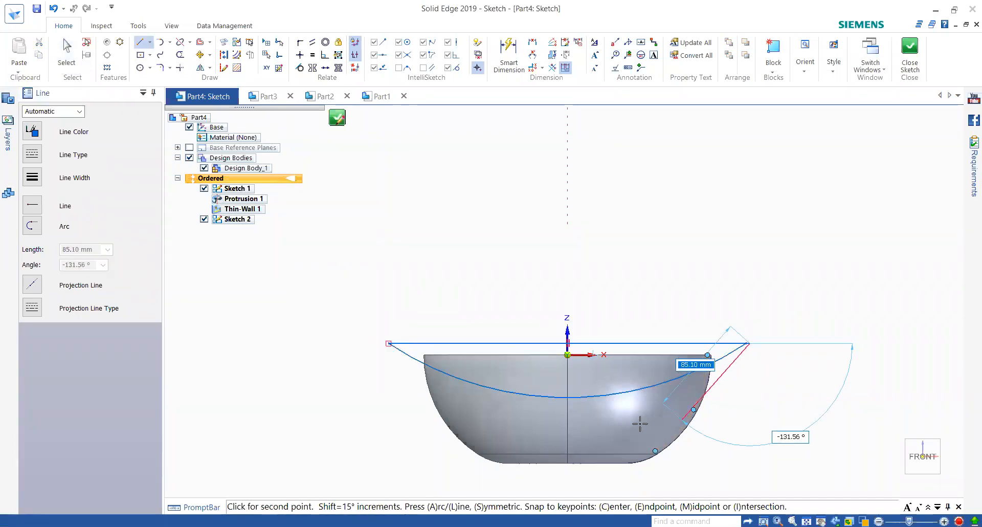
key("Escape")
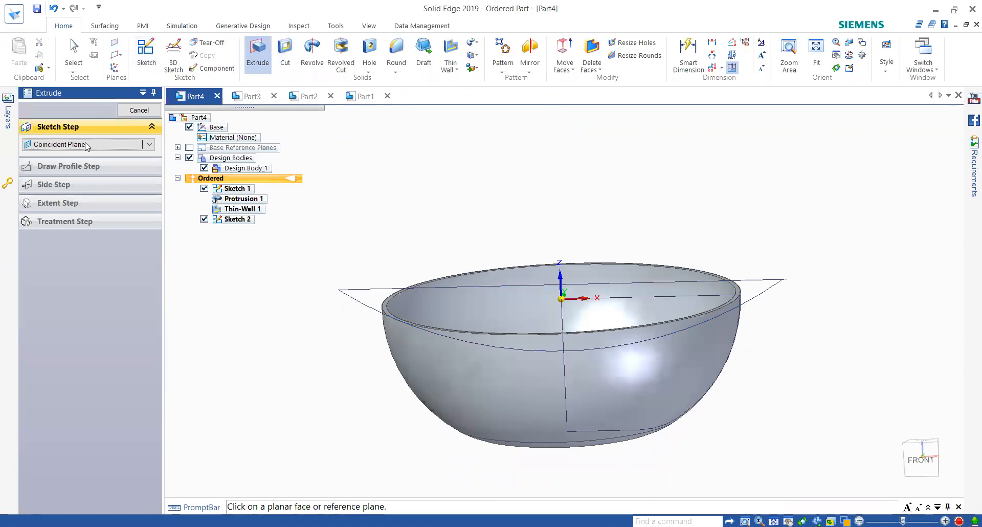
left_click(87, 146)
left_click(88, 155)
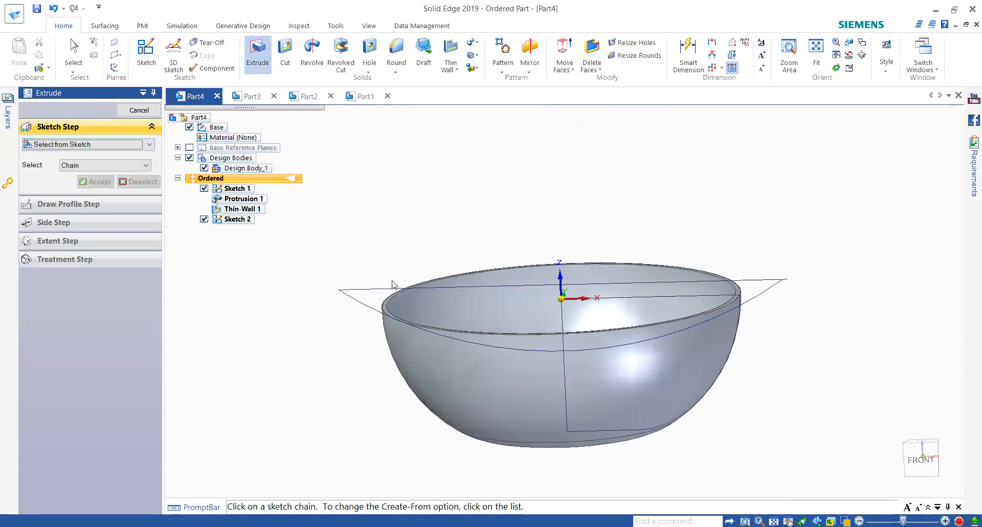
left_click(356, 292)
left_click(350, 301)
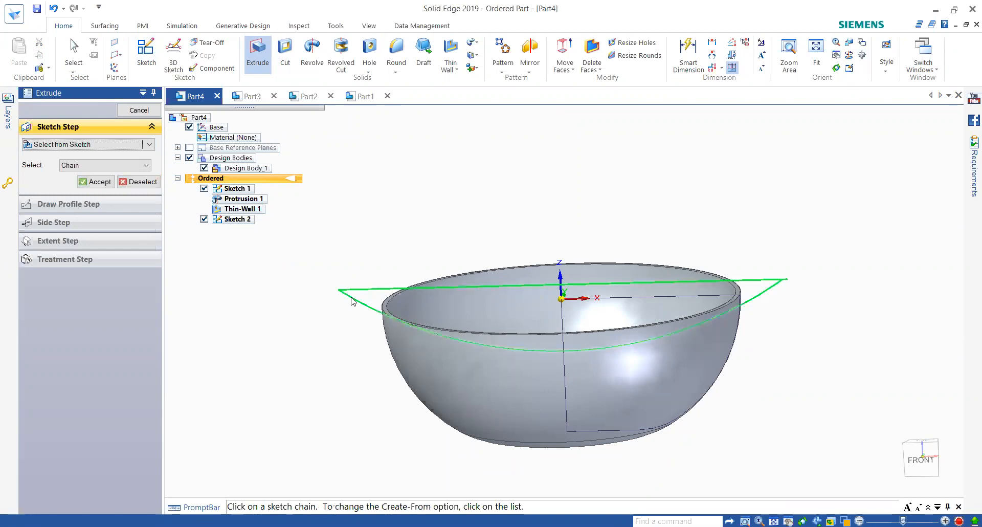
left_click(99, 183)
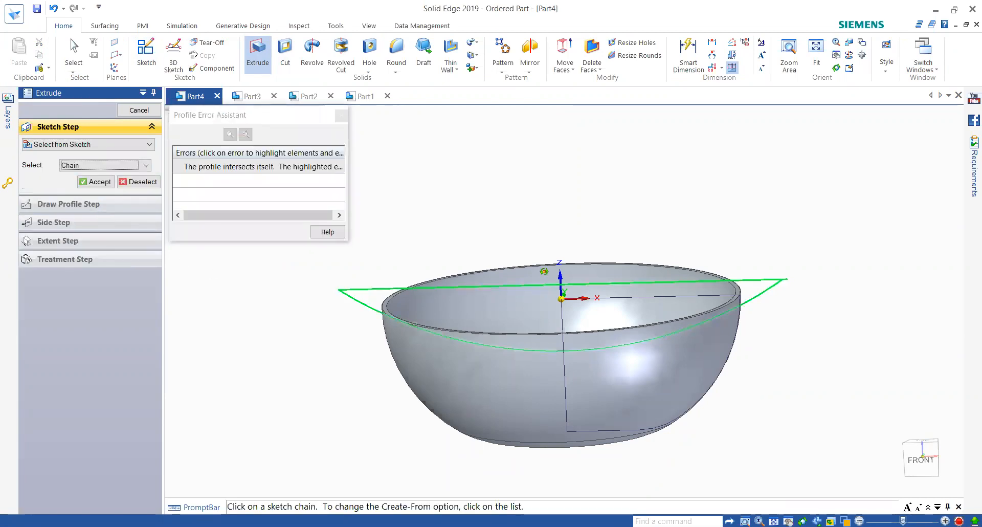
middle_click_drag(544, 271, 502, 280)
key("Escape")
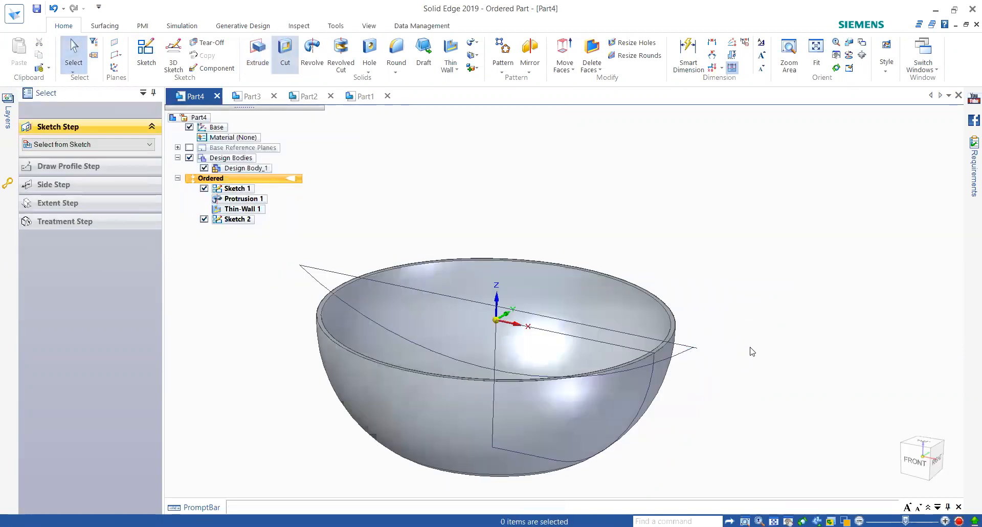
scroll(749, 351, "down", 1)
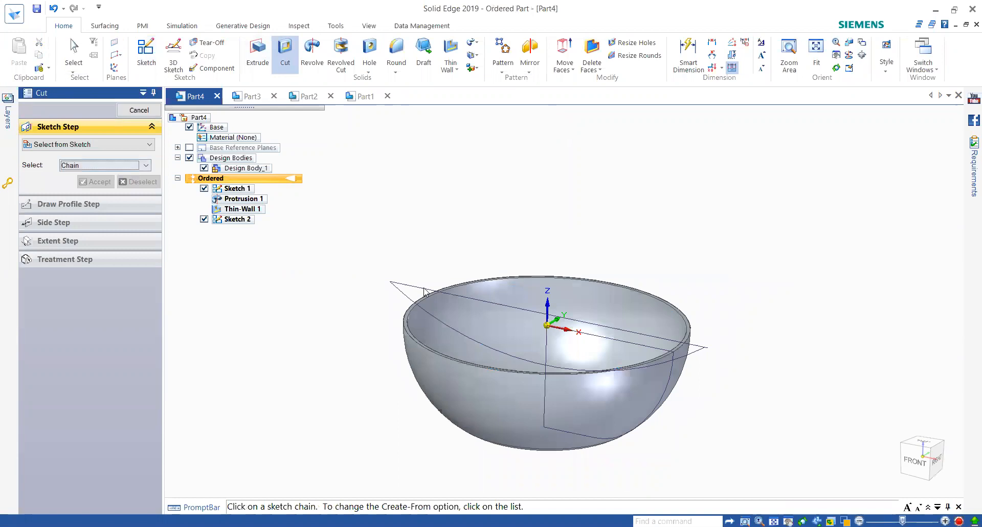
left_click(404, 291)
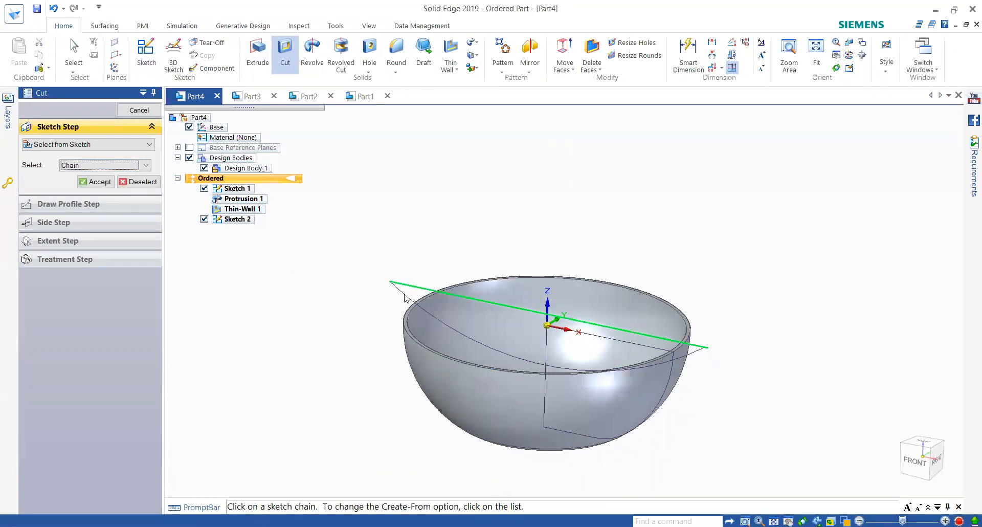
scroll(711, 359, "down", 1)
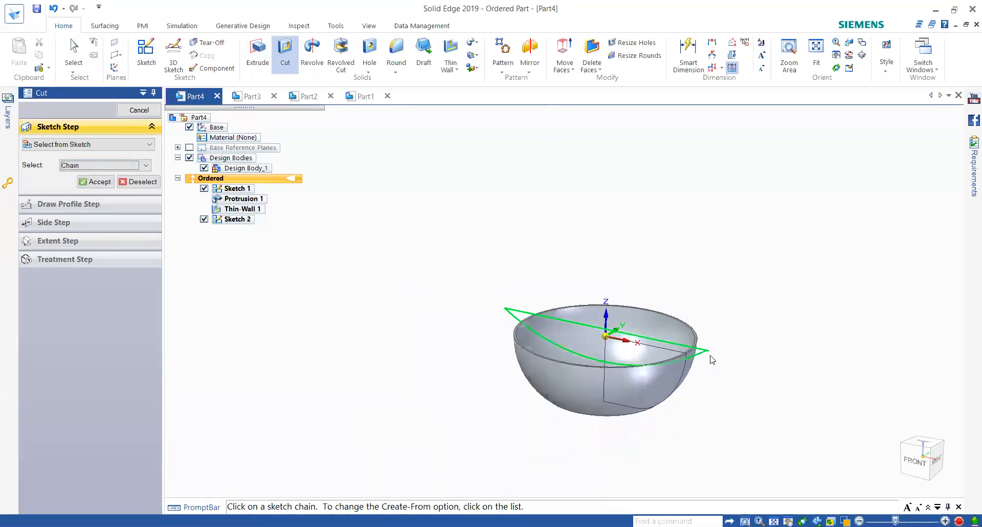
scroll(707, 353, "up", 2)
scroll(710, 355, "up", 3)
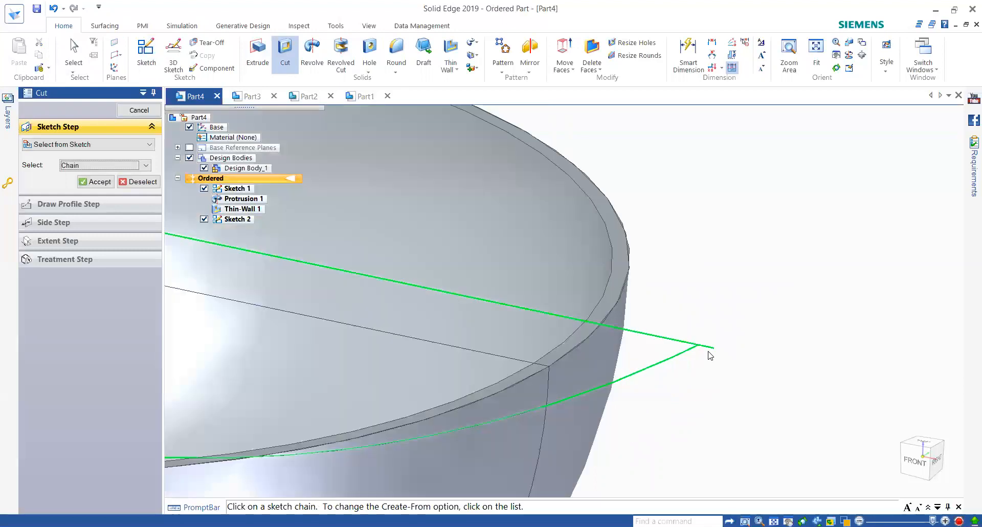
key("Escape")
Edit the arc sketch's profile, connect the horizontal line's overshooting end to the arc's end point, and finish the sketch
scroll(718, 353, "down", 3)
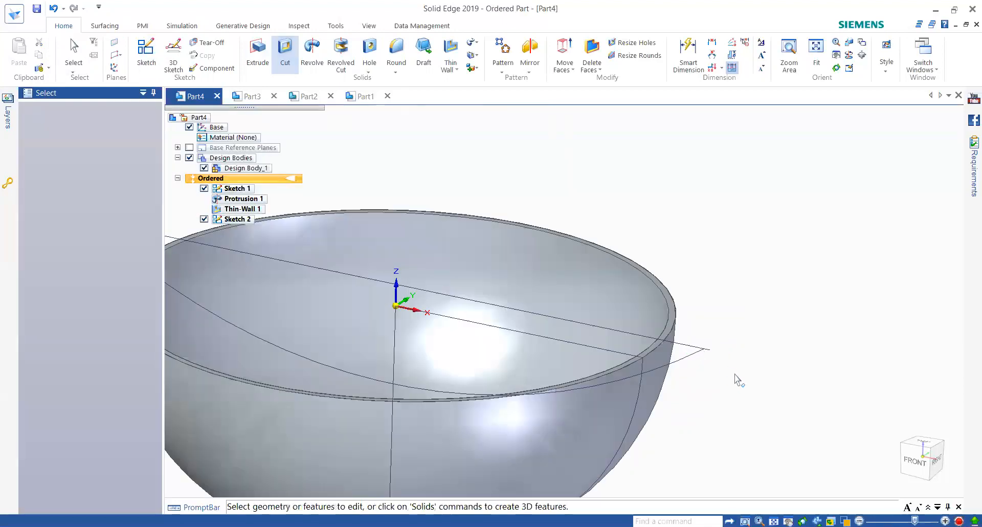
left_click(703, 353)
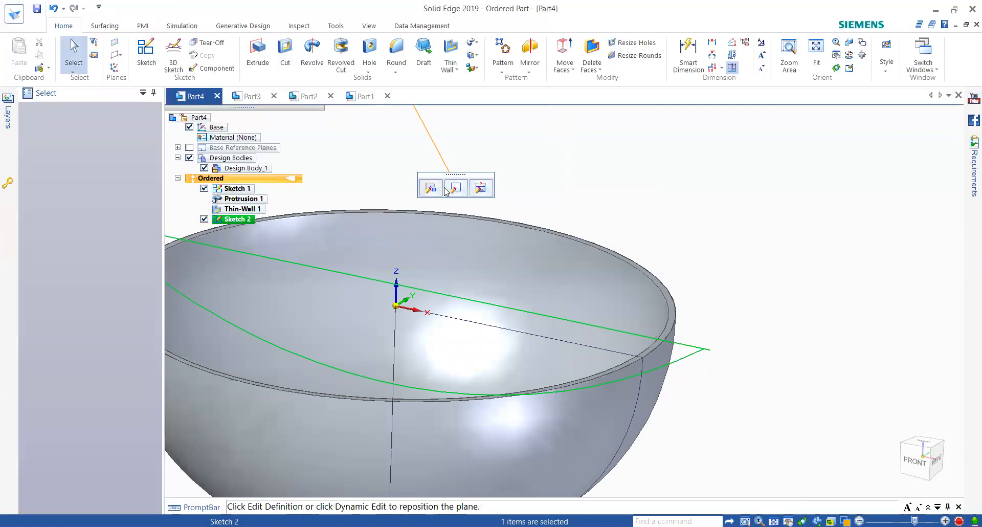
left_click(478, 188)
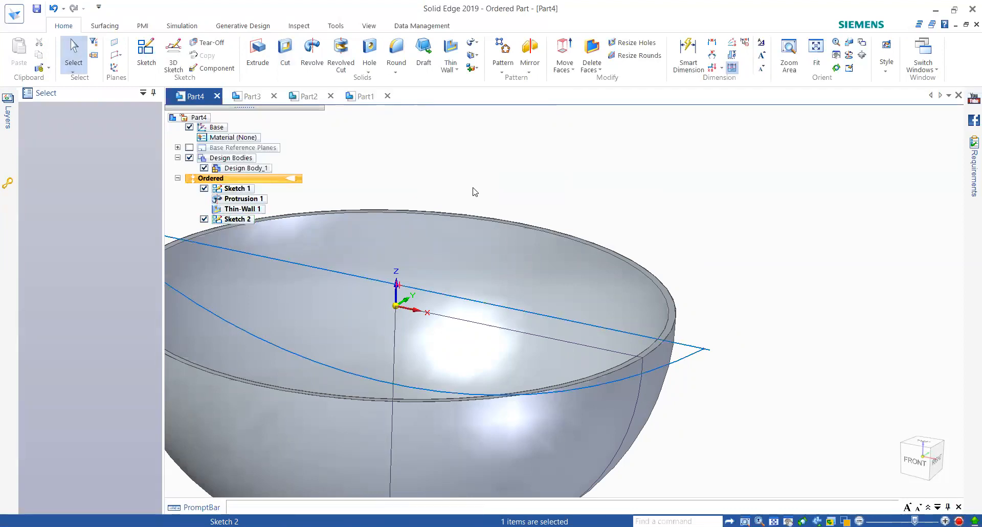
left_click(705, 349)
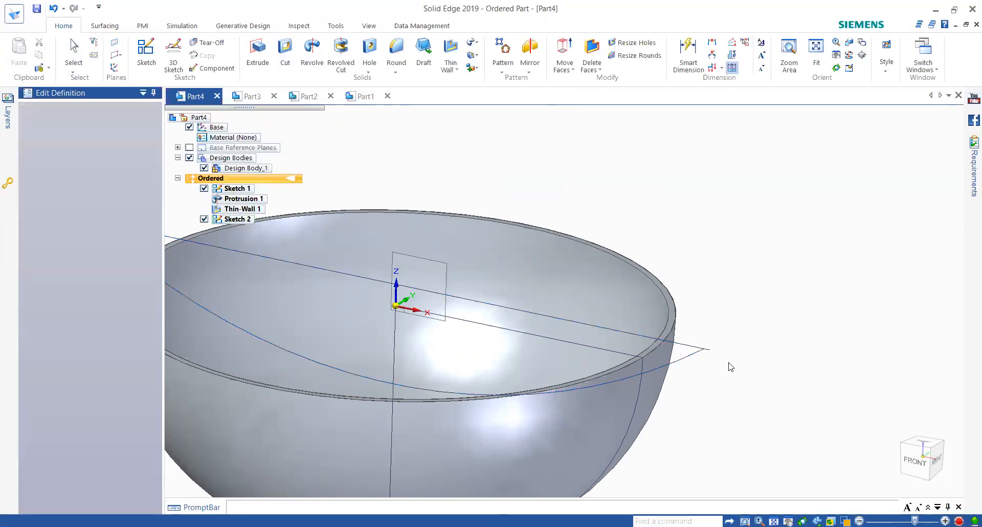
left_click(704, 351)
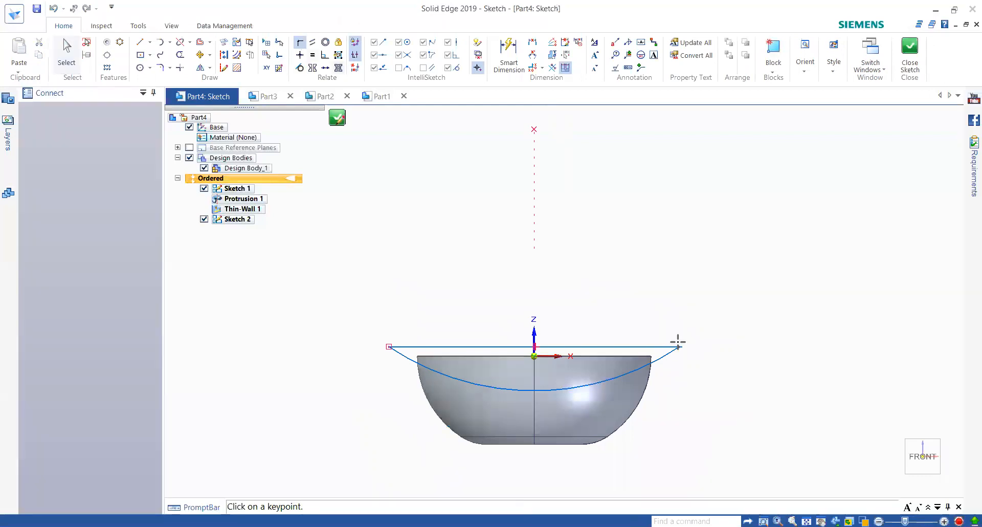
scroll(678, 341, "up", 3)
scroll(680, 343, "up", 1)
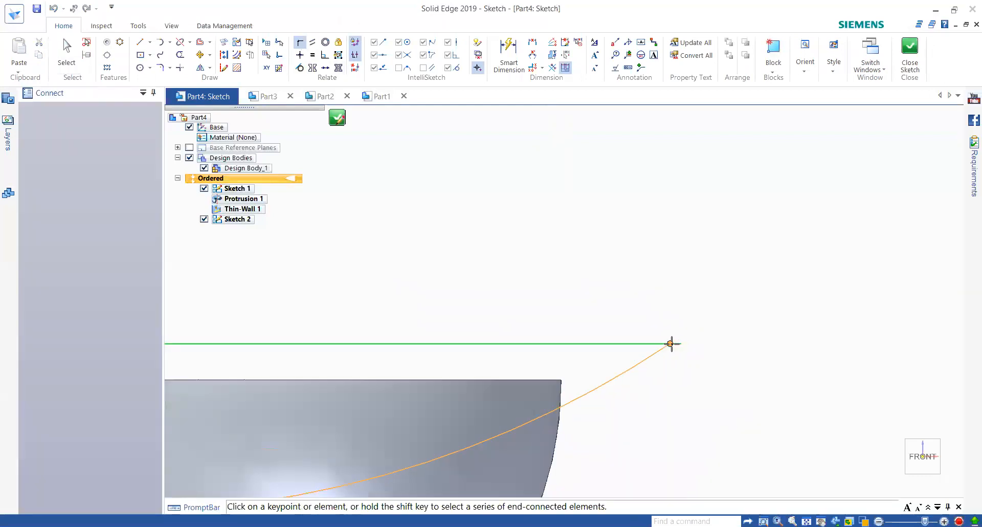
scroll(726, 334, "down", 3)
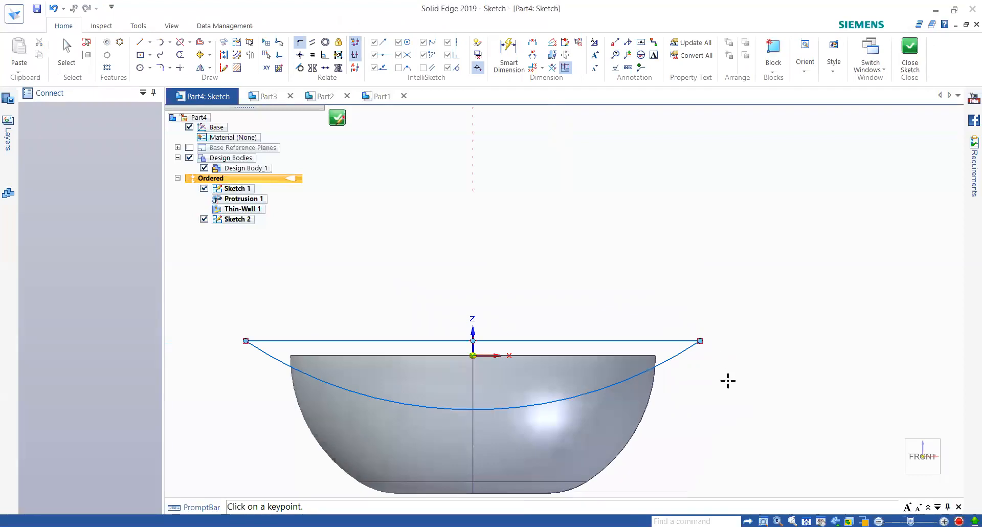
key("Escape")
left_click(910, 47)
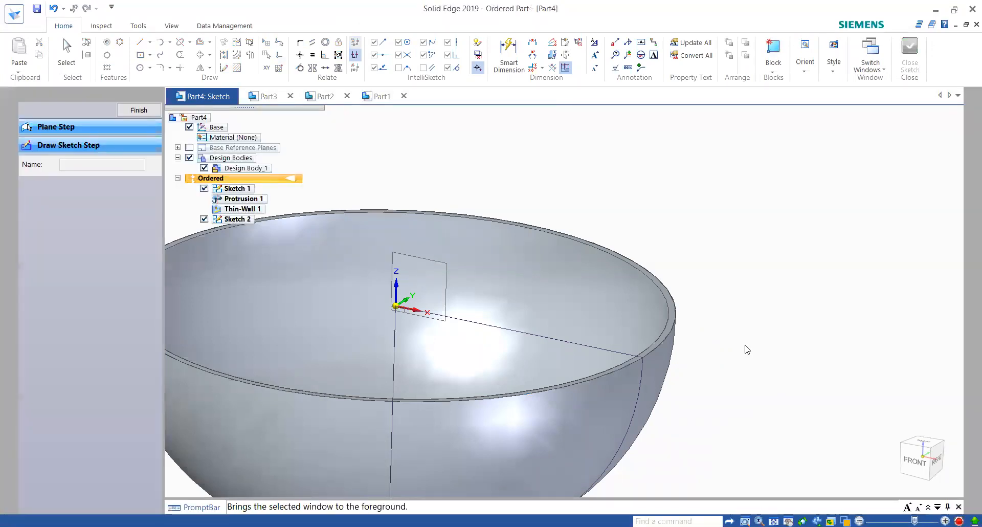
scroll(747, 349, "down", 5)
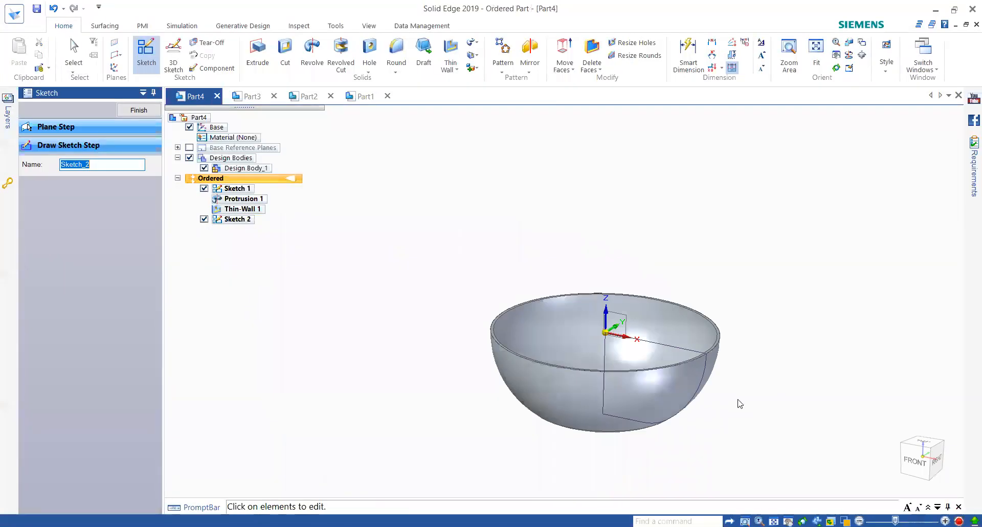
left_click(144, 115)
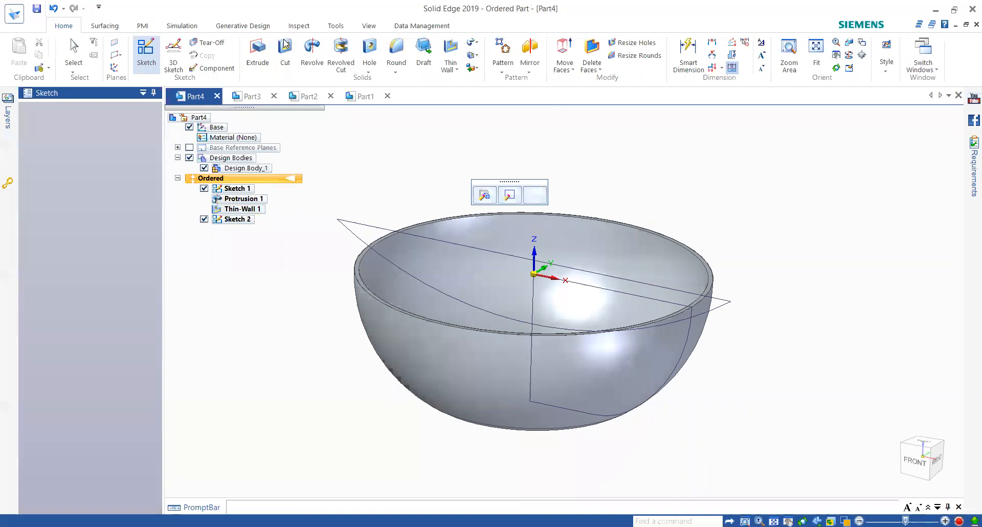
Cut the bowl's rim with the closed arc profile, using a symmetric finite extent of 350 mm
left_click(285, 45)
left_click(352, 221)
left_click(97, 183)
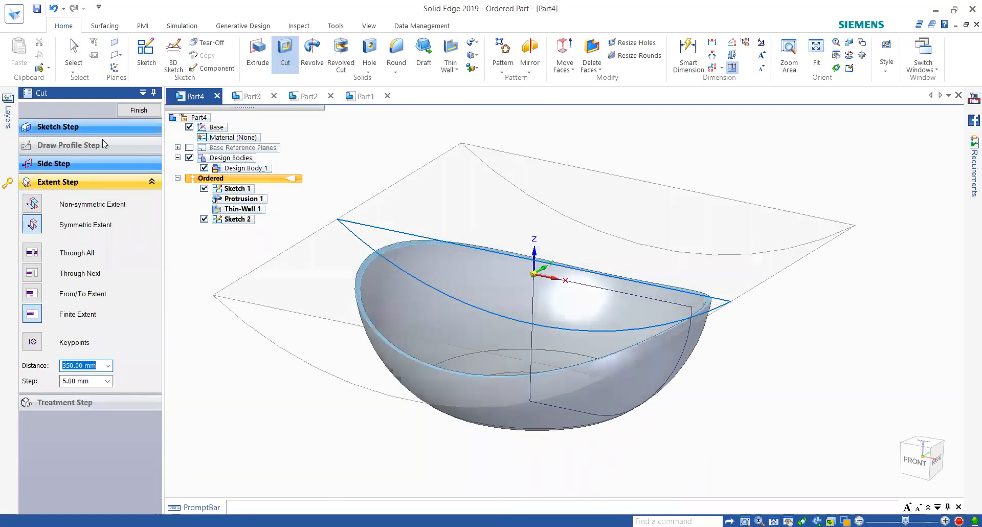
key("Return")
left_click(142, 110)
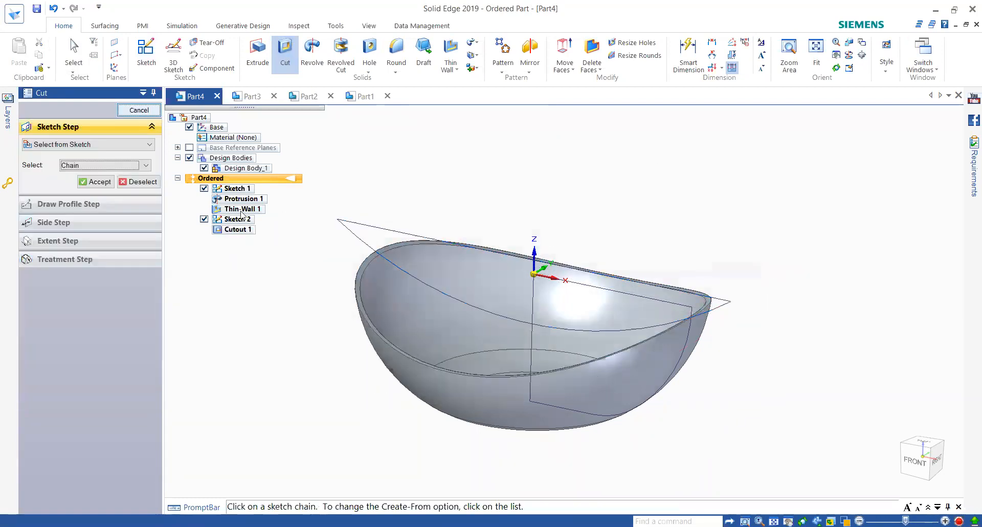
left_click(144, 110)
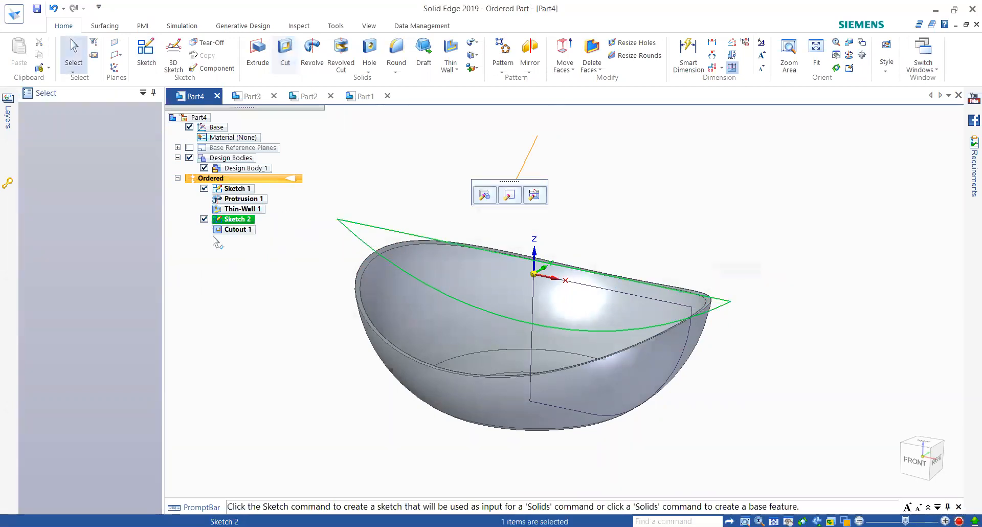
Hide Sketch 1 and Sketch 2 so only the cut bowl is displayed
left_click(204, 188)
key("ctrl+f")
middle_click_drag(666, 425, 662, 405)
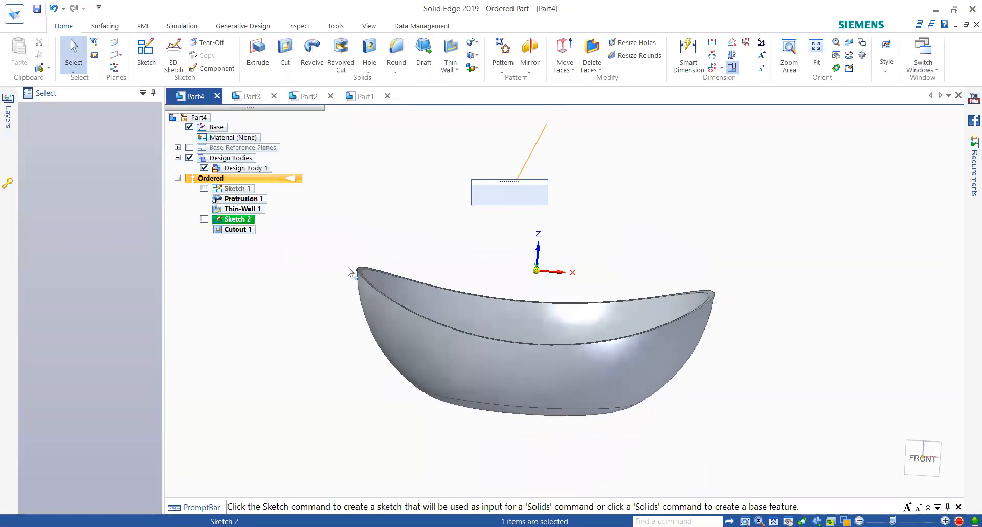
Round the edge chain along the bowl's curved rim with a 2 mm radius
scroll(351, 274, "up", 3)
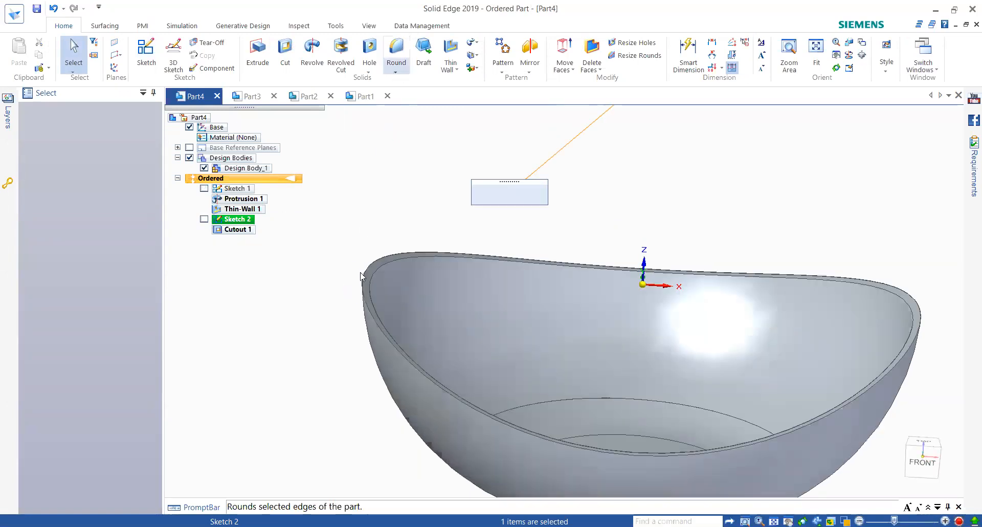
scroll(365, 280, "down", 1)
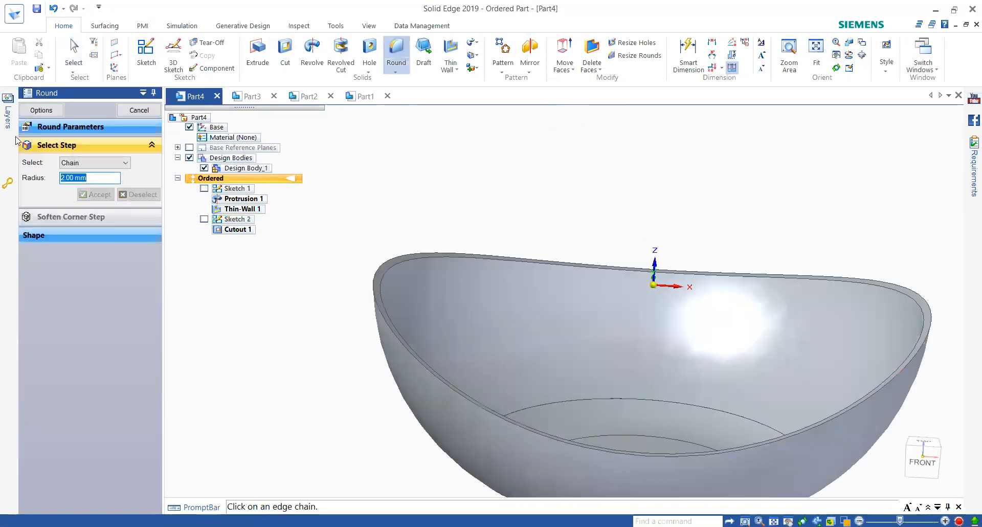
scroll(360, 275, "up", 2)
left_click(404, 258)
left_click(98, 194)
left_click(140, 110)
left_click(151, 115)
Examine the rounded rim and the bowl's curved profile, including from the front view
middle_click_drag(343, 265, 355, 247)
scroll(354, 249, "down", 2)
scroll(356, 249, "down", 3)
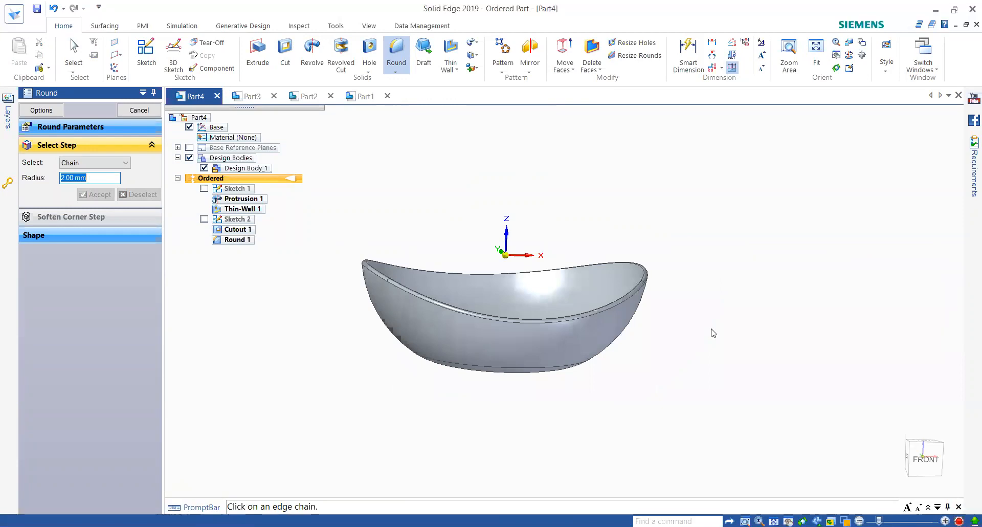
left_click(921, 461)
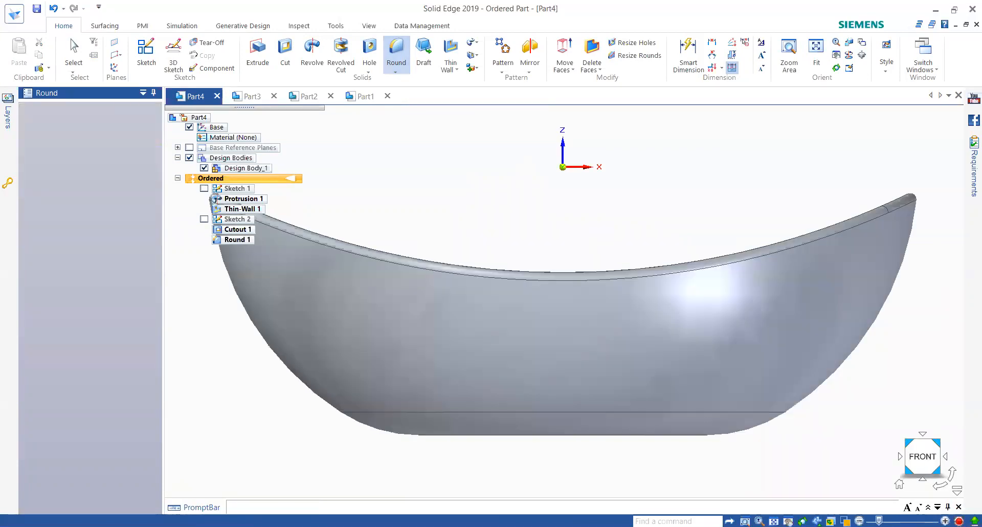
scroll(720, 401, "down", 2)
scroll(358, 289, "down", 3)
scroll(358, 289, "up", 3)
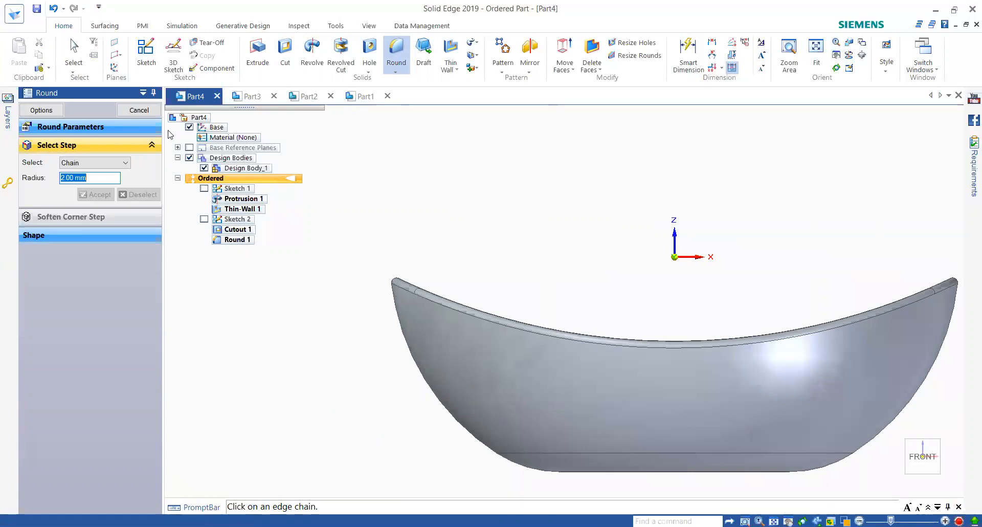
left_click(145, 111)
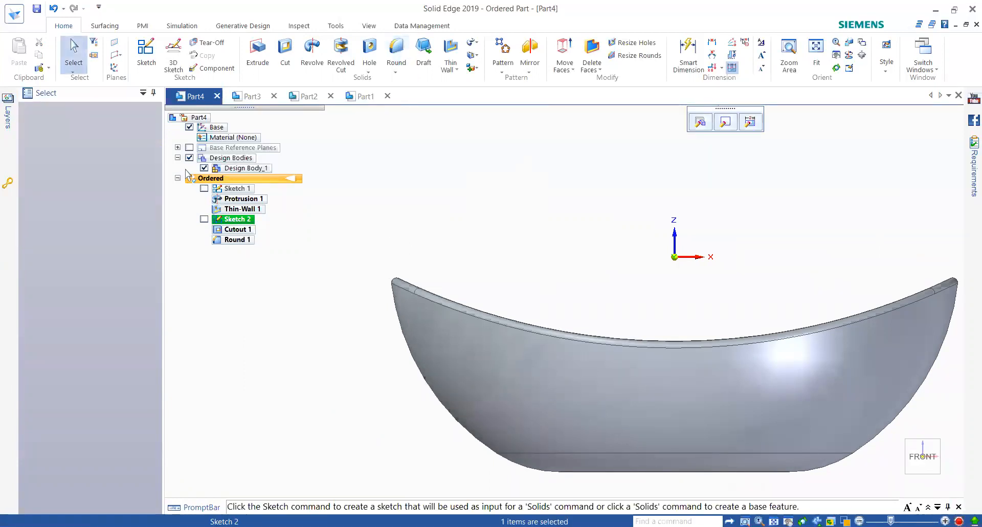
Start a Parting Split on the tub and use the horizontal XY plane of the base coordinate system as its reference plane
left_click(102, 26)
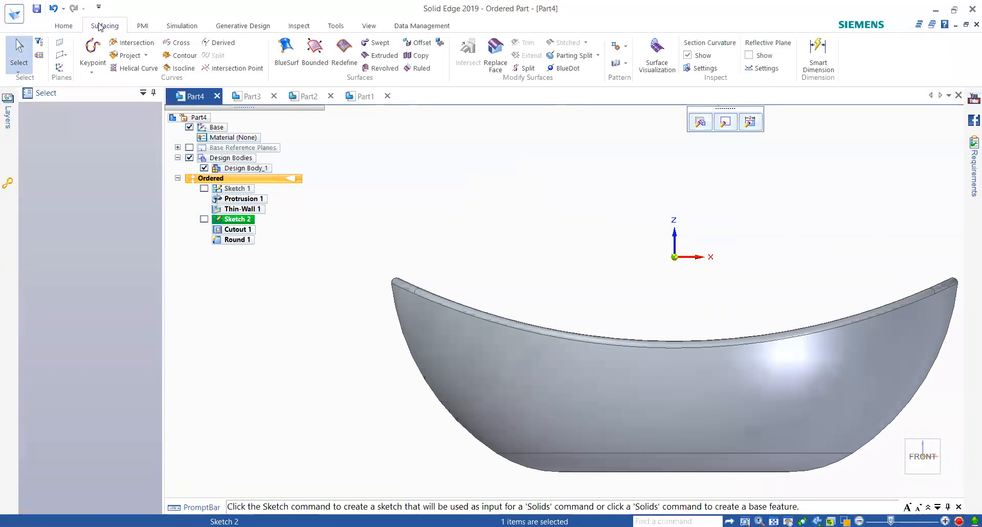
left_click(577, 56)
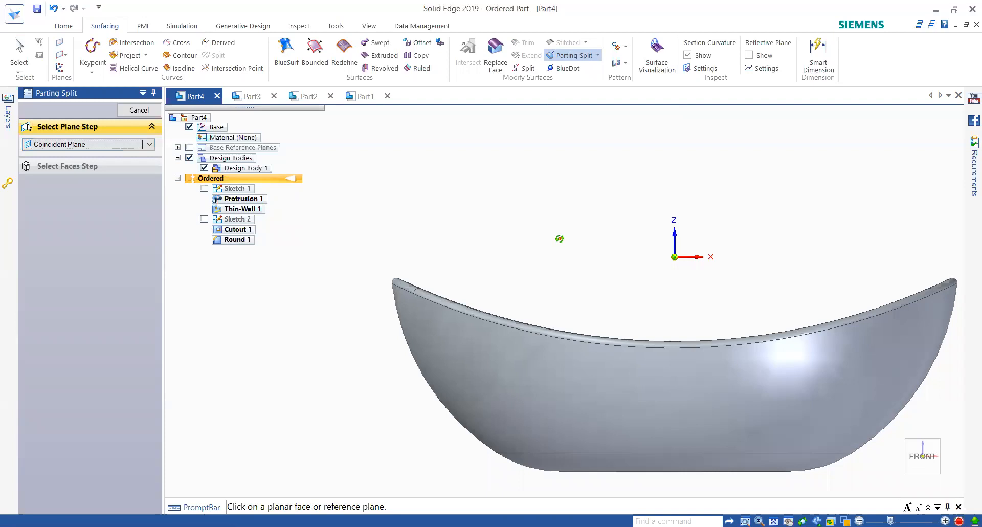
middle_click_drag(554, 260, 546, 256)
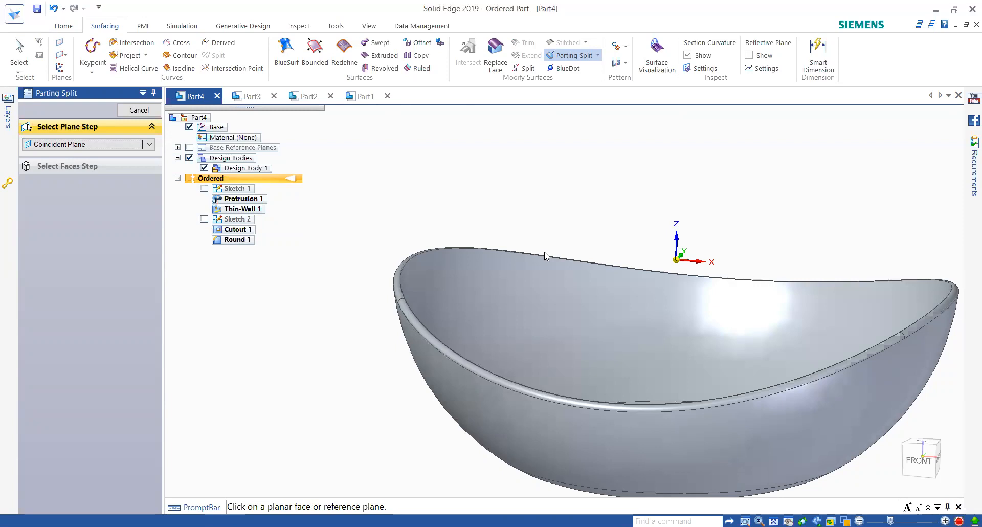
left_click(711, 261)
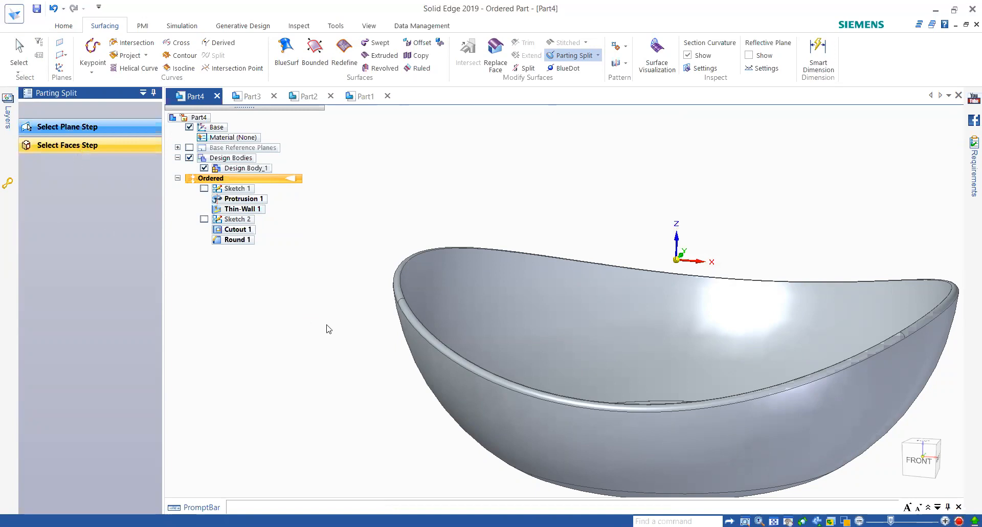
Select the tub's outer and inner wall faces and the rounded rim faces, complete the Parting Split, and leave the command
left_click(430, 342)
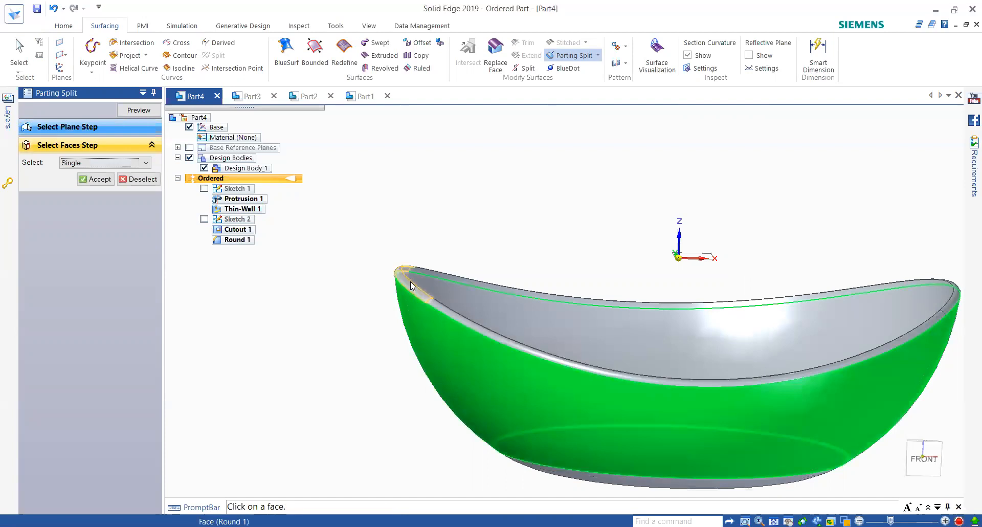
middle_click_drag(448, 324, 451, 366)
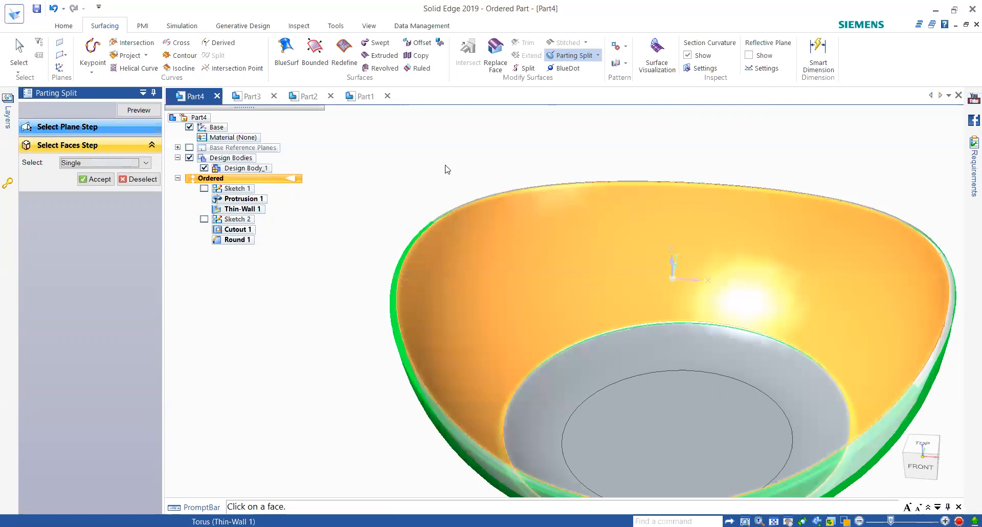
left_click(454, 296)
middle_click_drag(454, 297, 461, 224)
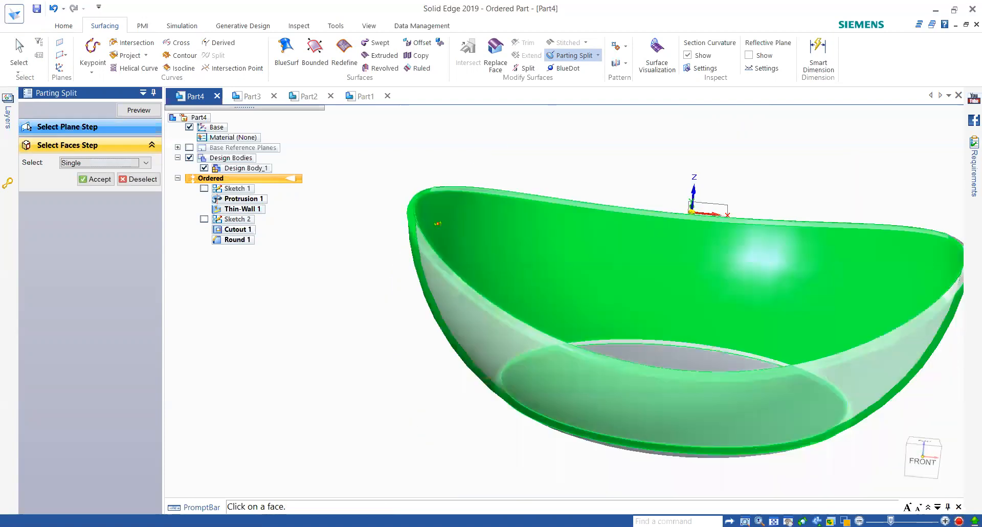
middle_click_drag(788, 264, 814, 266)
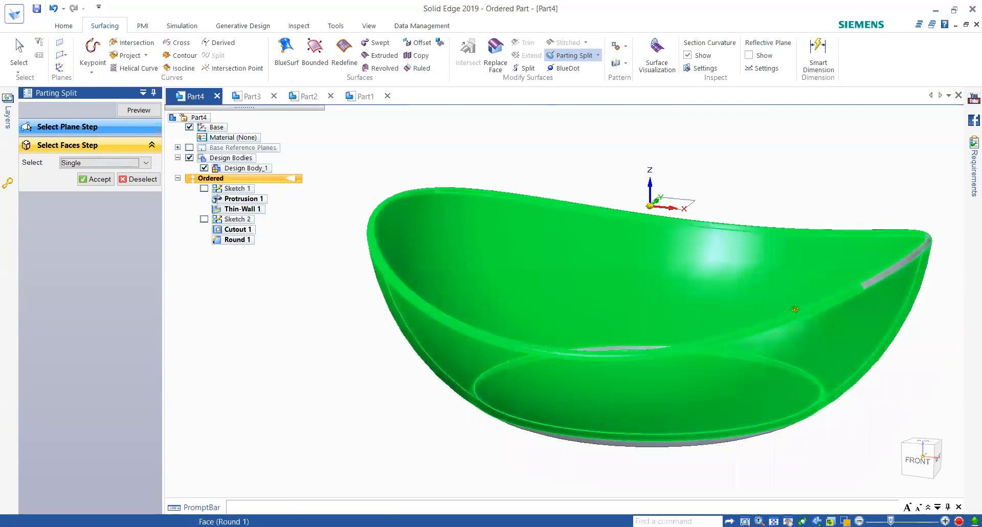
middle_click_drag(795, 309, 752, 346)
middle_click_drag(752, 390, 519, 324)
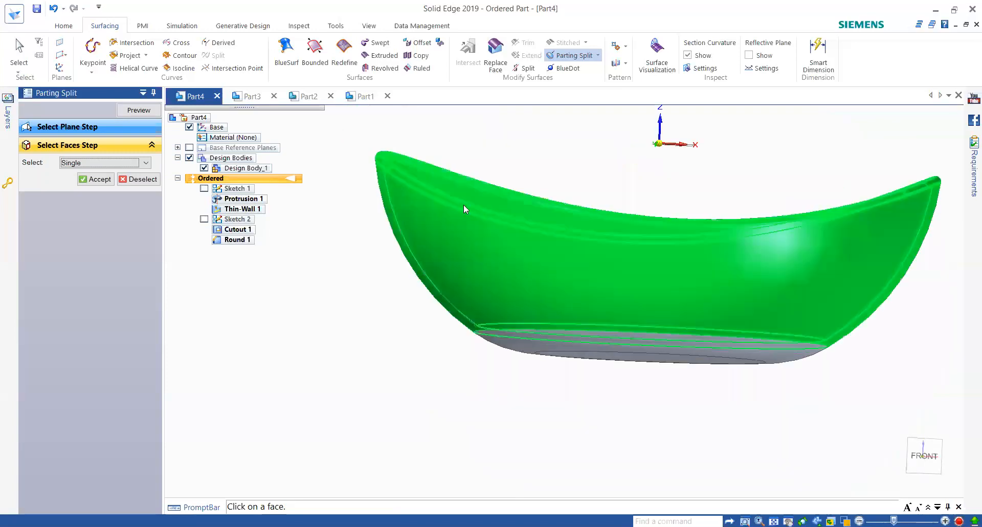
left_click(105, 178)
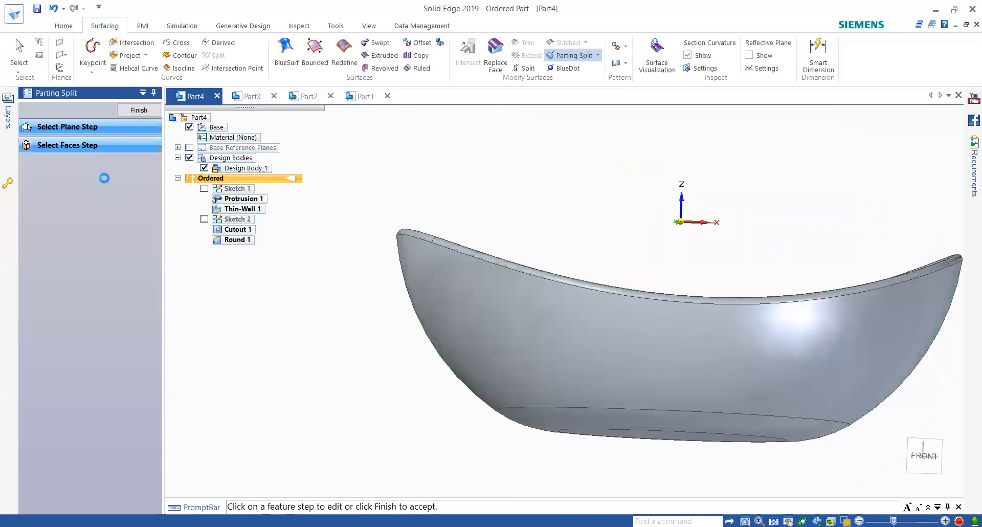
left_click(139, 111)
scroll(392, 249, "down", 1)
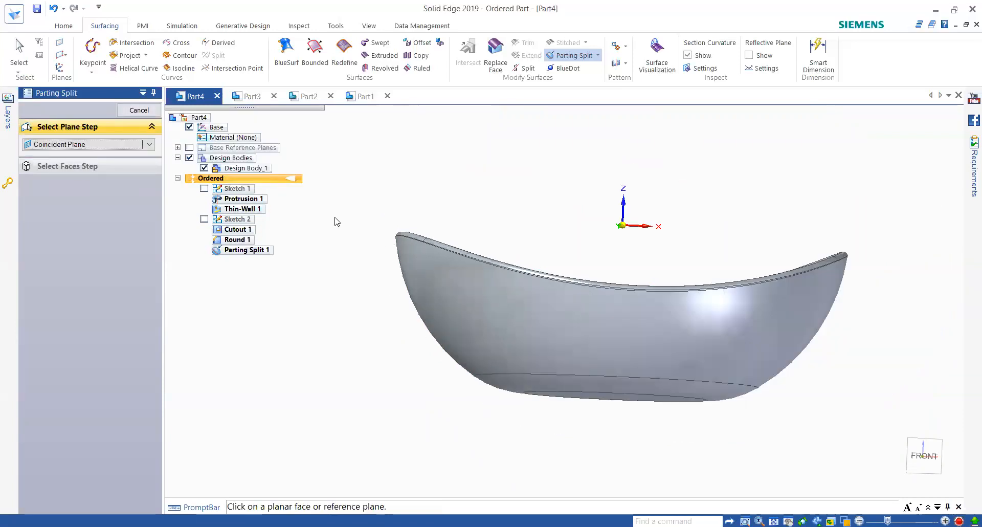
left_click(139, 110)
key("Escape")
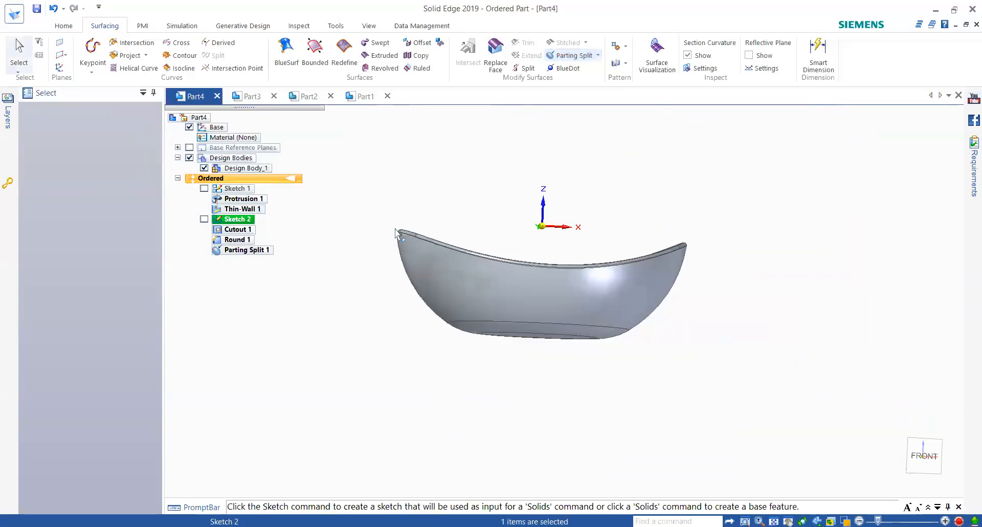
Examine the parting split edge along the rounded rim at both ends of the tub
scroll(392, 239, "up", 3)
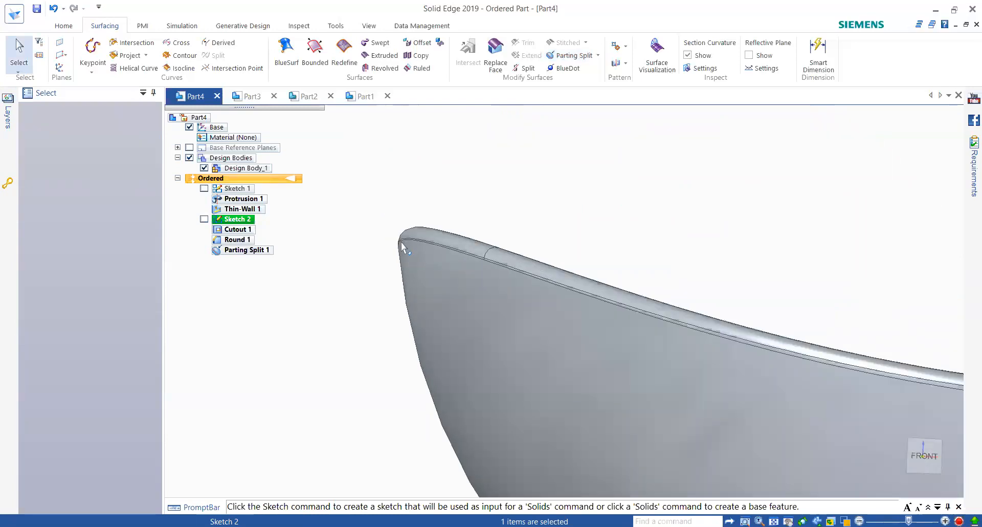
scroll(401, 241, "up", 6)
scroll(404, 243, "up", 2)
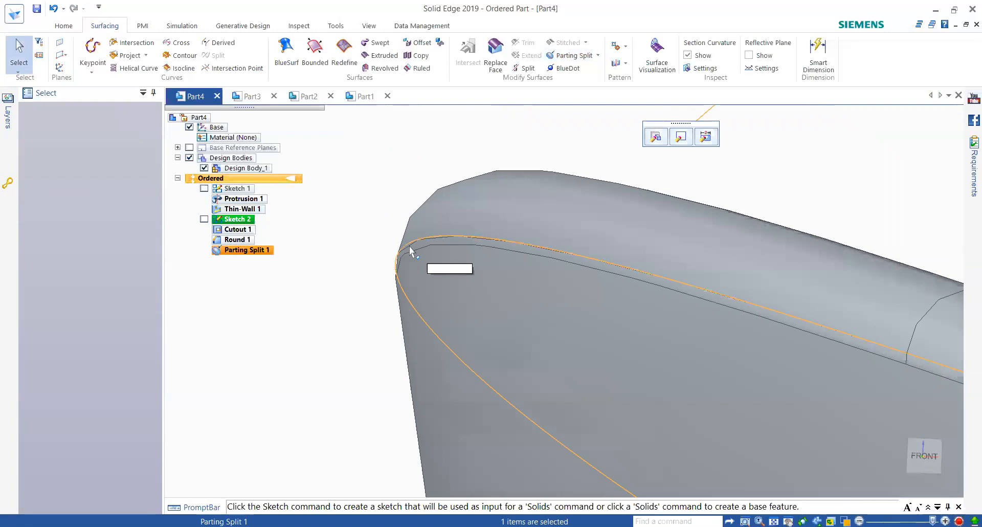
scroll(408, 247, "down", 3)
scroll(406, 246, "down", 5)
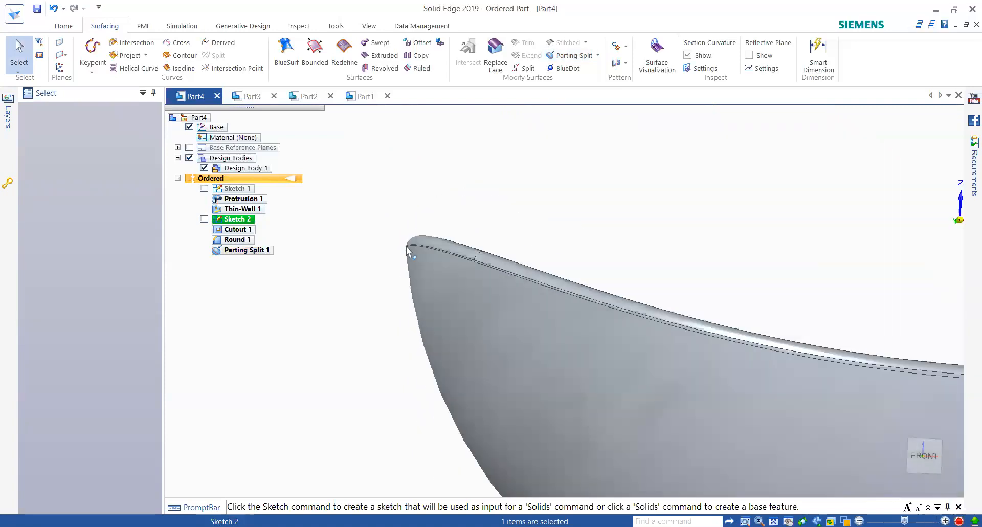
scroll(861, 263, "up", 5)
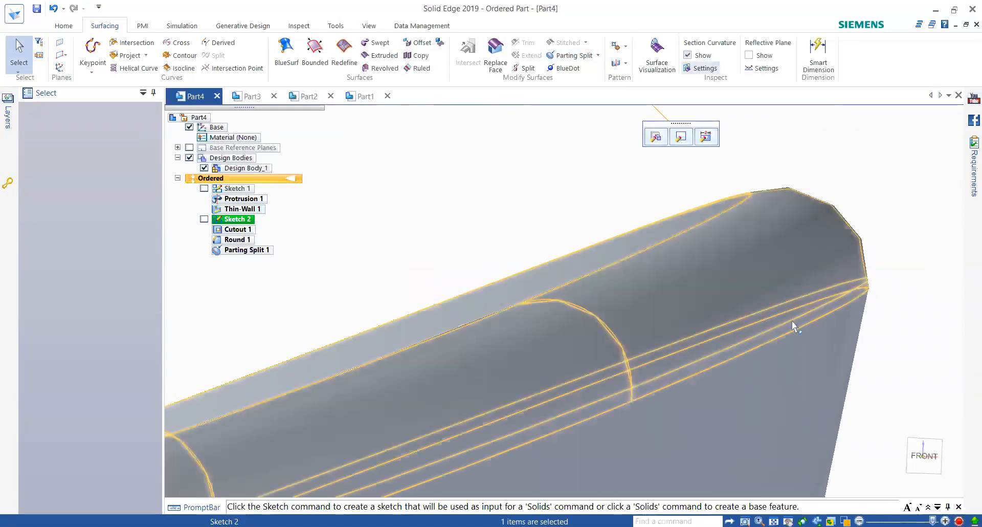
scroll(783, 323, "up", 2)
scroll(813, 328, "down", 6)
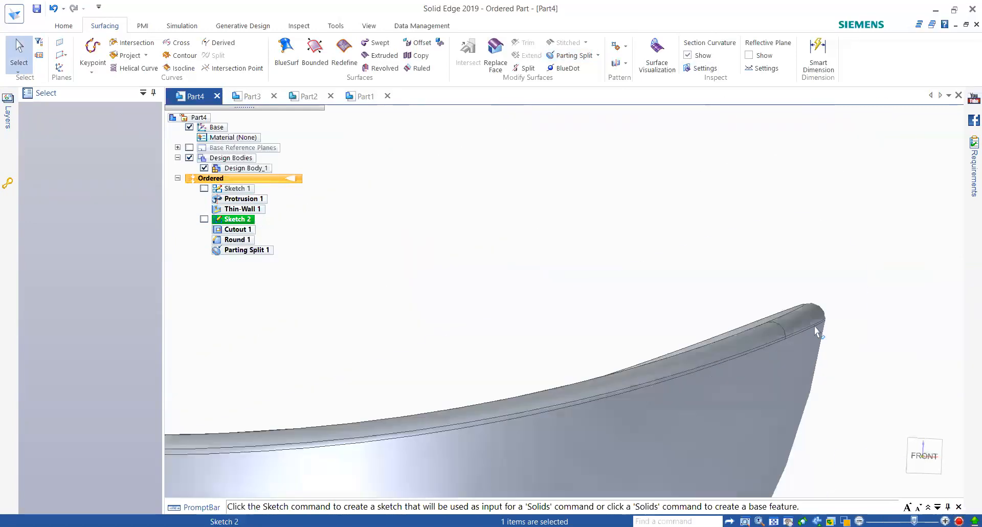
scroll(835, 354, "down", 3)
middle_click_drag(575, 248, 568, 286)
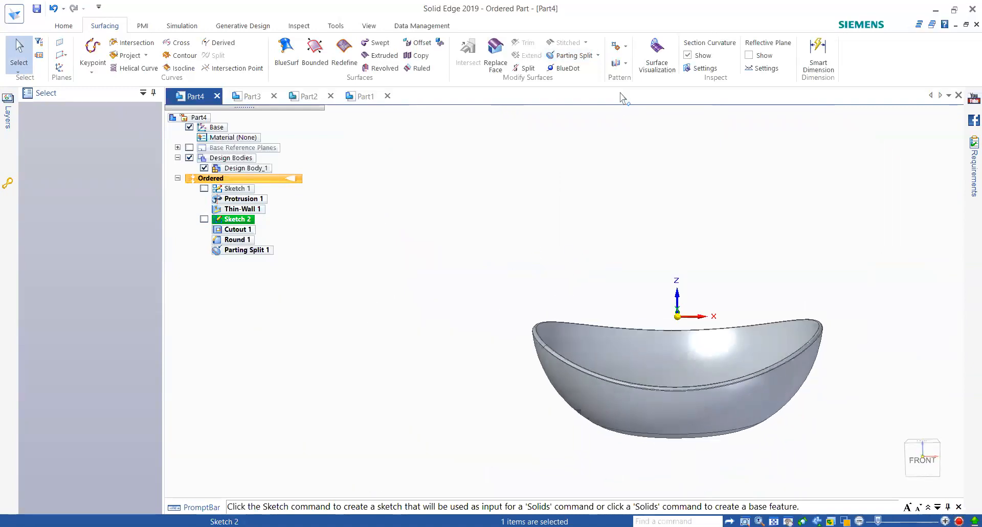
Start a Parting Surface and use the horizontal XY plane of the base coordinate system as its reference plane
left_click(598, 57)
left_click(588, 83)
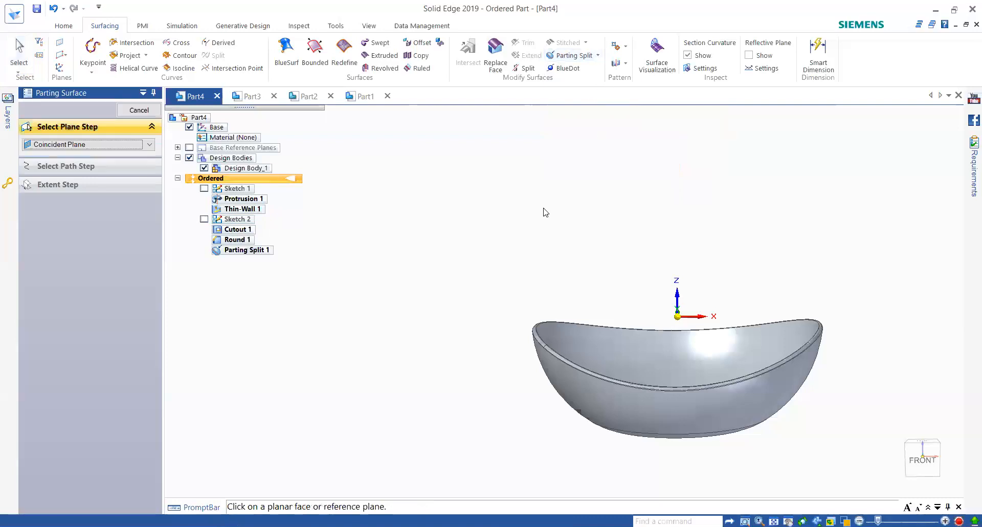
scroll(575, 356, "up", 5)
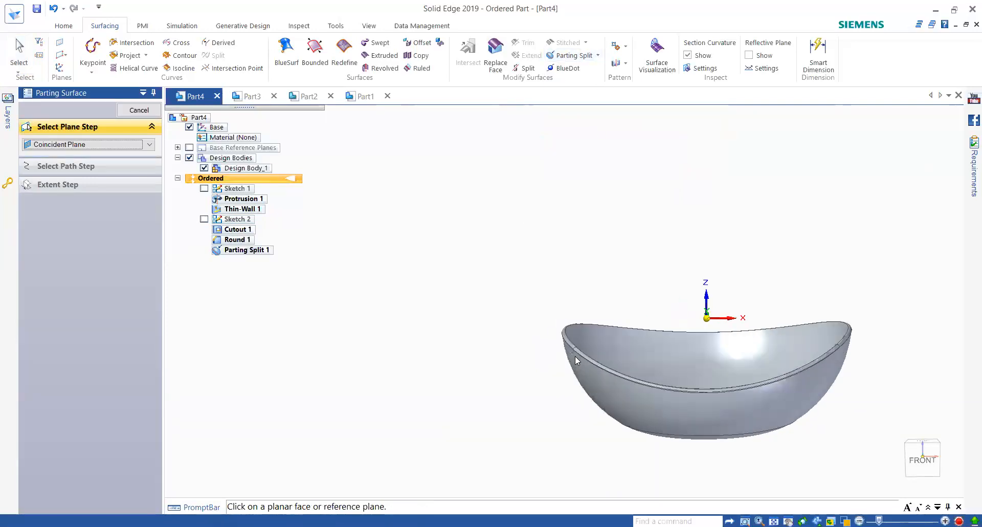
middle_click_drag(595, 333, 567, 336)
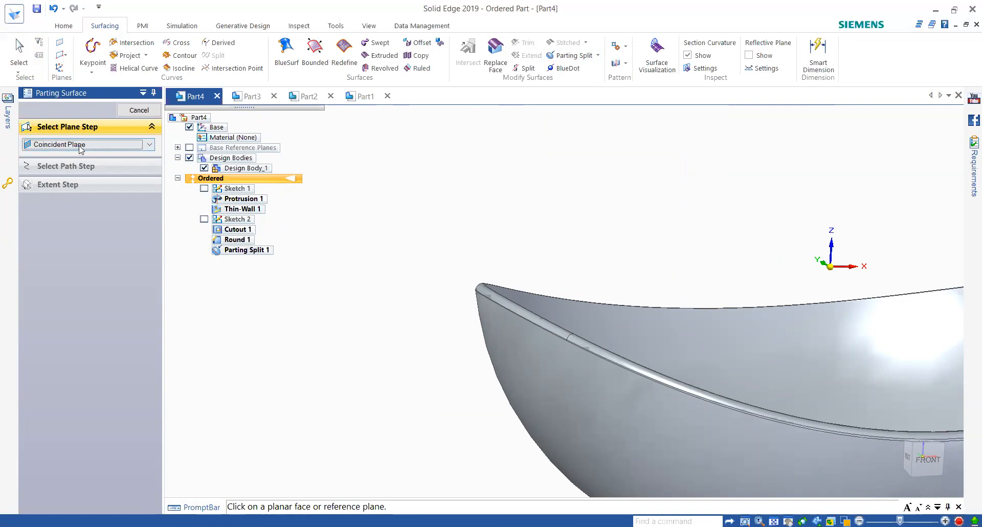
scroll(220, 272, "down", 5)
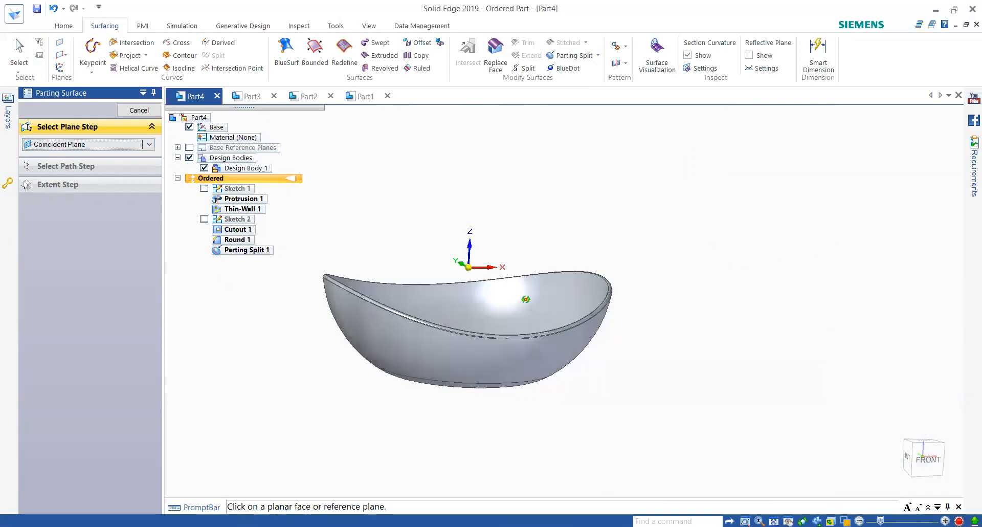
left_click(490, 266)
Choose the Parting Split 1 edge chain around the tub's outer rim as the parting surface path and accept it
middle_click_drag(600, 358, 633, 331)
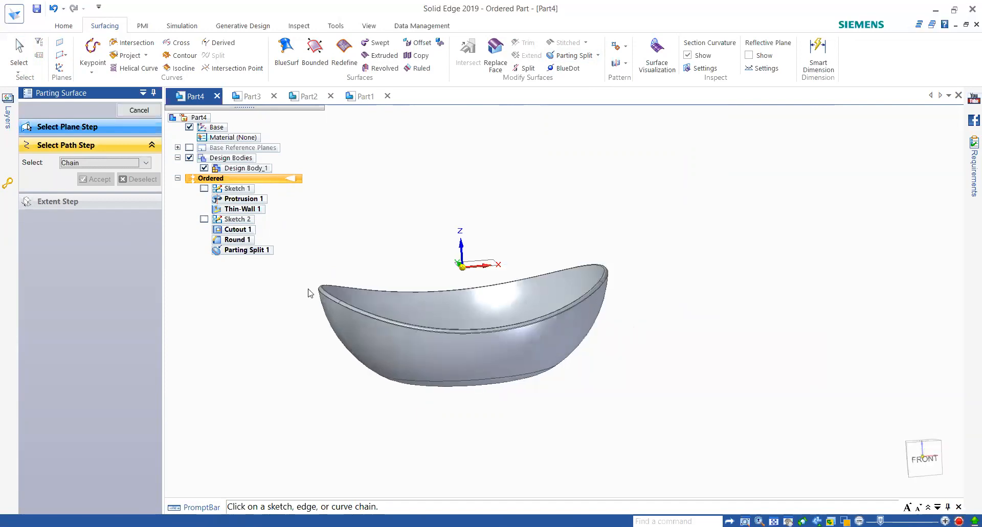
scroll(330, 294, "up", 6)
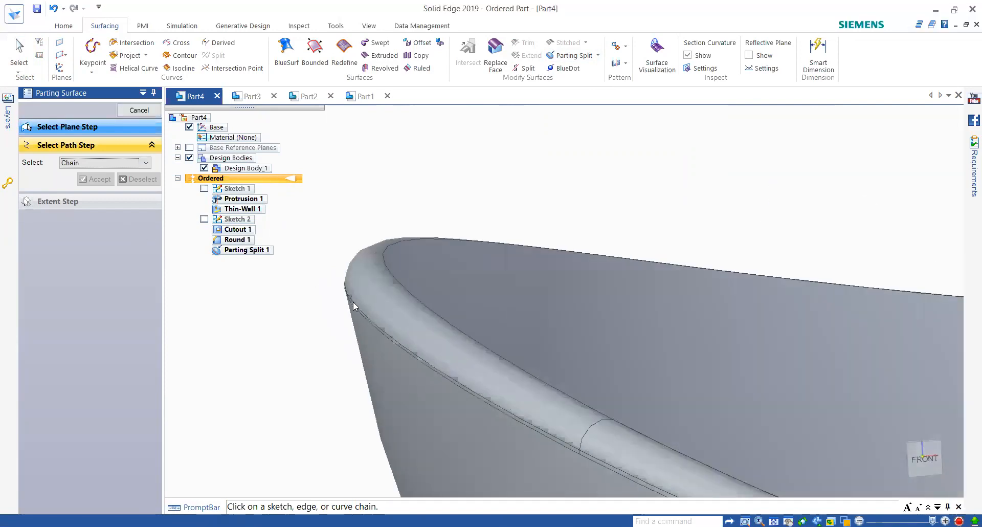
scroll(353, 302, "up", 3)
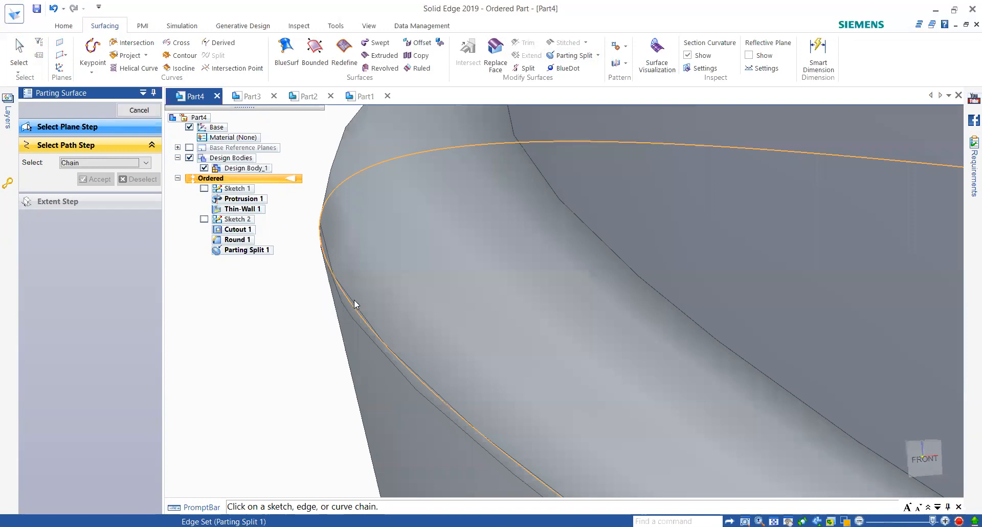
middle_click_drag(336, 310, 334, 236)
left_click(333, 237)
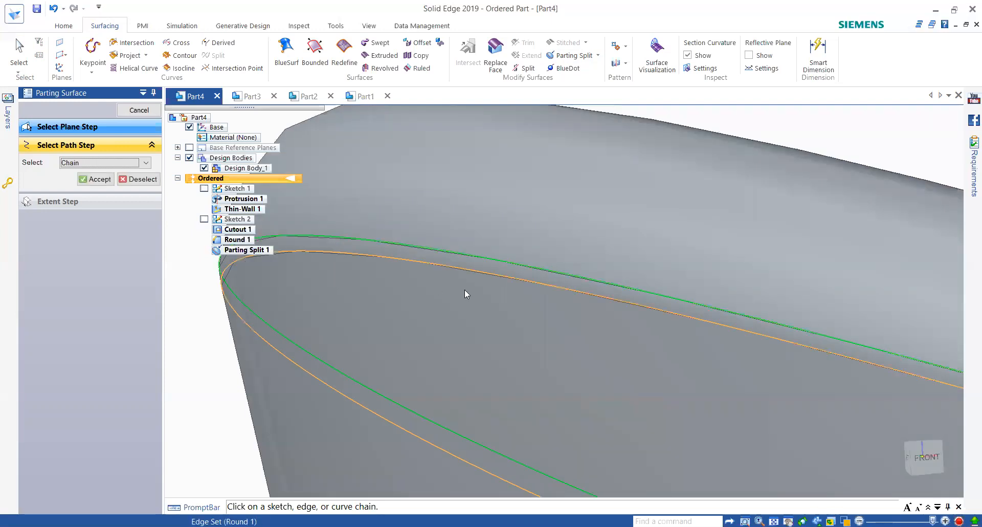
scroll(464, 294, "down", 2)
left_click(103, 177)
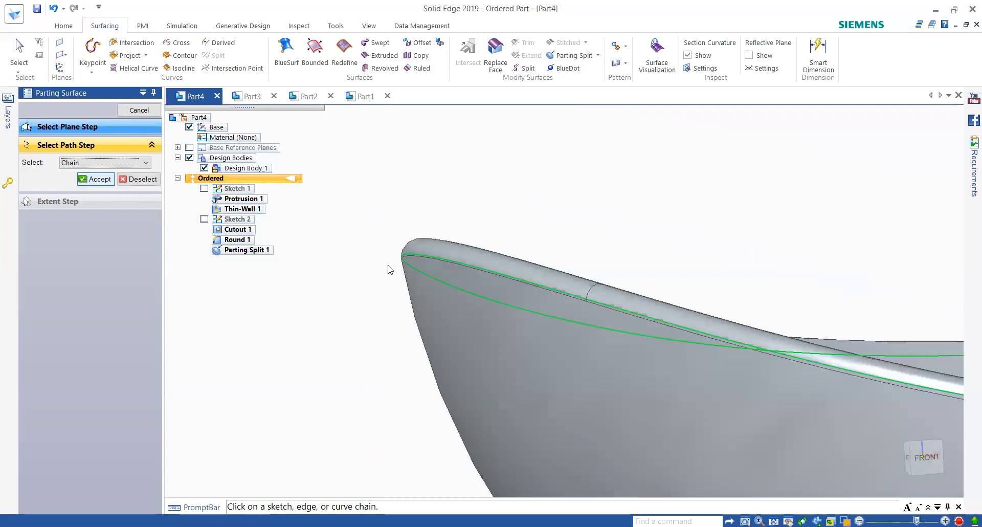
Extend the parting surface 50 mm outward from the rim and finish the feature
middle_click_drag(308, 295, 307, 297)
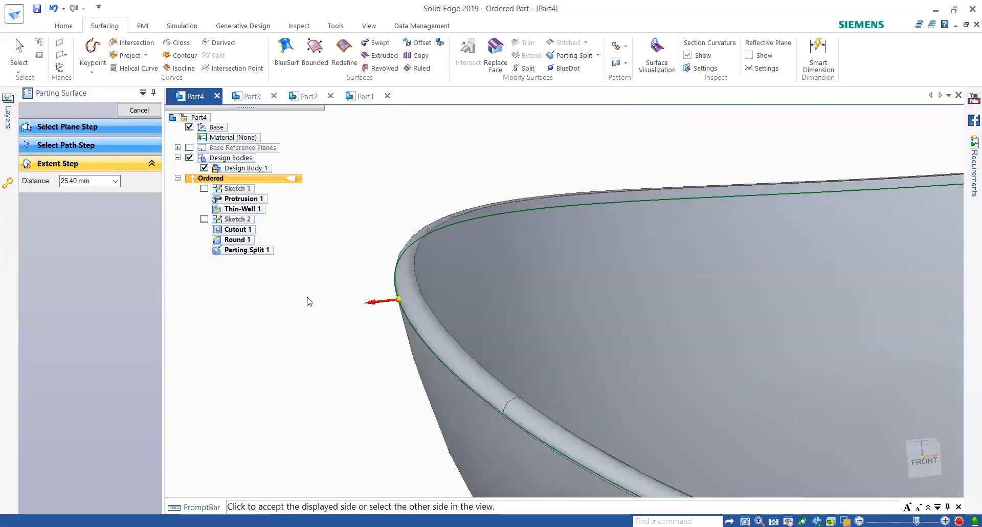
left_click(92, 184)
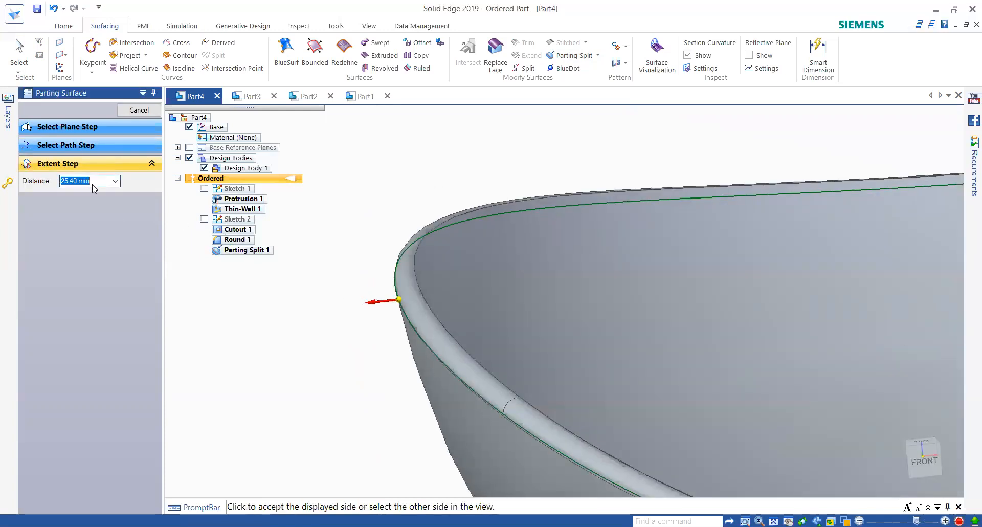
type("50")
key("Return")
left_click(255, 328)
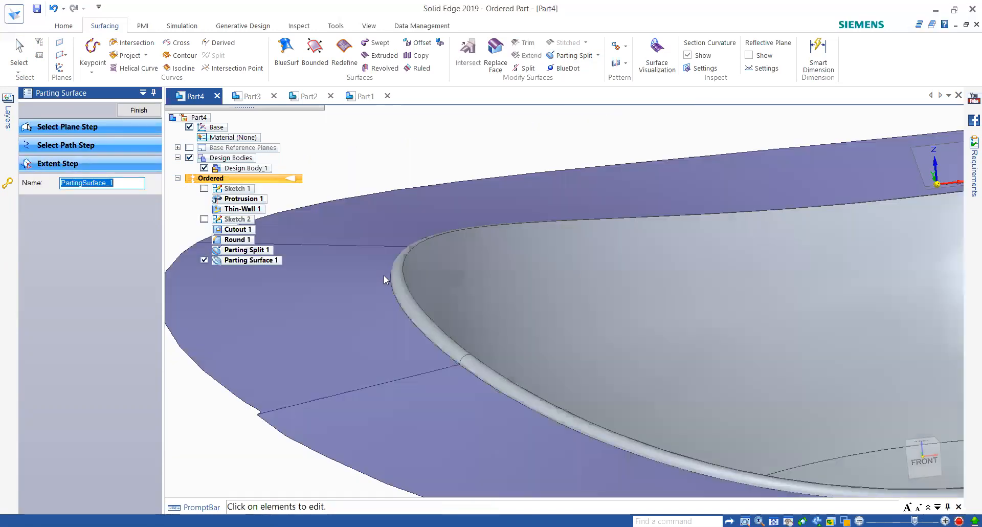
scroll(384, 275, "down", 5)
middle_click_drag(419, 324, 353, 300)
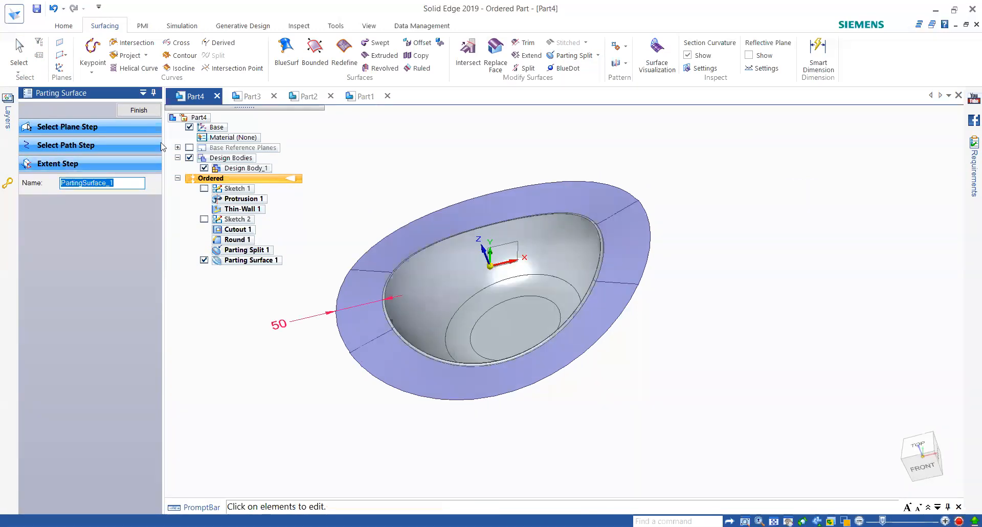
left_click(147, 108)
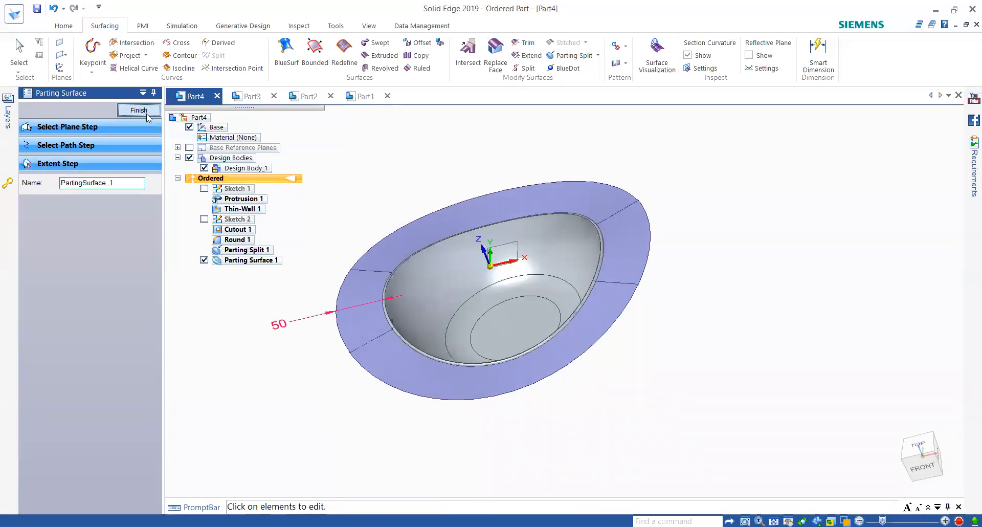
Switch to the Part2 document and hide its Intersect 1 feature, design body and base coordinate system
left_click(251, 97)
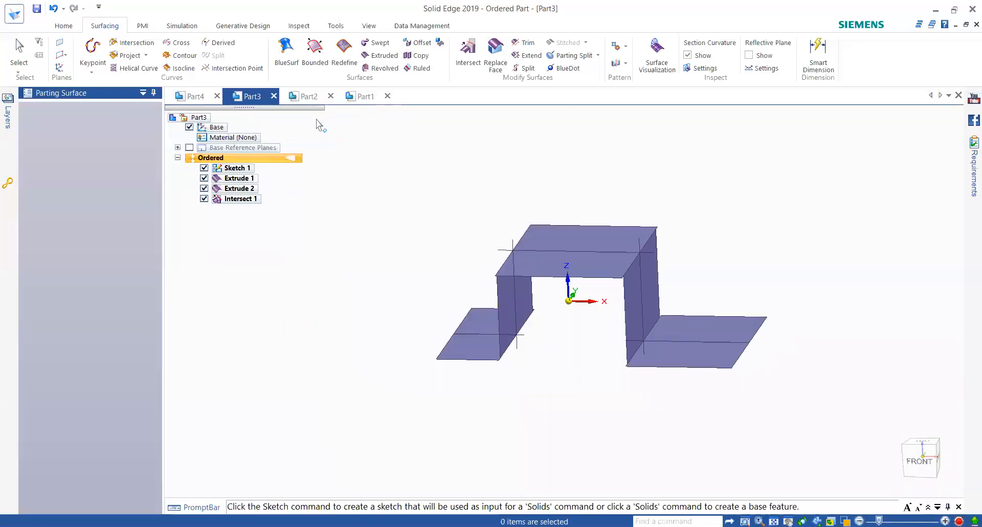
left_click(306, 96)
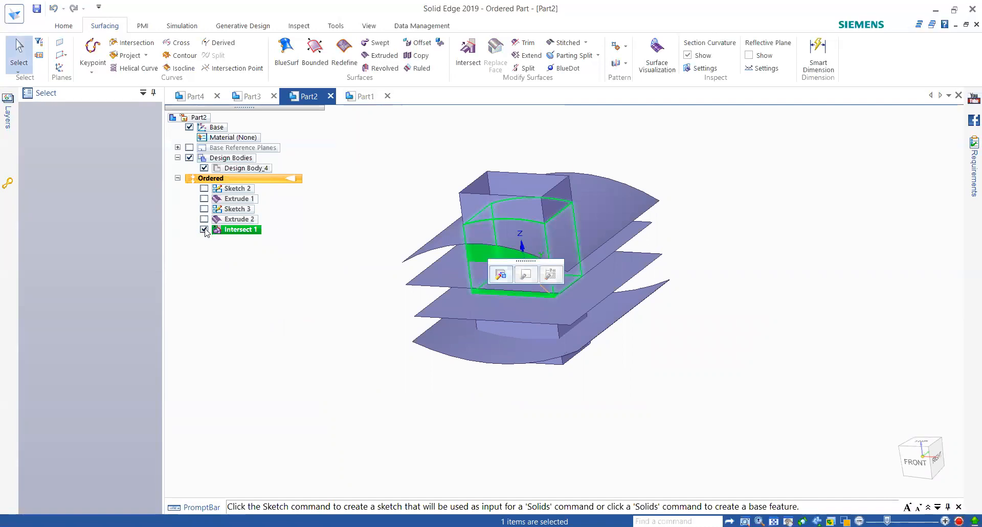
left_click(205, 209)
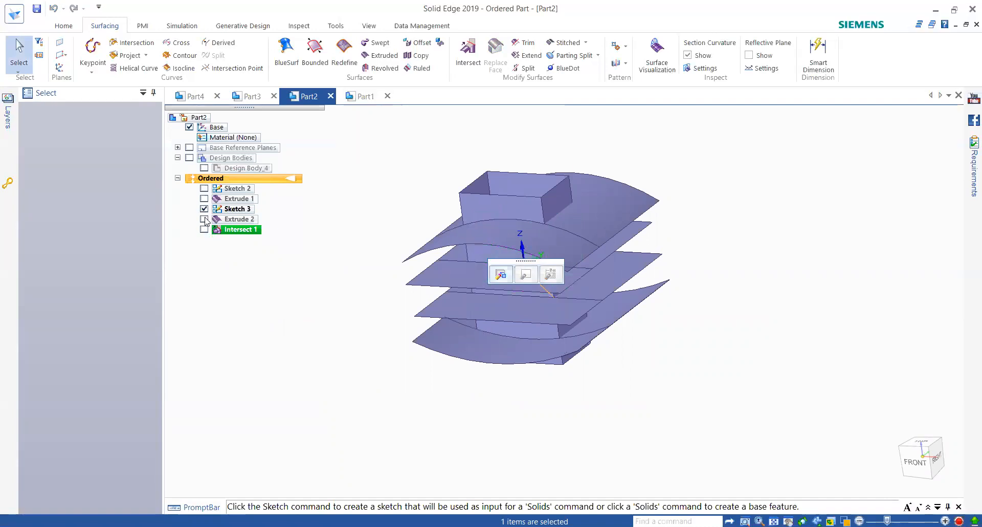
left_click_drag(592, 397, 703, 410)
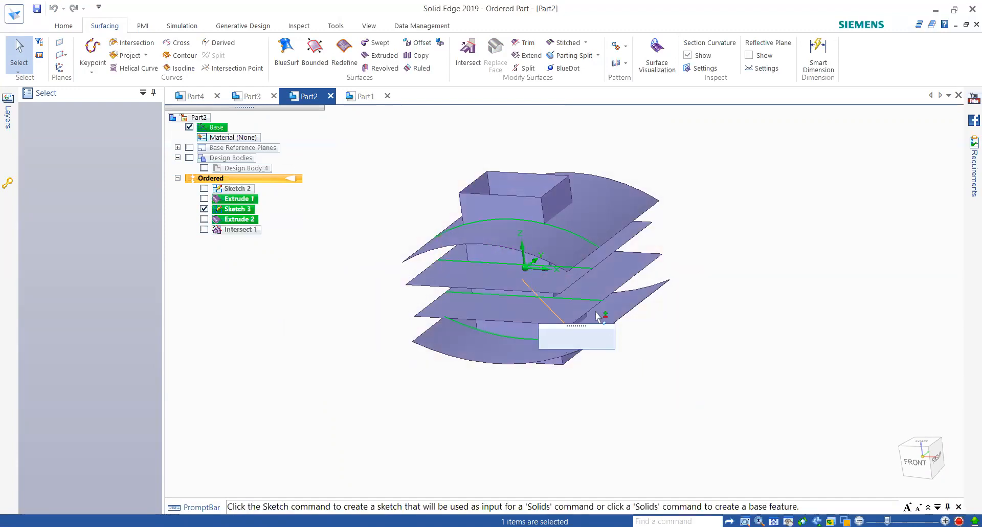
right_click(611, 283)
left_click(647, 420)
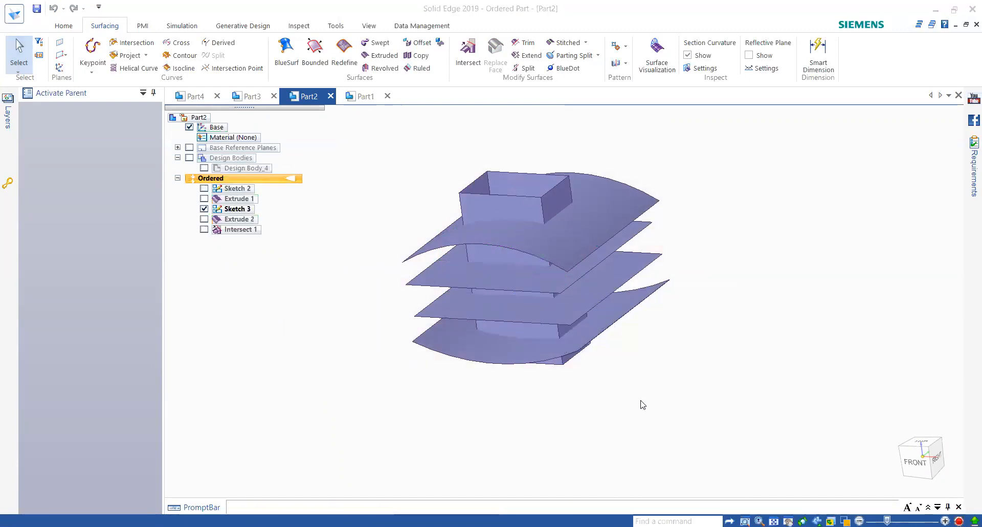
Show Sketch 3, which holds the curves of the stacked surfaces
right_click(635, 314)
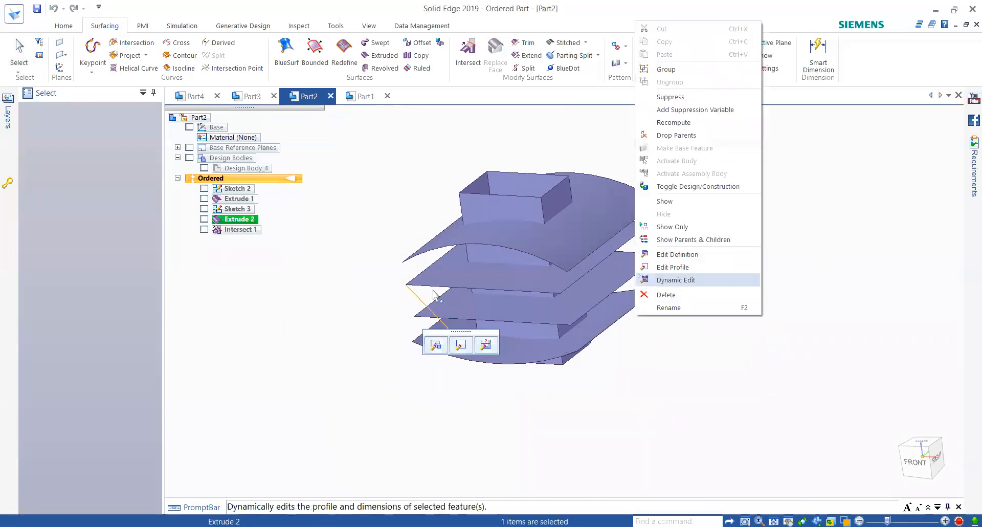
left_click(205, 229)
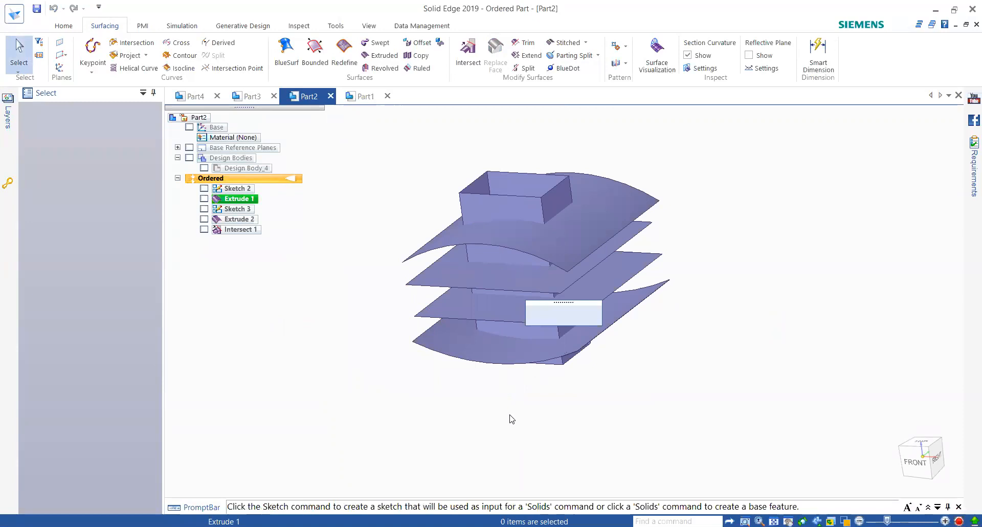
right_click(507, 390)
left_click(337, 388)
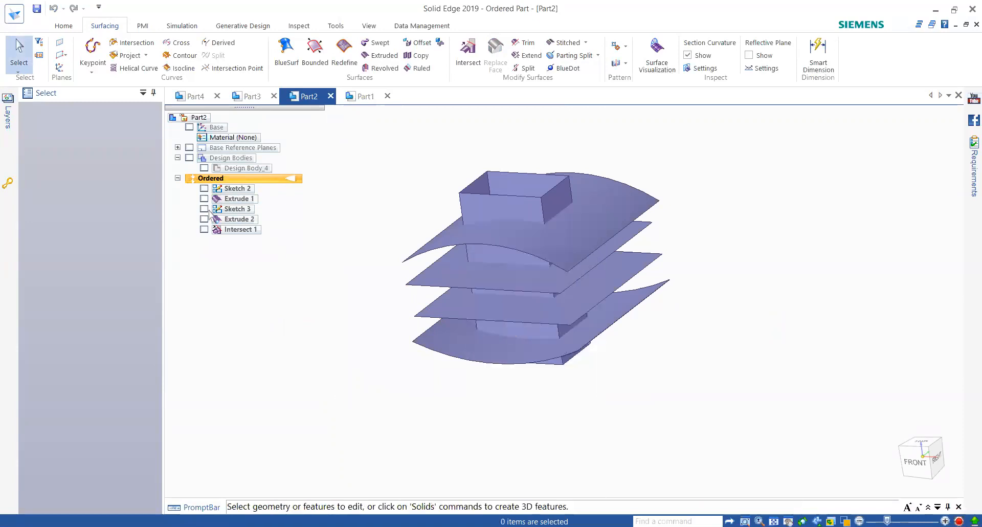
right_click(236, 214)
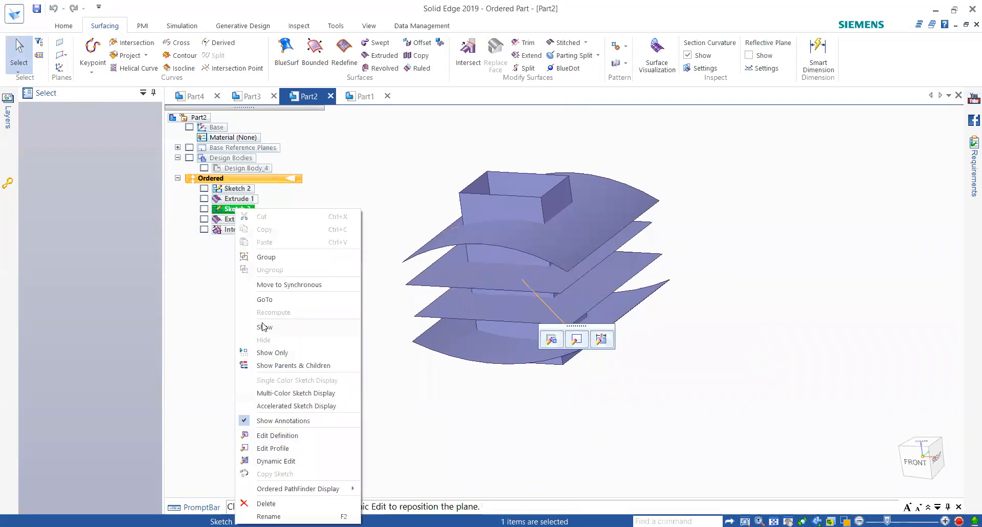
left_click(272, 361)
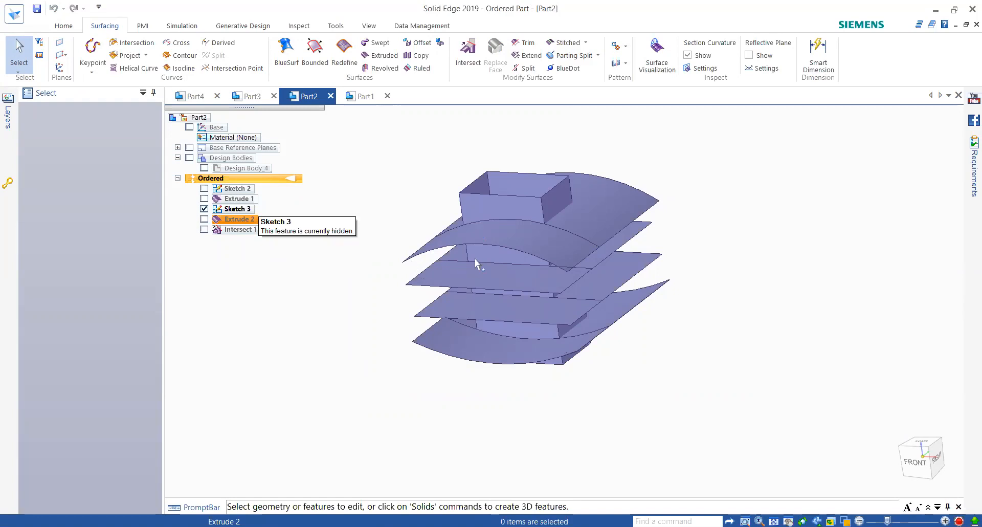
Delete the Intersect 1 feature from Part2
right_click(483, 197)
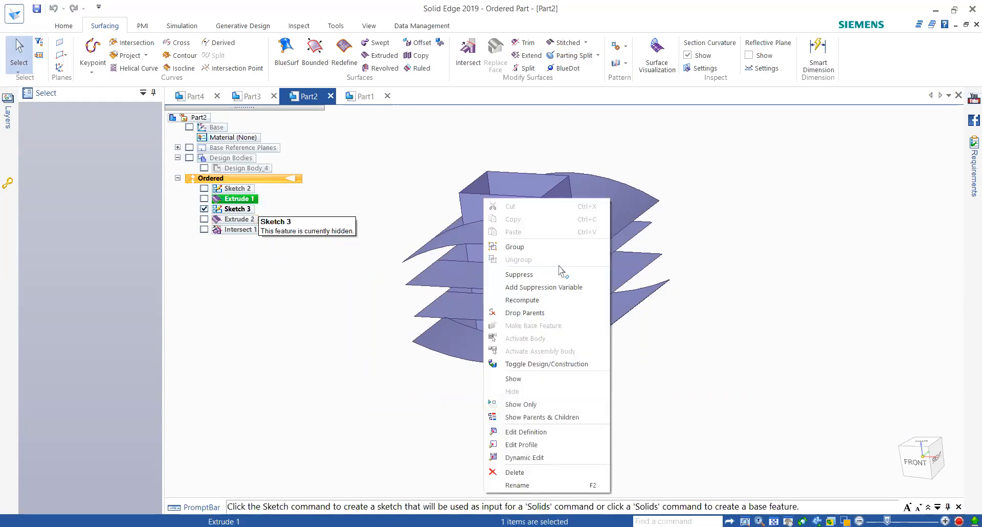
left_click(387, 410)
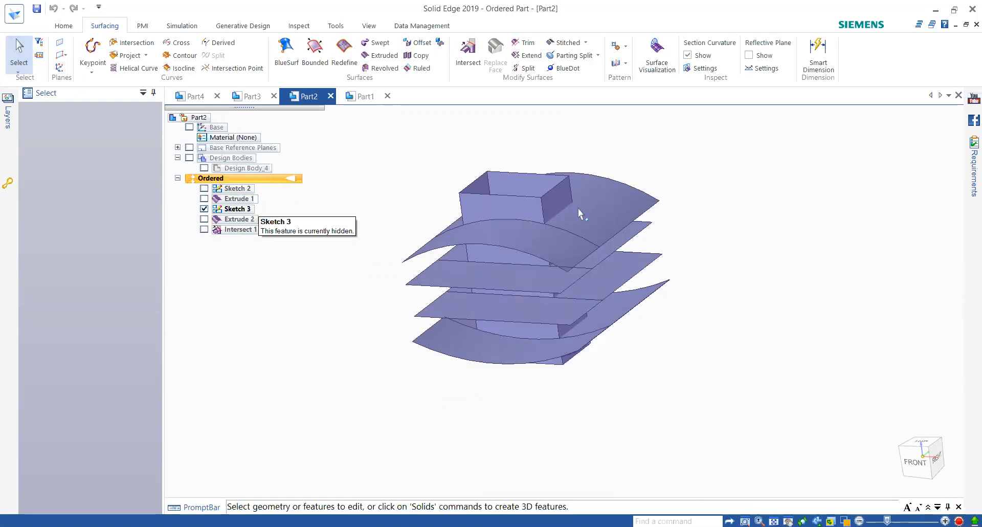
right_click(528, 221)
left_click(468, 247)
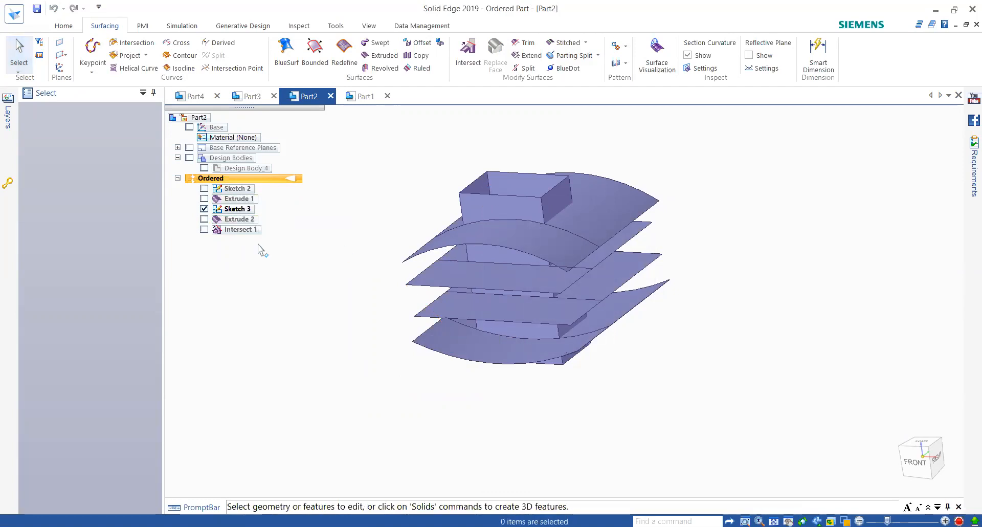
right_click(229, 230)
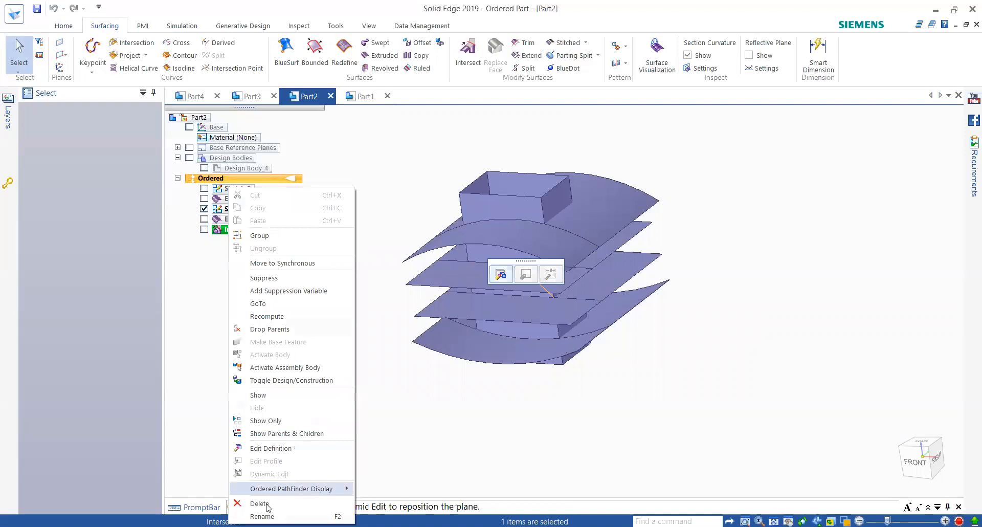
left_click(269, 500)
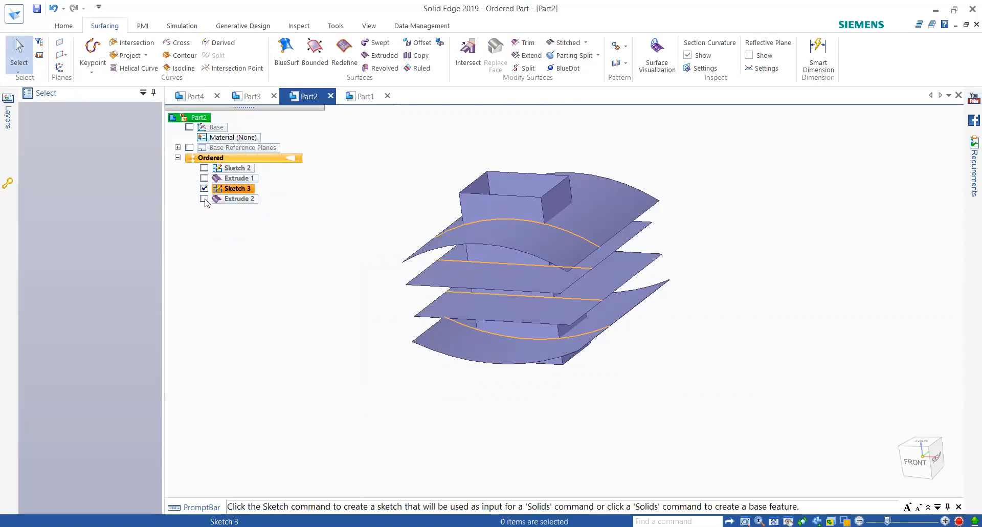
Hide Extrude 1, Extrude 2 and Sketch 2, leaving only Sketch 3 displayed
left_click(204, 199)
left_click(204, 178)
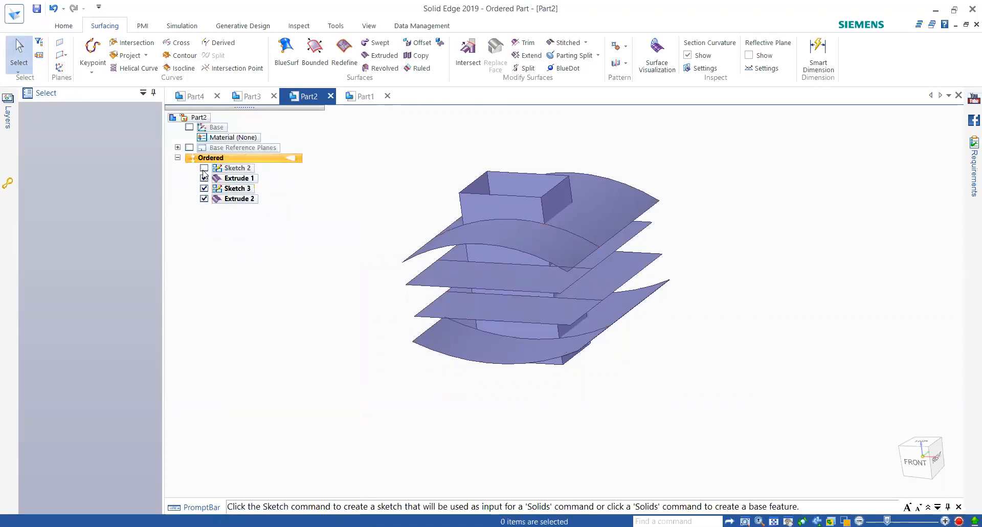
left_click(204, 168)
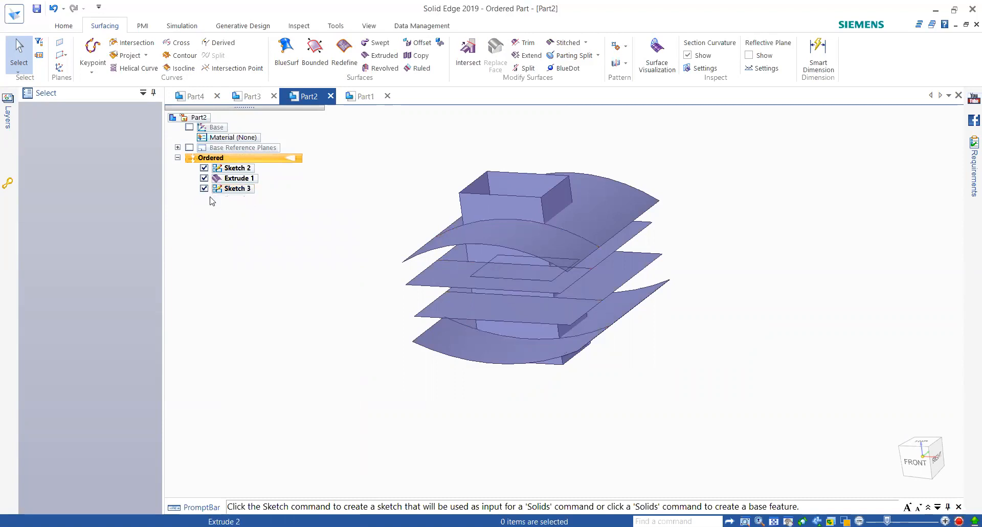
left_click(204, 178)
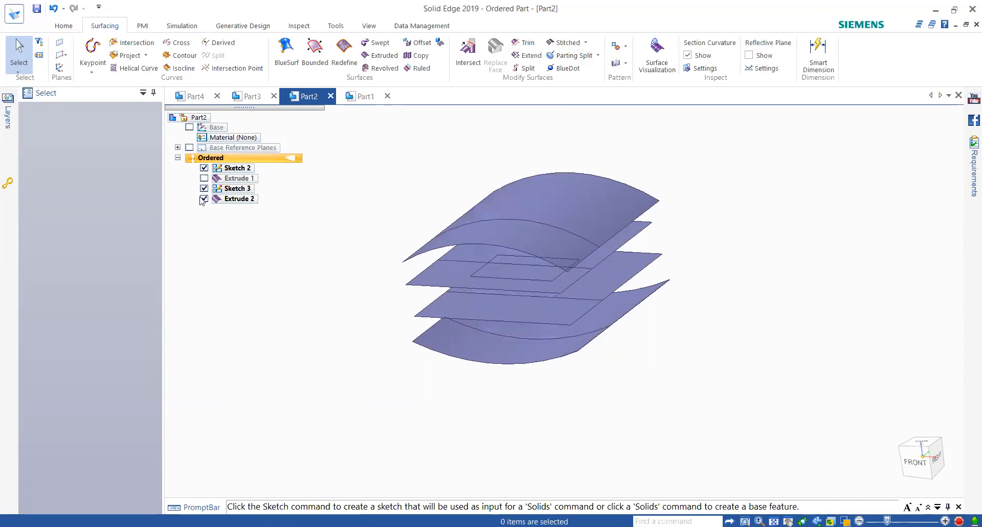
left_click(204, 199)
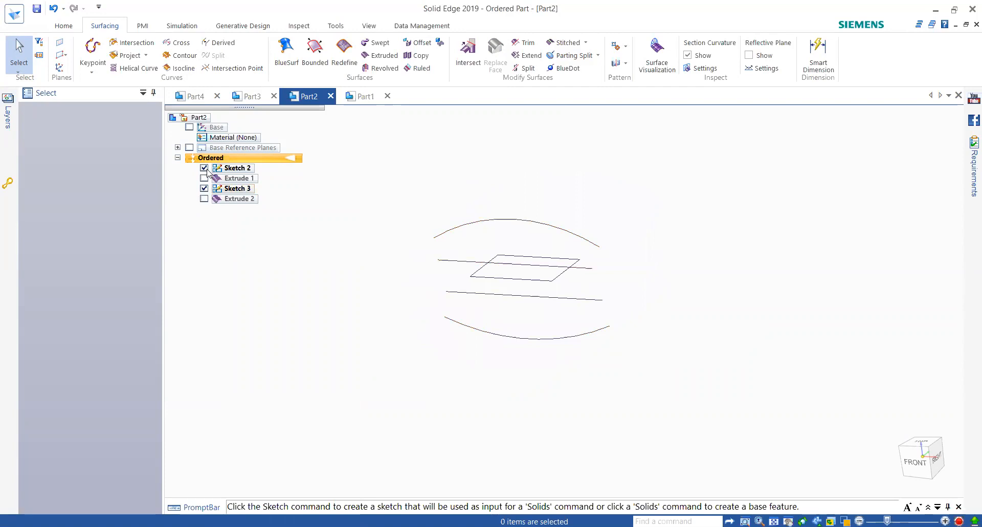
left_click(204, 168)
middle_click_drag(430, 353, 478, 355)
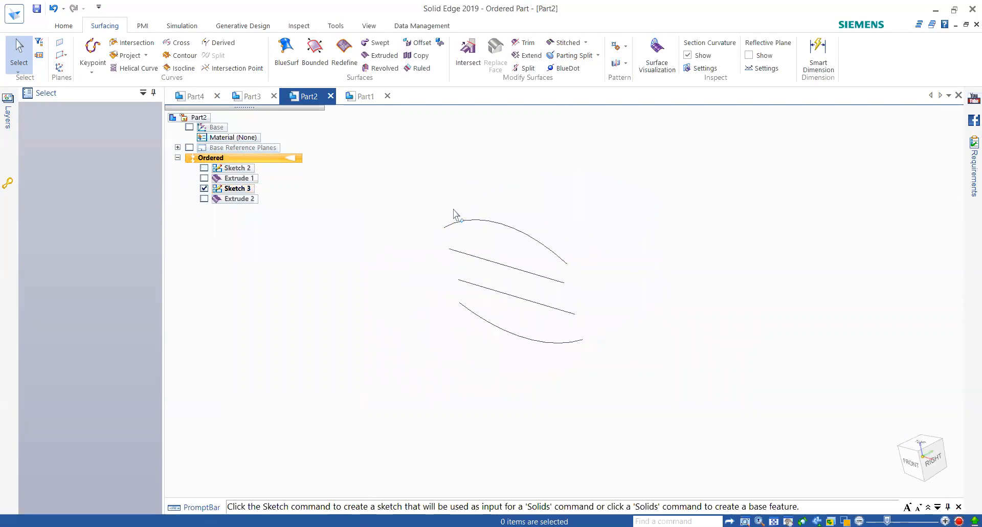
Start a Parting Surface with the horizontal base reference plane and use Sketch 3's upper arc as its path
left_click(603, 84)
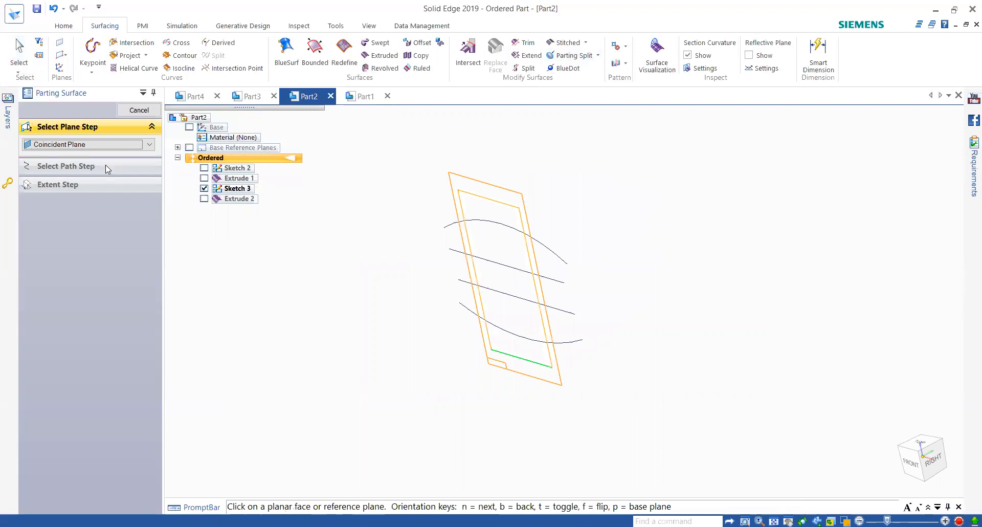
left_click(189, 148)
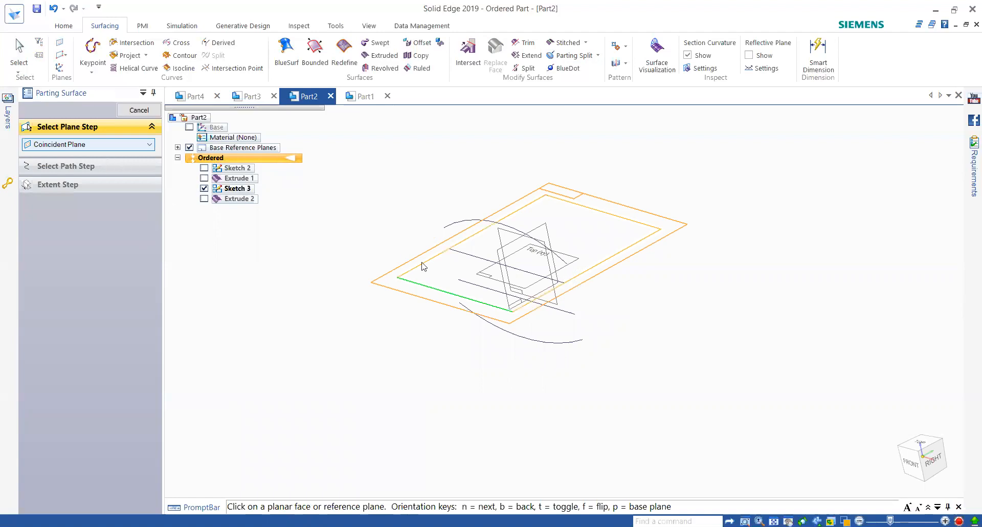
left_click(99, 180)
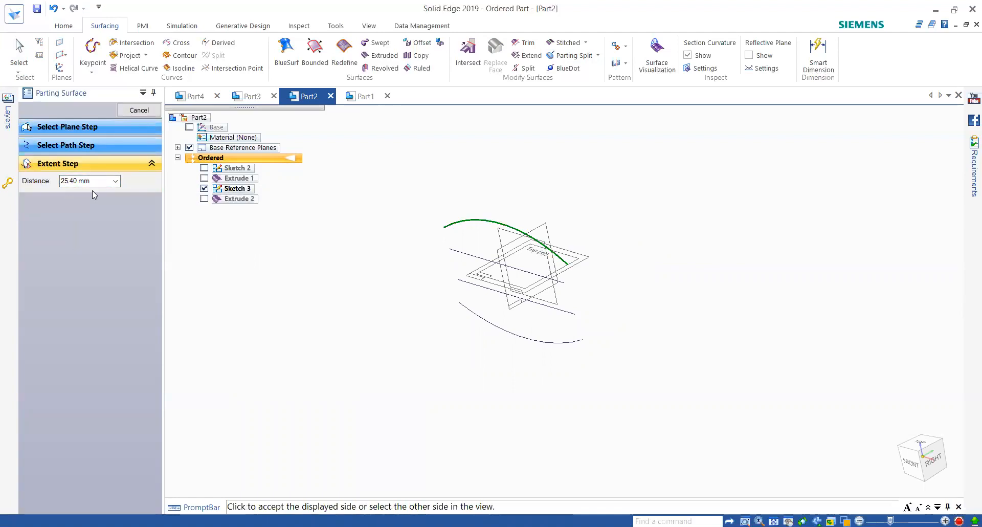
Try to extend the parting surface 50 mm from the upper arc toward the rear side
left_click(102, 182)
type("50")
key("Return")
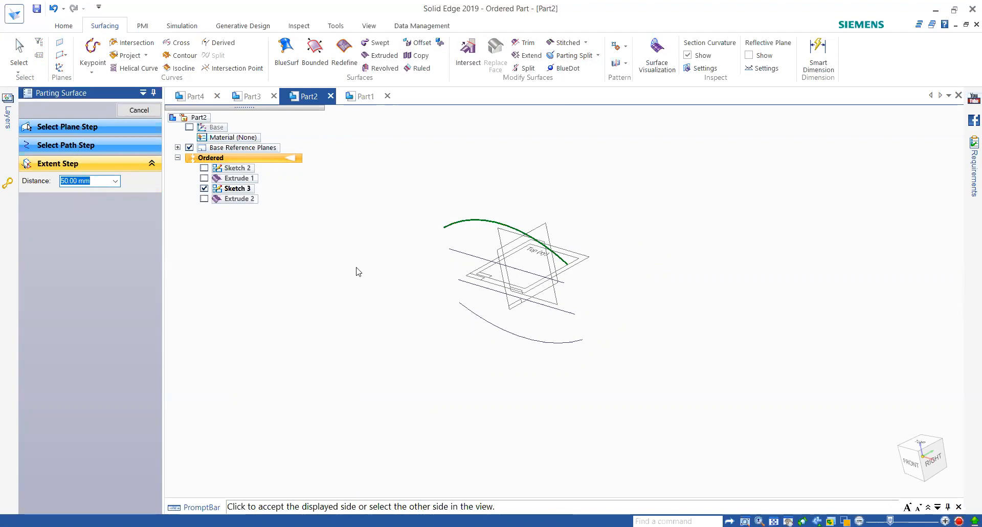
left_click(538, 210)
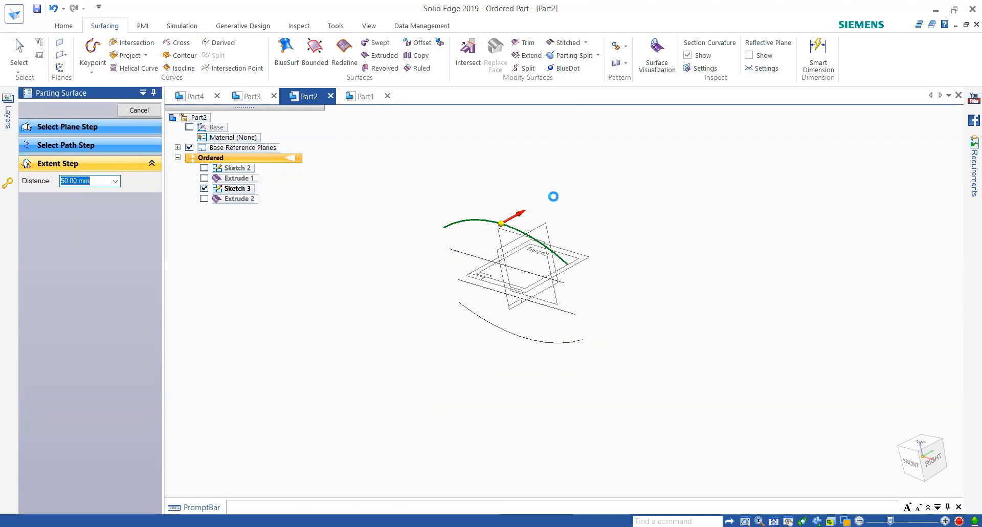
left_click(463, 299)
key("Return")
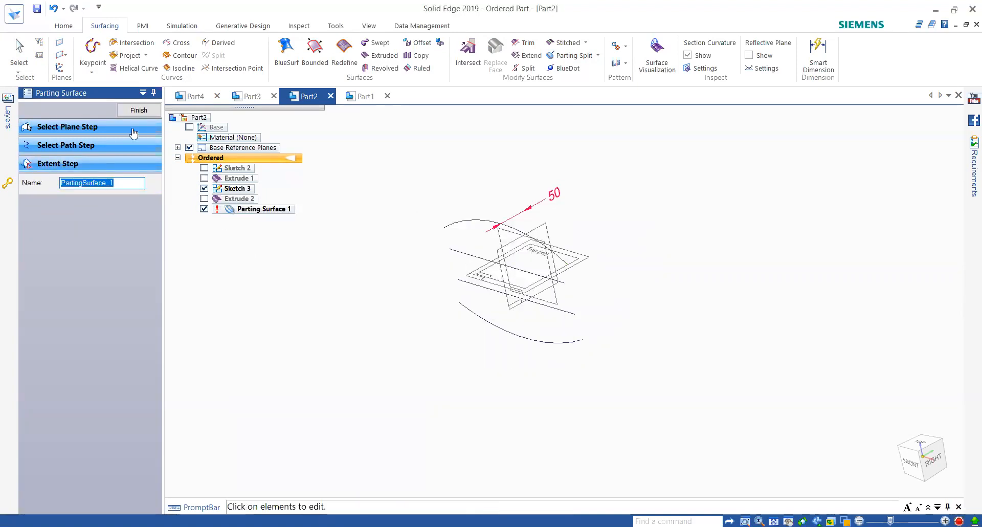
key("Escape")
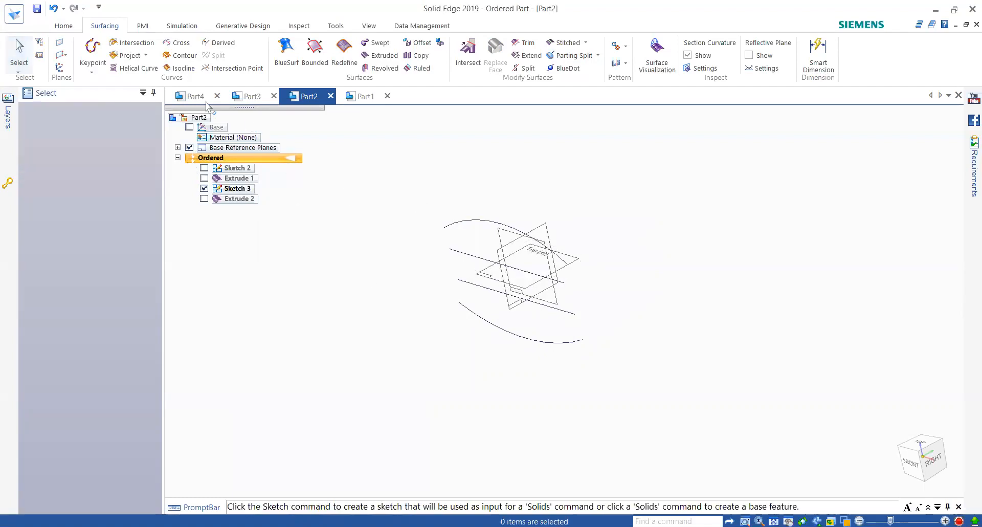
Switch to the Part3 document and hide Extrude 1, Extrude 2 and Intersect 1, keeping Sketch 1 displayed
key("ctrl+Tab")
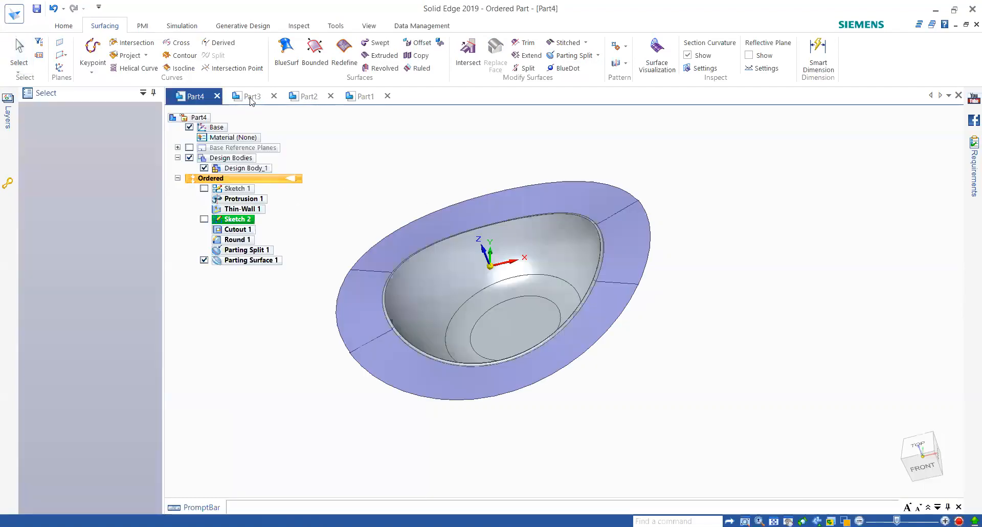
left_click(475, 227)
key("ctrl+Tab")
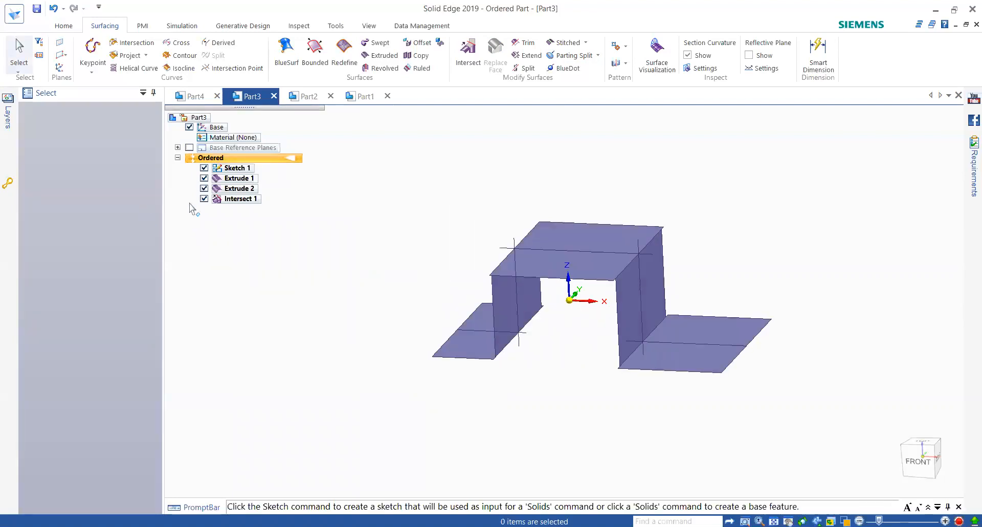
left_click(204, 199)
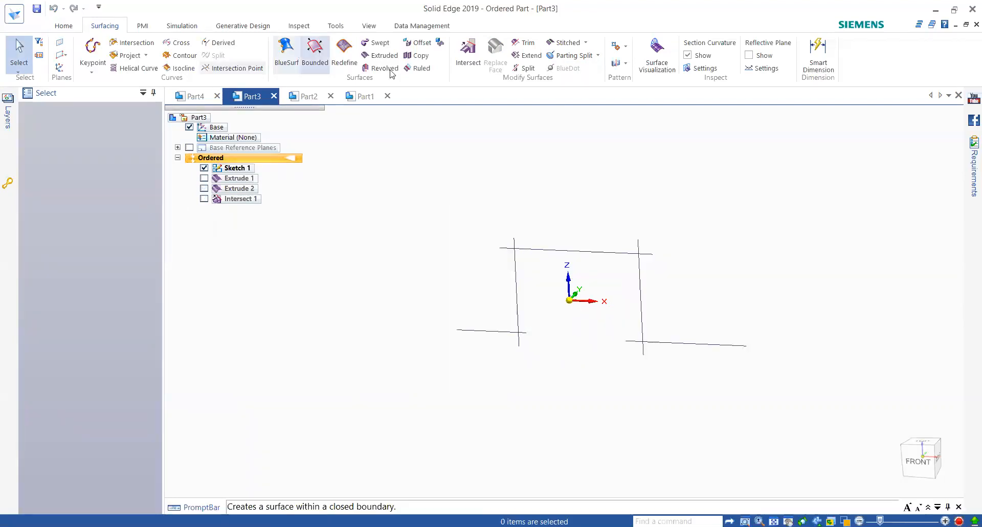
left_click(598, 56)
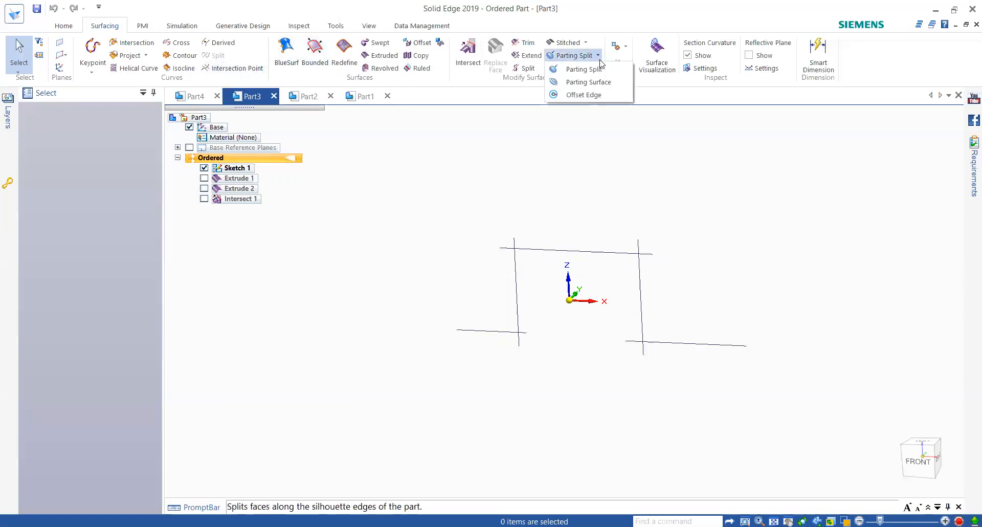
left_click(589, 82)
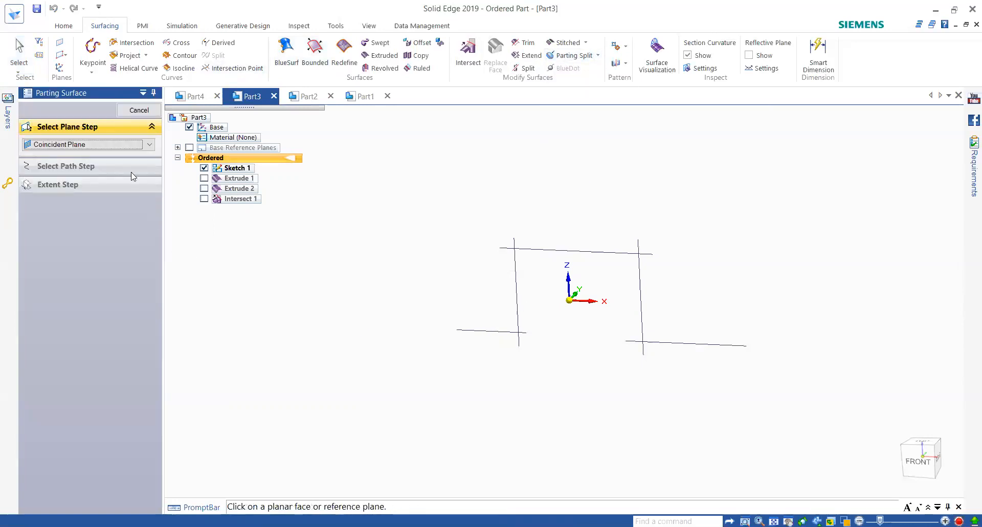
left_click(114, 145)
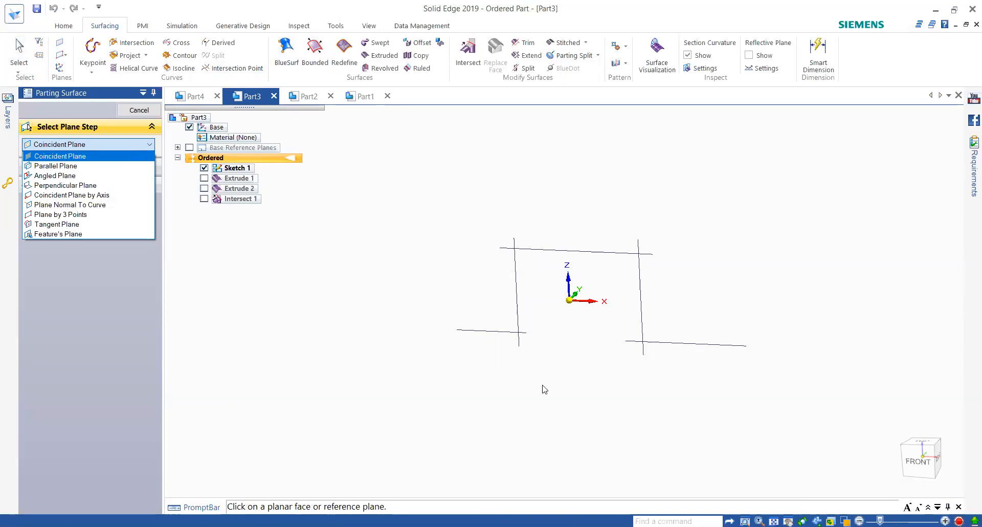
left_click(149, 111)
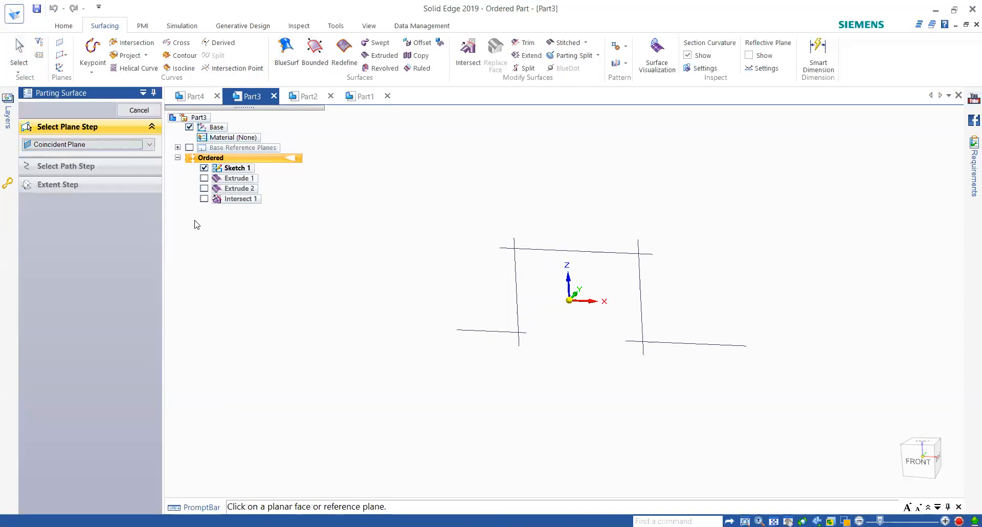
key("Escape")
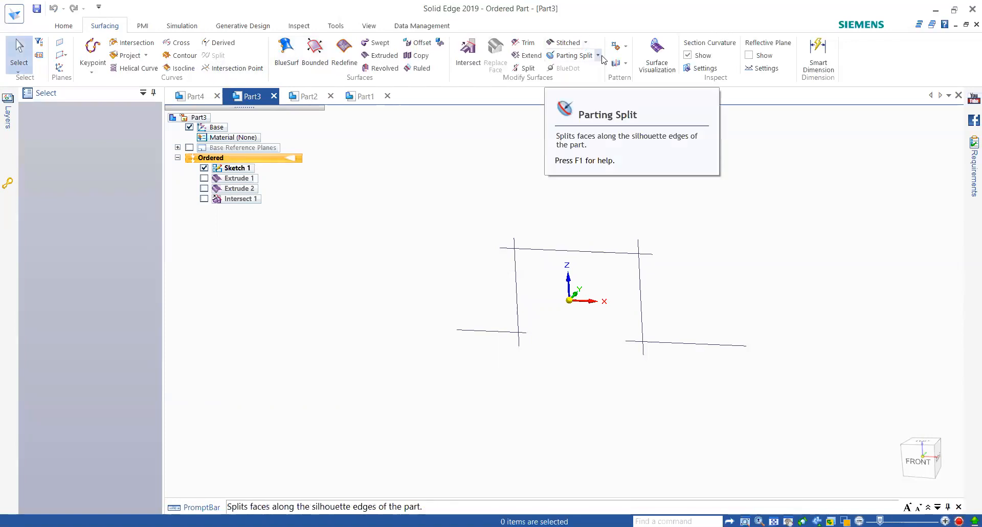
left_click(601, 56)
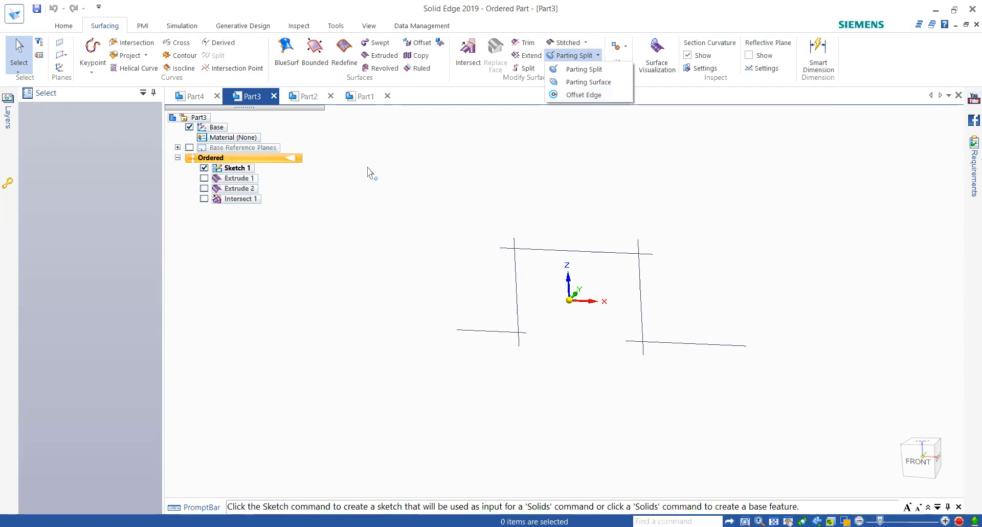
left_click(312, 97)
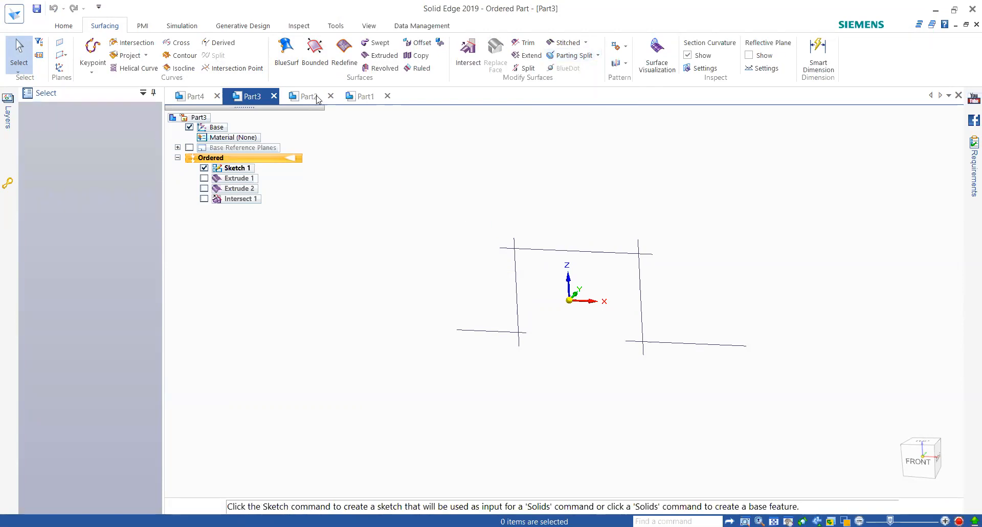
left_click(309, 96)
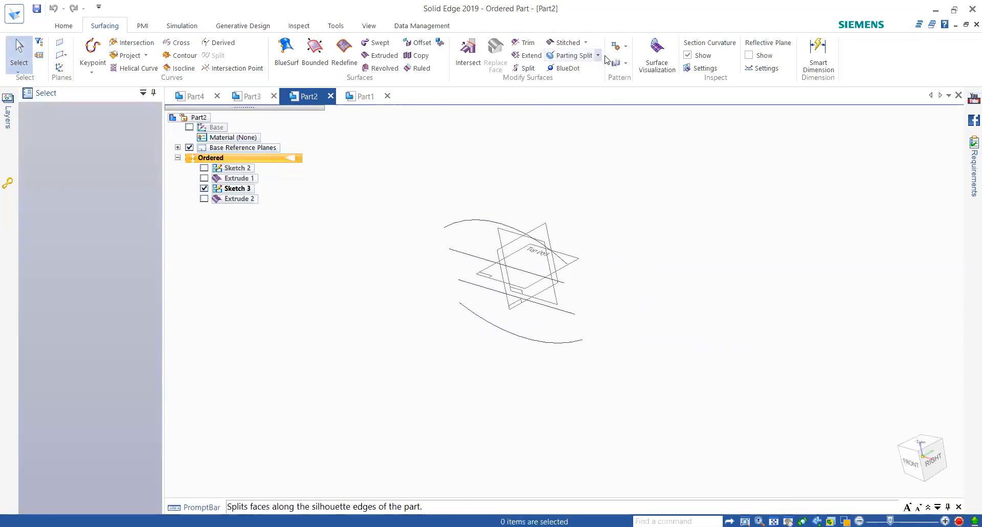
left_click(599, 56)
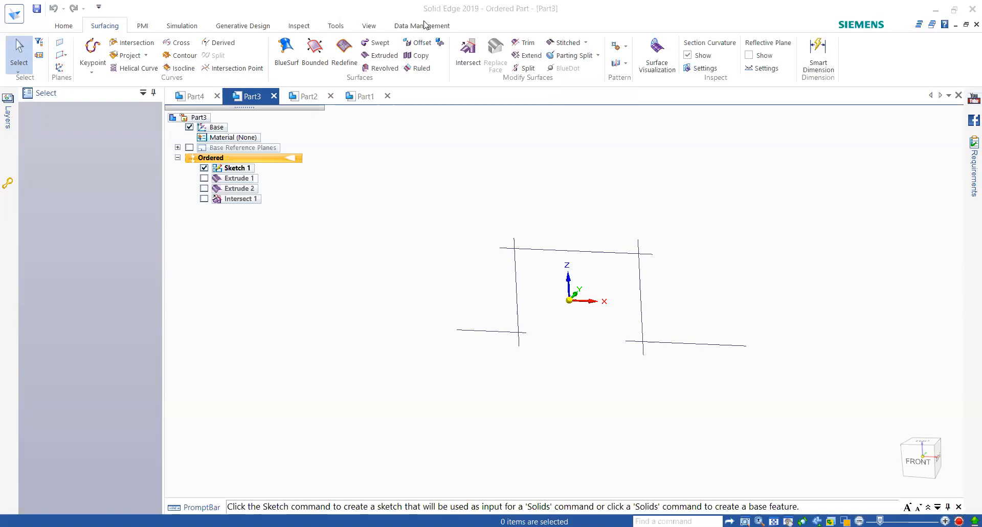
left_click(307, 97)
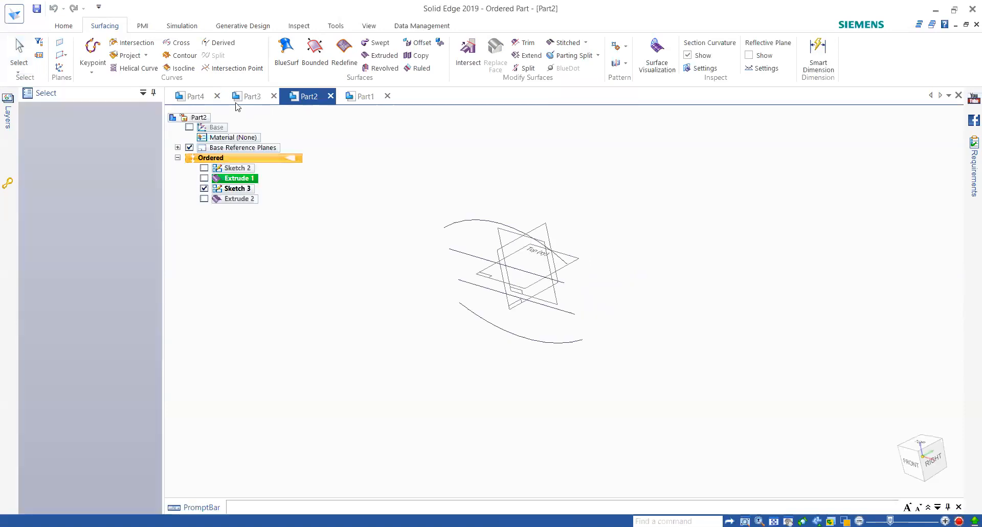
Switch to the Part4 document and hide Parting Surface 1, leaving only the tub body displayed
left_click(190, 96)
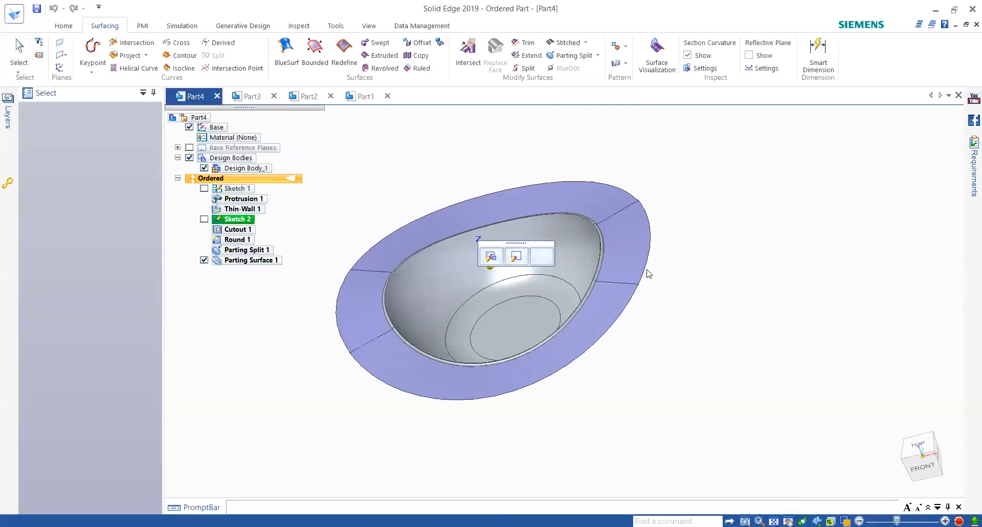
middle_click_drag(671, 260, 670, 266)
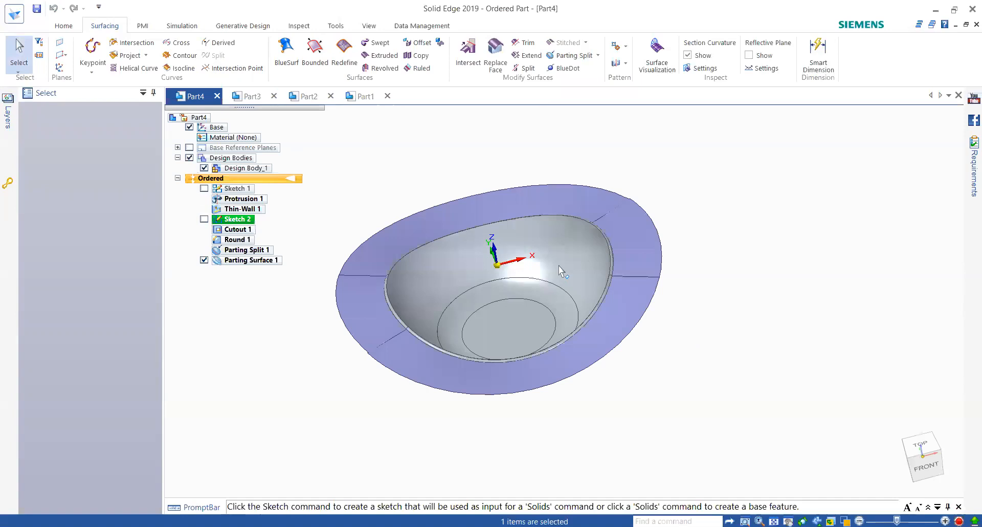
left_click(205, 259)
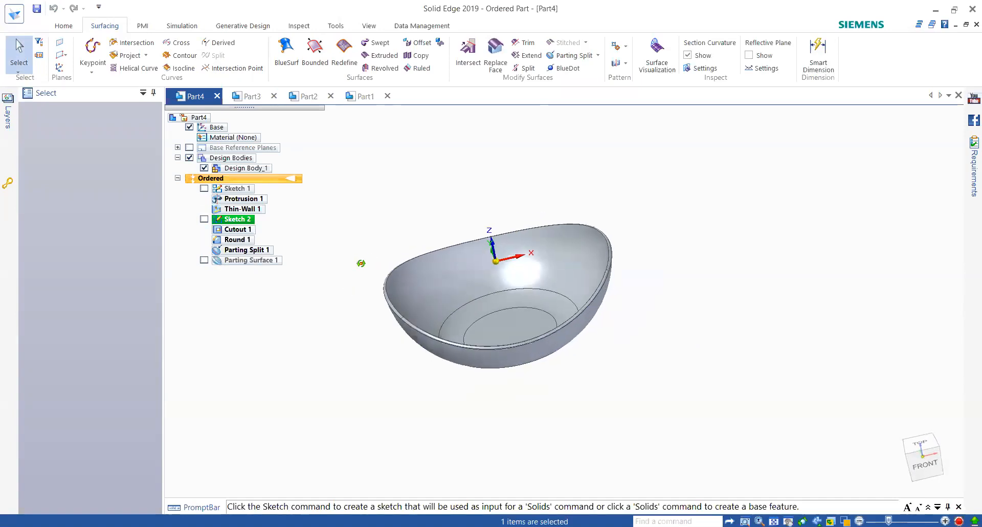
middle_click_drag(458, 283, 461, 284)
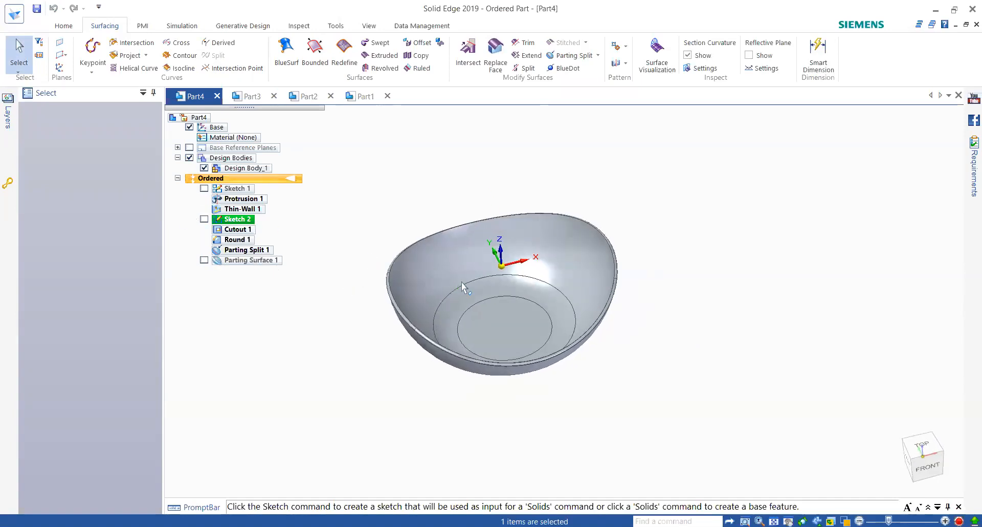
Start Offset Edge with chain selection and pick the larger circular edge around the tub's bottom inside
left_click(598, 55)
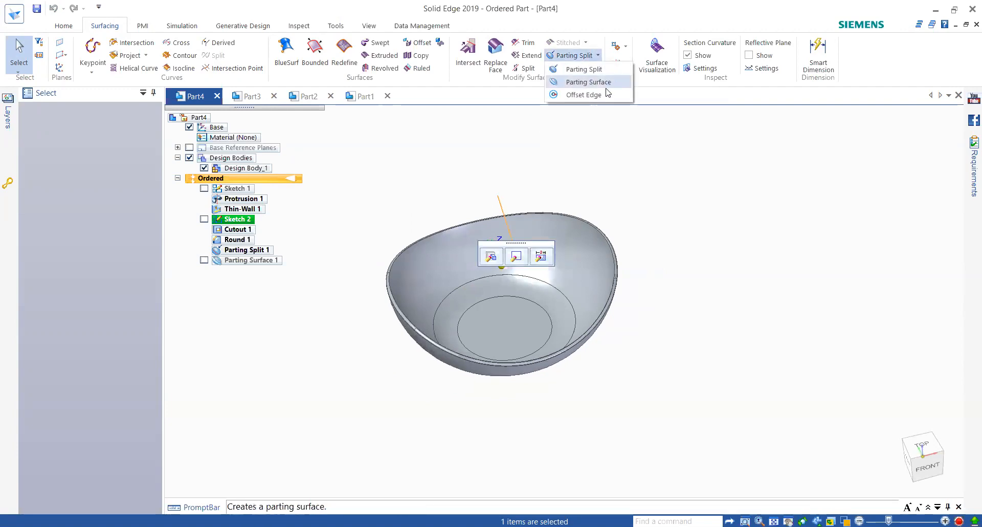
left_click(583, 94)
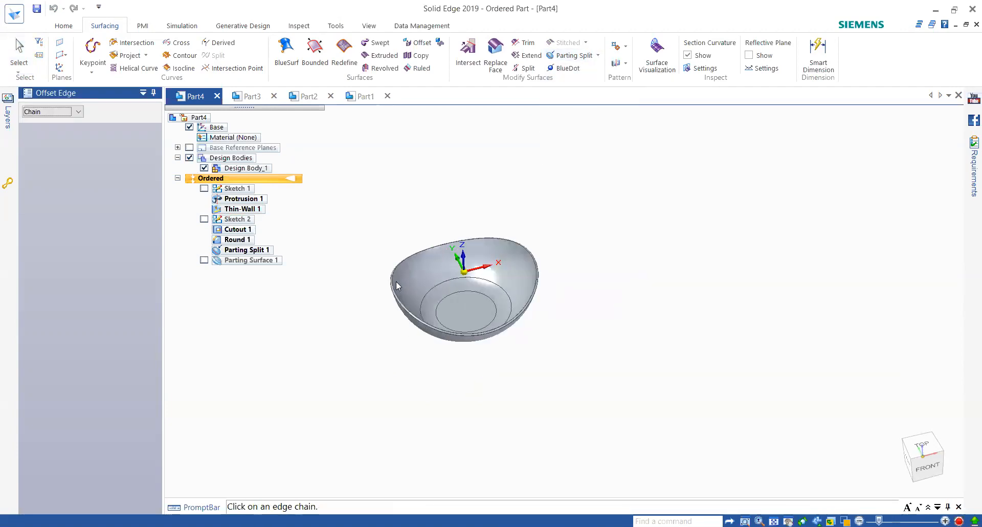
scroll(395, 280, "up", 3)
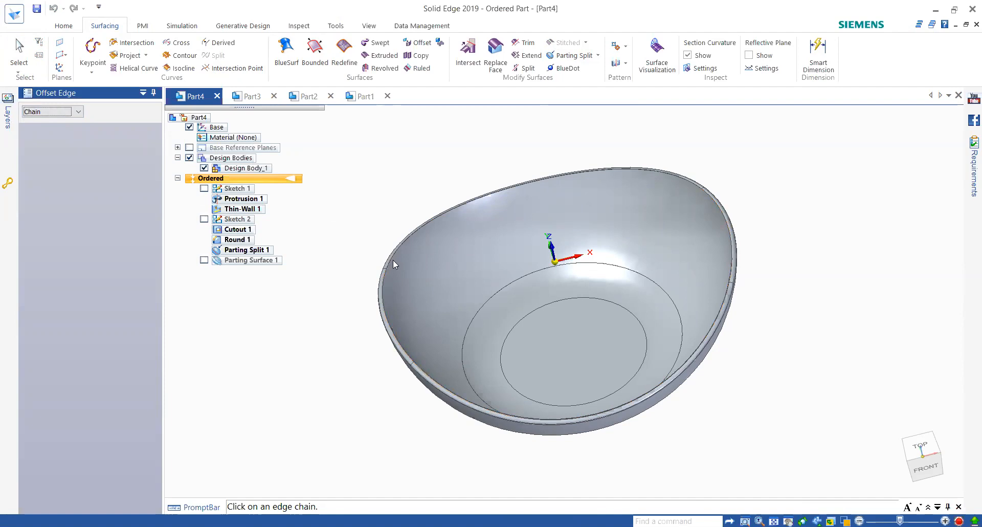
scroll(720, 370, "up", 3)
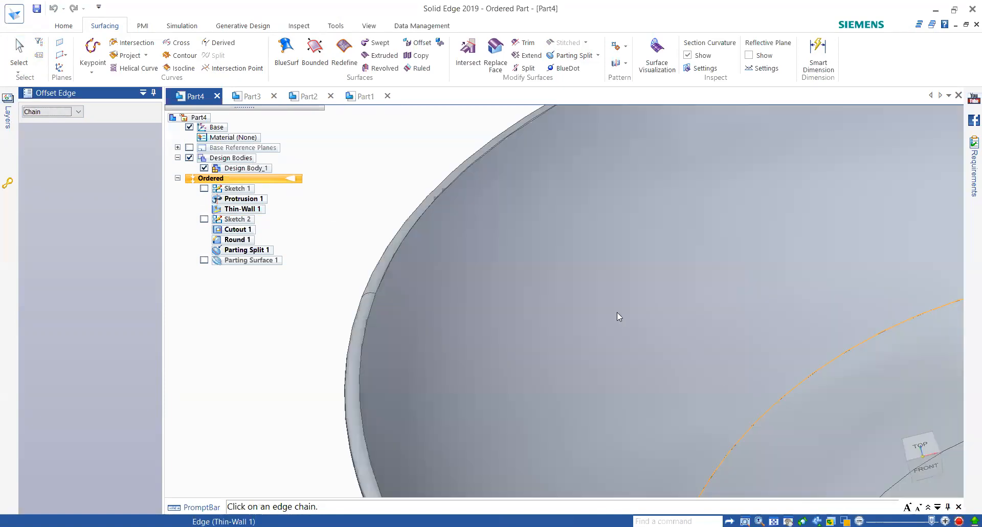
scroll(617, 315, "down", 4)
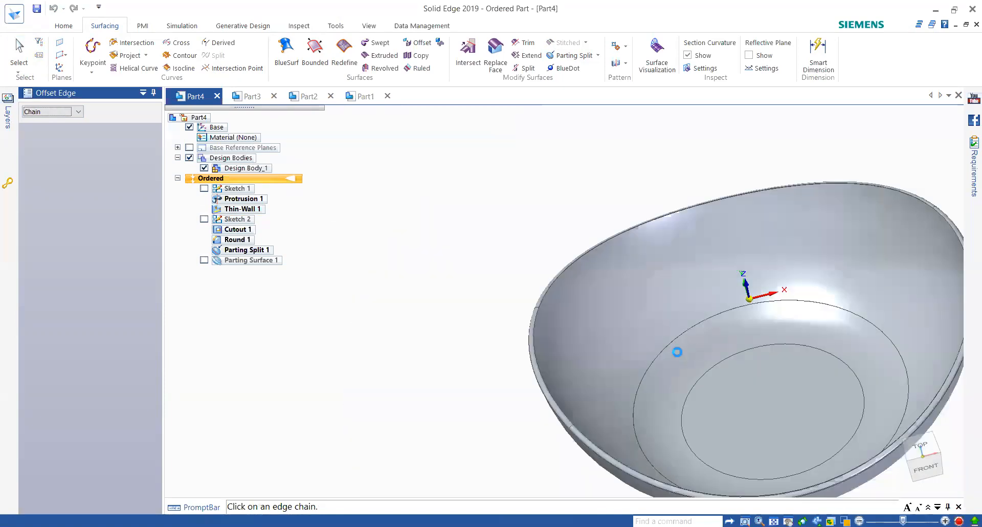
left_click(633, 393)
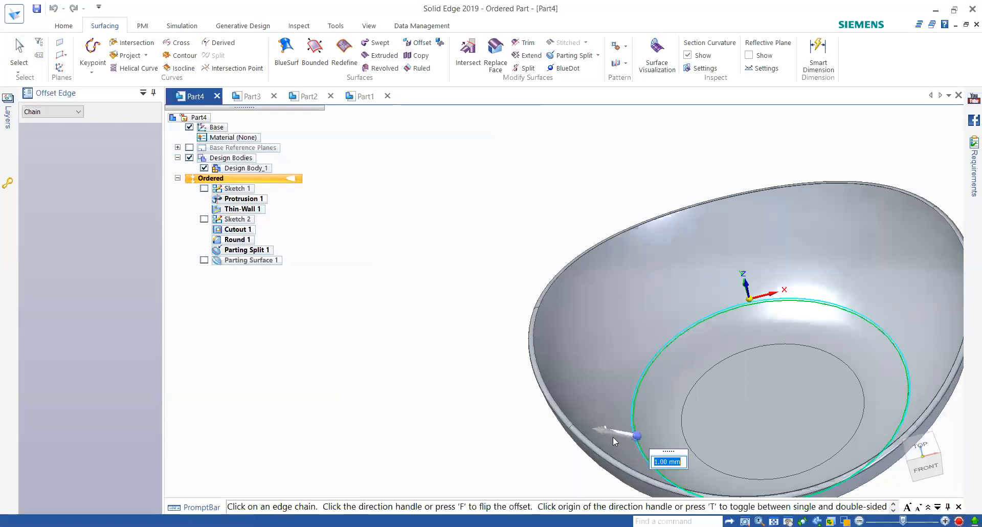
Set the edge offset distance to 10 mm, directed outward toward the tub's rim
left_click(598, 430)
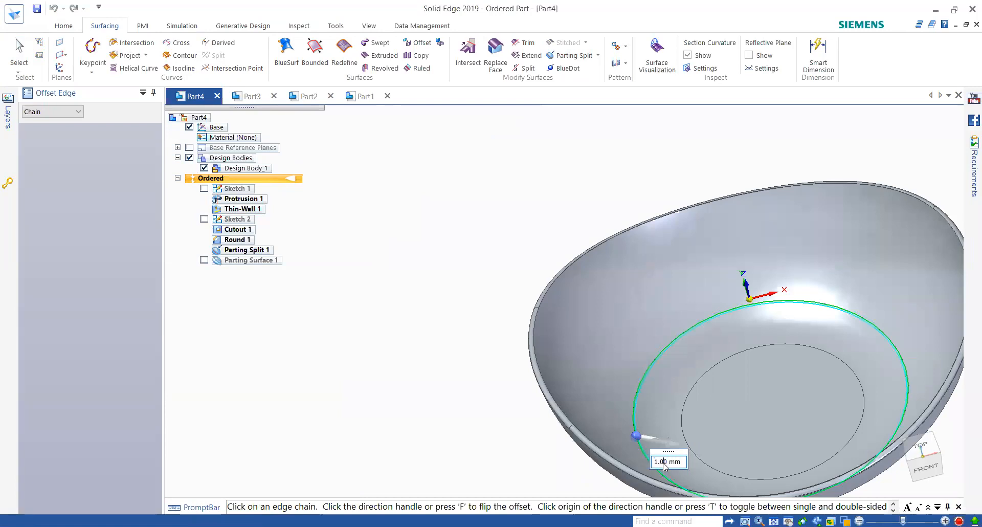
type("103")
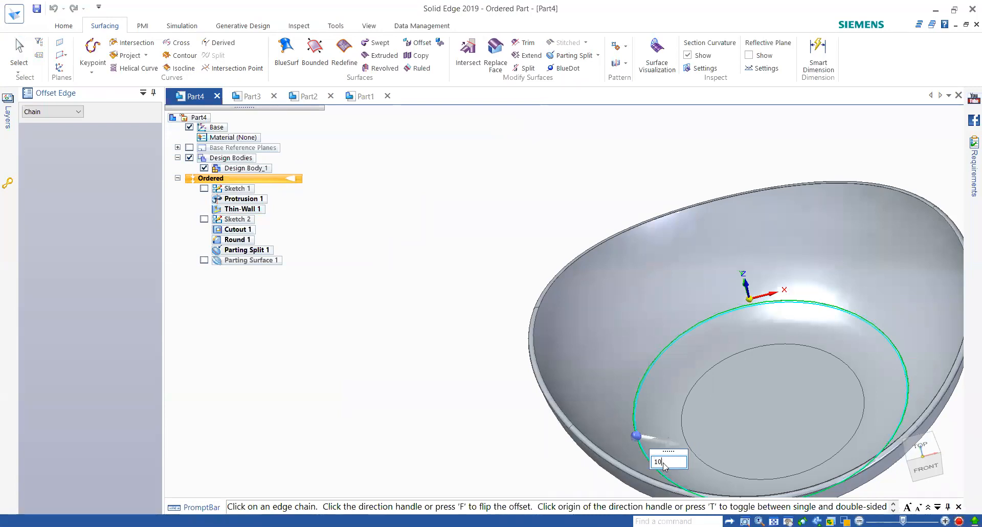
key("BackSpace")
left_click(638, 436)
key("Return")
scroll(609, 410, "down", 2)
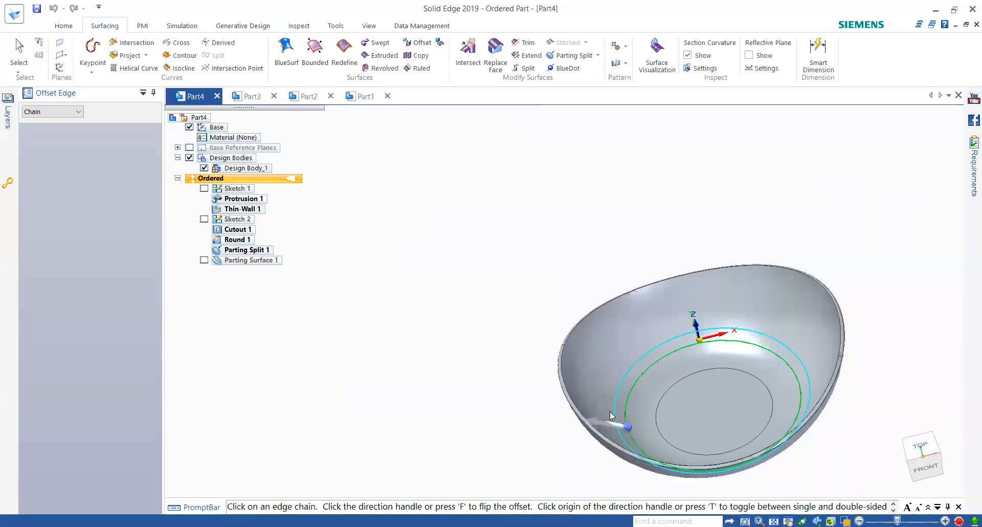
scroll(643, 423, "up", 2)
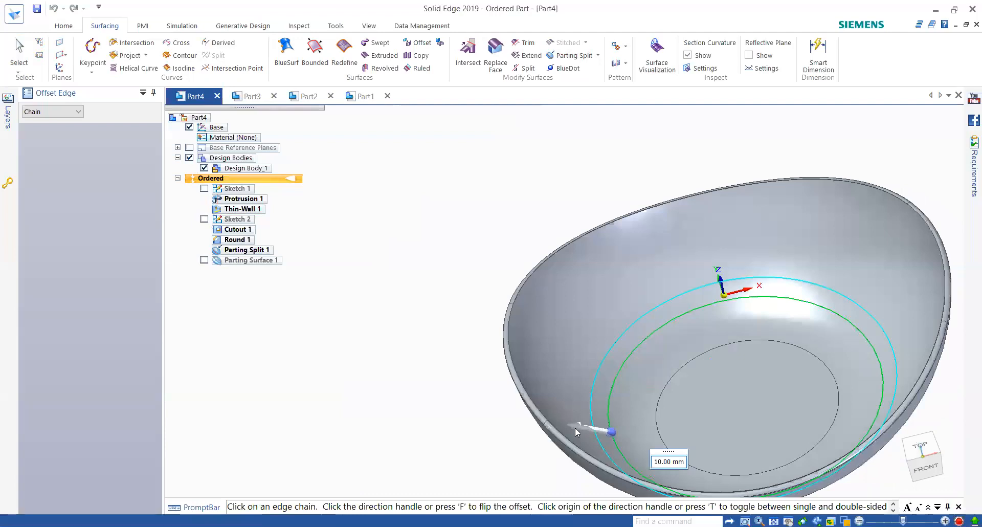
Flip the 10 mm edge offset inward toward the tub's flat bottom and accept it
scroll(627, 431, "up", 2)
key("f")
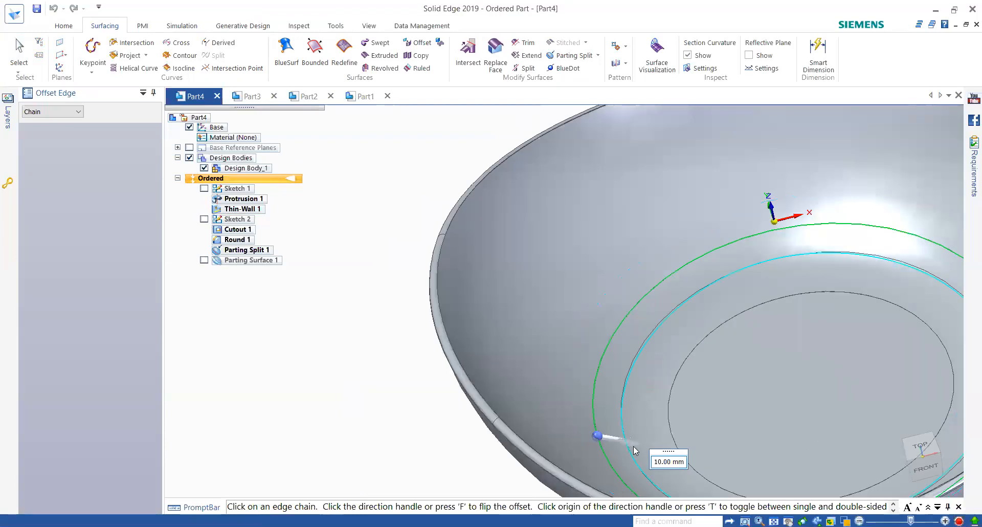
scroll(589, 427, "down", 1)
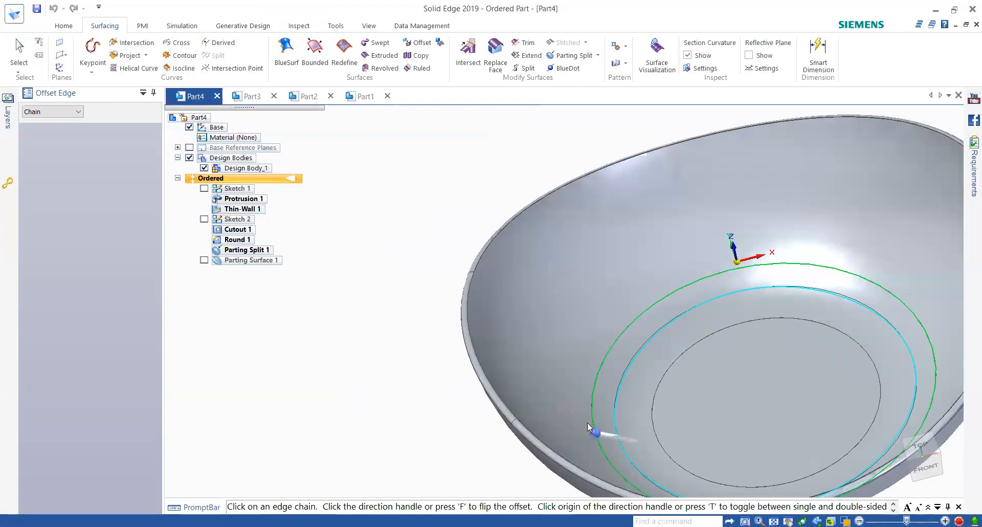
scroll(589, 428, "down", 2)
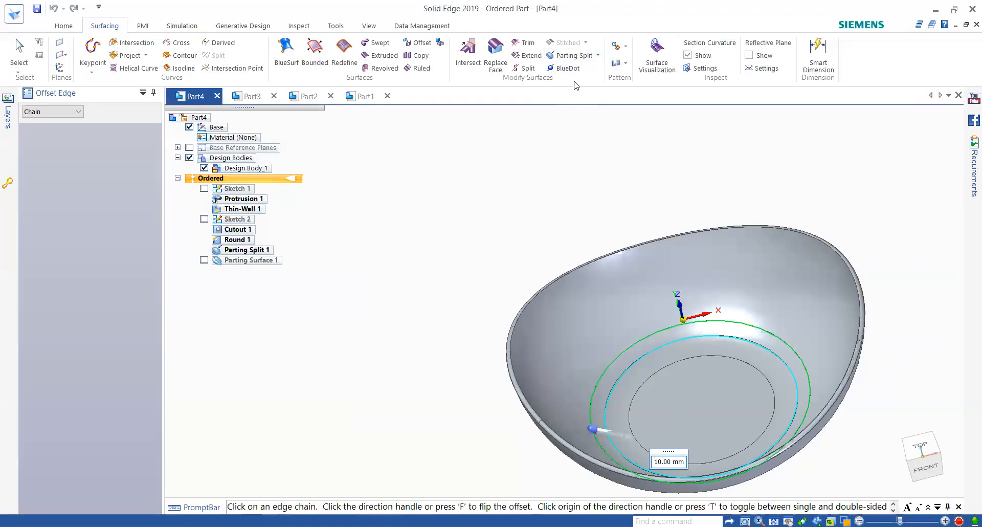
scroll(527, 187, "down", 1)
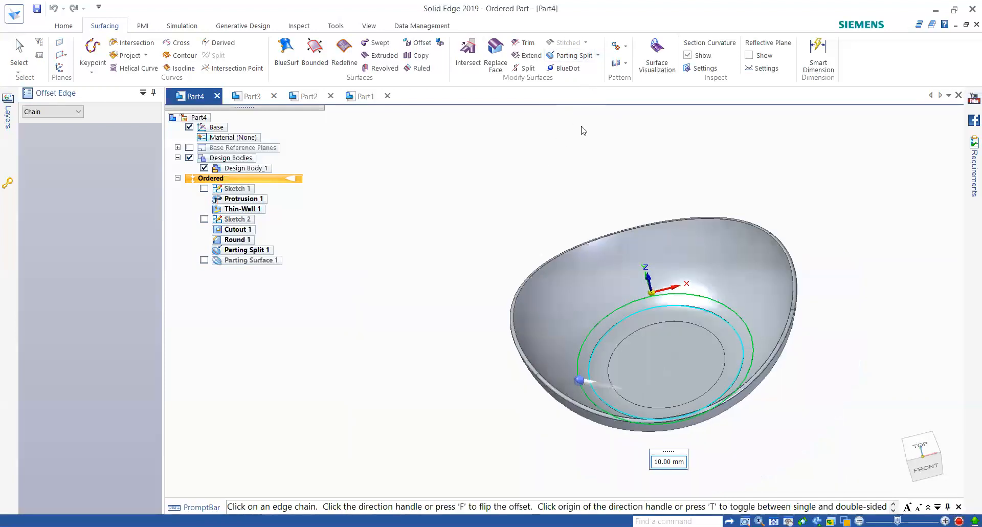
scroll(559, 221, "up", 2)
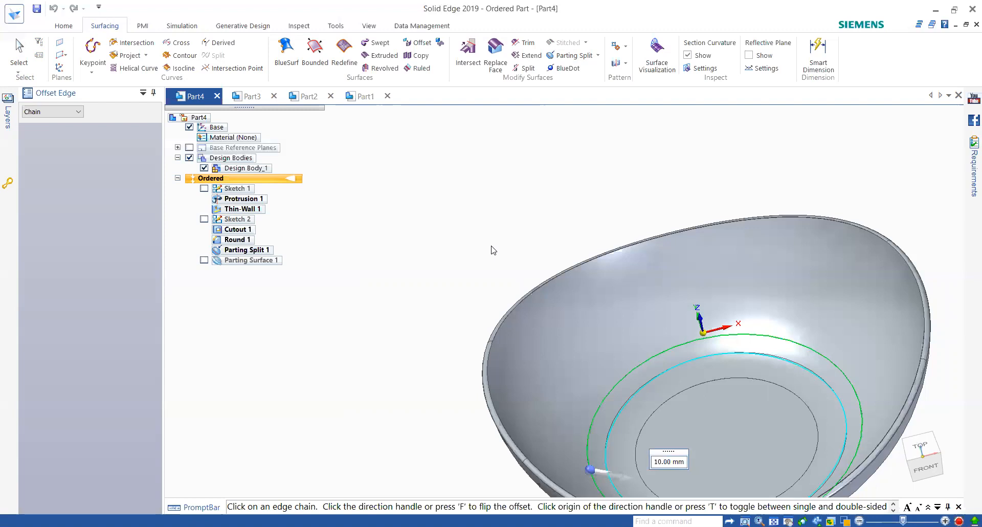
scroll(487, 215, "down", 4)
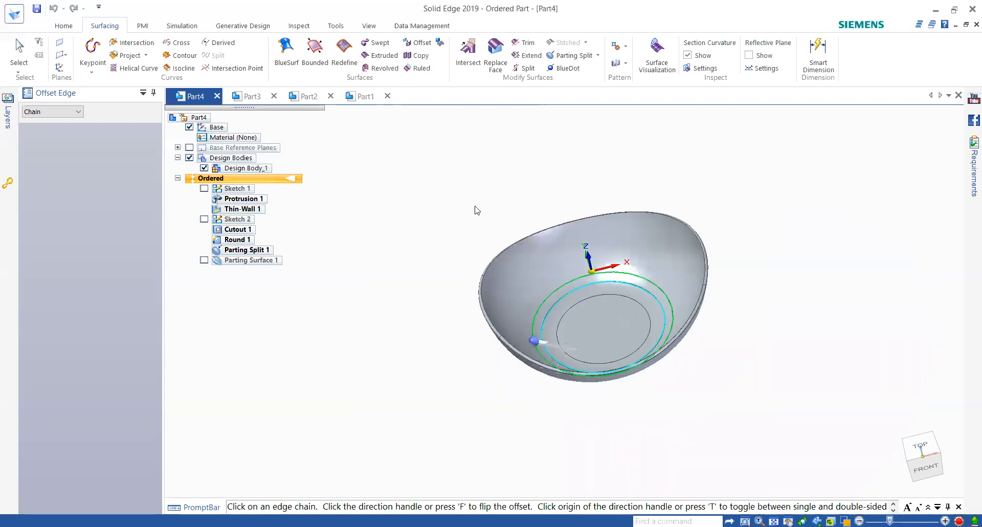
scroll(487, 215, "up", 2)
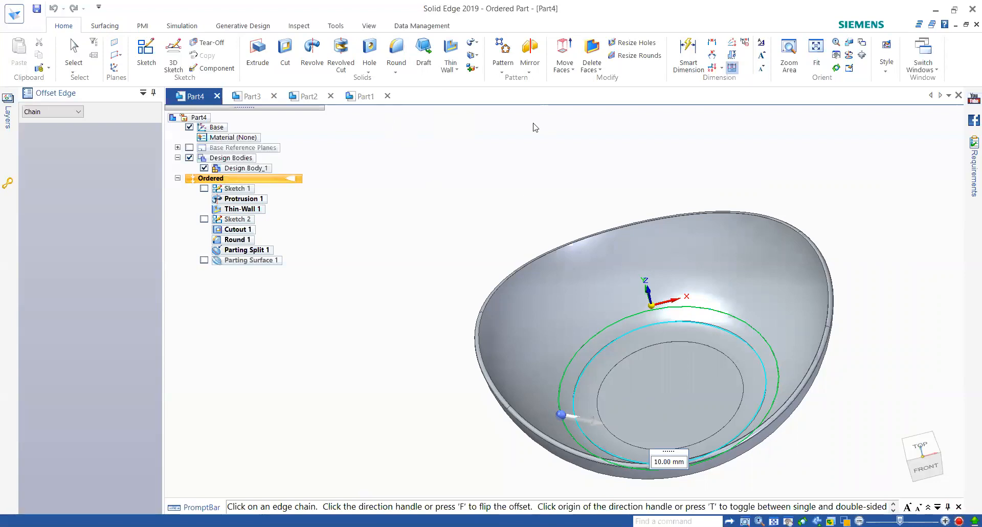
right_click(565, 351)
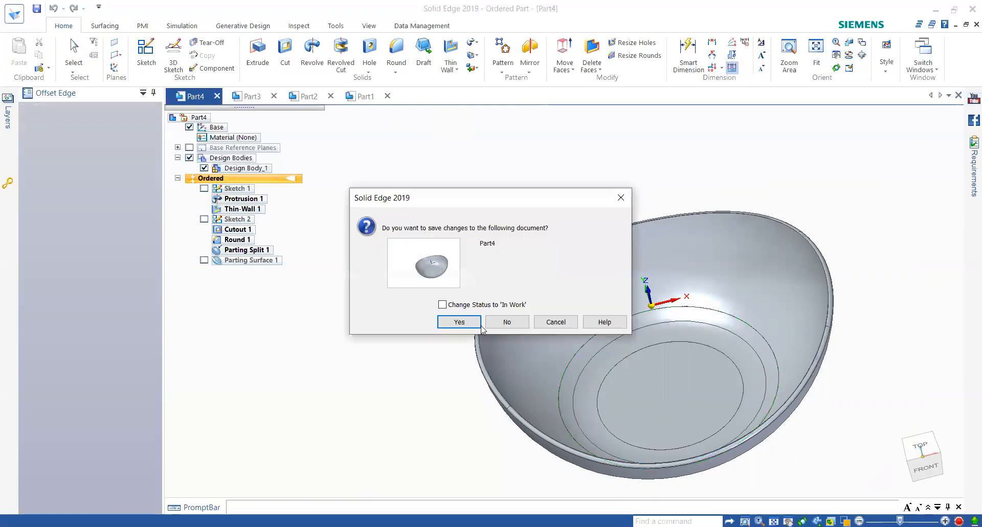
Close the Part4, Part1, Part2 and Part3 documents without saving their changes
left_click(506, 323)
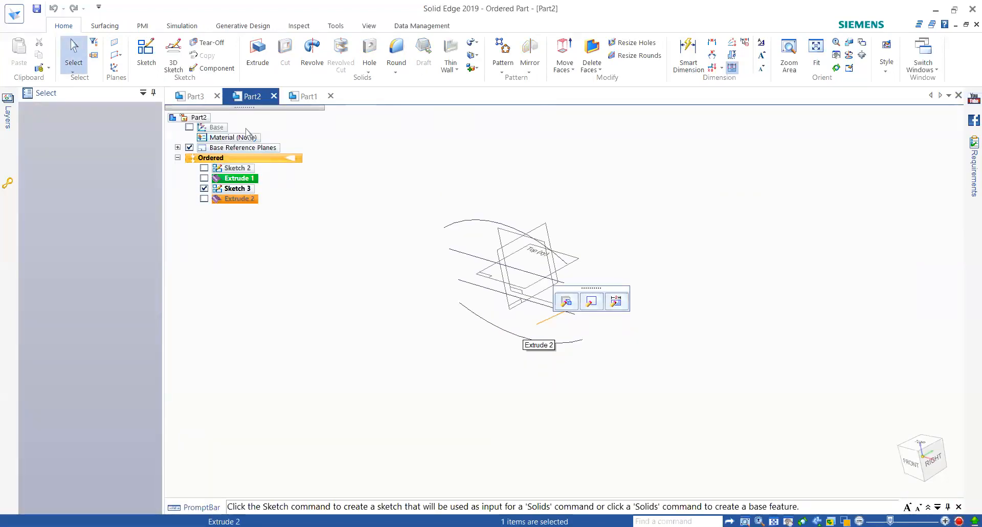
left_click(330, 96)
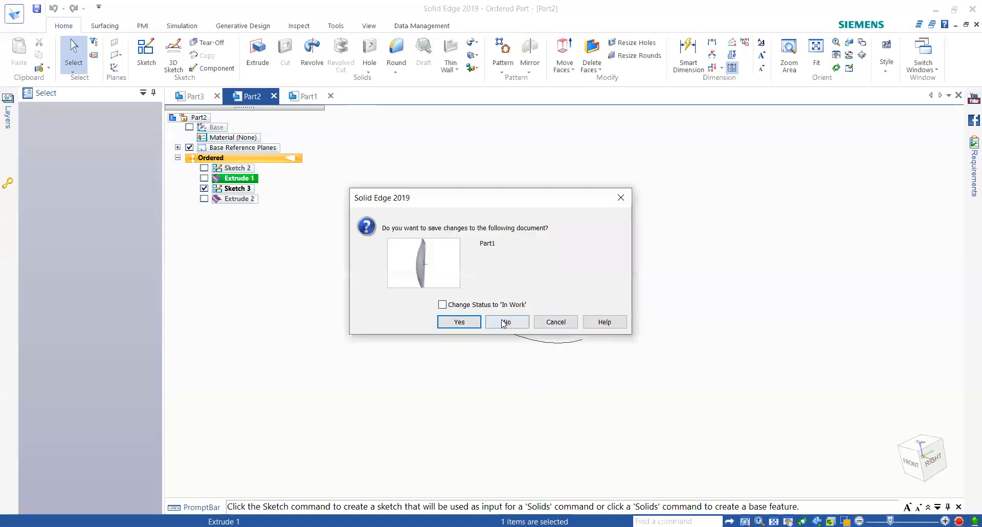
left_click(506, 324)
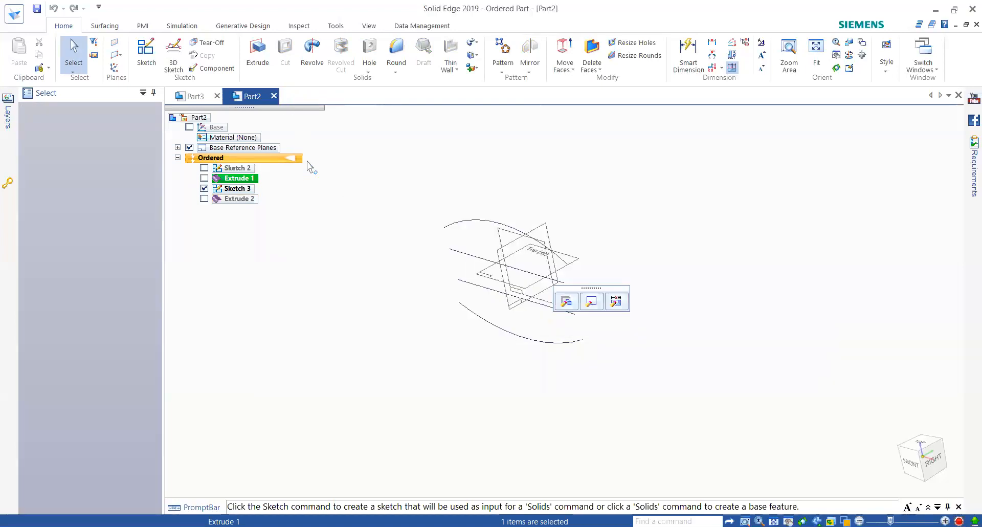
left_click(273, 96)
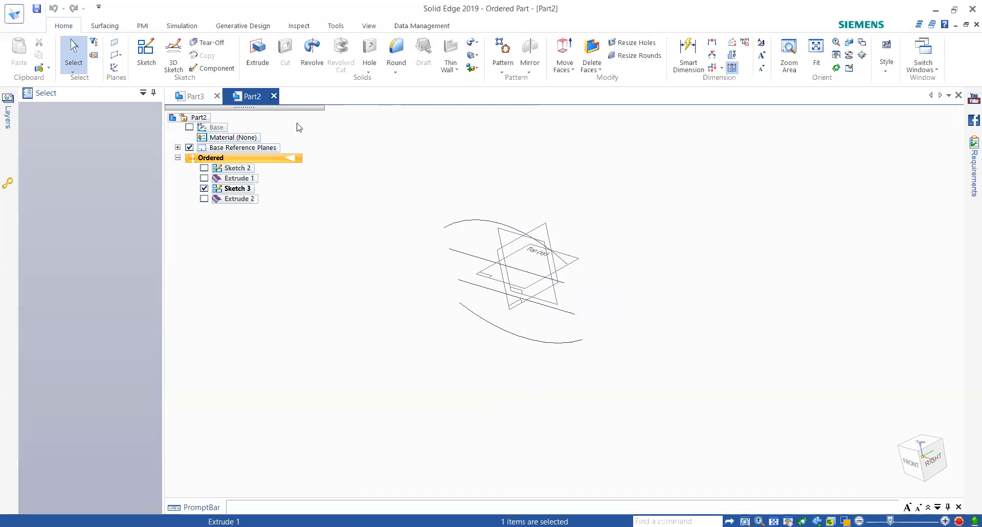
left_click(498, 325)
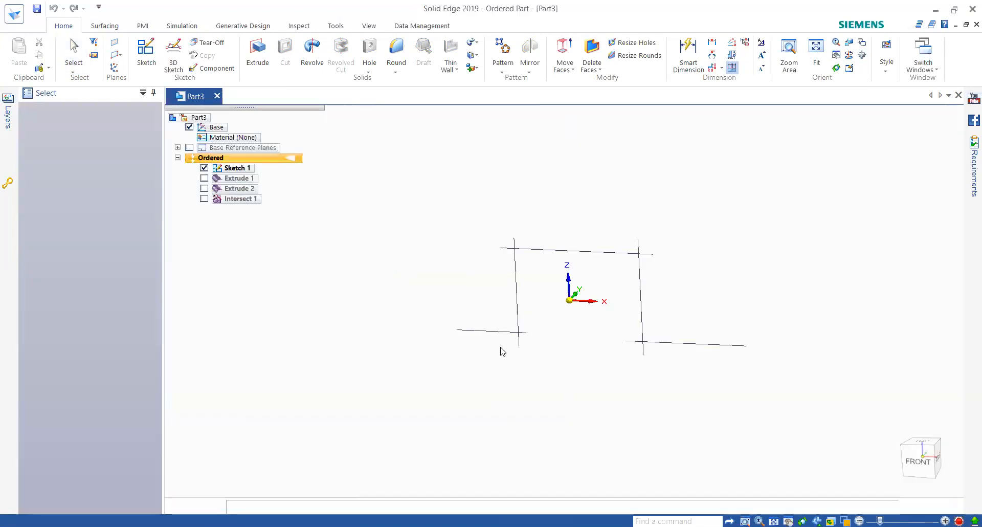
left_click(509, 320)
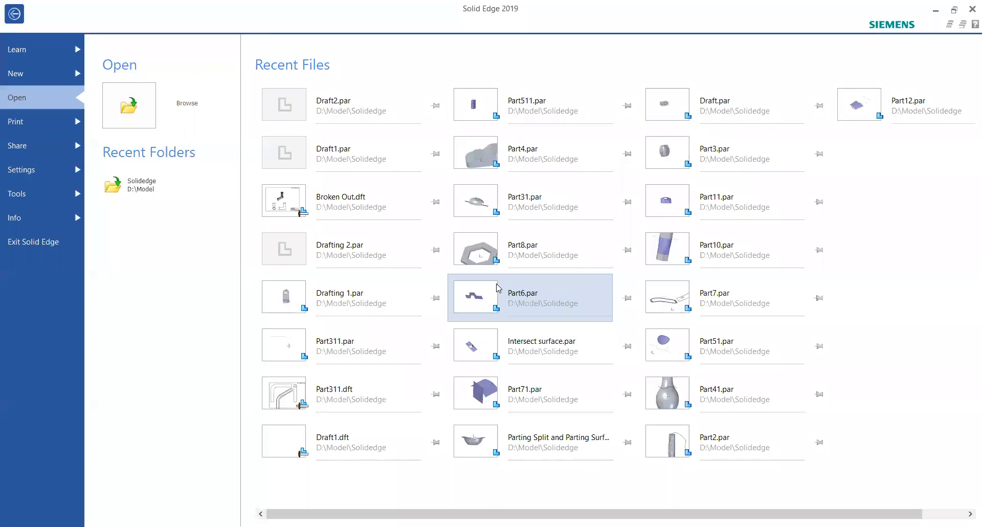
Create a new drawing document from the ISO Metric Draft template
mouse_move(498, 287)
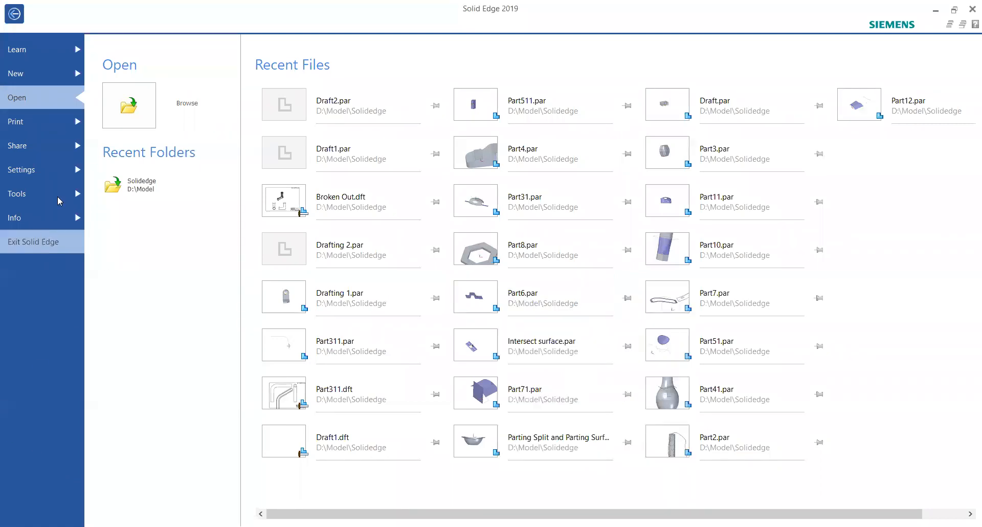
left_click(32, 73)
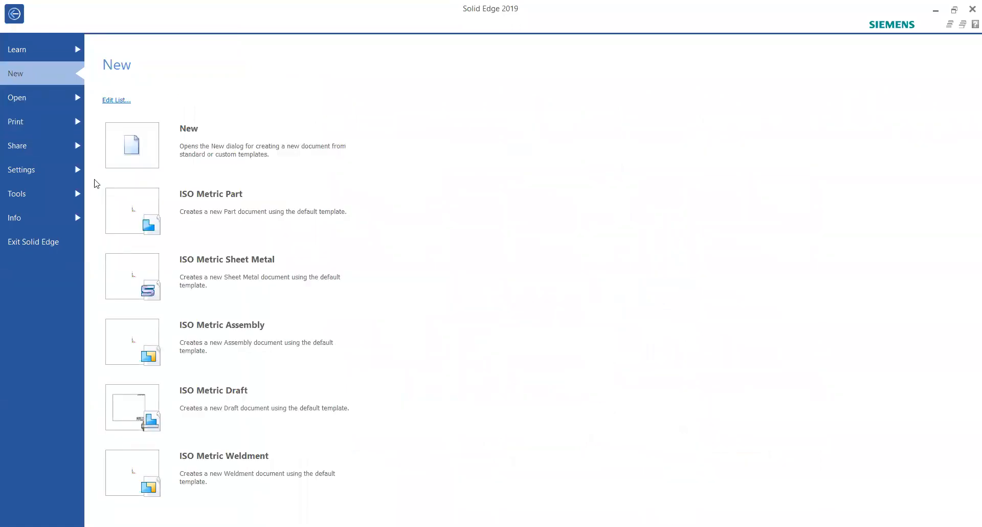
mouse_move(247, 222)
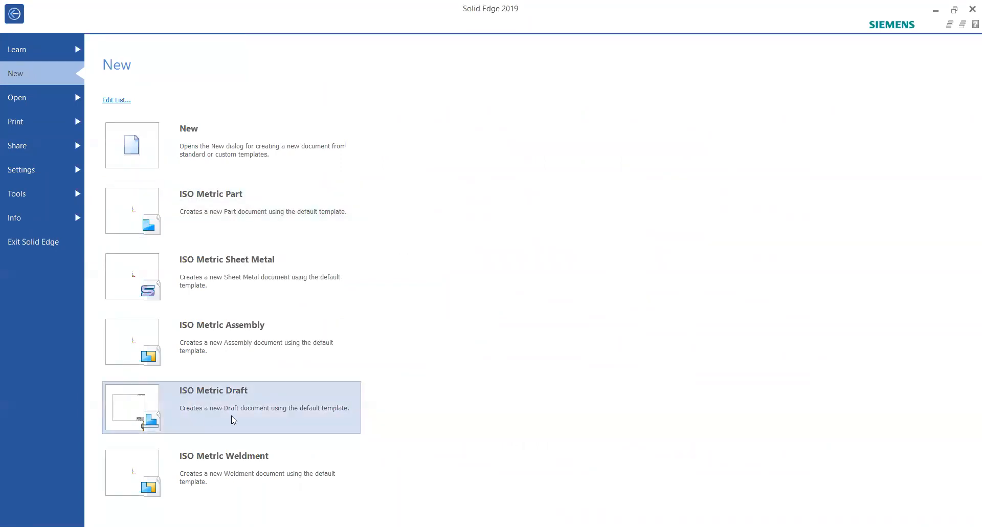
mouse_move(227, 406)
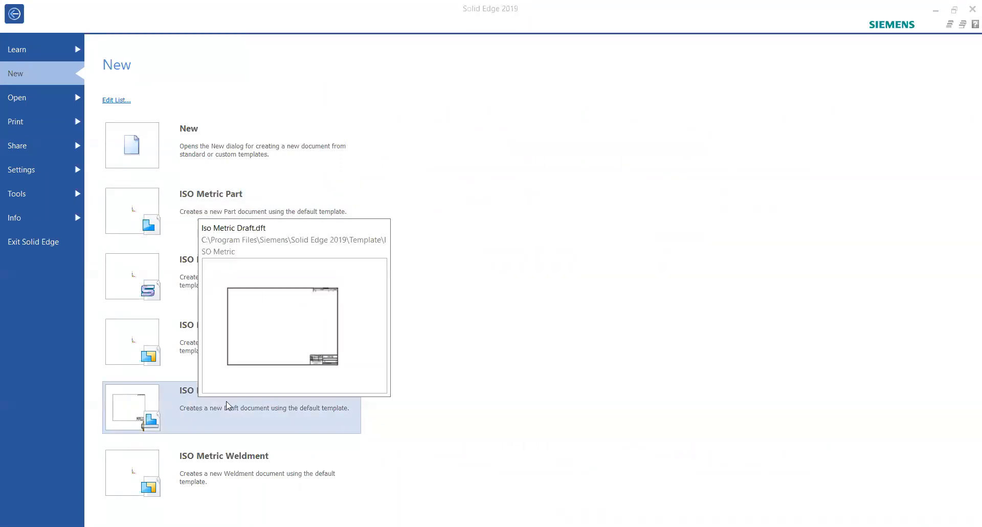
left_click(183, 410)
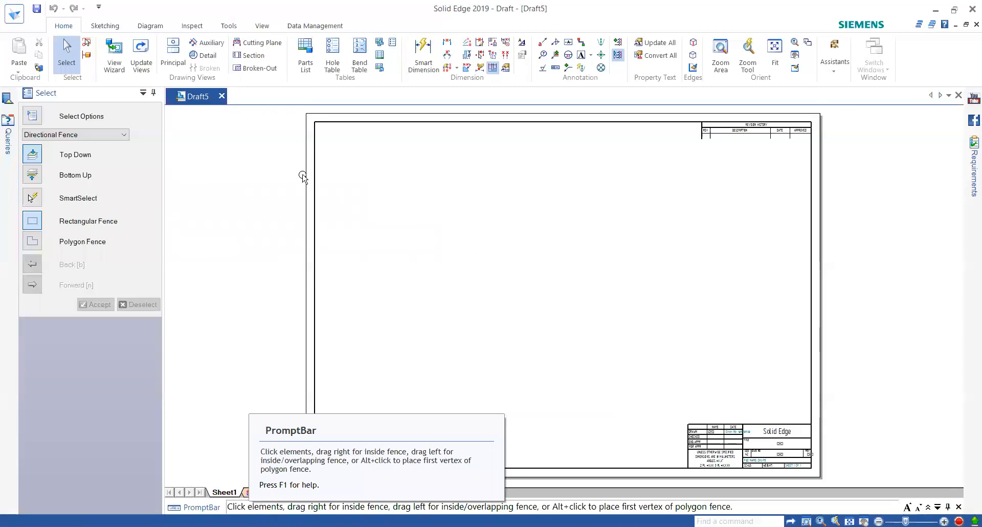
Set the background sheet of Sheet1 to A4-Sheet in its sheet setup
right_click(225, 494)
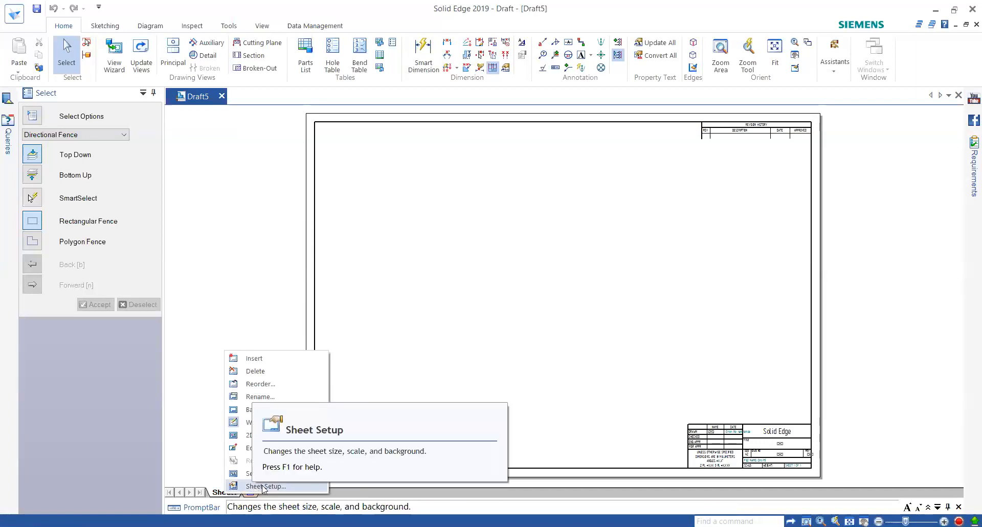
left_click(194, 440)
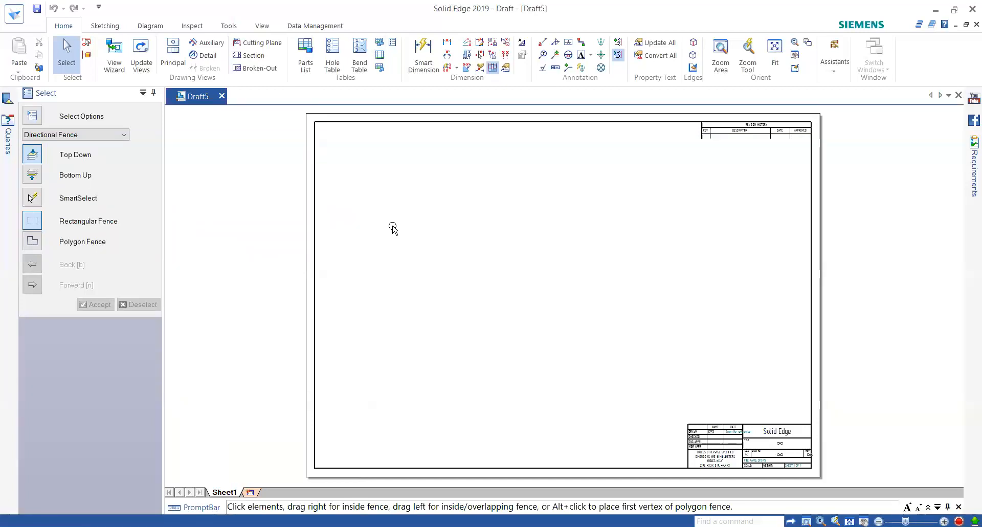
right_click(226, 494)
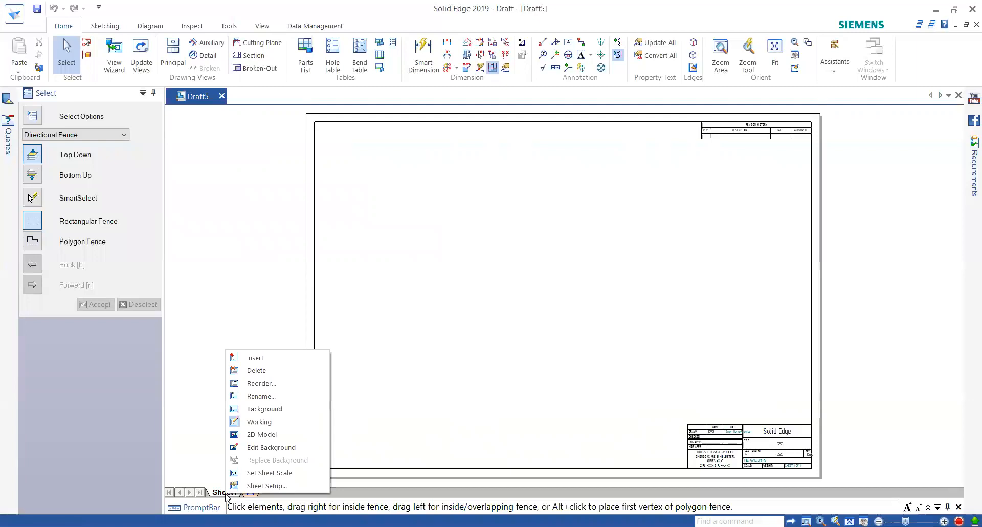
left_click(262, 486)
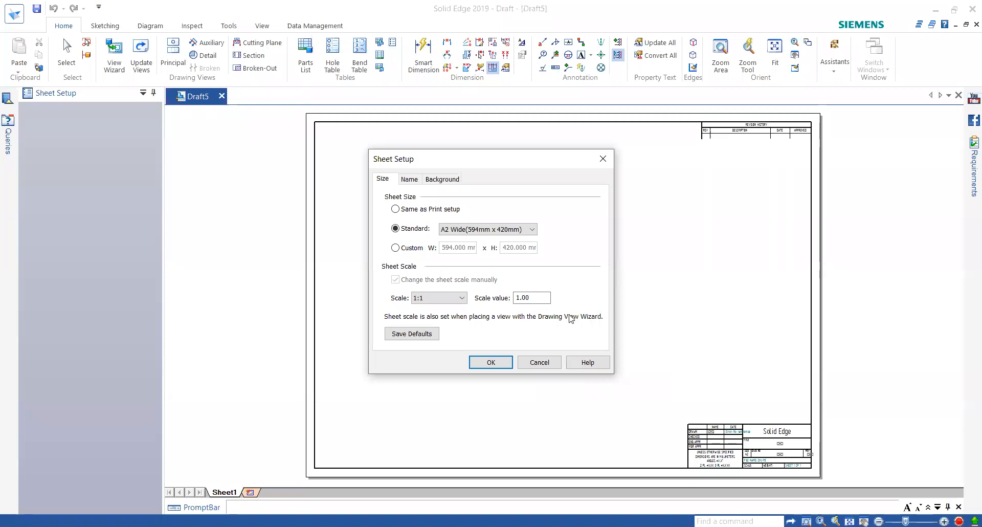
left_click(444, 183)
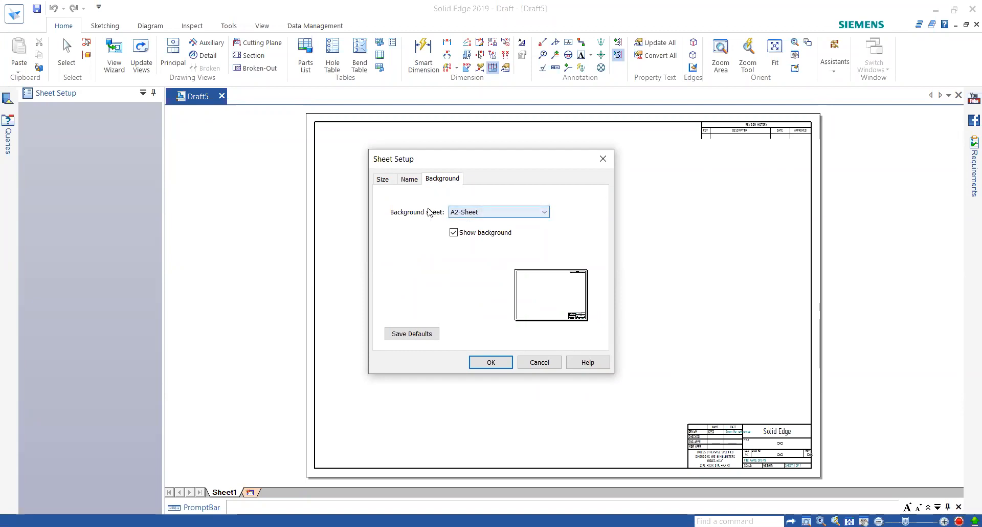
left_click(389, 179)
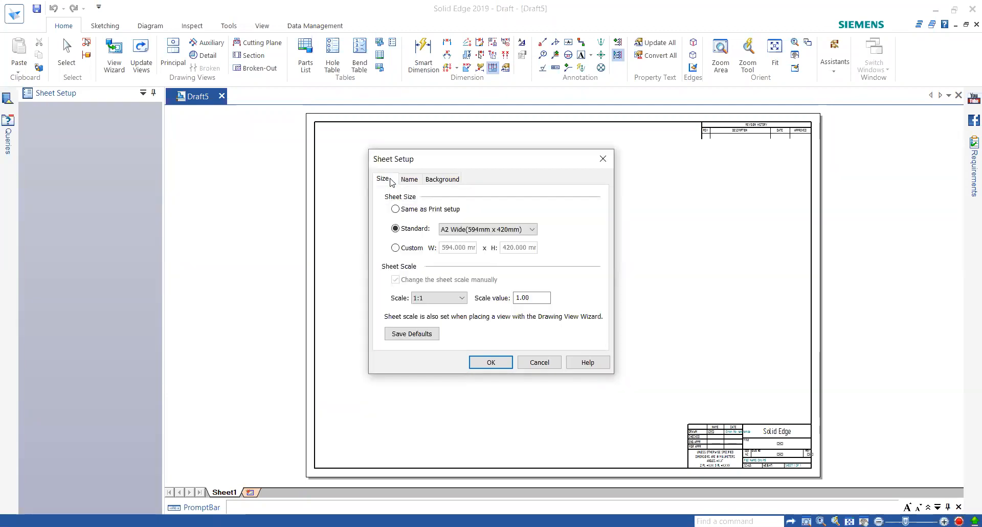
left_click(452, 180)
left_click(478, 214)
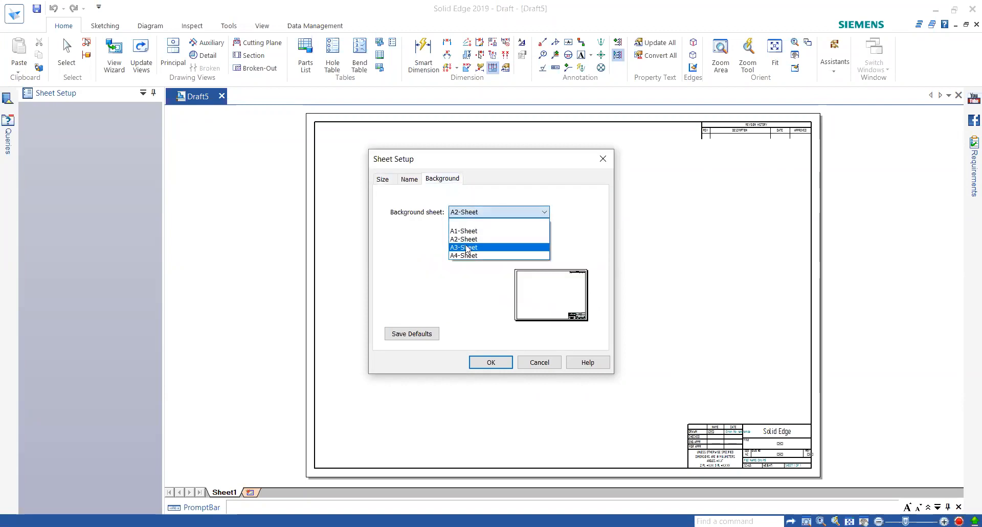
left_click(464, 258)
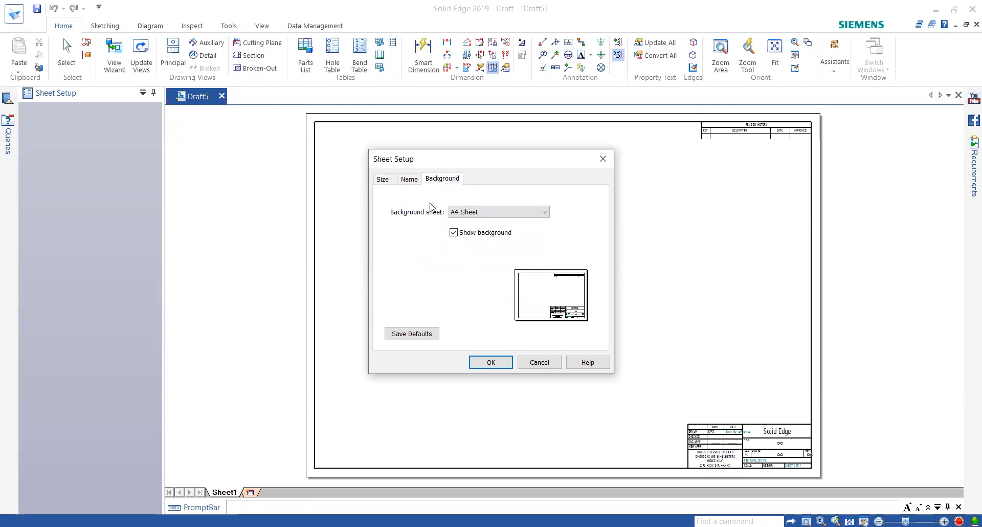
Try the print-setup and custom sheet size options, with the standard size set to A4 Wide (297mm x 210mm)
left_click(382, 179)
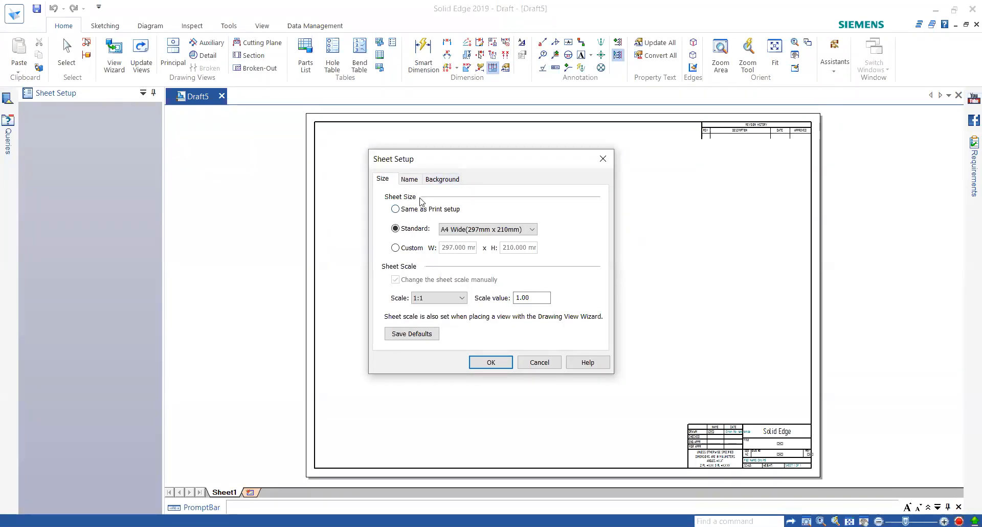
left_click(396, 210)
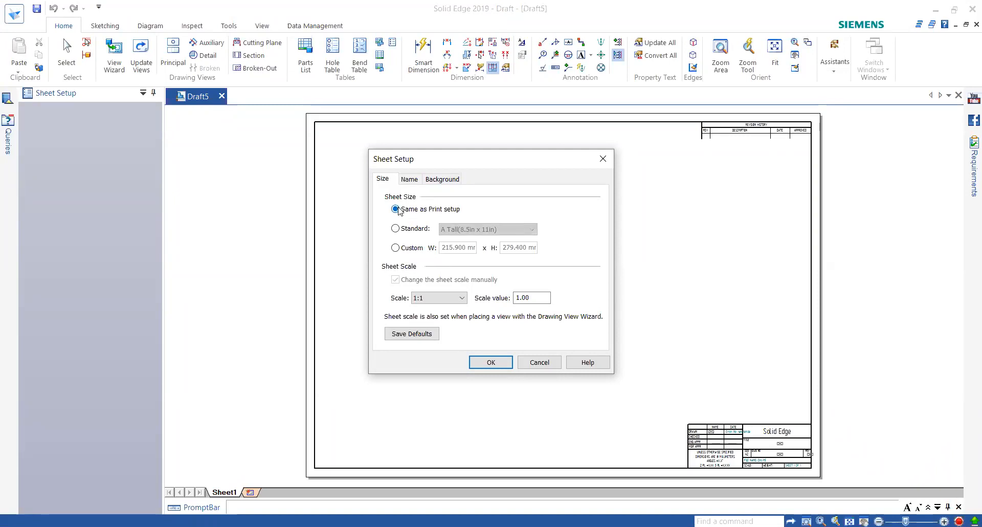
left_click(396, 228)
left_click(472, 229)
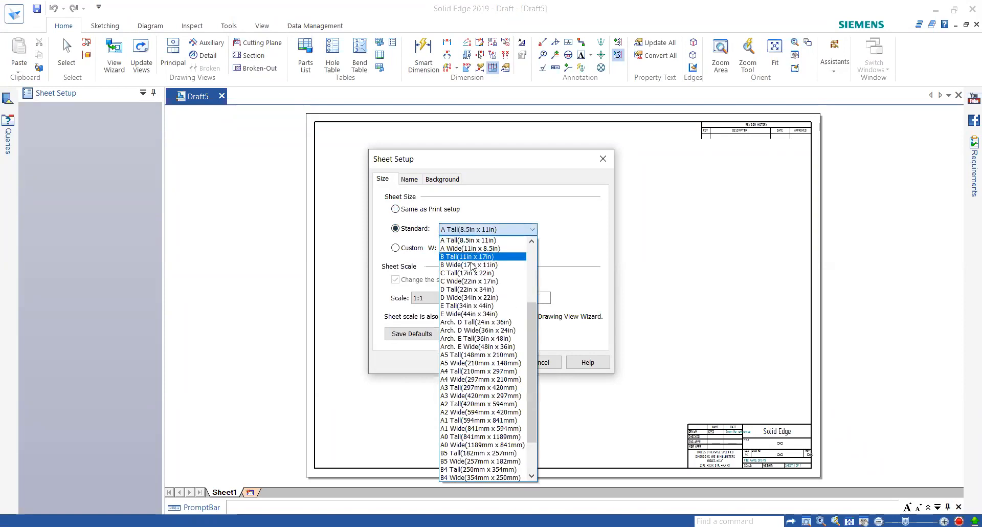
scroll(455, 429, "down", 2)
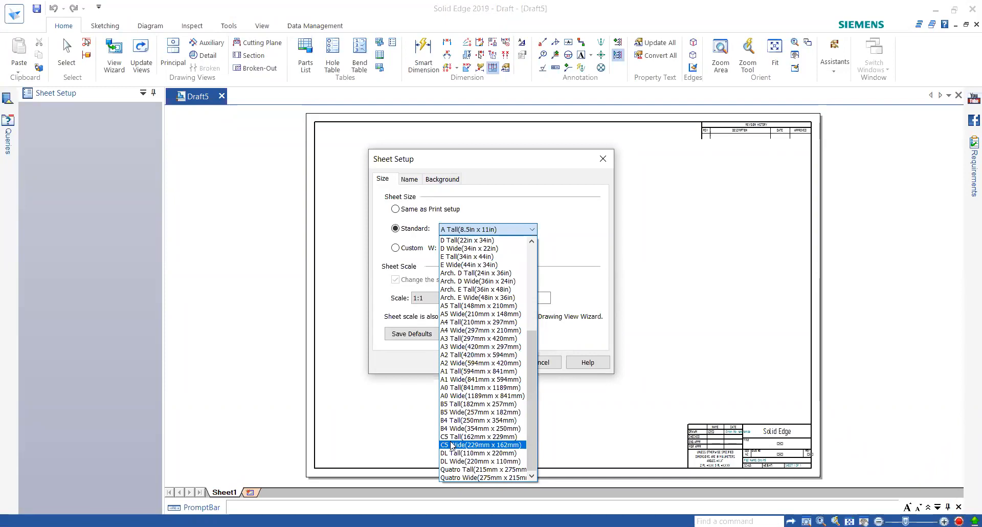
scroll(474, 325, "up", 2)
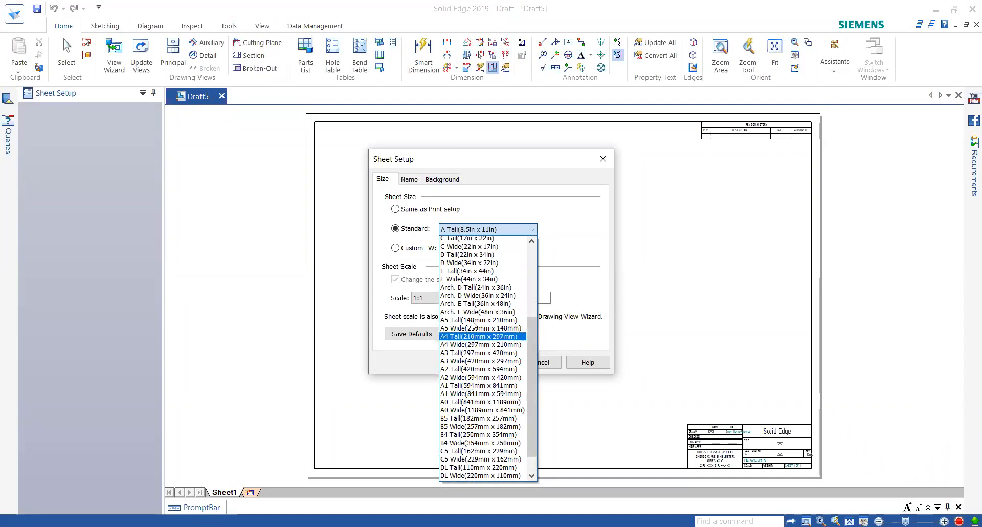
scroll(473, 325, "up", 3)
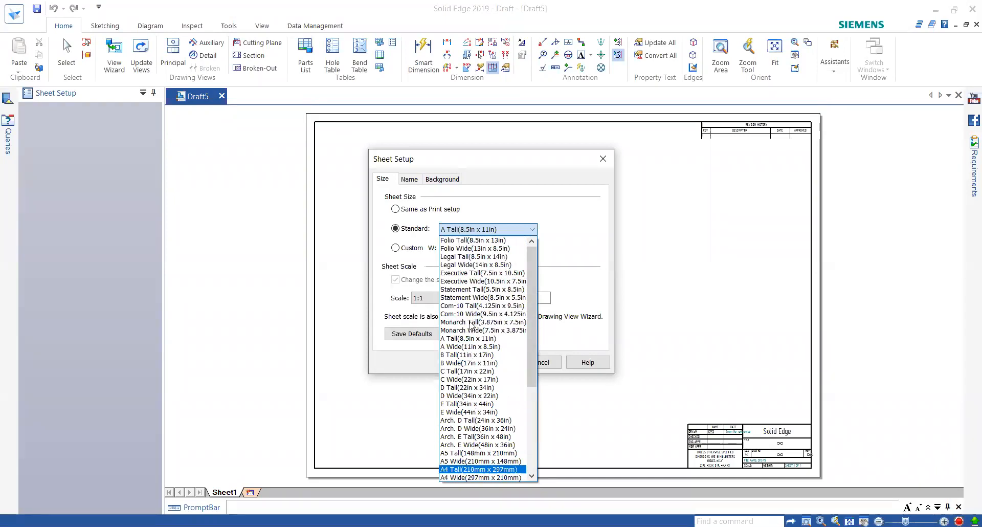
scroll(472, 404, "down", 2)
scroll(469, 397, "down", 1)
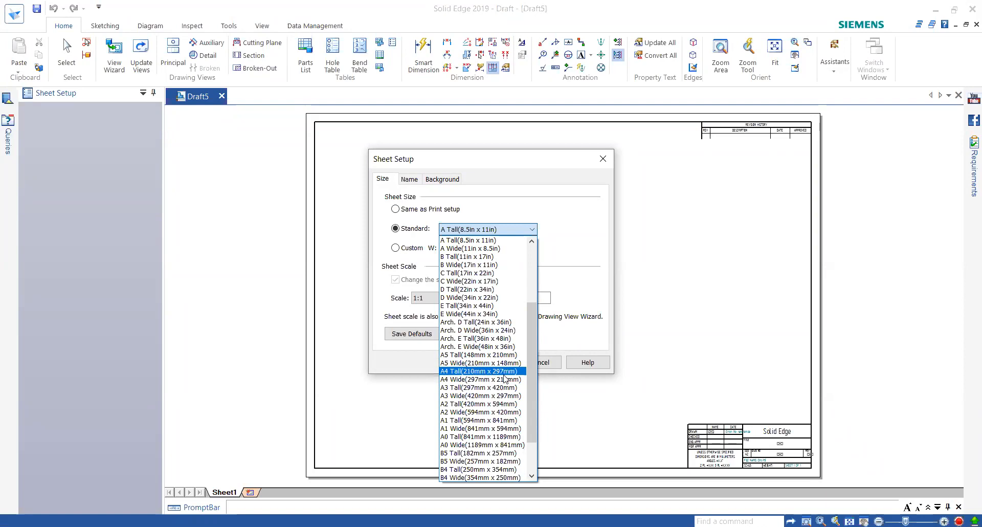
left_click(461, 379)
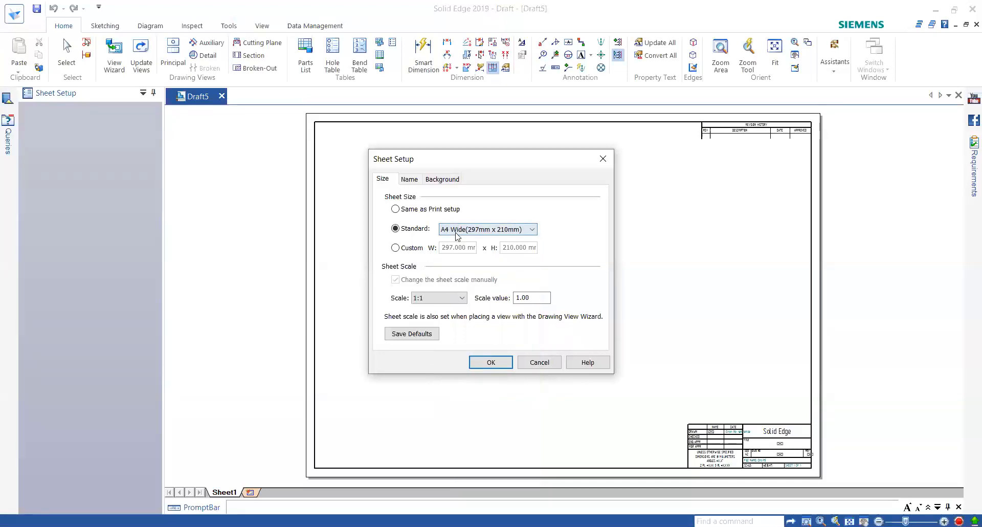
left_click(395, 248)
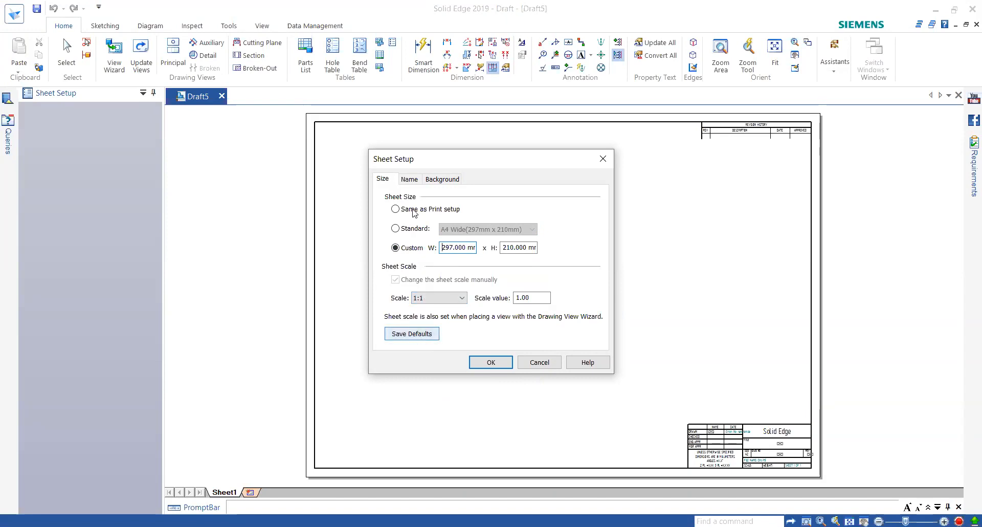
left_click(395, 228)
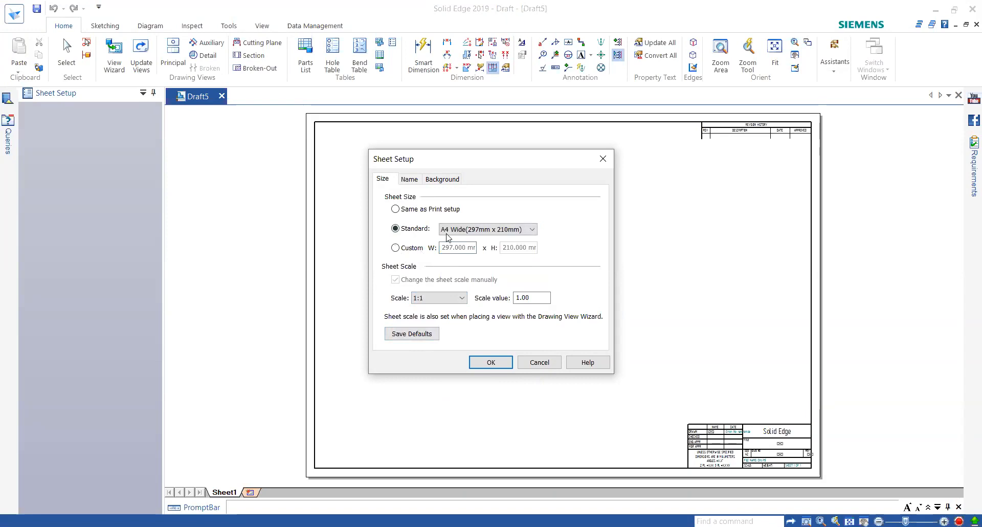
Keep A4-Sheet as the background sheet, turn off showing the background, and save these settings as defaults
left_click(442, 182)
left_click(480, 211)
left_click(476, 240)
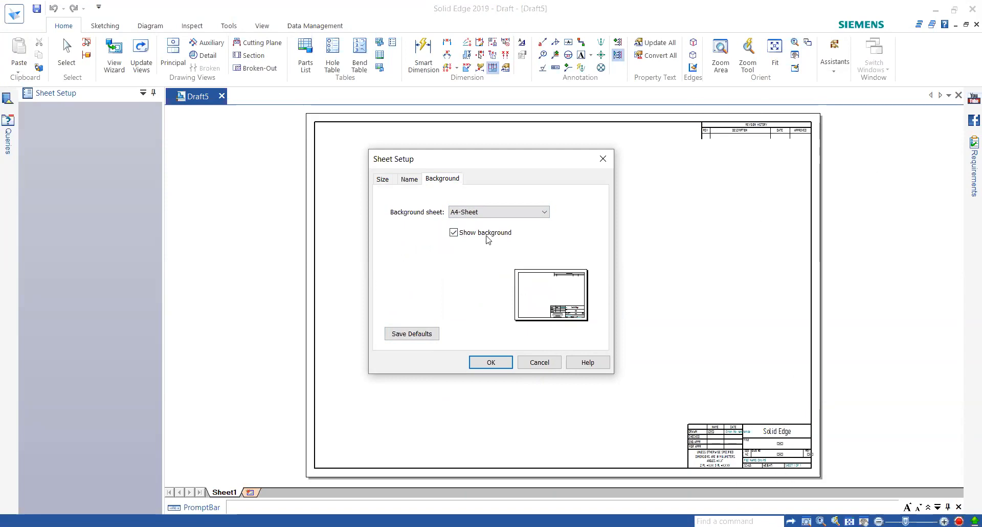
left_click(453, 233)
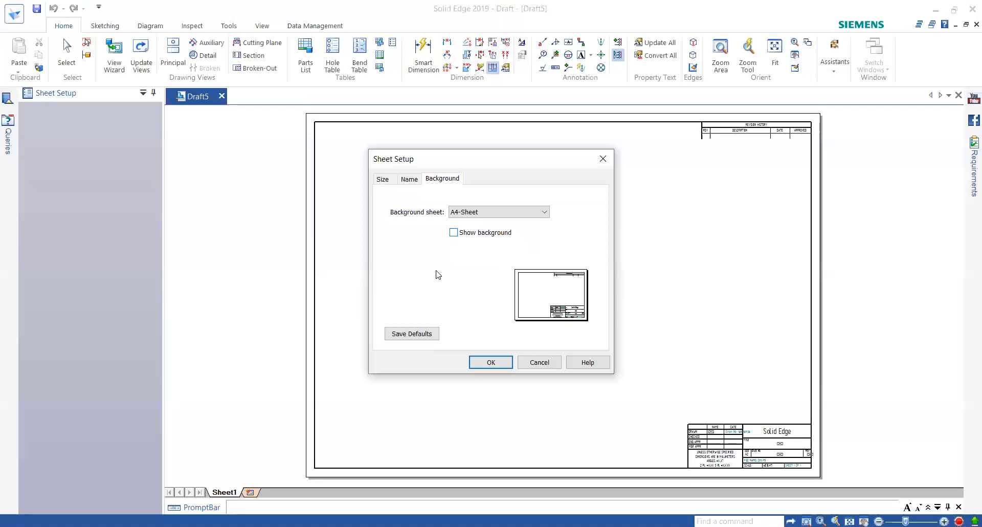
left_click(427, 334)
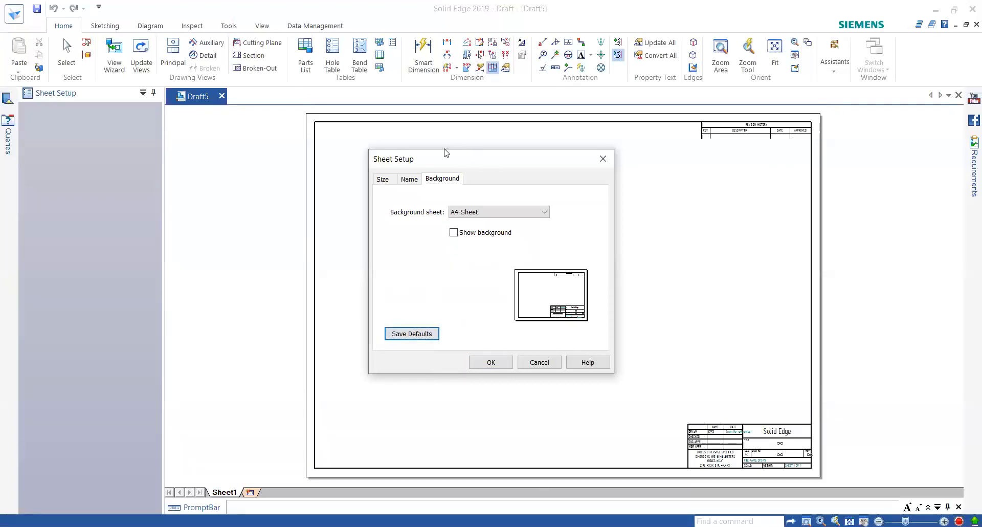
Name the sheet Drawing1 and apply the sheet setup
left_click(407, 179)
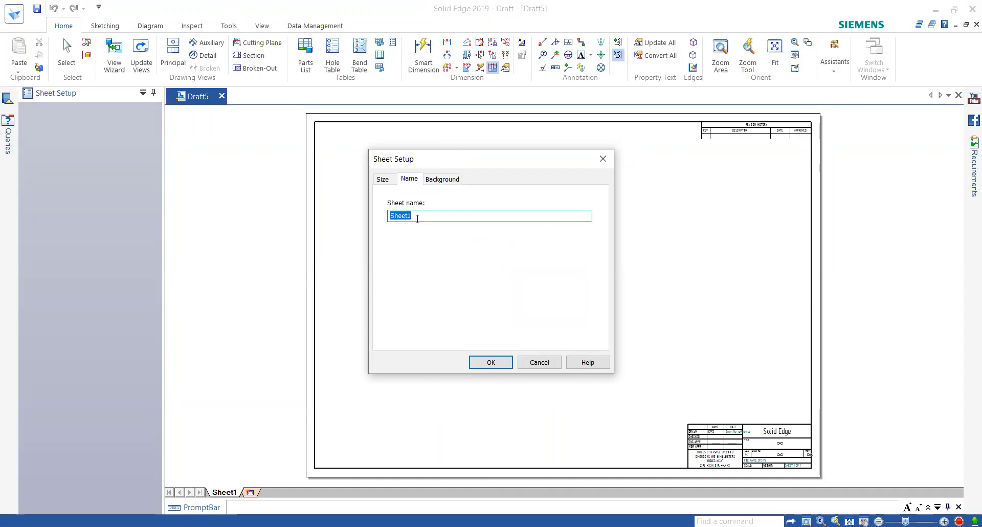
type("Drawing1")
left_click(487, 363)
scroll(533, 267, "up", 2)
scroll(535, 261, "down", 4)
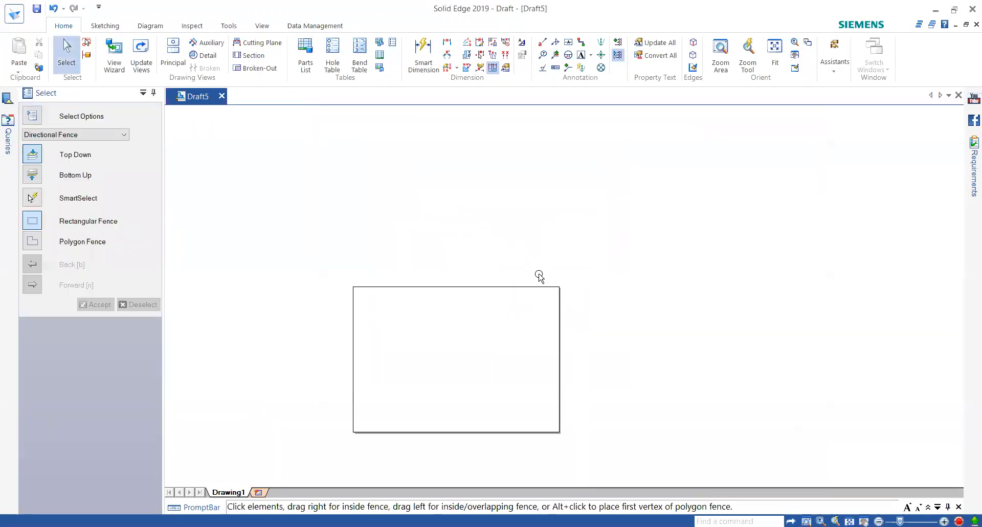
scroll(409, 434, "up", 2)
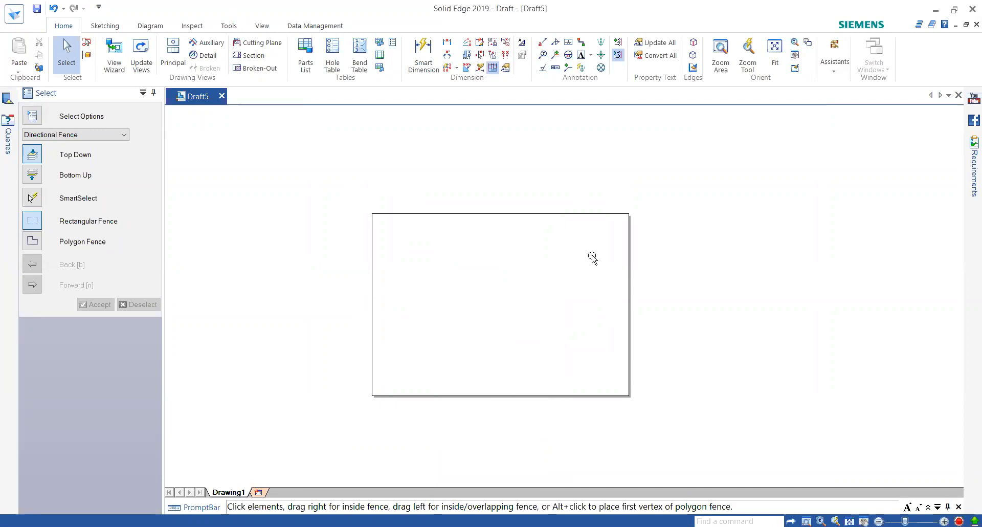
Reopen the sheet setup of Drawing1 from the application settings, review its background options, and leave without changes
right_click(242, 492)
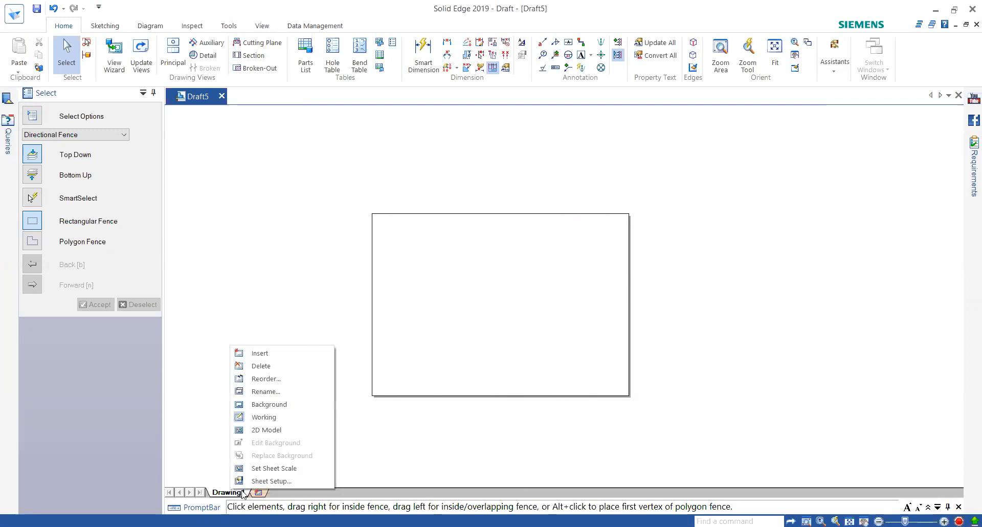
left_click(268, 481)
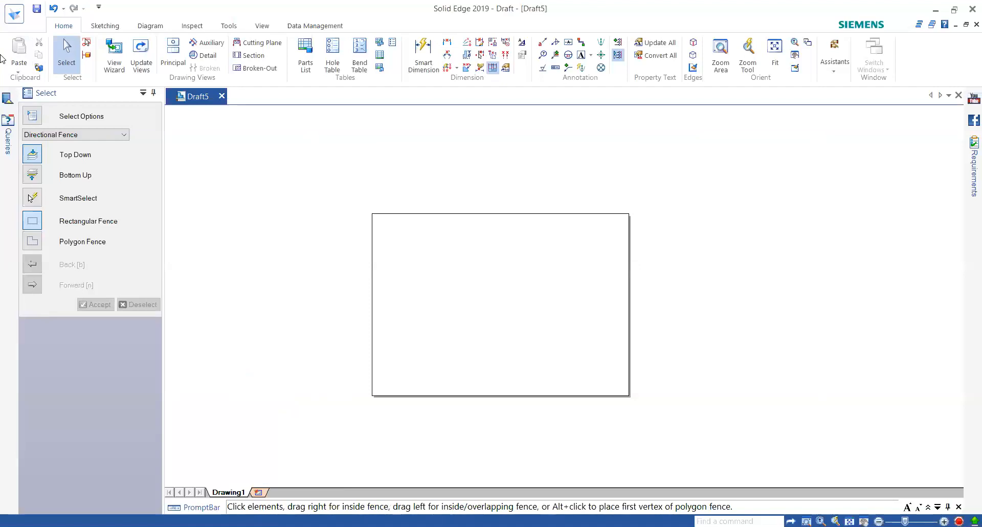
left_click(14, 17)
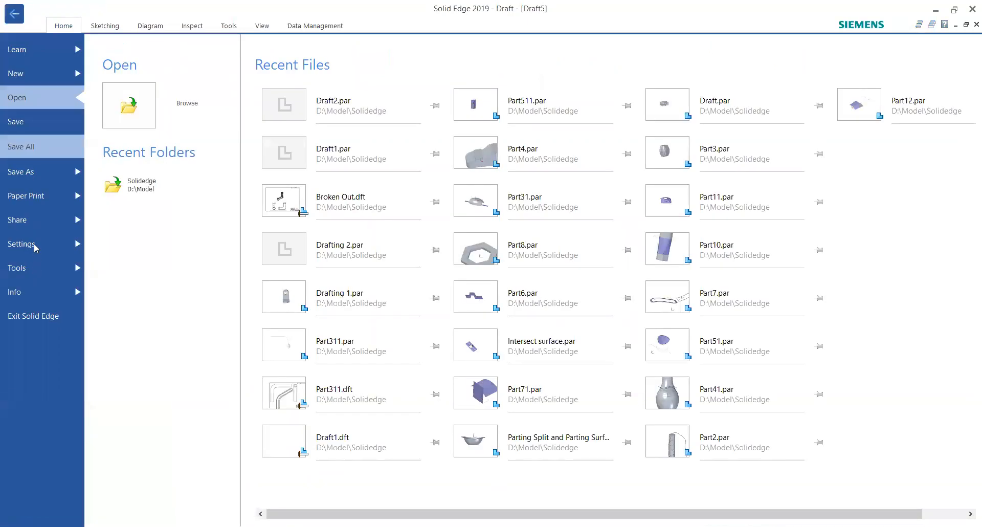
left_click(196, 359)
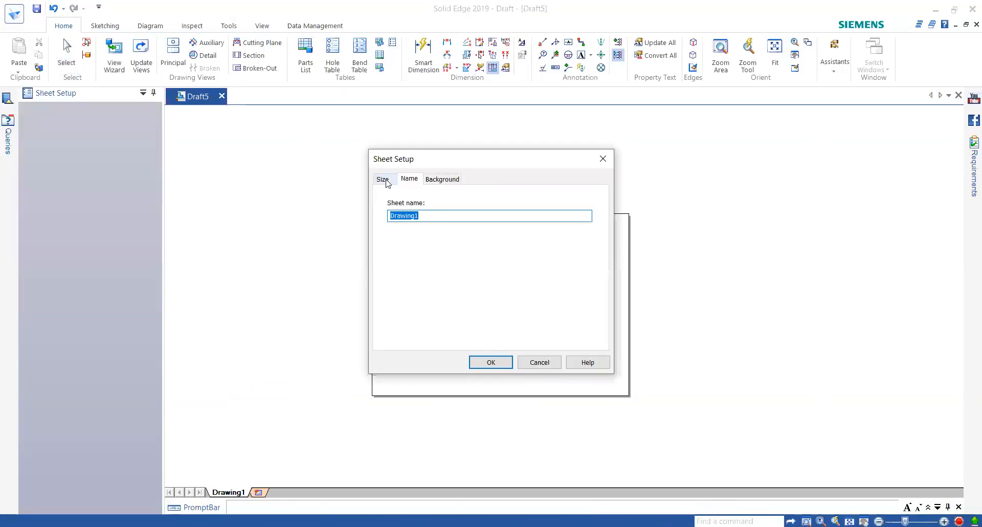
left_click(454, 182)
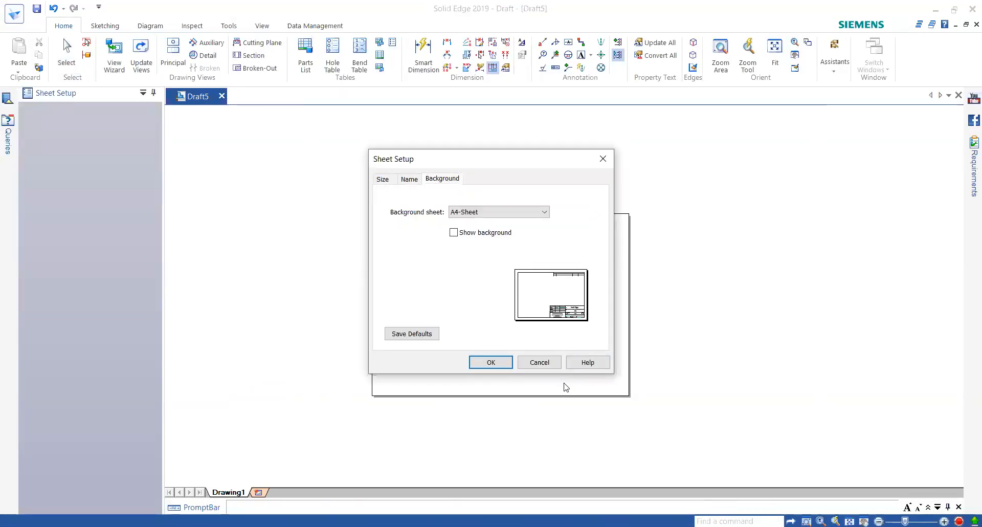
left_click(557, 366)
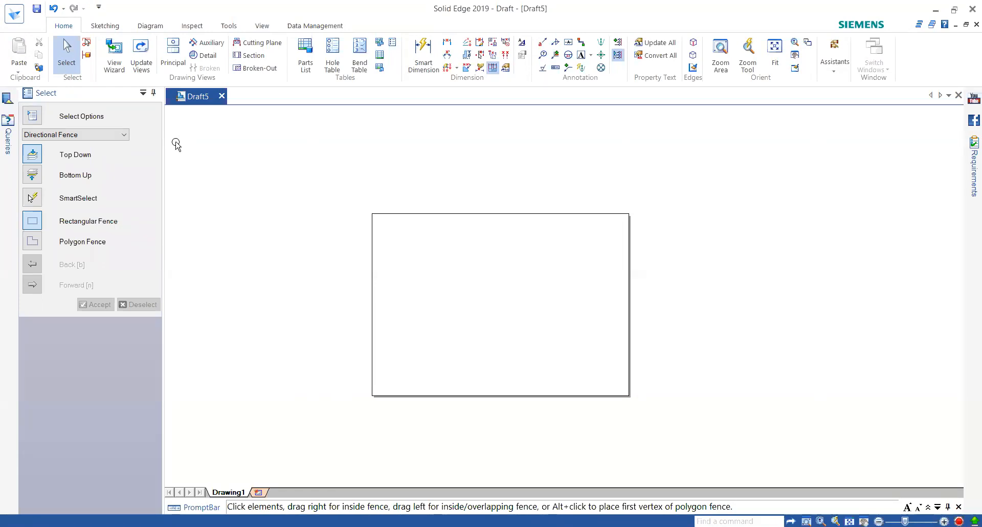
Open the program options for the draft and examine the view, file location, manage, units and drawing view style settings
left_click(13, 20)
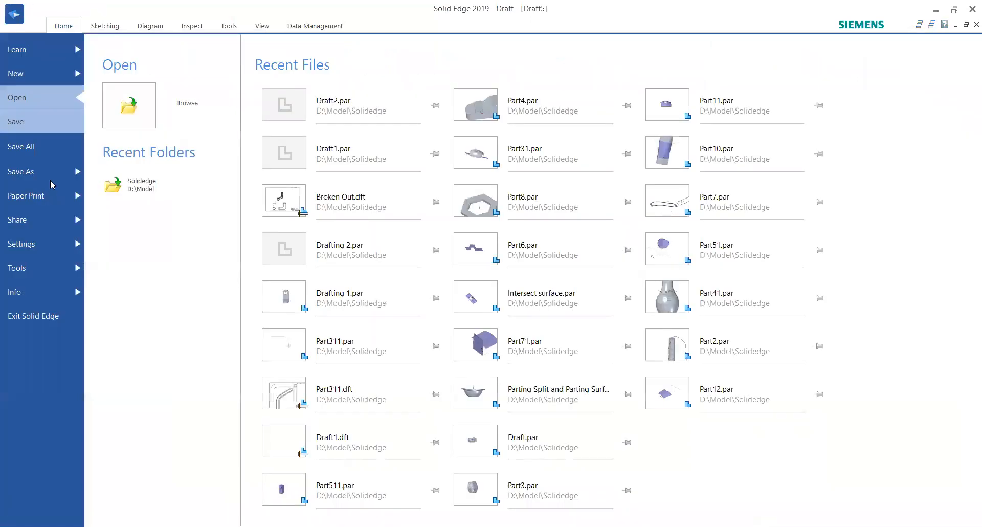
left_click(18, 22)
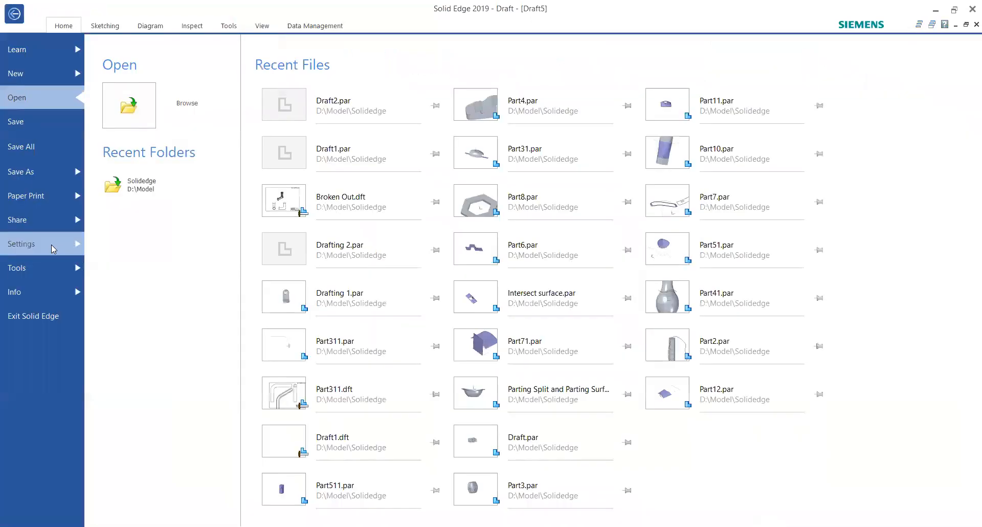
left_click(61, 248)
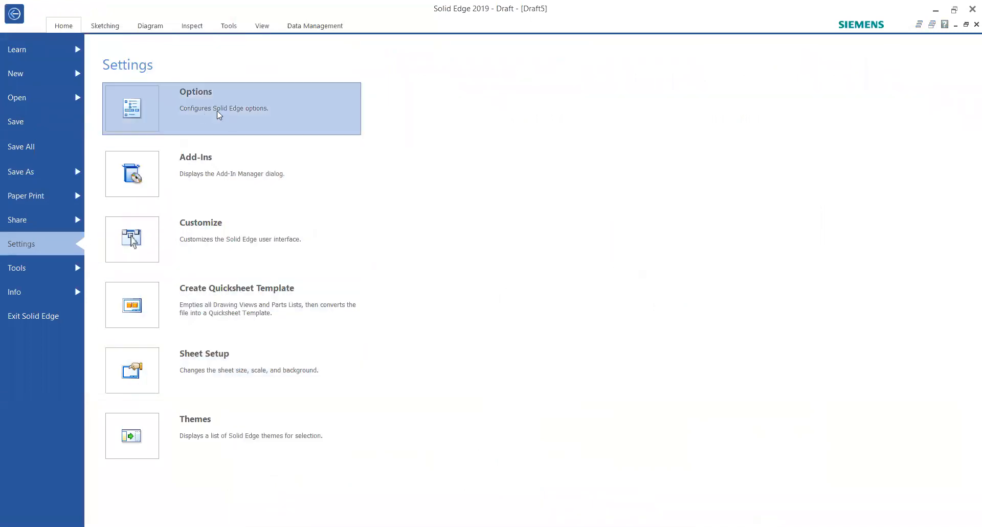
left_click(193, 112)
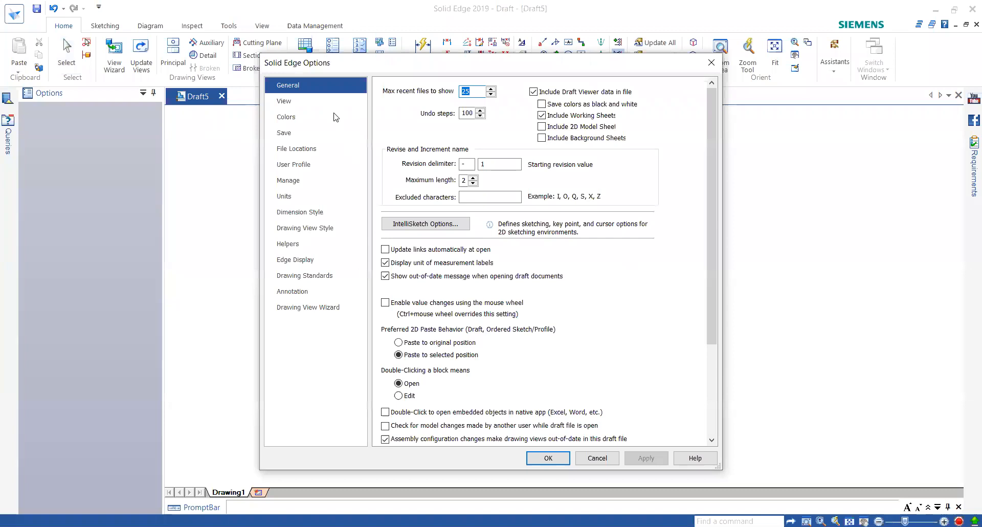
left_click(286, 104)
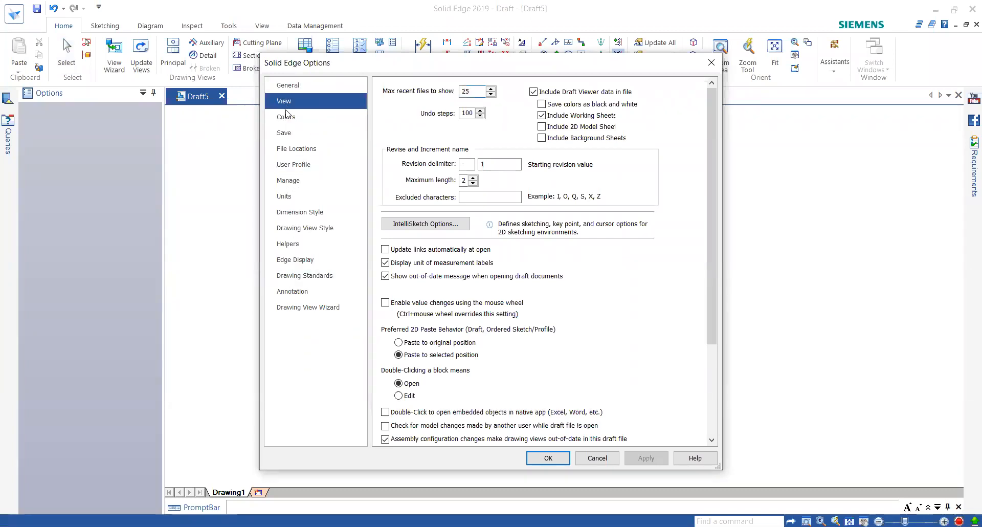
left_click(292, 148)
left_click(288, 180)
left_click(284, 196)
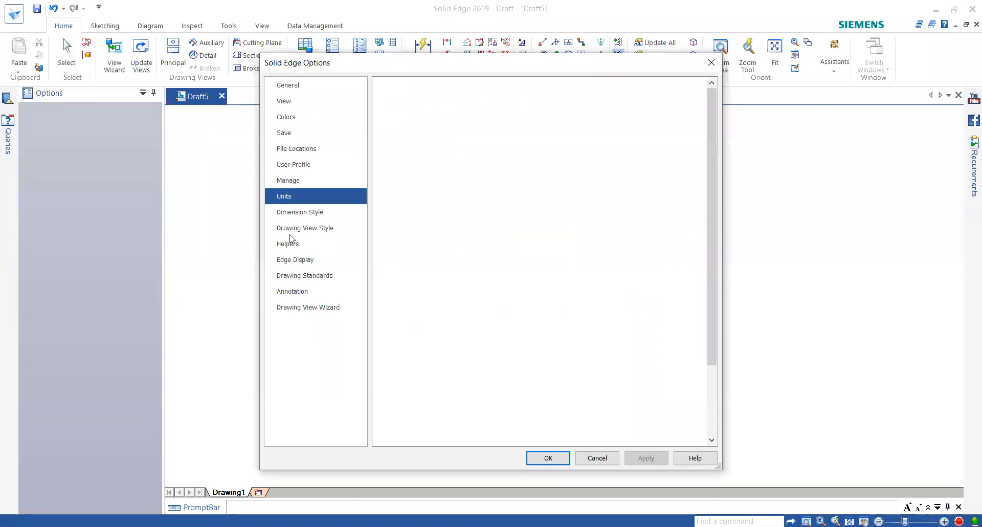
left_click(304, 228)
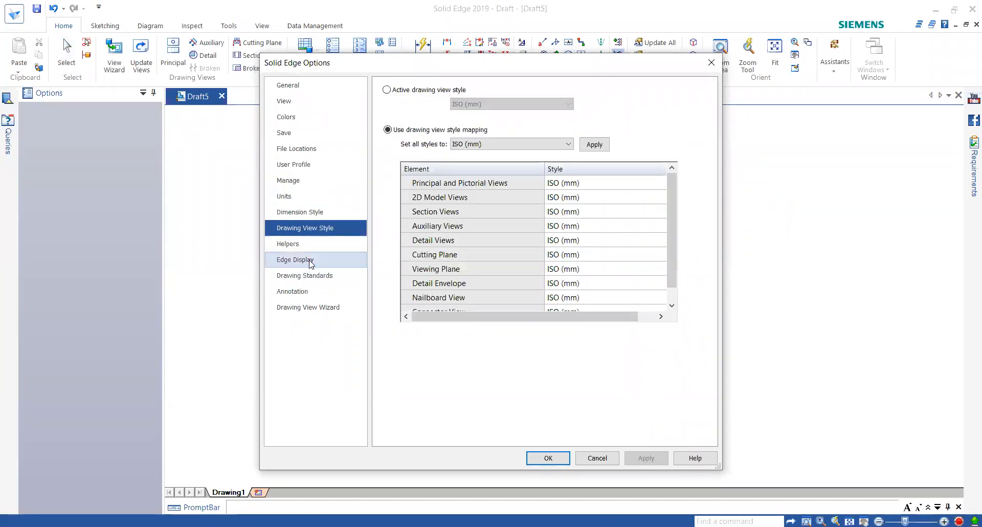
Set the projection angle to Third in the drawing standards and apply the options
left_click(305, 275)
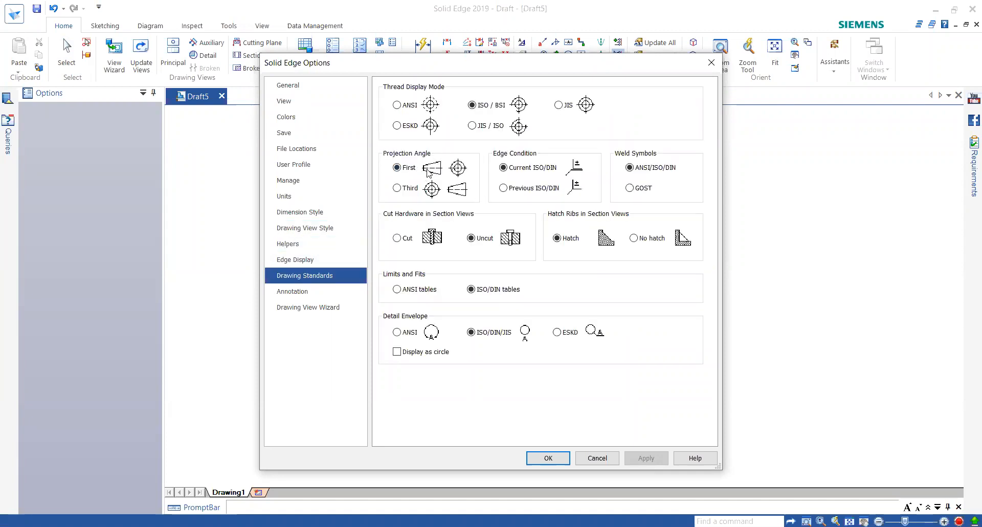
left_click(402, 189)
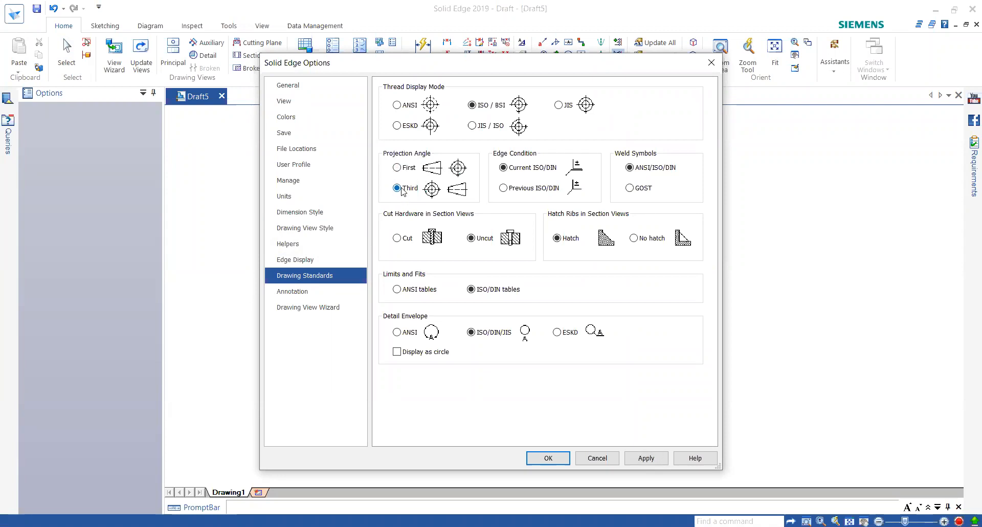
left_click(648, 457)
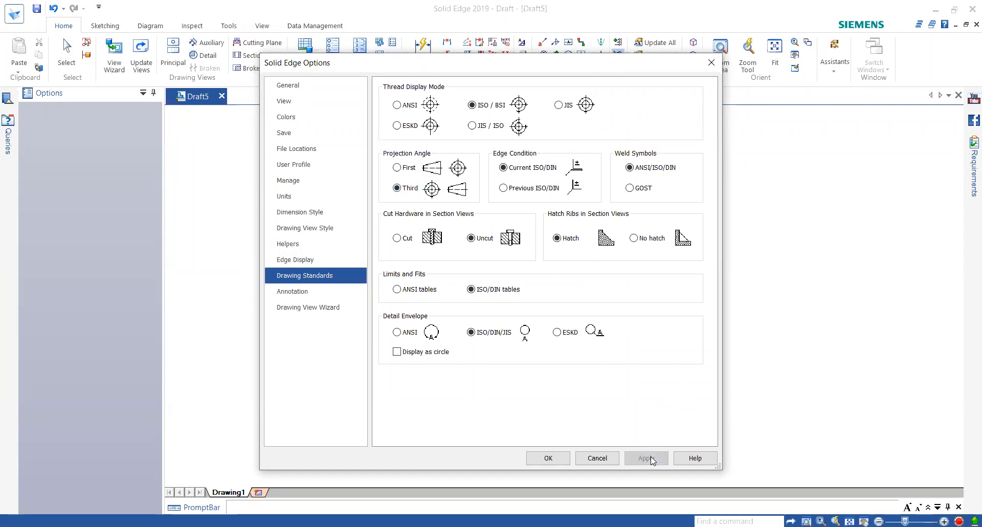
left_click(556, 458)
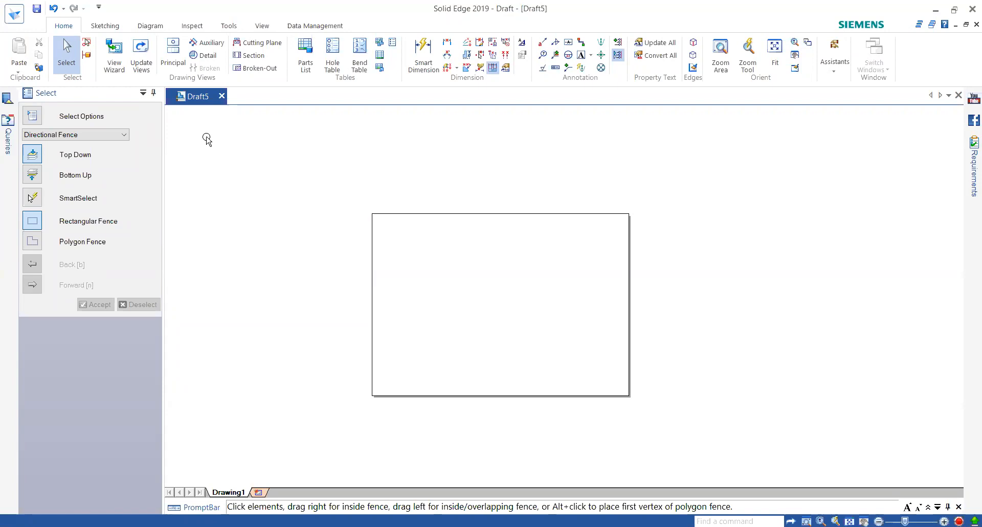
Start a View Wizard drawing view from the Drafting 1 part in the Solidedge folder
left_click(118, 52)
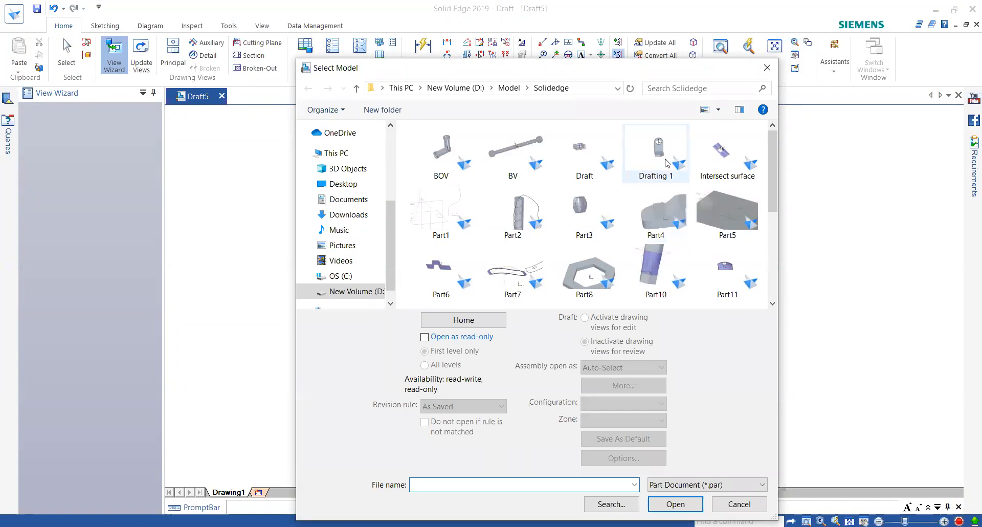
left_click(664, 156)
left_click(675, 504)
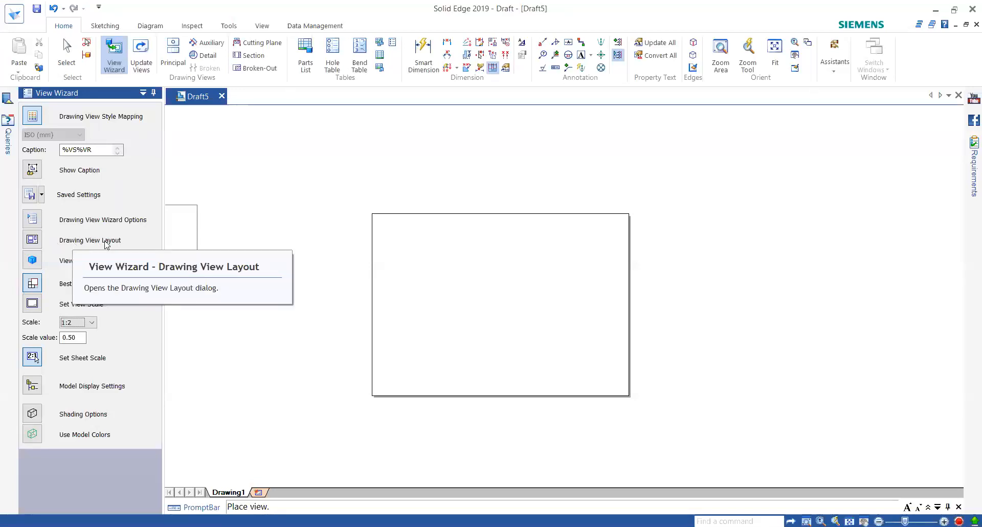
Try placing the user-defined primary view with views above, below and to its right plus the upper-right pictorial view, and undo the placement
left_click(26, 238)
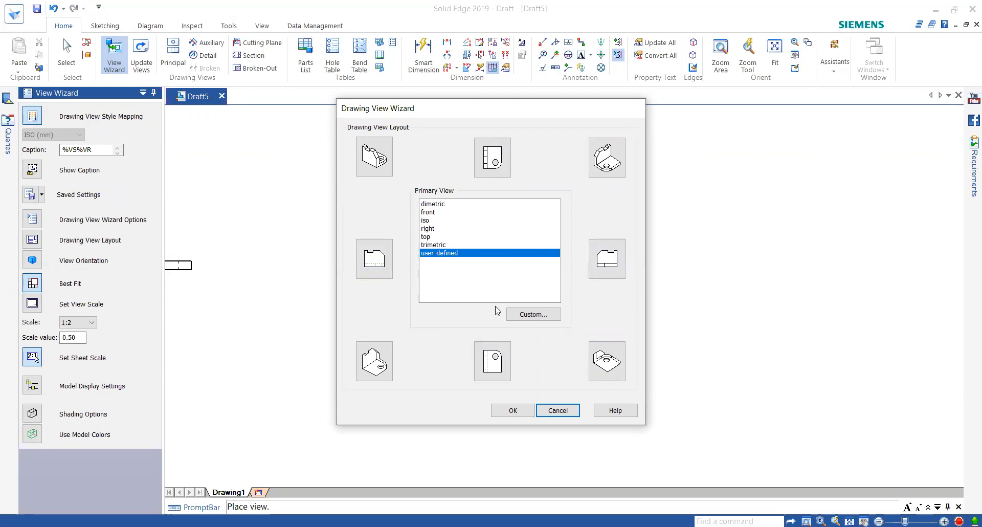
left_click(494, 365)
left_click(606, 259)
left_click(606, 157)
left_click(504, 153)
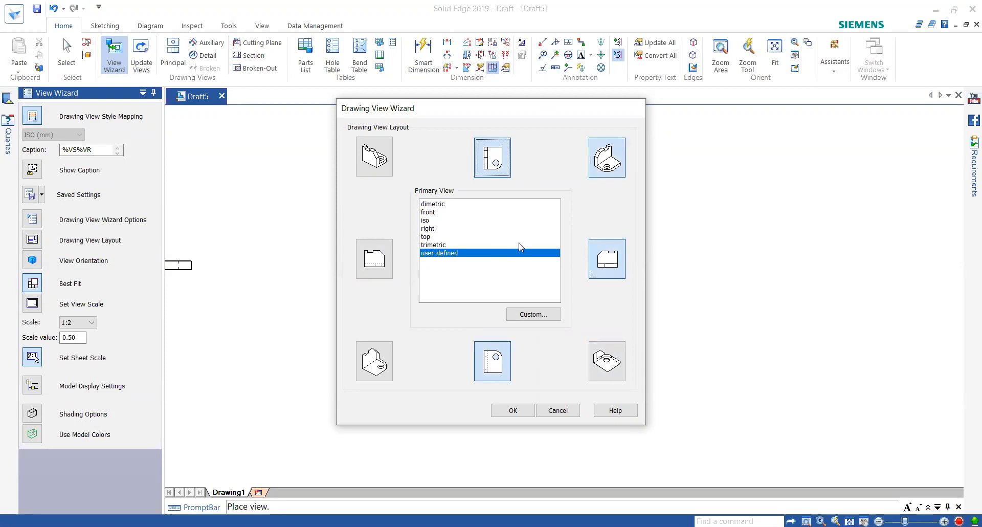
left_click(513, 410)
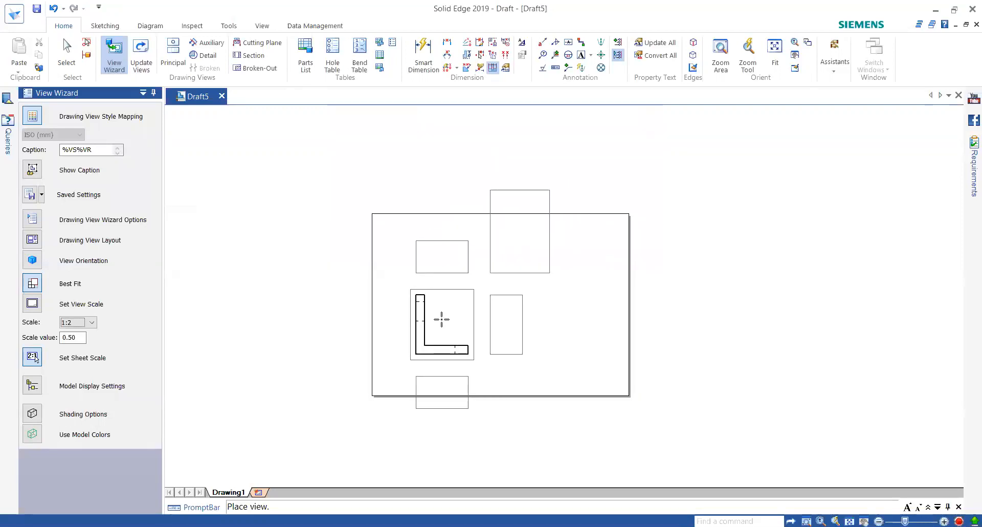
left_click(443, 320)
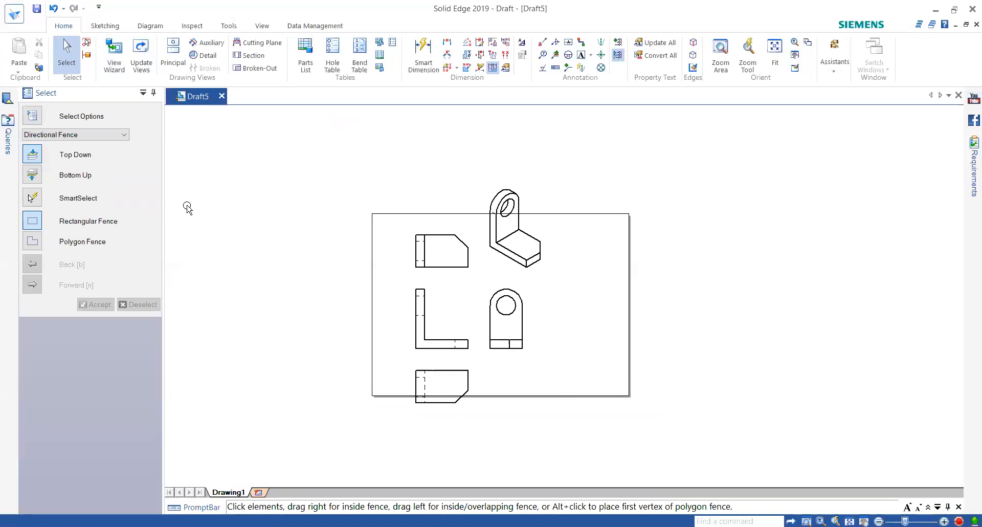
key("ctrl+z")
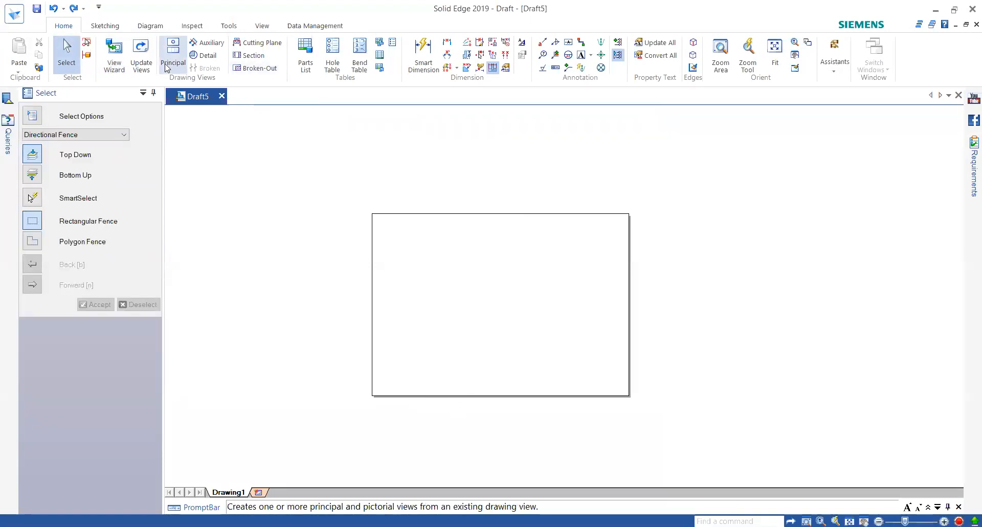
Start the View Wizard again with the Drafting 1 part and open the custom orientation for its primary view
left_click(112, 54)
left_click(113, 54)
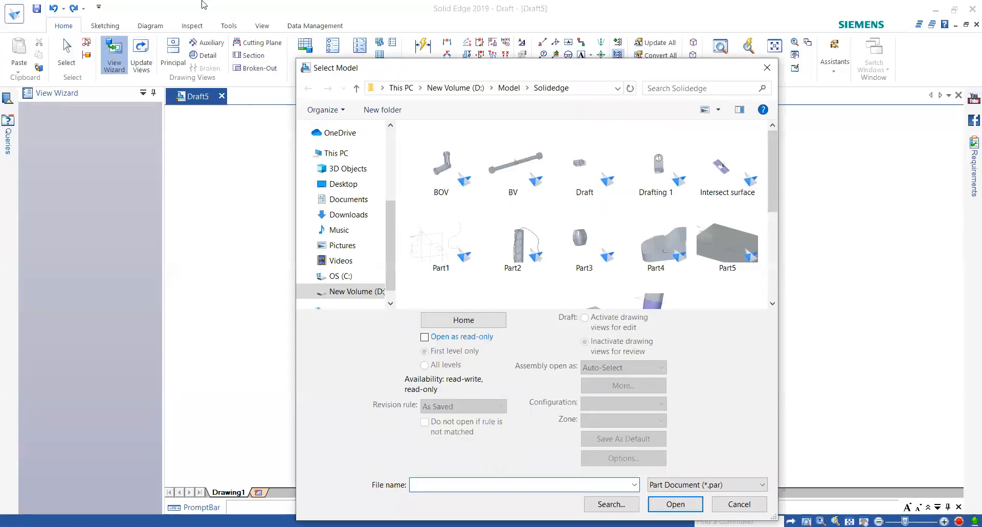
left_click(660, 174)
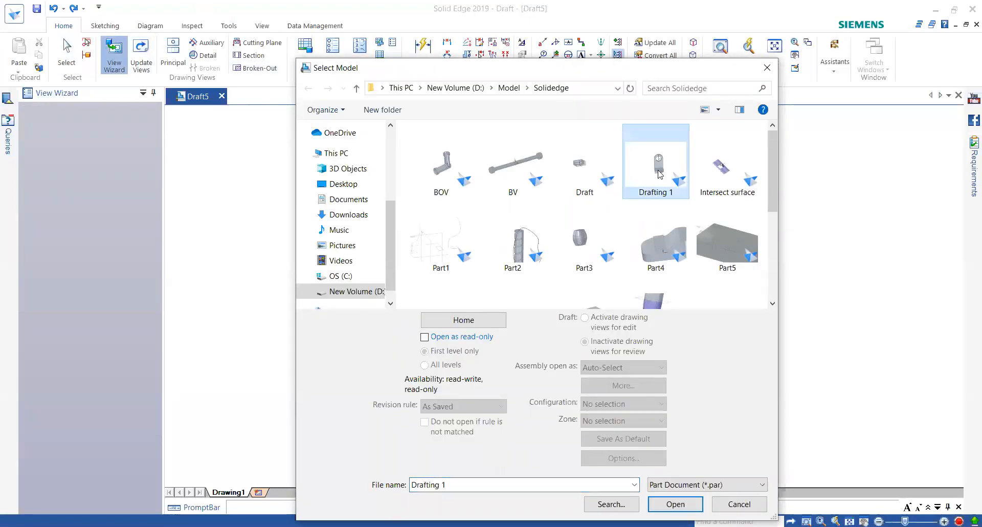
left_click(674, 504)
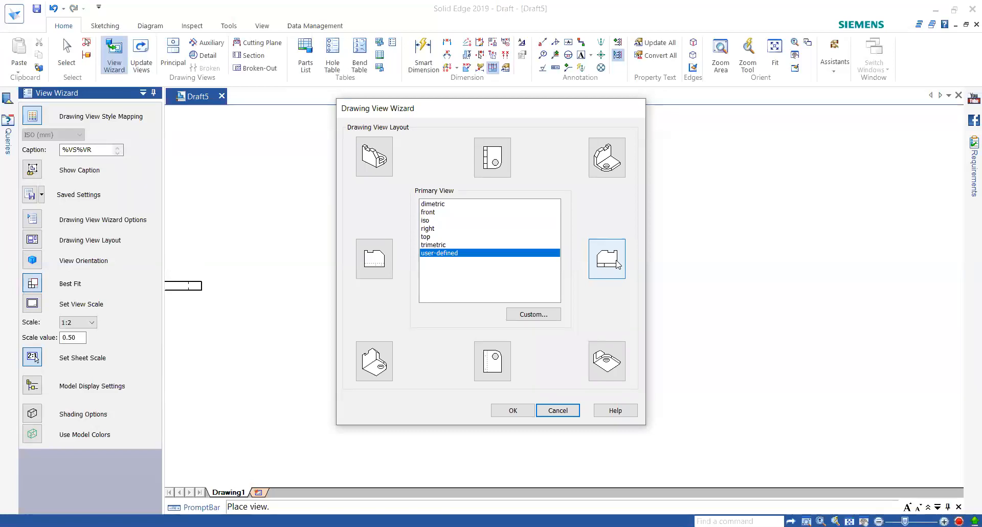
left_click(530, 317)
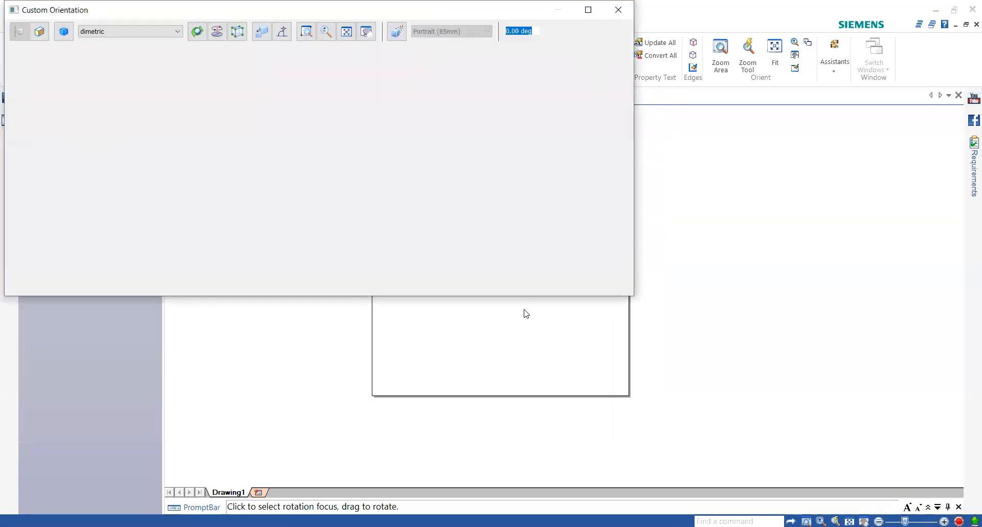
Set the custom orientation to the named top view and rotate the bracket from there to a tilted pictorial angle
left_click_drag(432, 209, 353, 235)
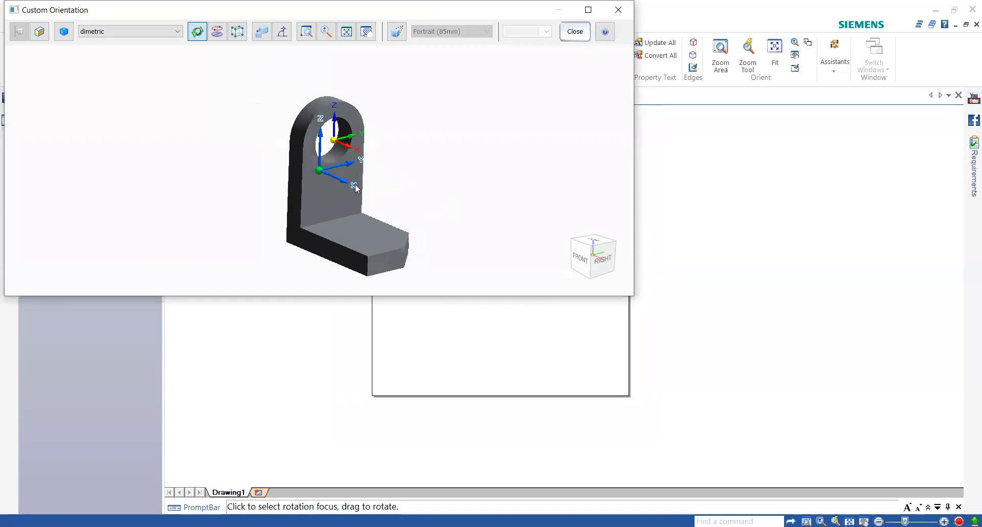
left_click(218, 31)
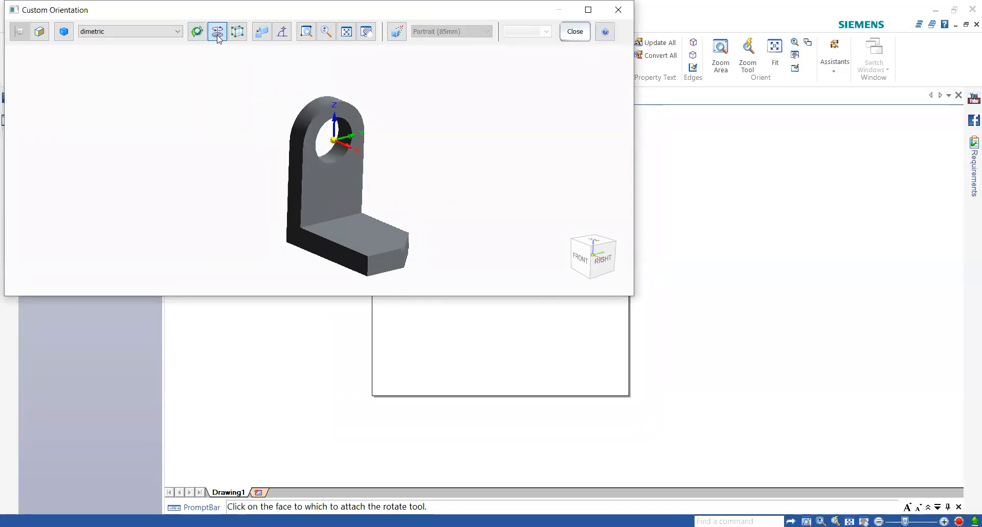
left_click(103, 33)
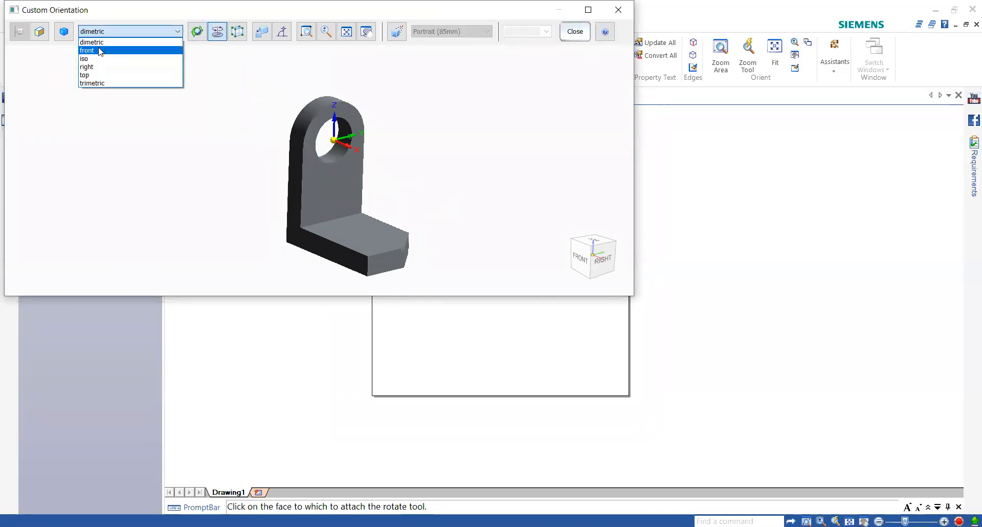
left_click(100, 76)
middle_click_drag(334, 167, 302, 130)
scroll(326, 138, "down", 3)
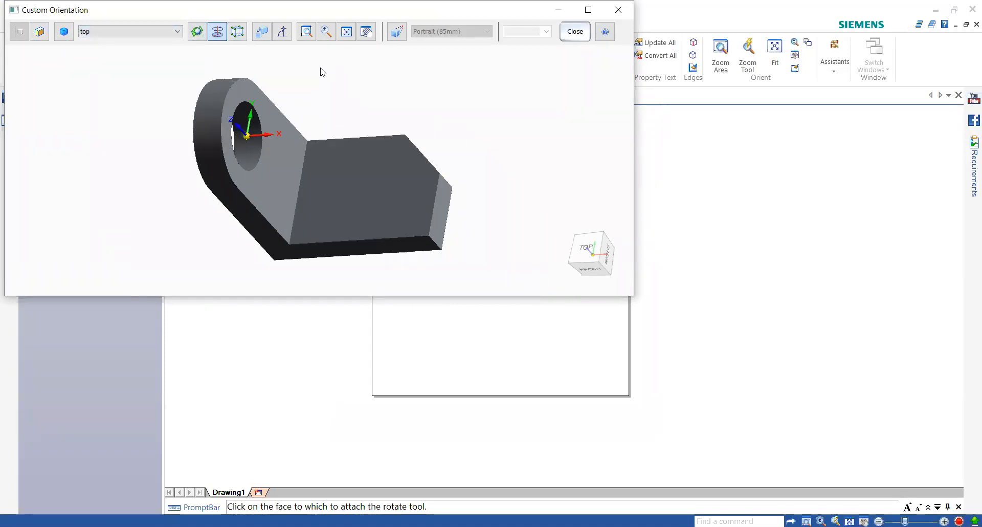
Try the perspective display with Portrait (85mm) on the rotated bracket, then turn perspective off
left_click(398, 33)
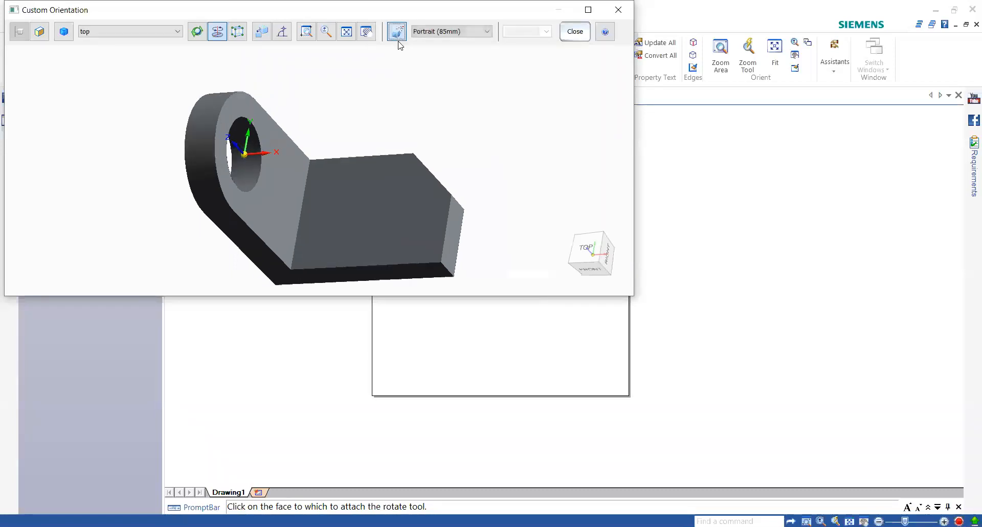
left_click_drag(356, 174, 366, 203)
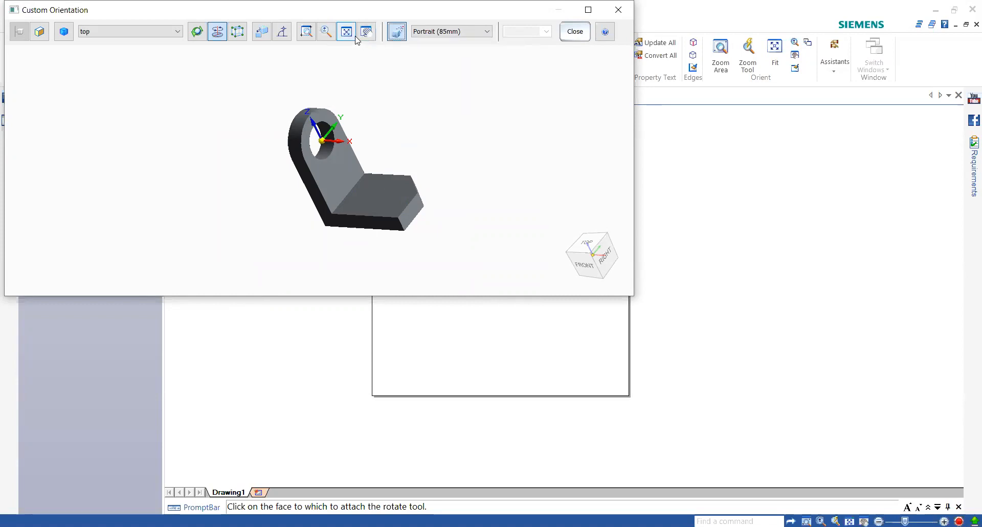
left_click(402, 33)
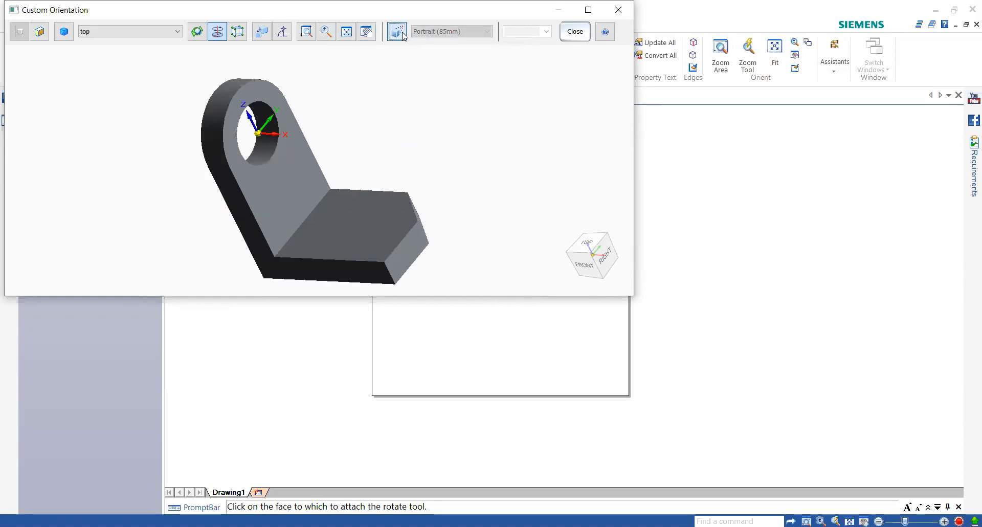
Rotate the bracket so its top and right sides face forward, and accept this custom orientation
middle_click_drag(371, 171, 348, 189)
scroll(348, 189, "down", 3)
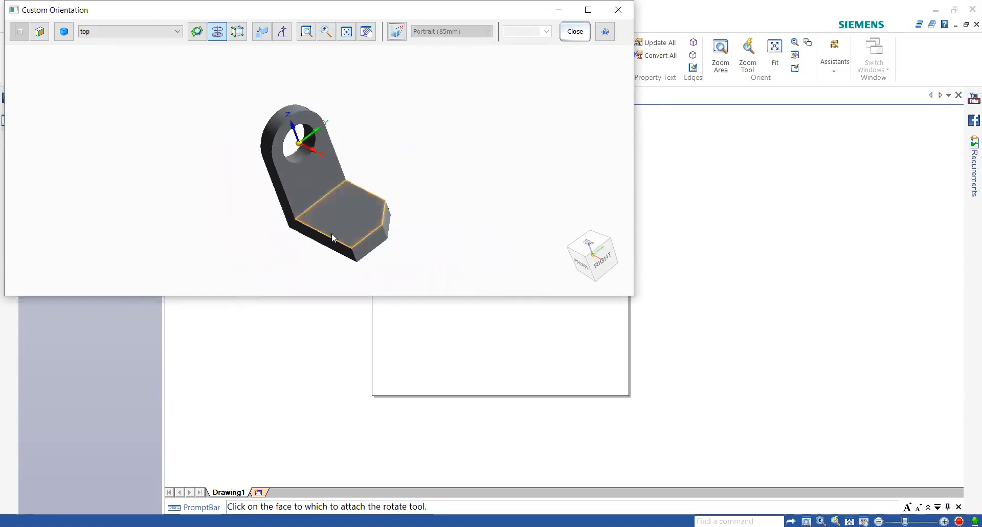
scroll(331, 232, "up", 2)
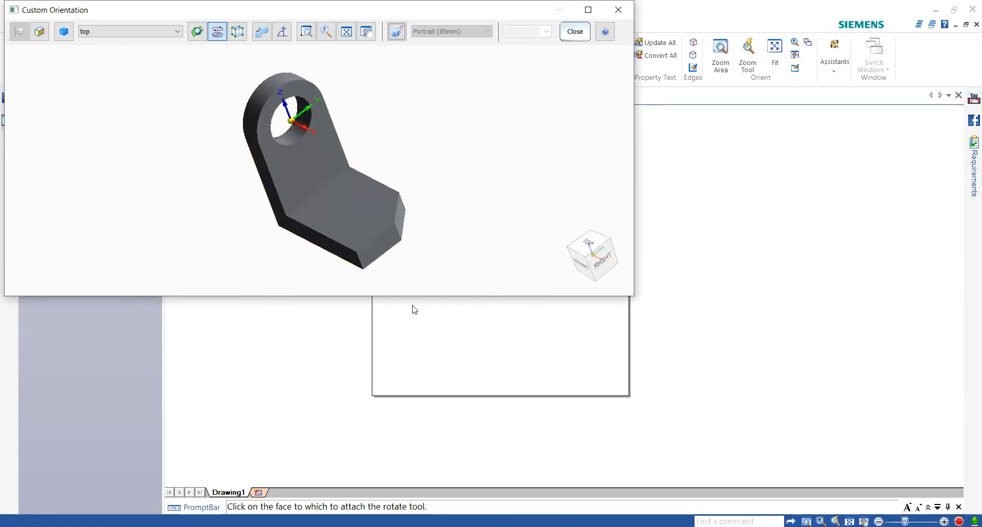
left_click(578, 34)
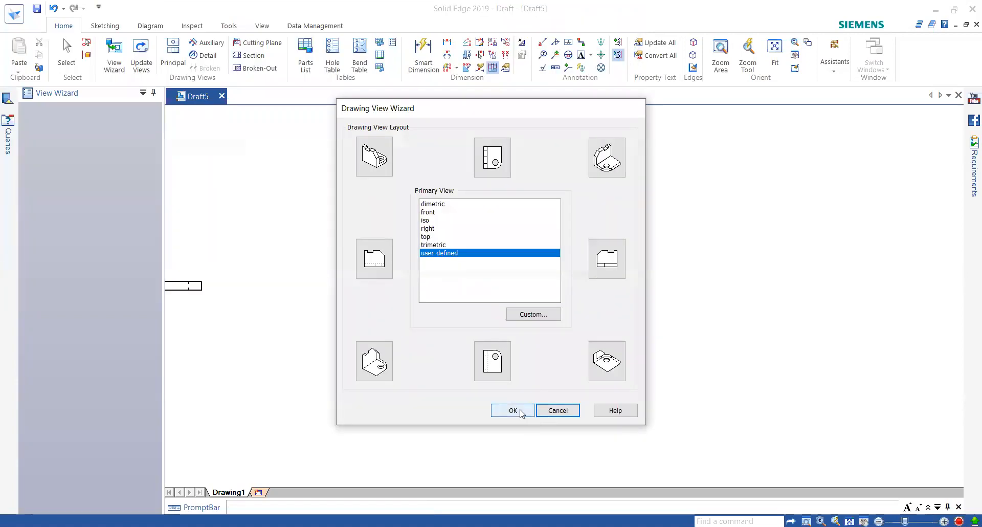
Place the custom-oriented bracket view in the upper-left area of the sheet and finish without adding principal views
key("Return")
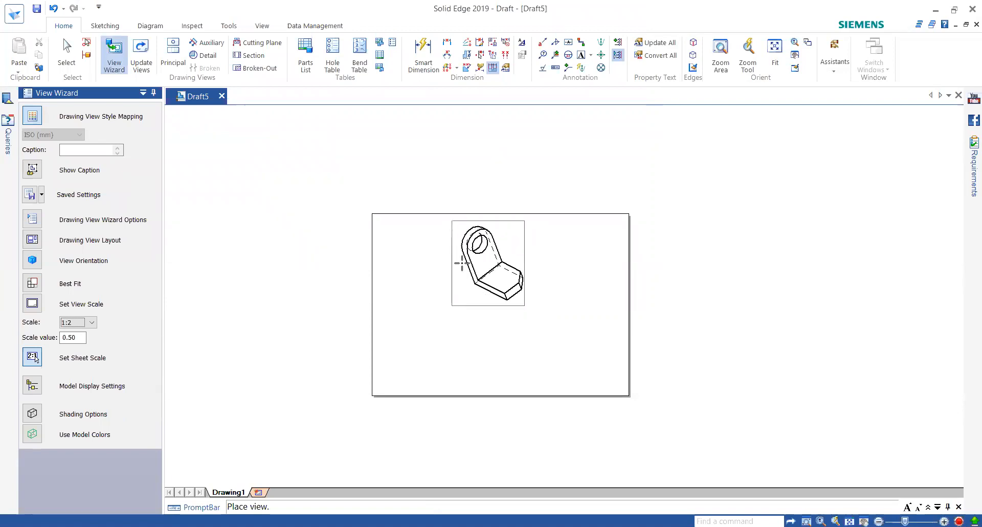
left_click(435, 261)
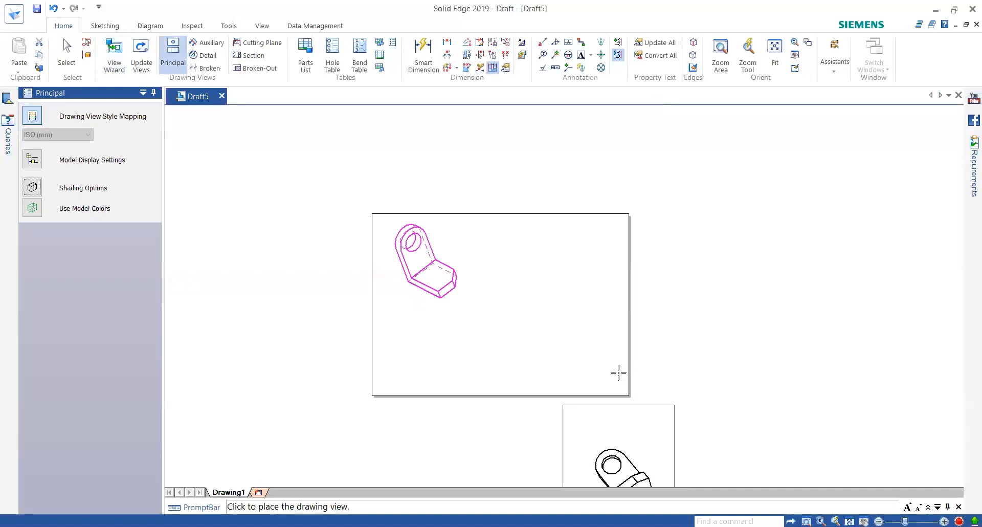
key("Escape")
key("Escape")
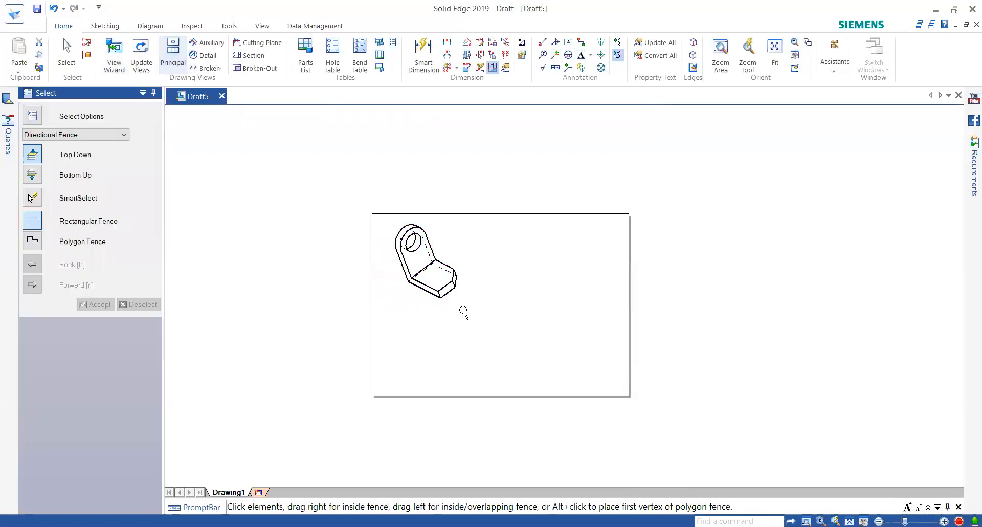
Delete the custom-oriented bracket view from the sheet and load the Drafting 1 part for a new drawing view
left_click(447, 292)
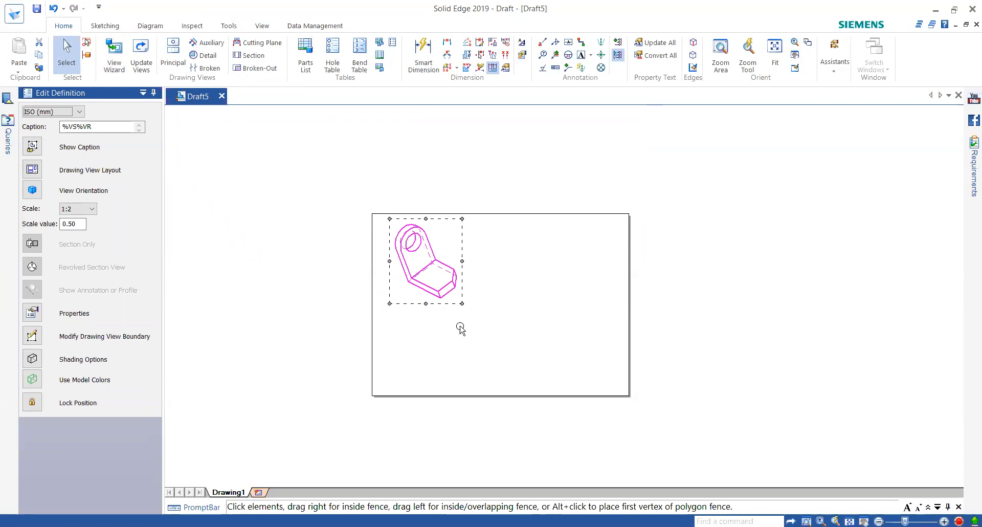
left_click(74, 60)
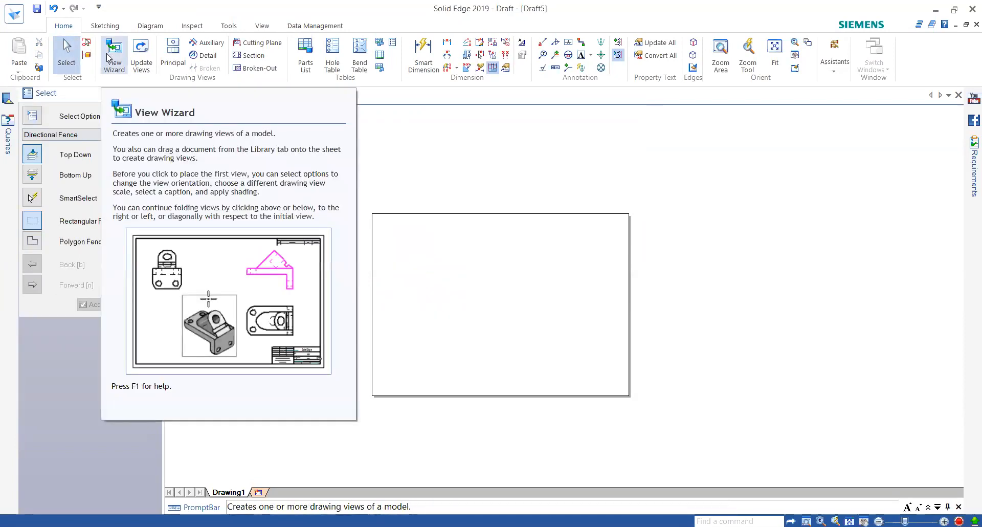
left_click(108, 57)
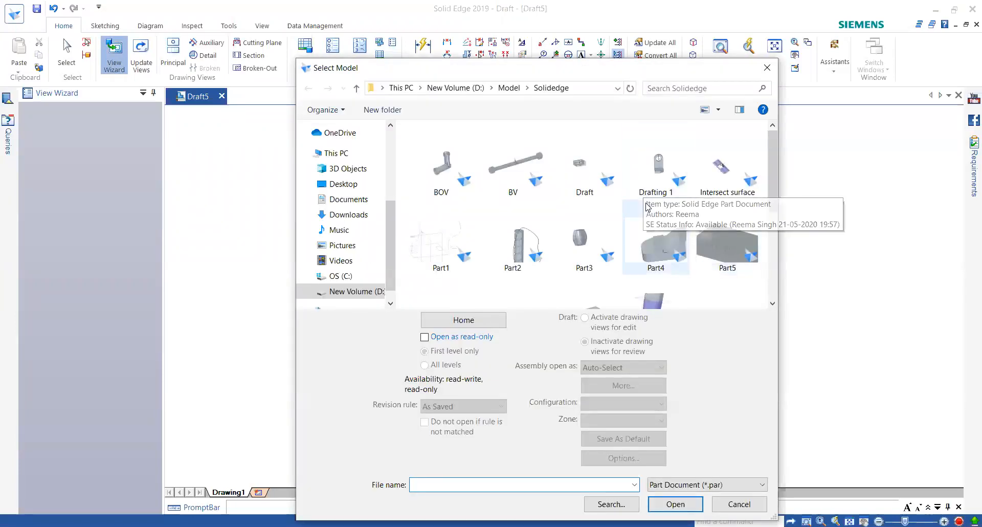
left_click(645, 186)
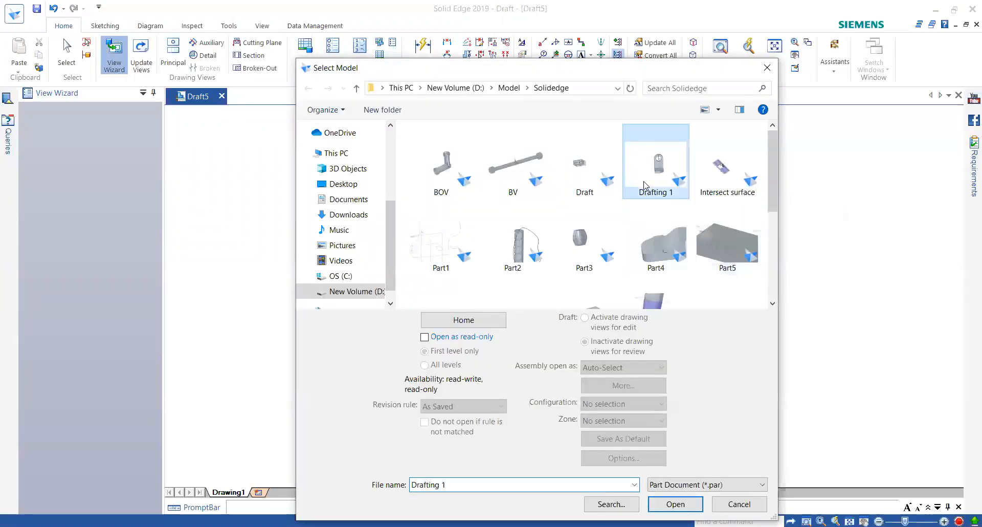
left_click(675, 504)
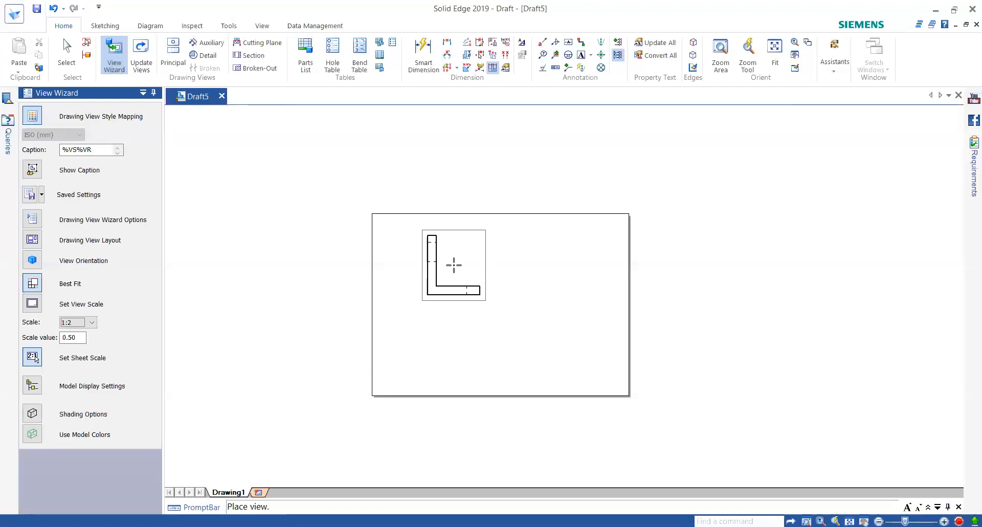
Preview the new drawing view in the Back View orientation and change its orientation to Top View
left_click(32, 260)
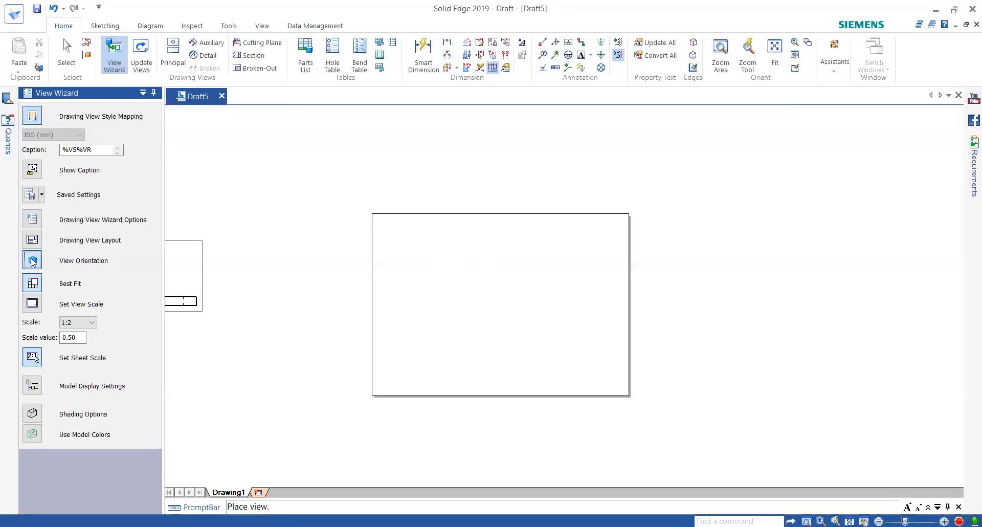
left_click(60, 293)
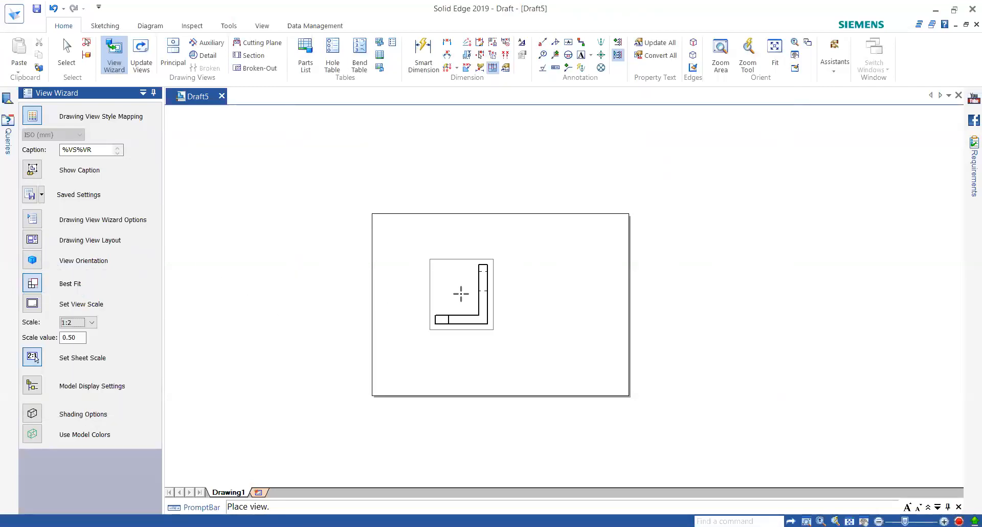
left_click(32, 260)
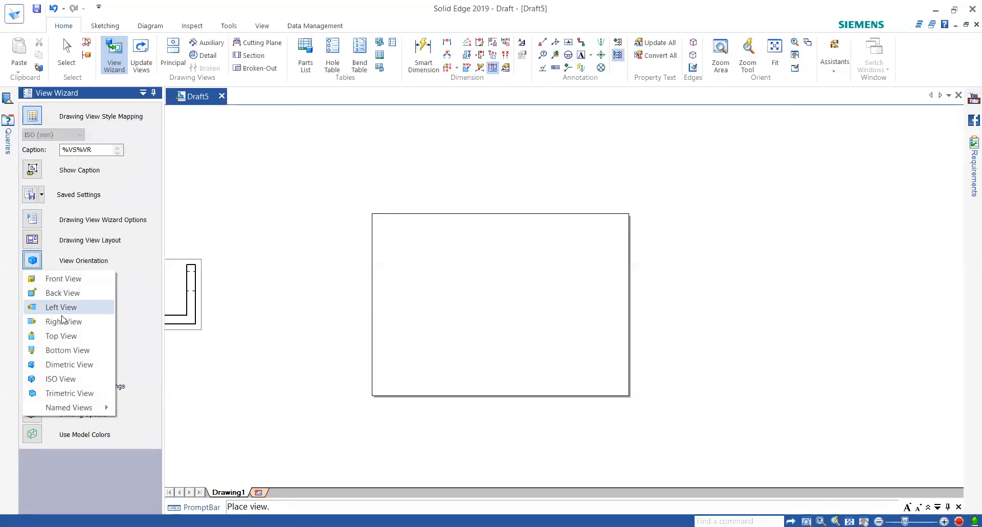
left_click(61, 335)
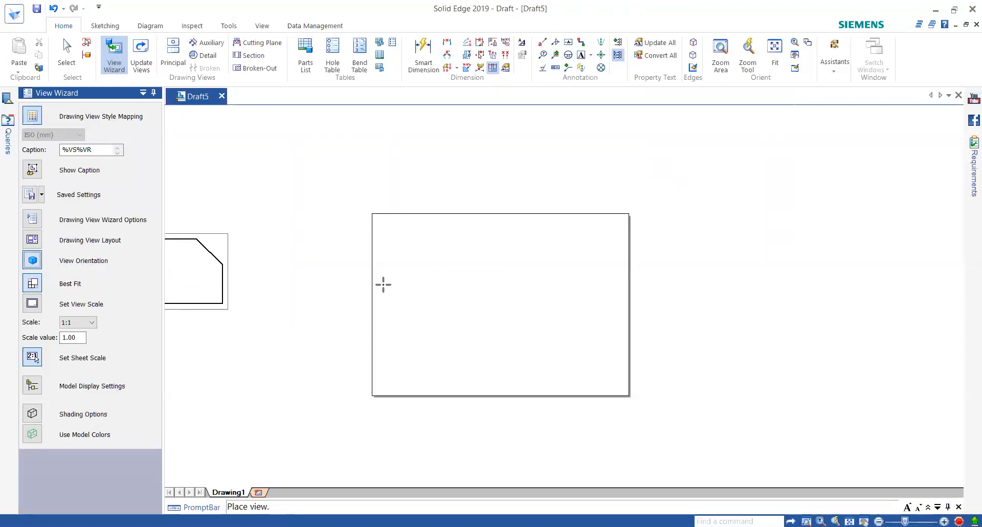
left_click(33, 260)
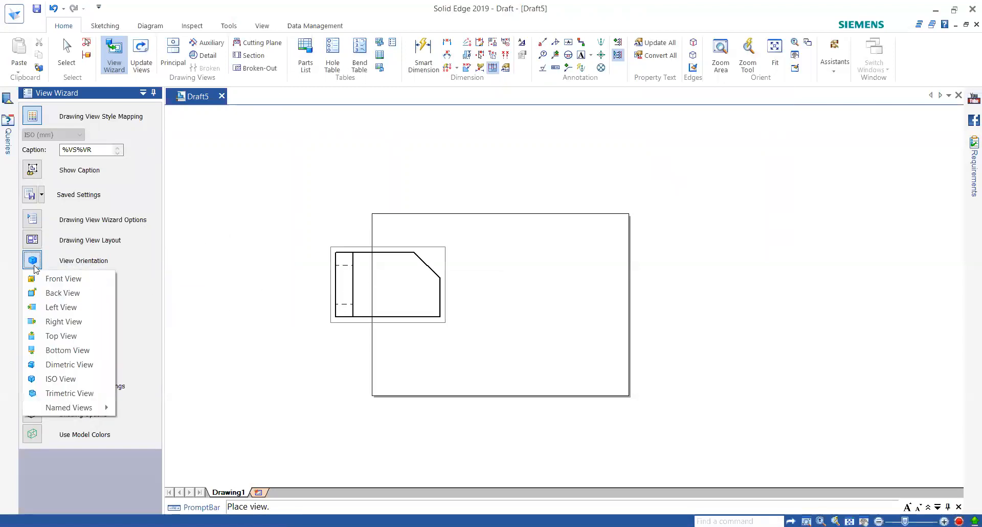
left_click(62, 335)
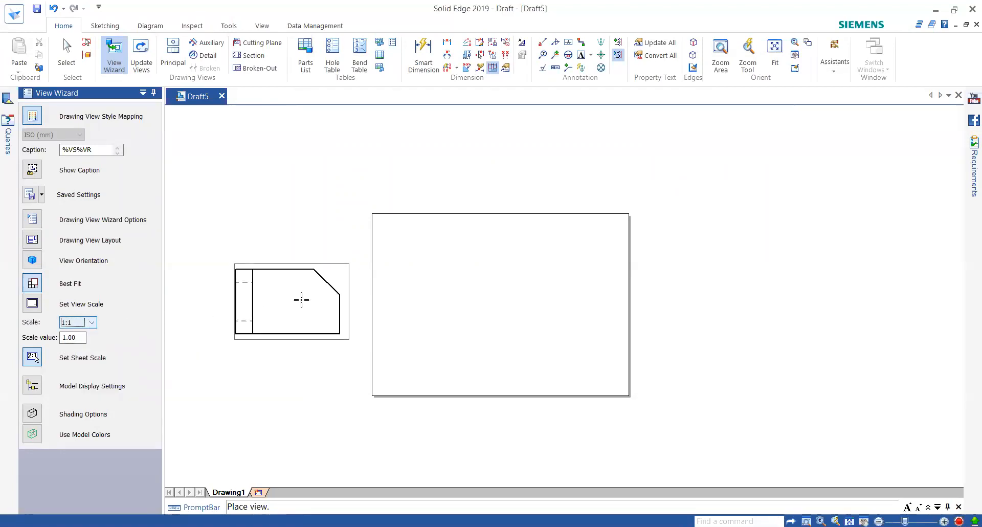
Try the preset scales 2:1 and 1:2 on the unplaced top view
left_click(92, 322)
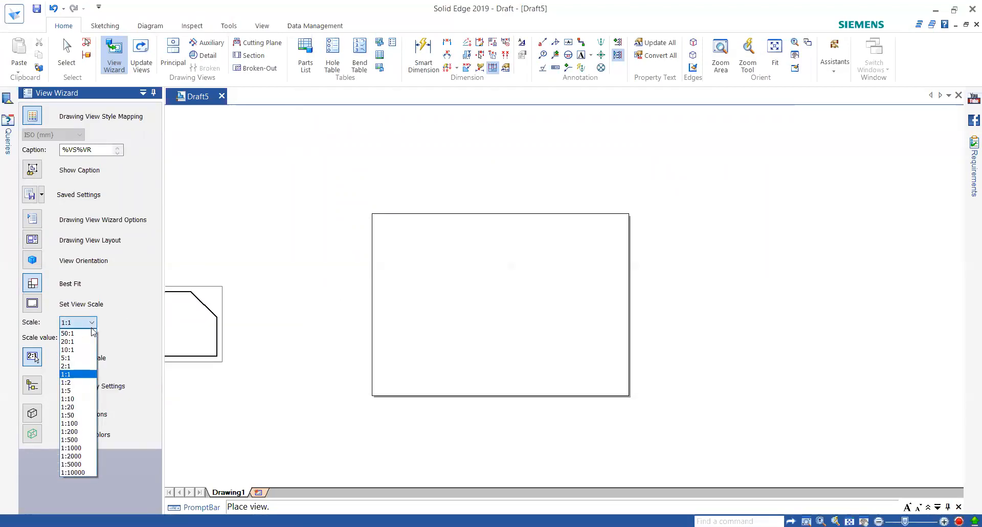
left_click(78, 366)
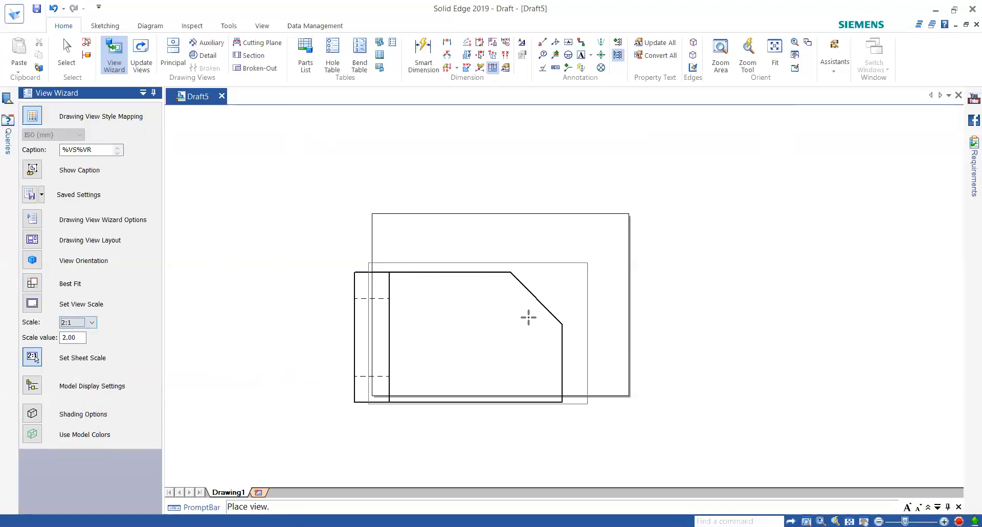
left_click(92, 322)
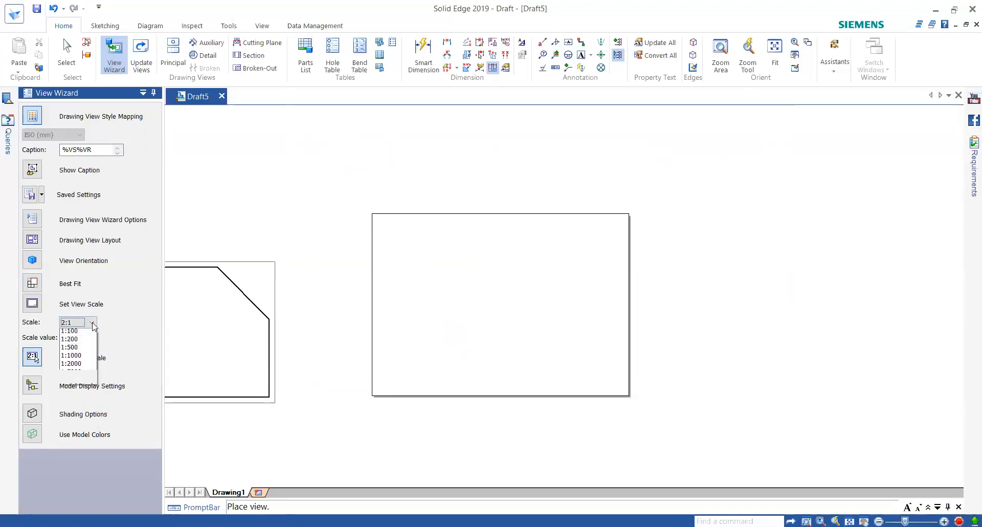
left_click(76, 382)
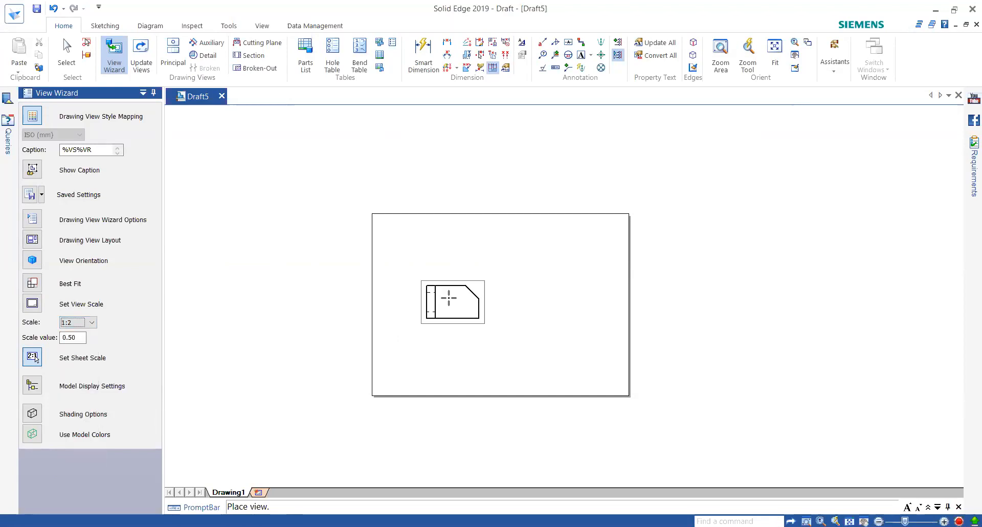
Try custom scale values of 1, 0.5 and 0.25 on the unplaced top view
double_click(62, 337)
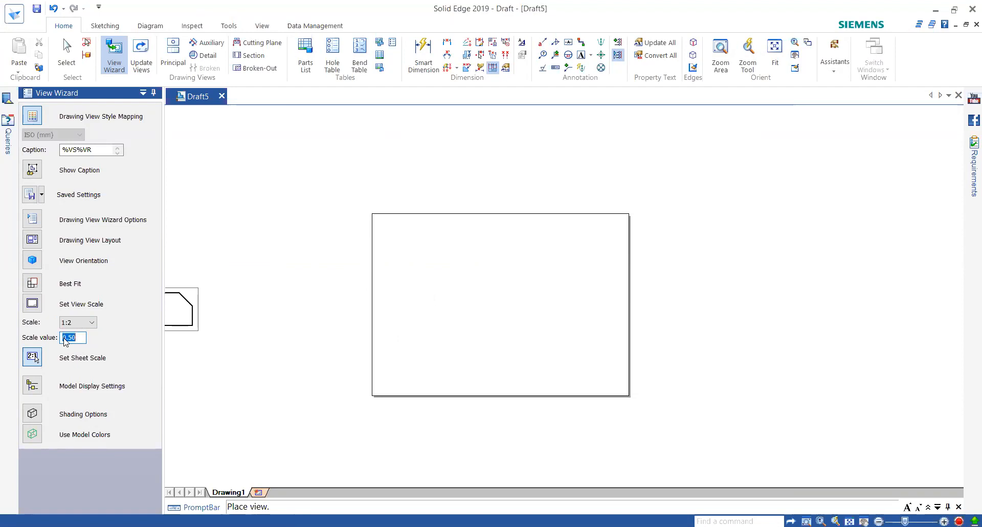
type("1")
key("Return")
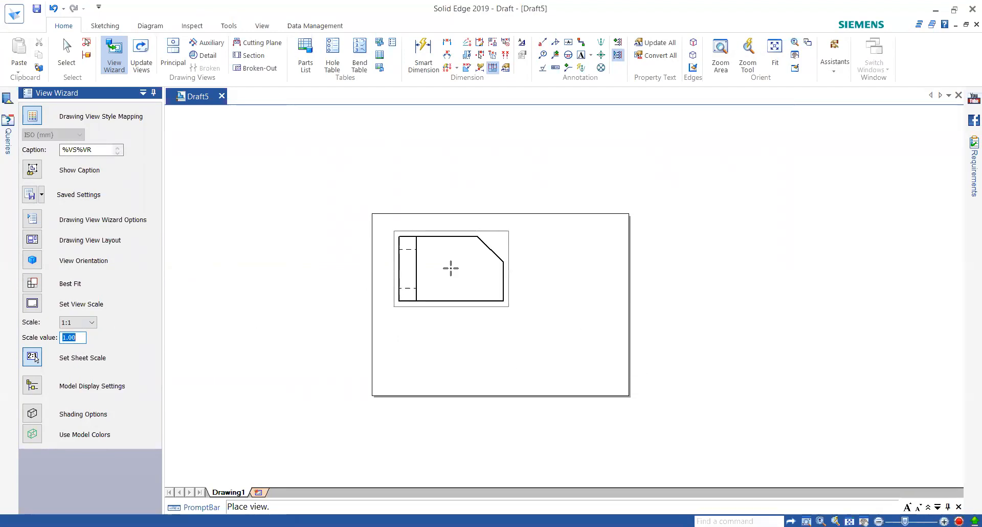
type("5")
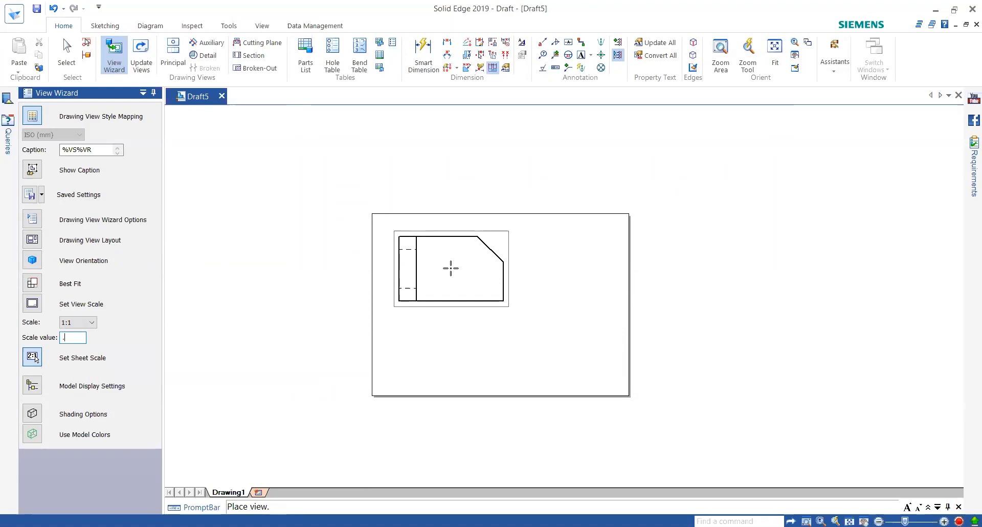
key("Return")
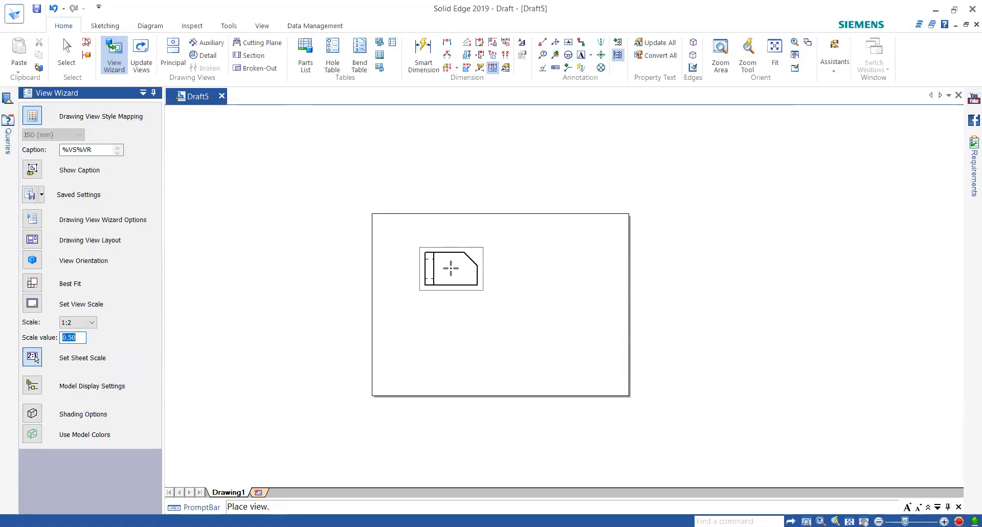
type(".25")
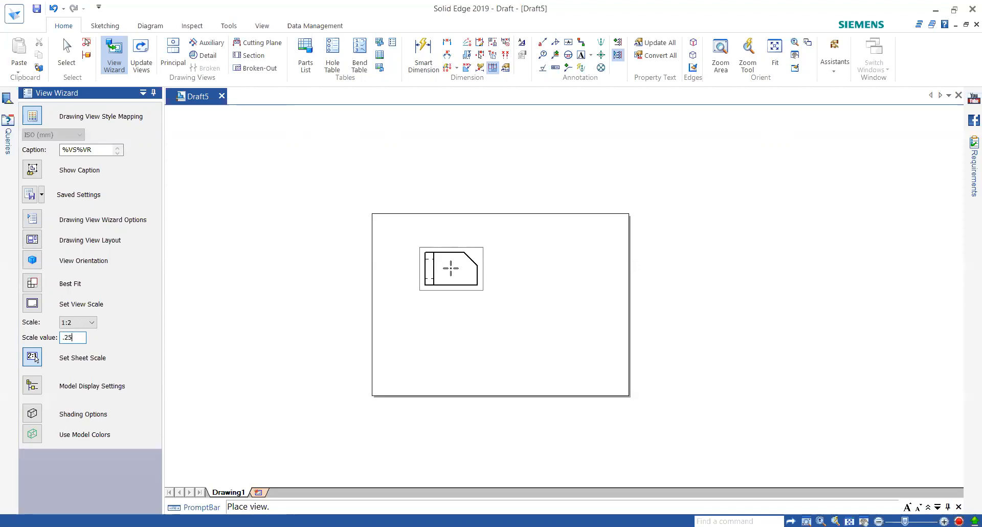
key("Return")
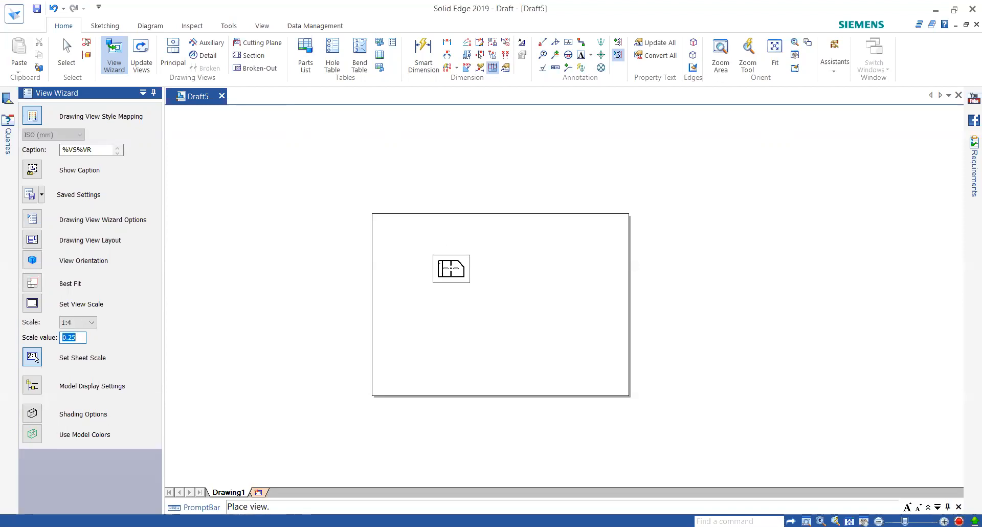
Set the scale to 1:1 and place the unshaded top view in the left half of the sheet without further principal views
left_click(79, 323)
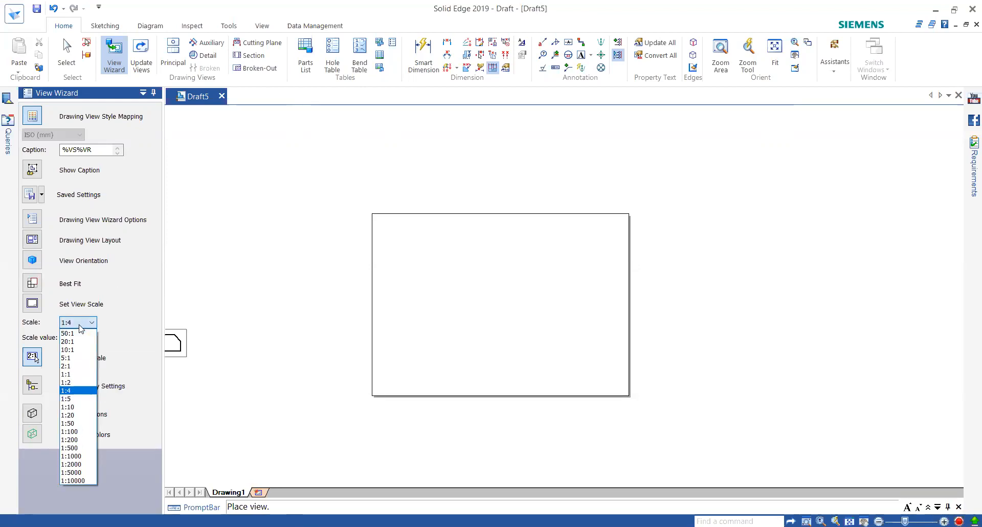
left_click(71, 379)
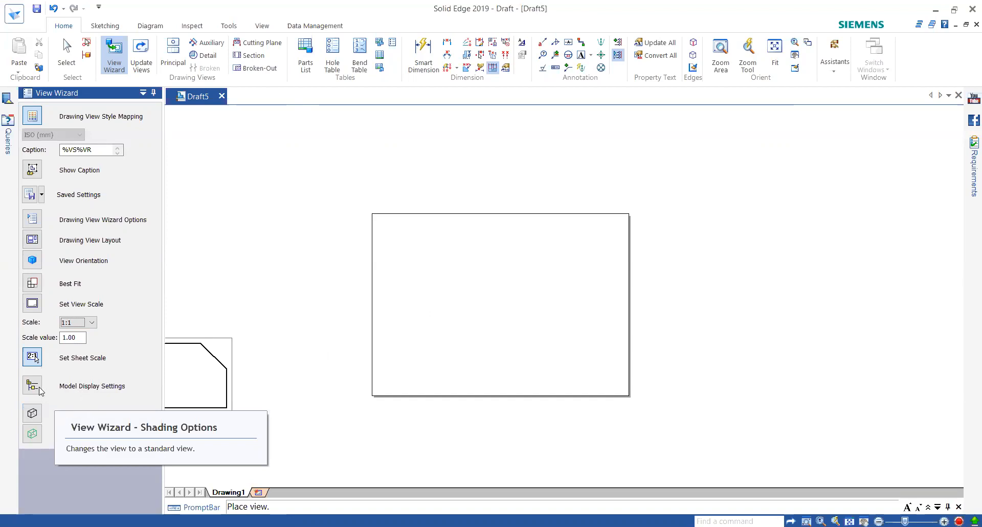
left_click(31, 413)
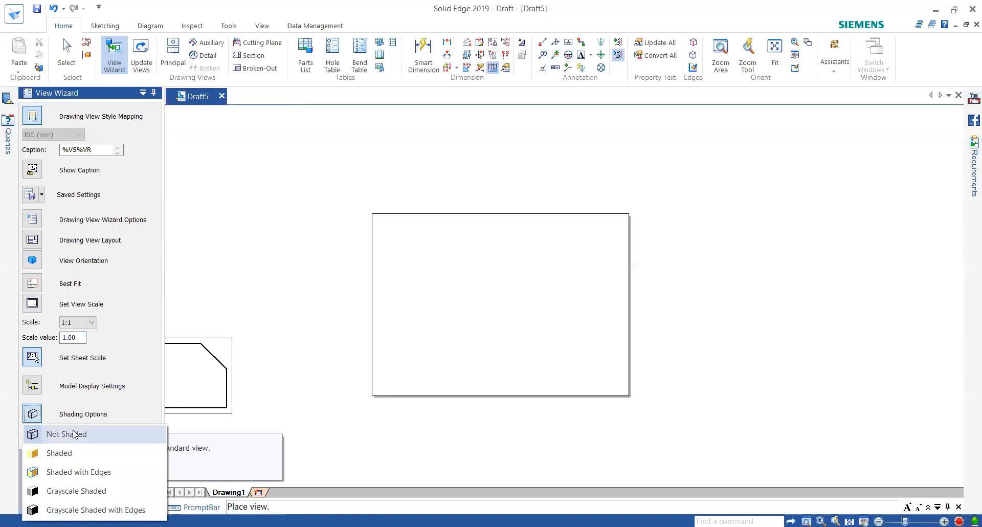
left_click(444, 308)
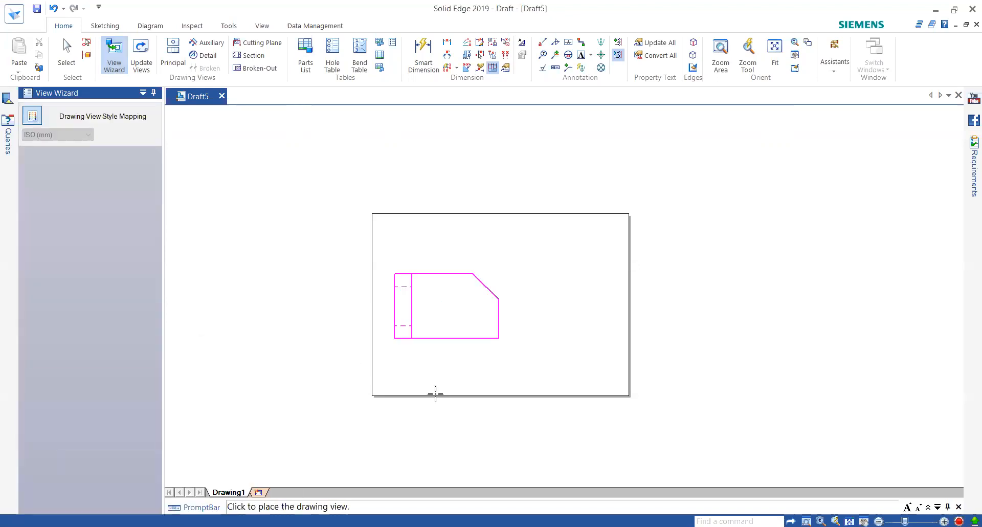
key("Escape")
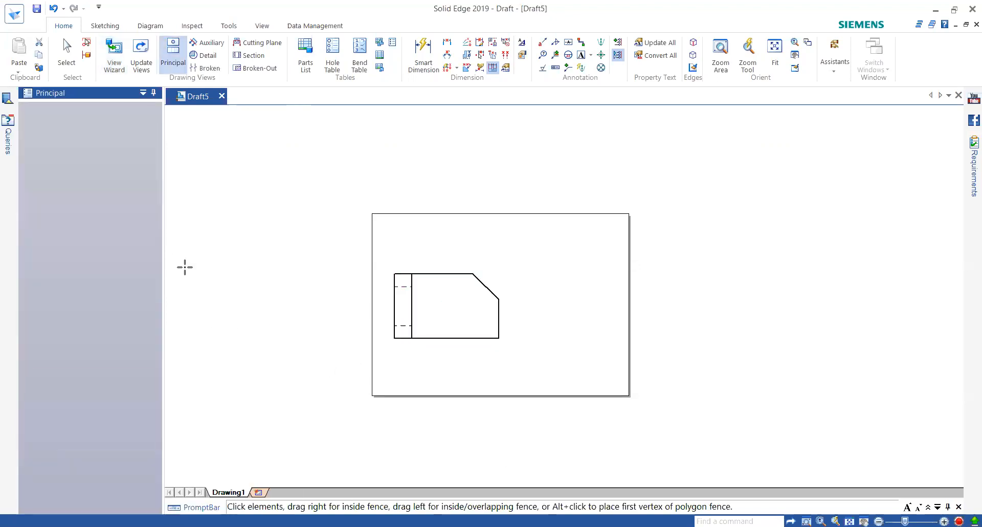
Apply Grayscale Shaded with Edges to the placed top view and update the drawing views
left_click(417, 274)
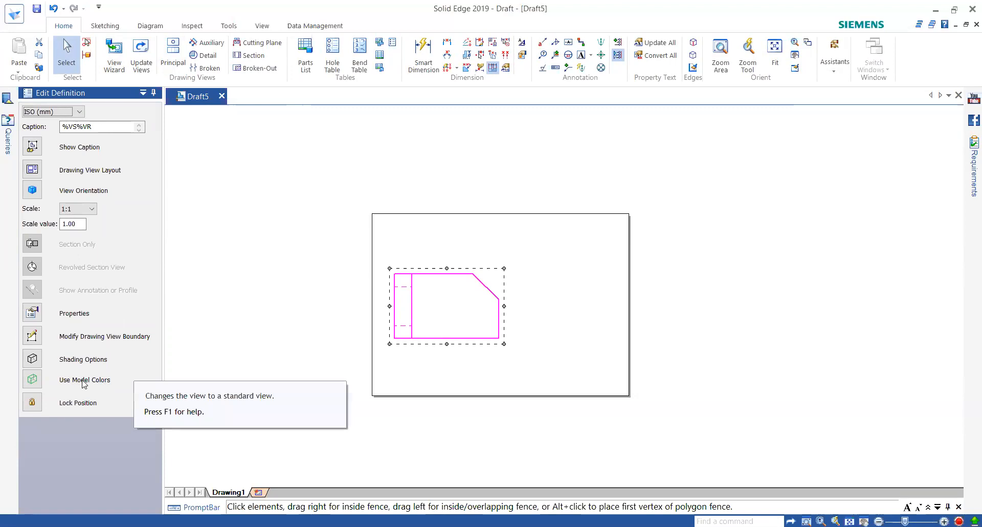
left_click(32, 360)
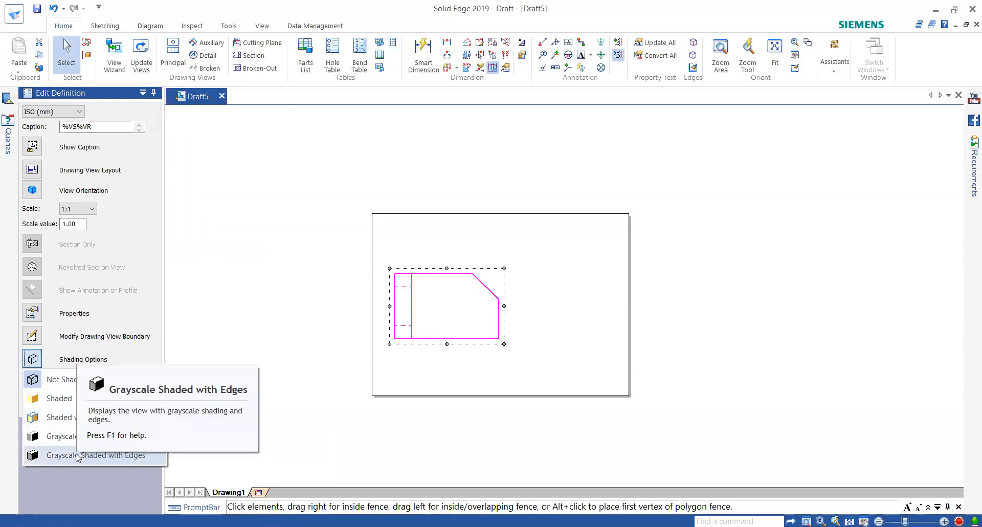
left_click(77, 456)
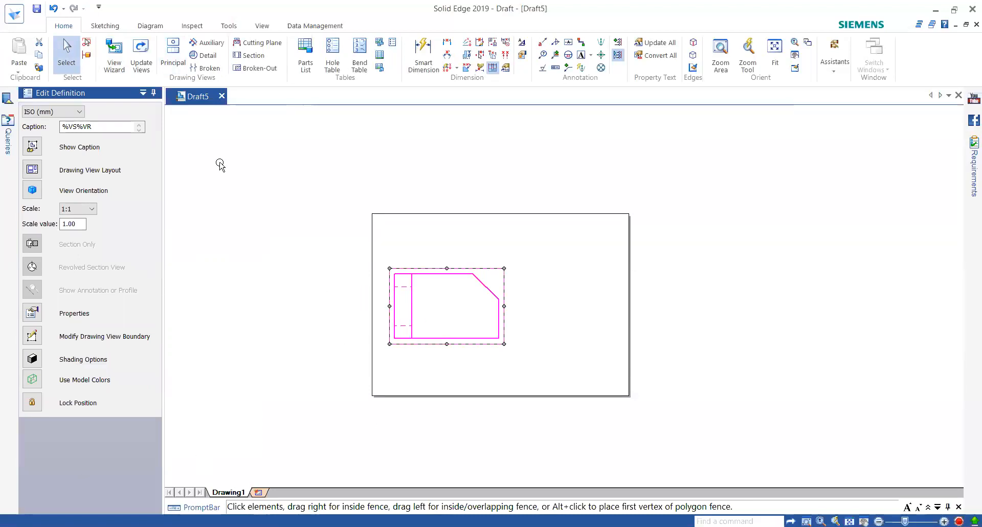
left_click(141, 53)
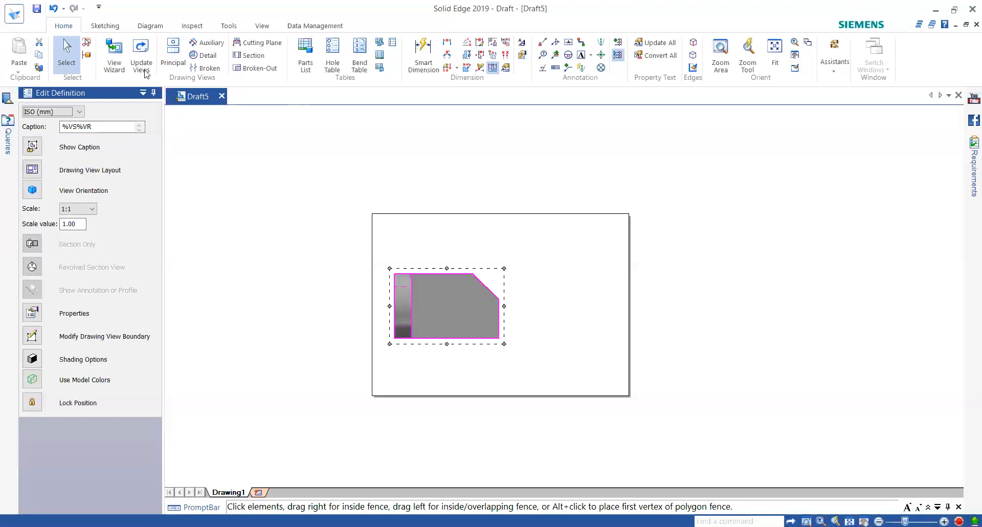
Reselect the shaded top view and turn off its position lock
middle_click_drag(476, 331, 465, 313)
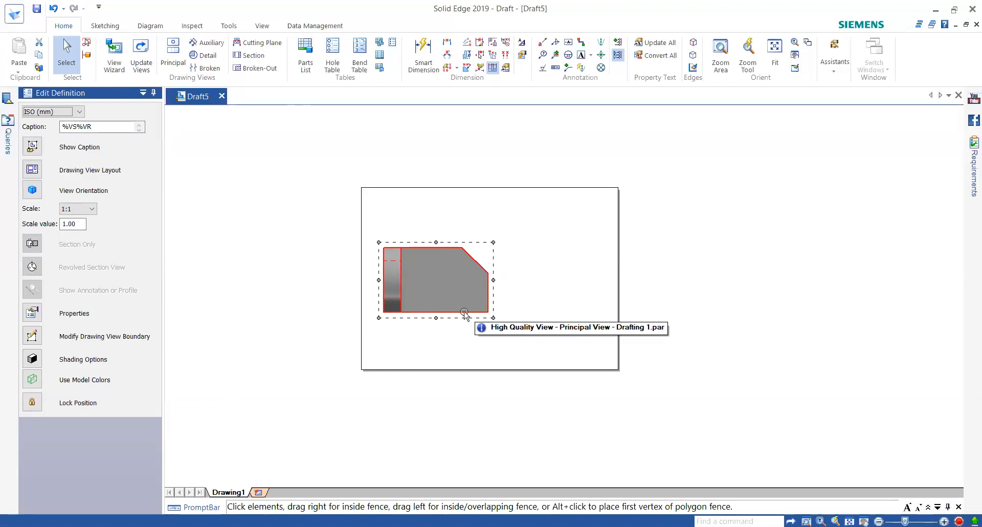
left_click(481, 306)
middle_click_drag(500, 241, 509, 263)
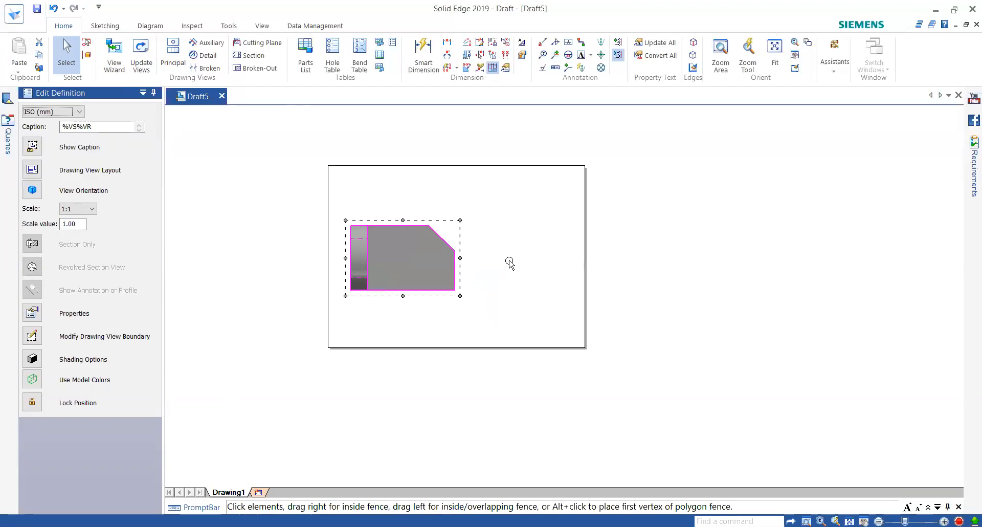
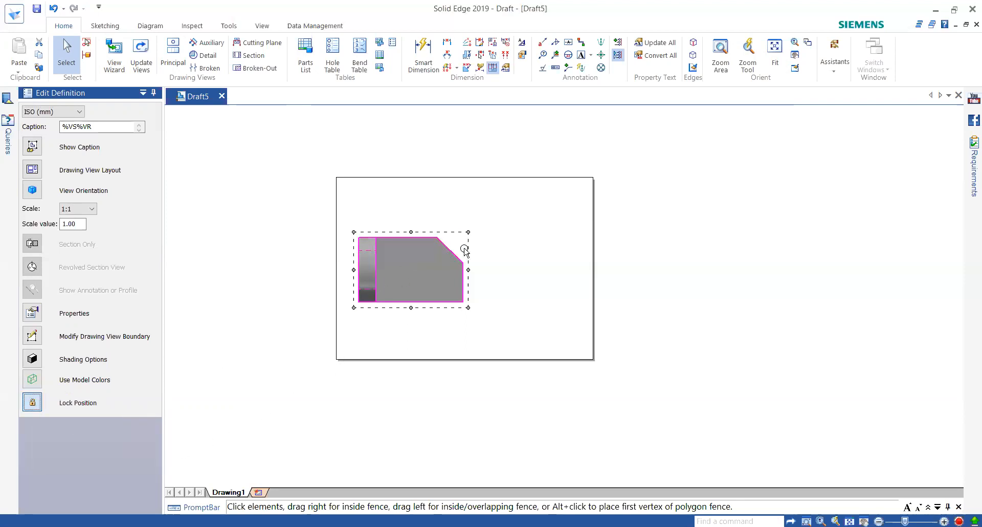
left_click(226, 425)
left_click(421, 243)
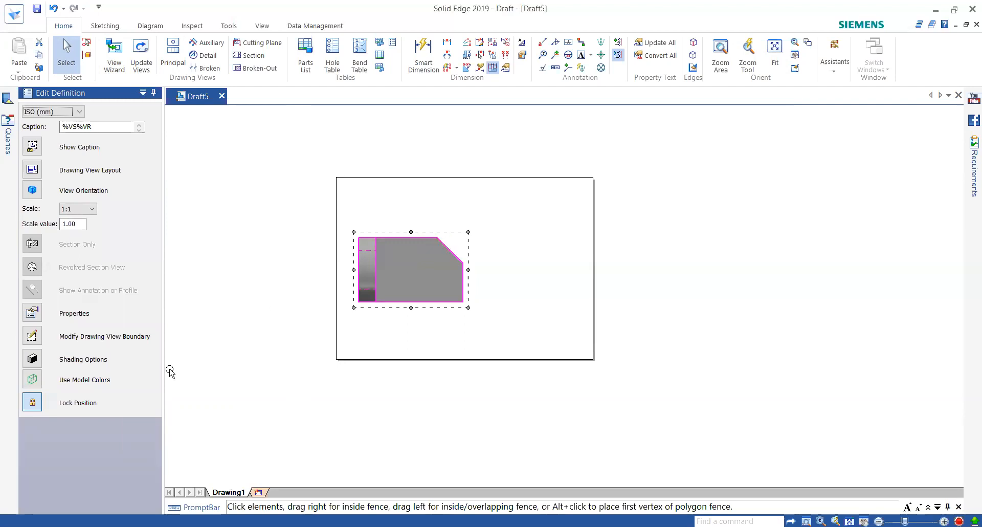
left_click(29, 403)
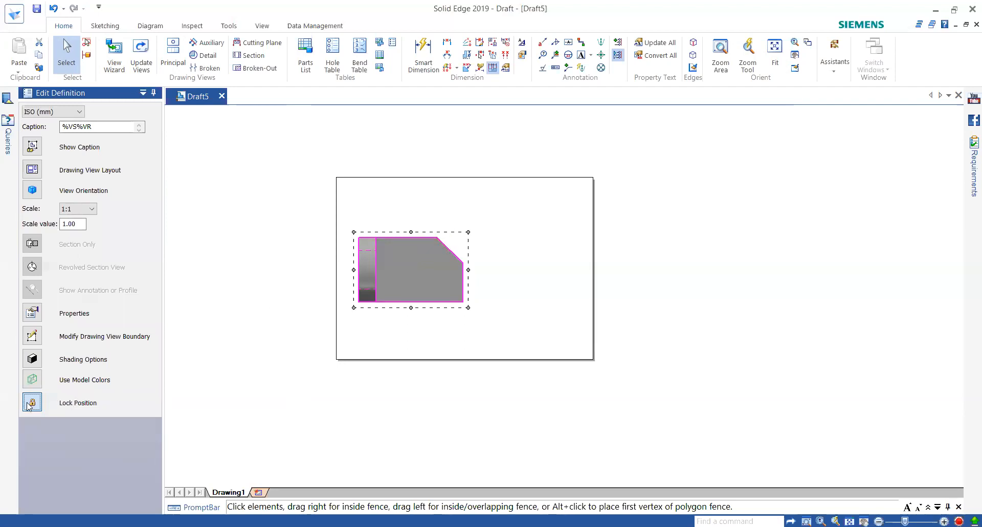
Move the unlocked top view slightly up and toward the sheet's left edge, and set its shading to Not Shaded
left_click(406, 343)
mouse_move(442, 247)
left_mouse_down()
mouse_move(500, 228)
mouse_move(464, 191)
mouse_move(555, 226)
mouse_move(560, 243)
mouse_move(537, 235)
mouse_move(432, 256)
mouse_move(404, 233)
left_mouse_up()
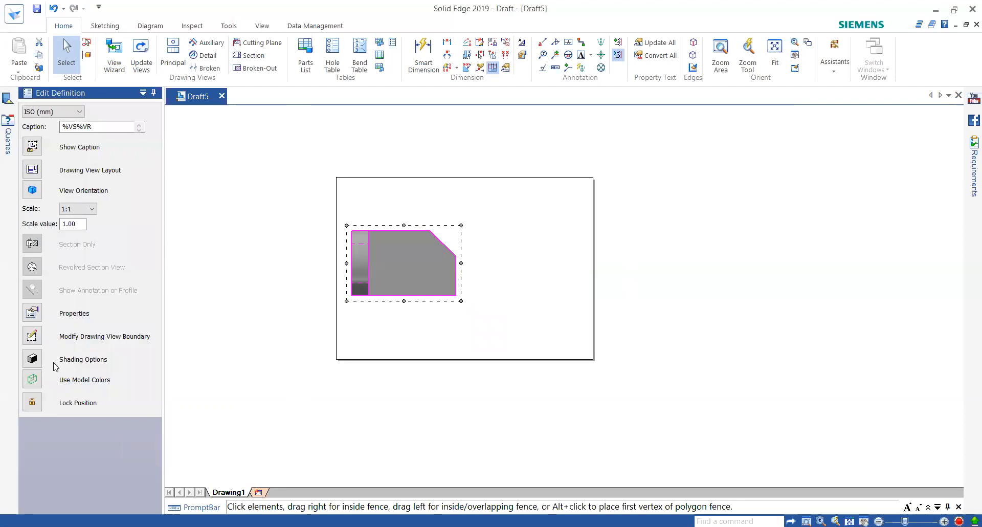
left_click(32, 358)
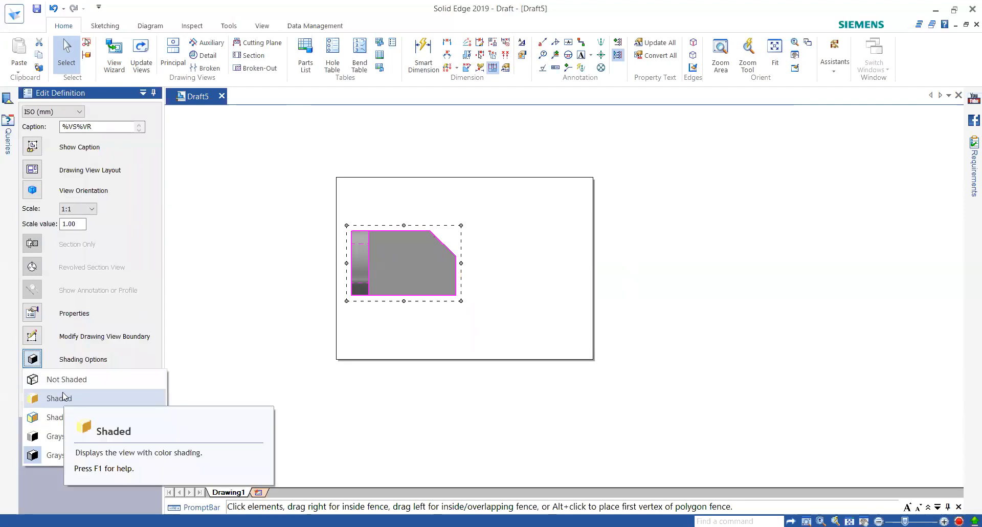
left_click(66, 379)
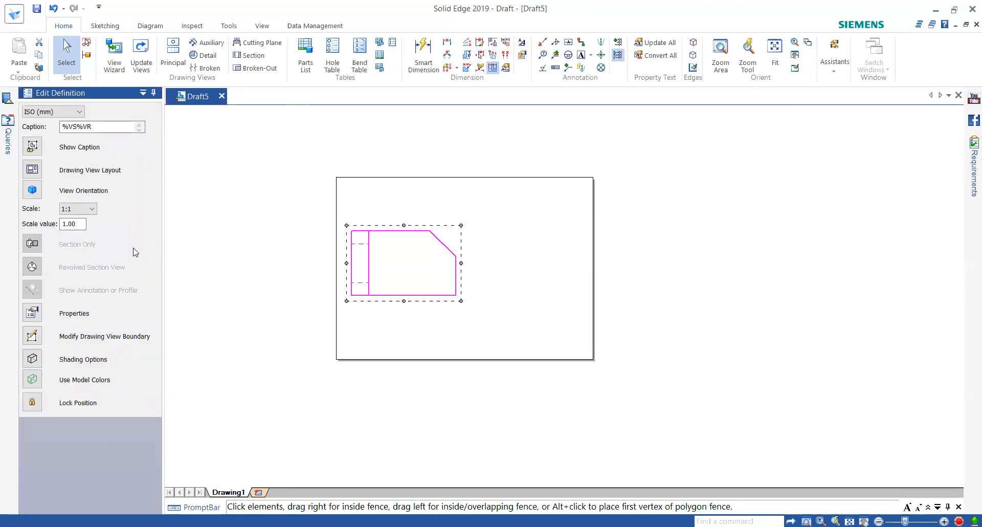
key("Escape")
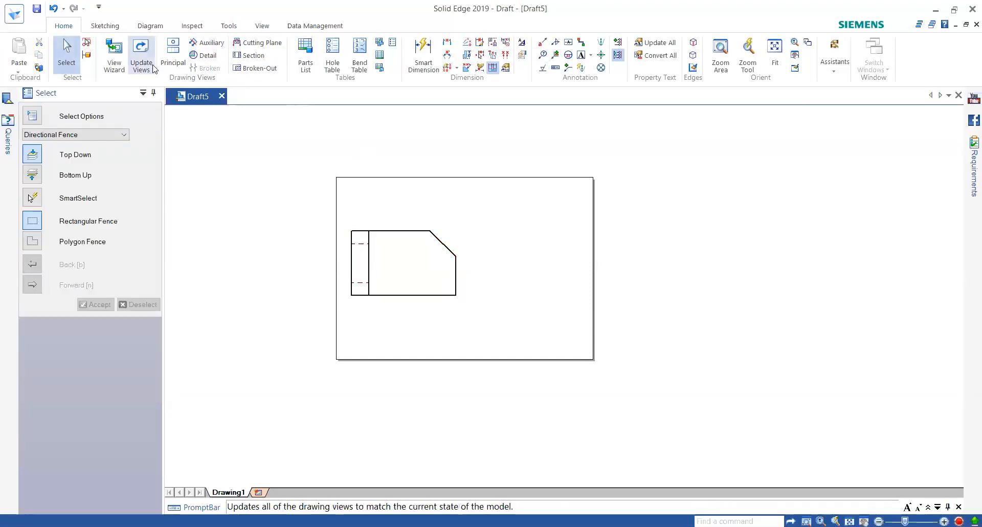
left_click(122, 50)
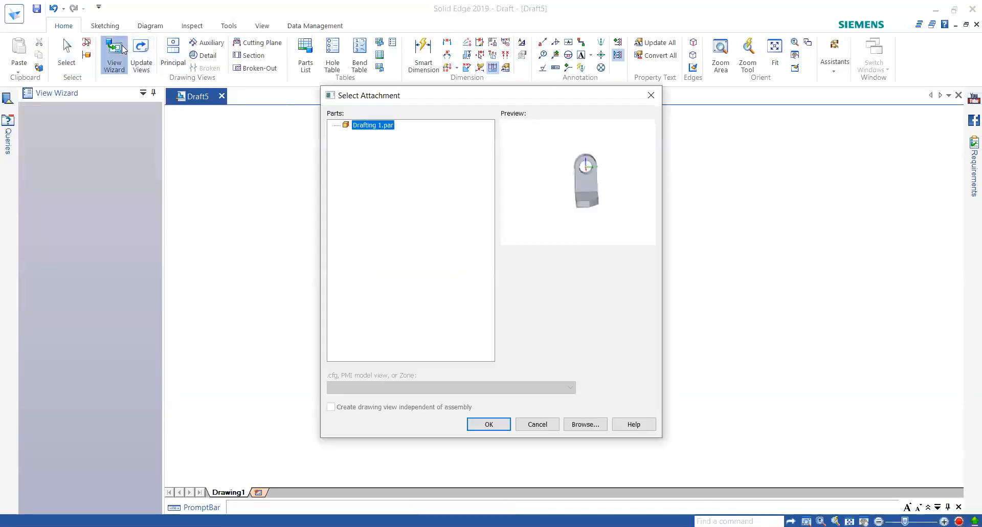
left_click(650, 95)
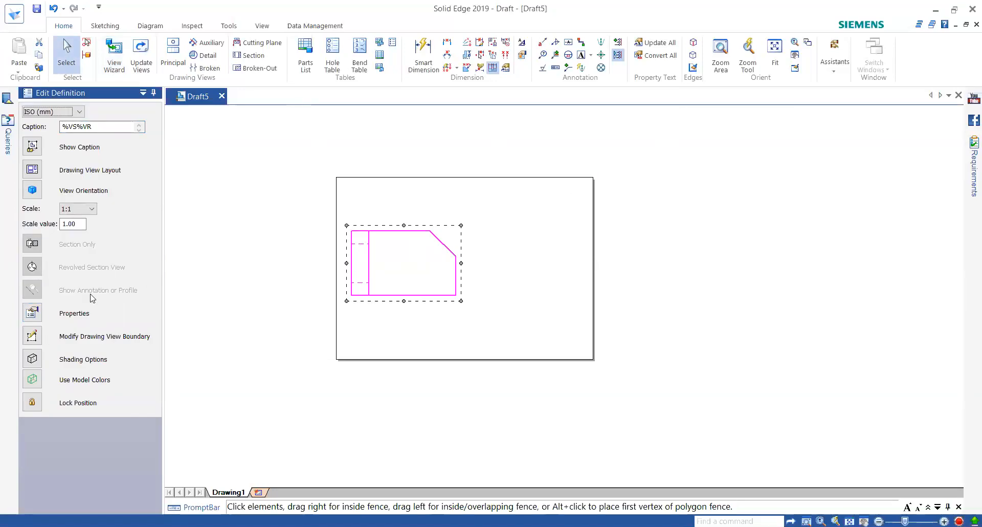
left_click(189, 263)
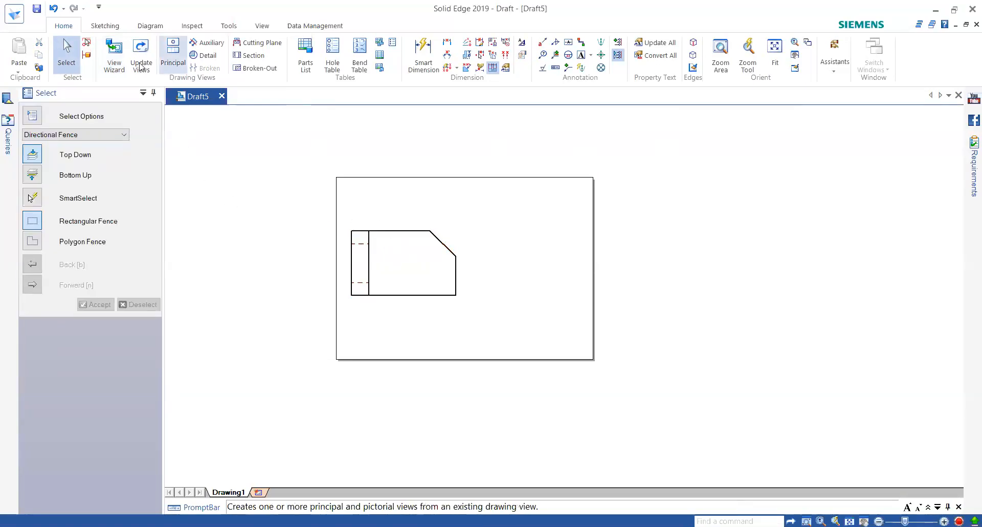
Create principal views above, below, right and left of the 1:1 top view
left_click(174, 51)
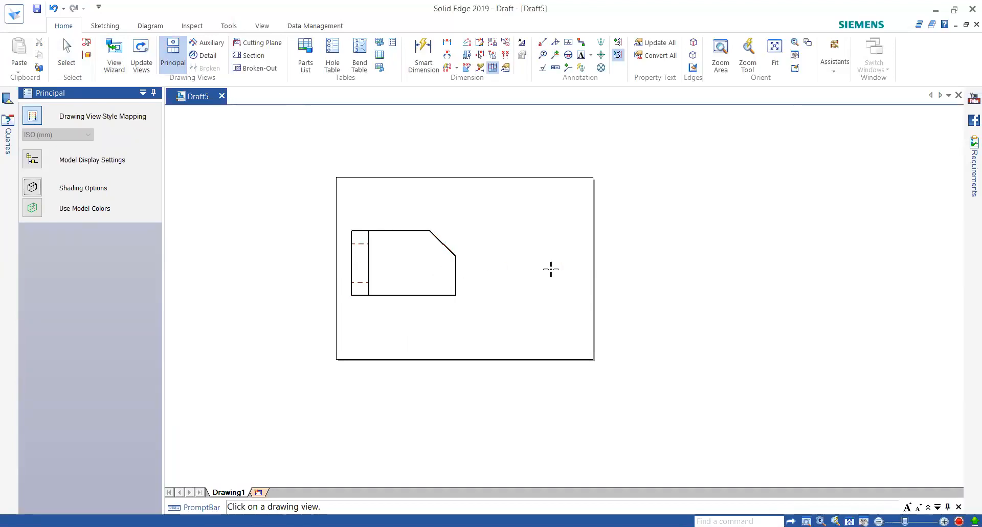
left_click(386, 249)
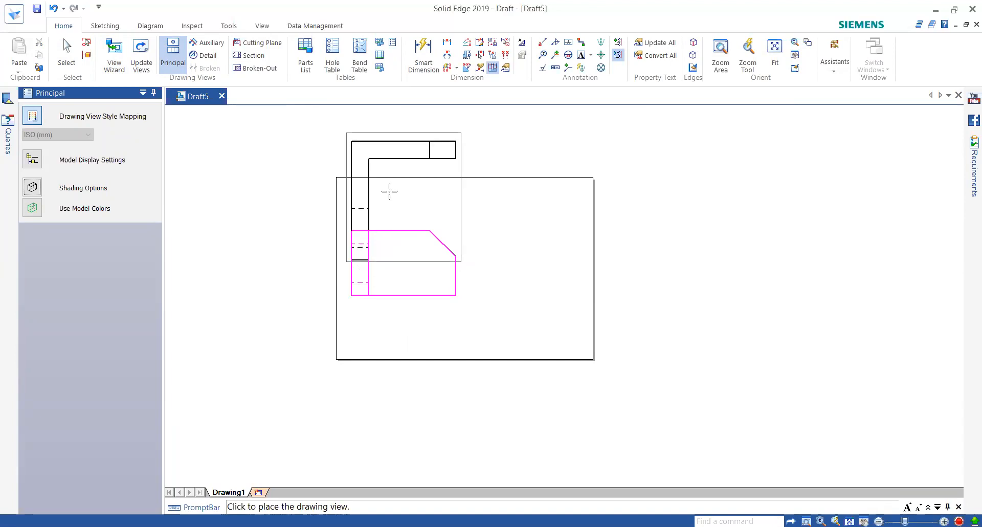
scroll(406, 254, "up", 2)
scroll(404, 255, "down", 5)
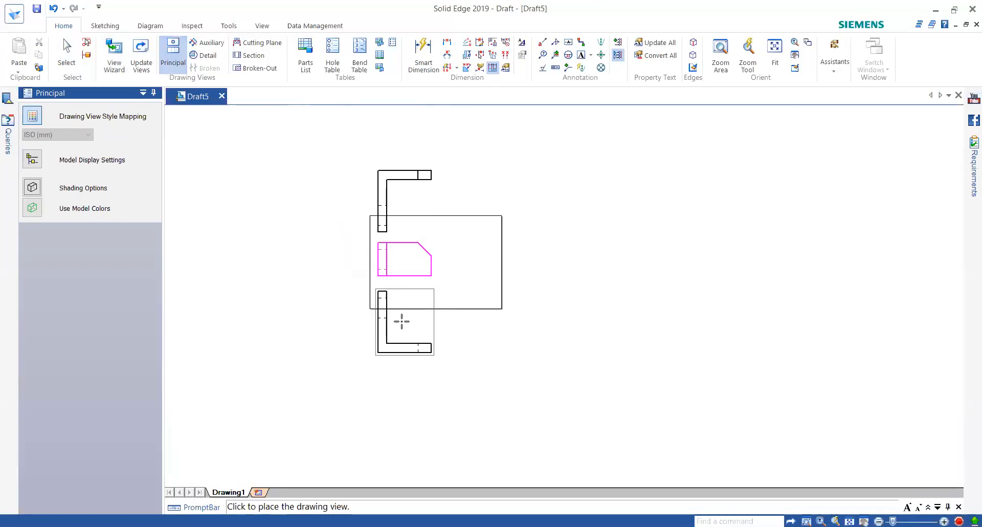
left_click(402, 321)
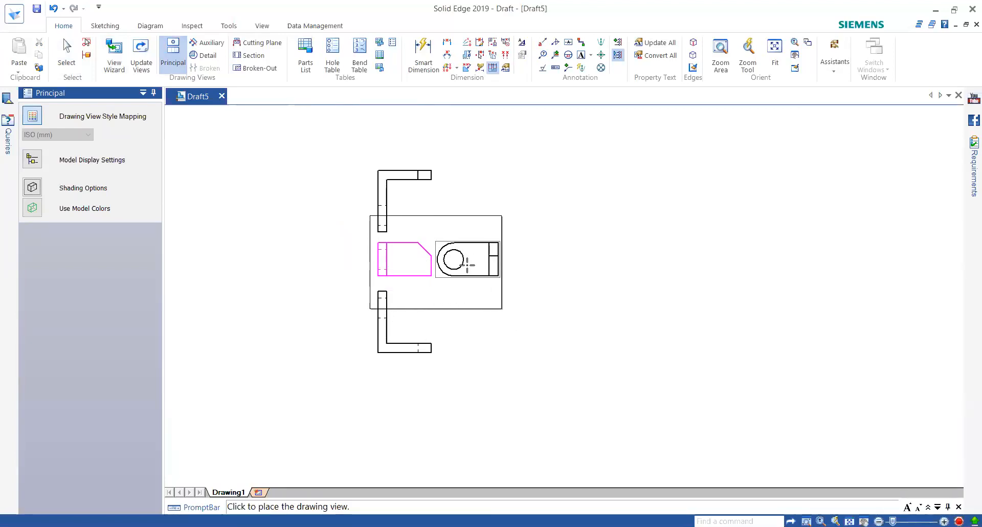
left_click(467, 265)
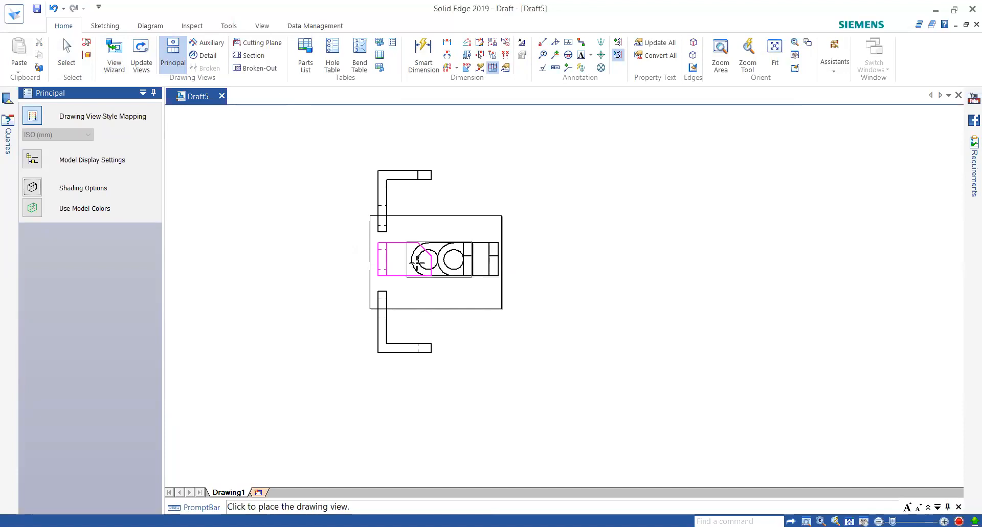
left_click(327, 260)
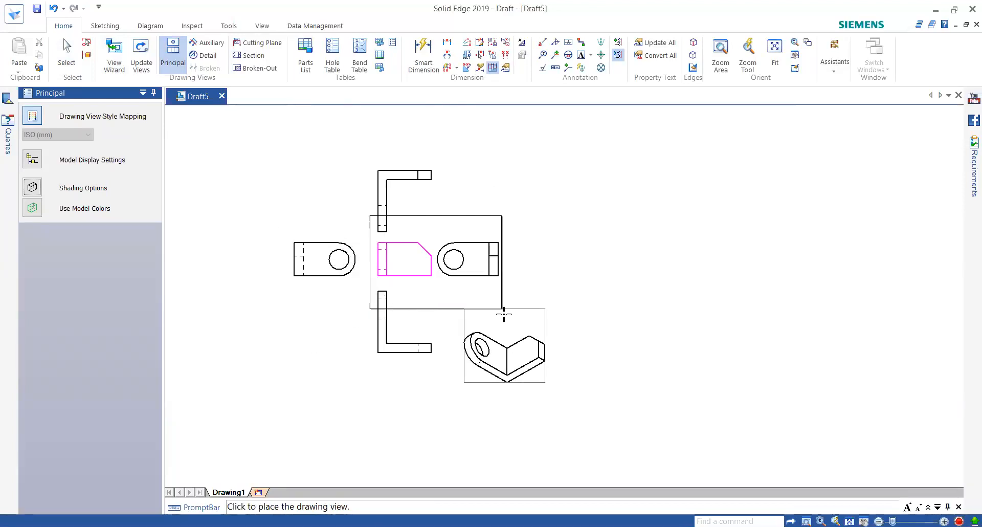
key("Escape")
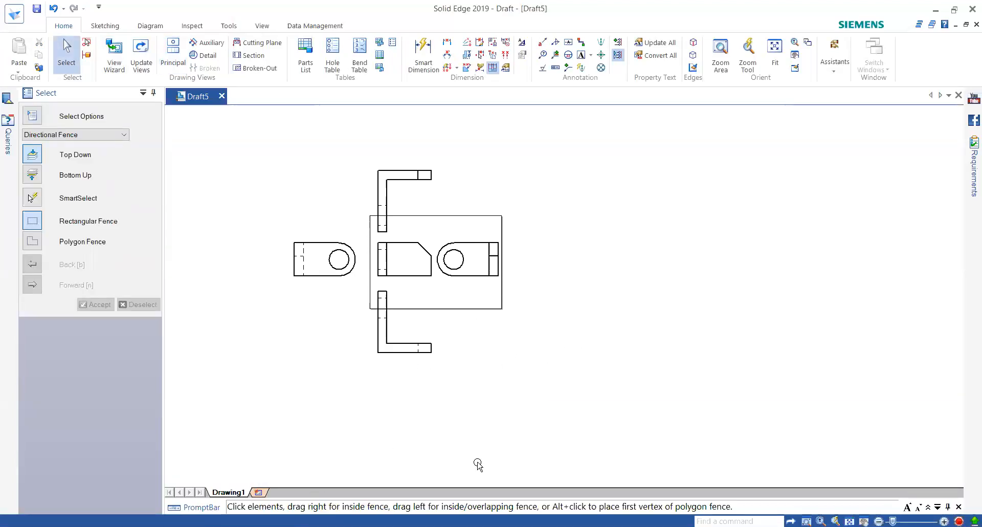
Undo the placement of the four principal views around the top view
key("ctrl+z")
key("ctrl+z")
key("ctrl+z")
key("ctrl+z")
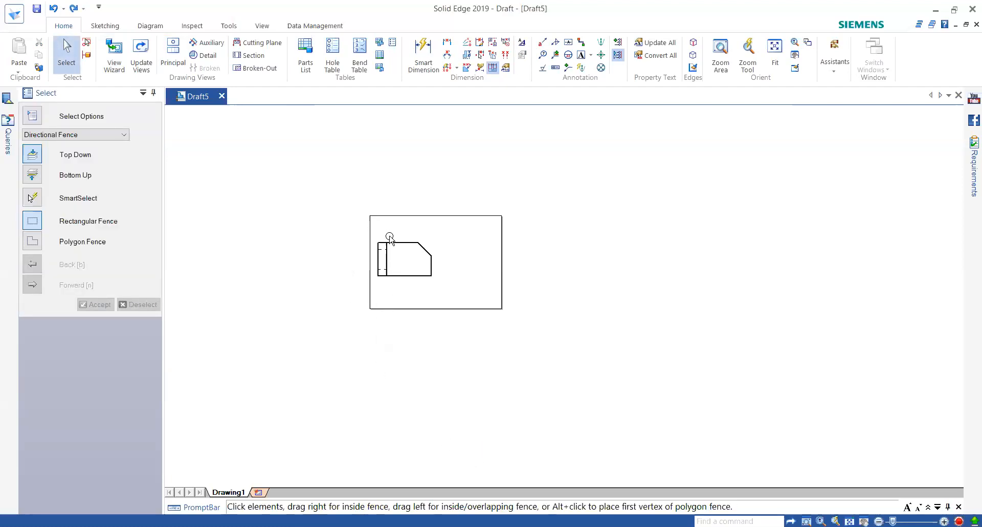
Set the scale of the placed top view to 1:2
scroll(390, 238, "up", 3)
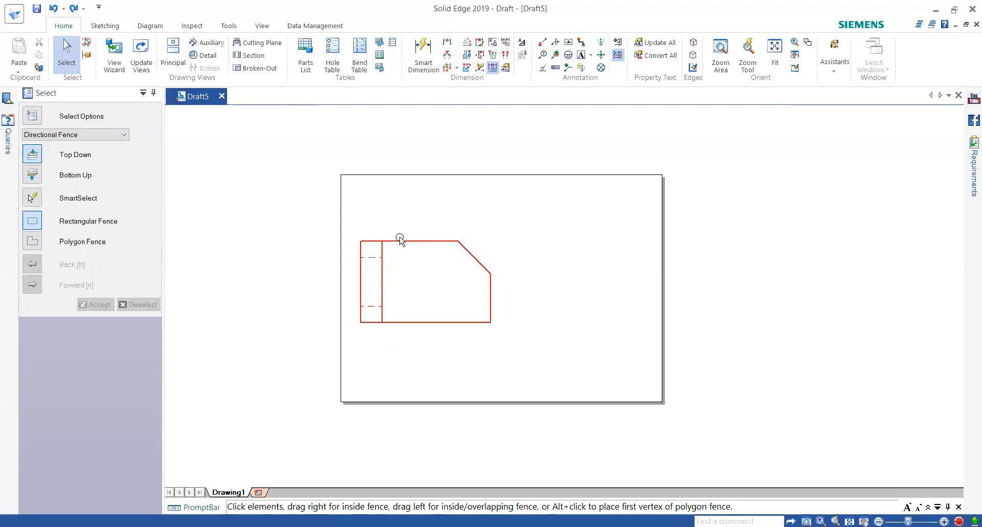
left_click(364, 236)
left_click(76, 210)
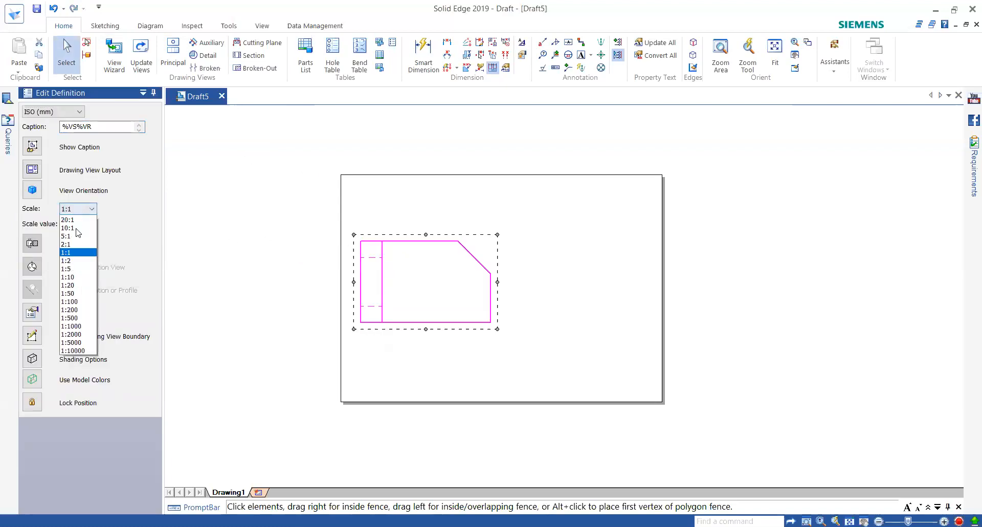
left_click(81, 269)
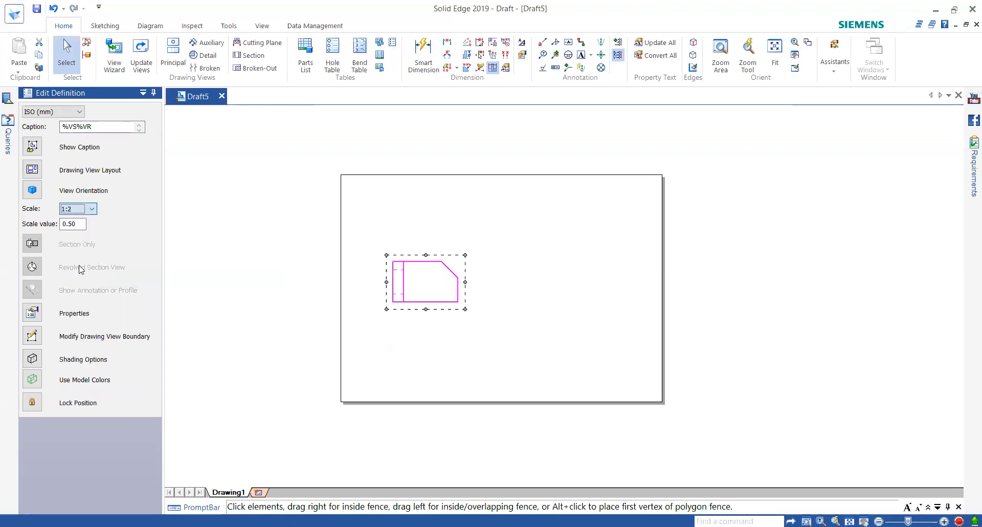
left_click(358, 288)
Create principal views above, right of and below the 1:2 top view, plus a pictorial view diagonally below right
scroll(430, 221, "down", 1)
scroll(423, 228, "up", 2)
scroll(407, 256, "down", 1)
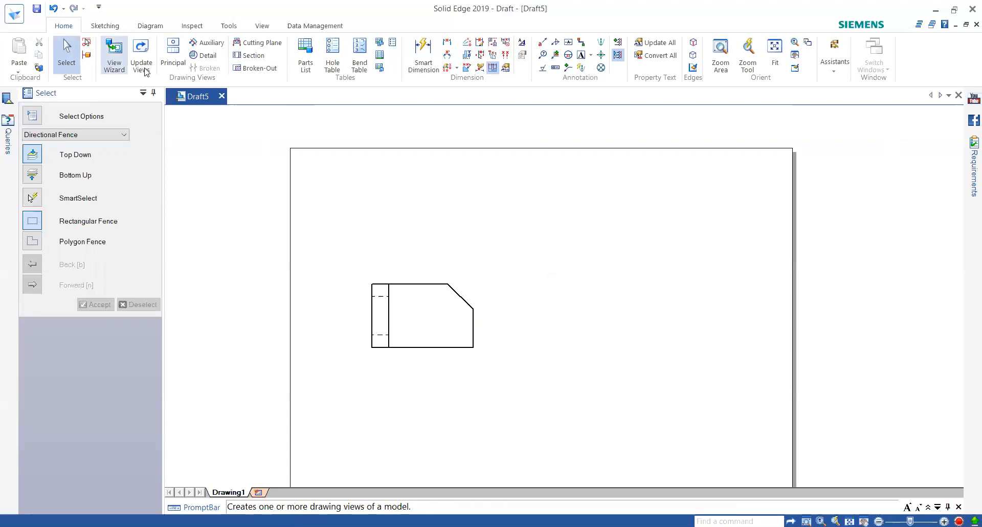
left_click(173, 51)
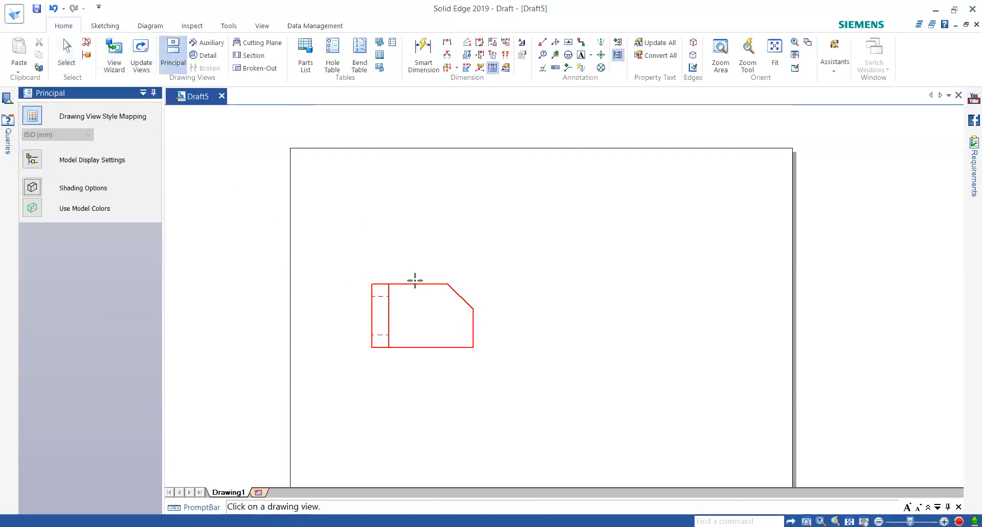
left_click(458, 297)
left_click(576, 314)
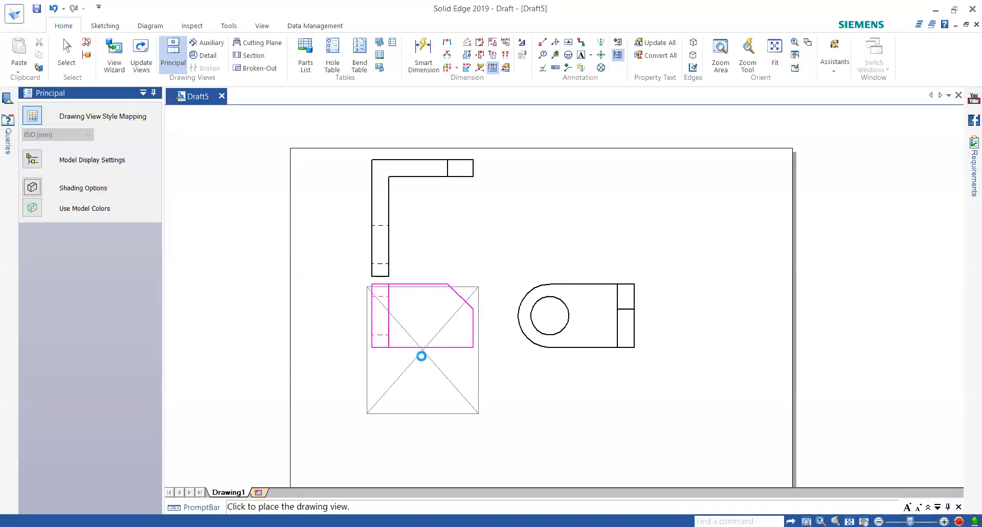
left_click(399, 412)
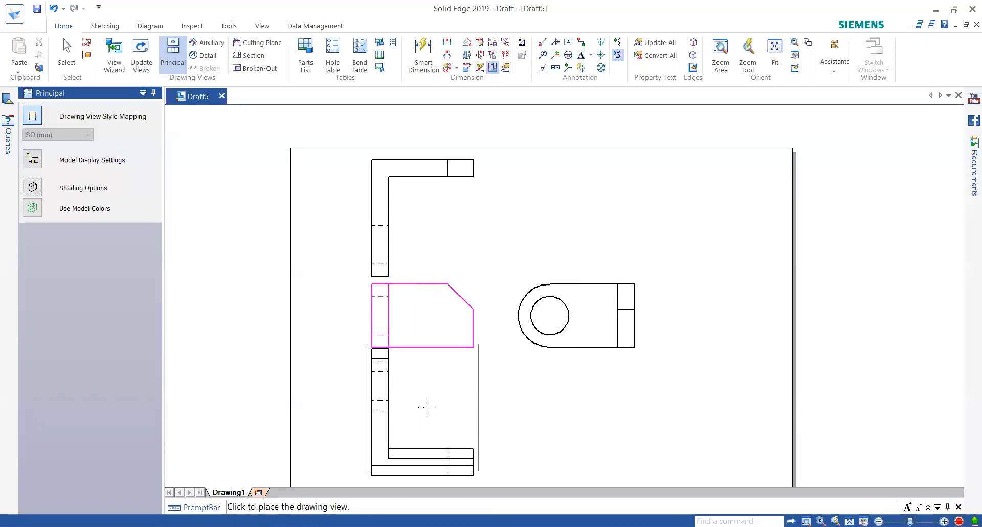
left_click(556, 381)
scroll(481, 347, "down", 1)
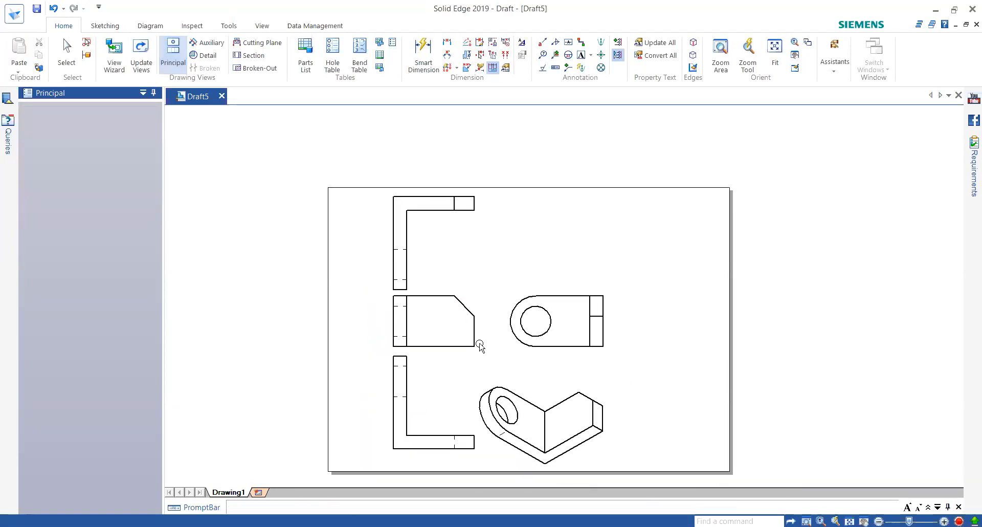
key("Escape")
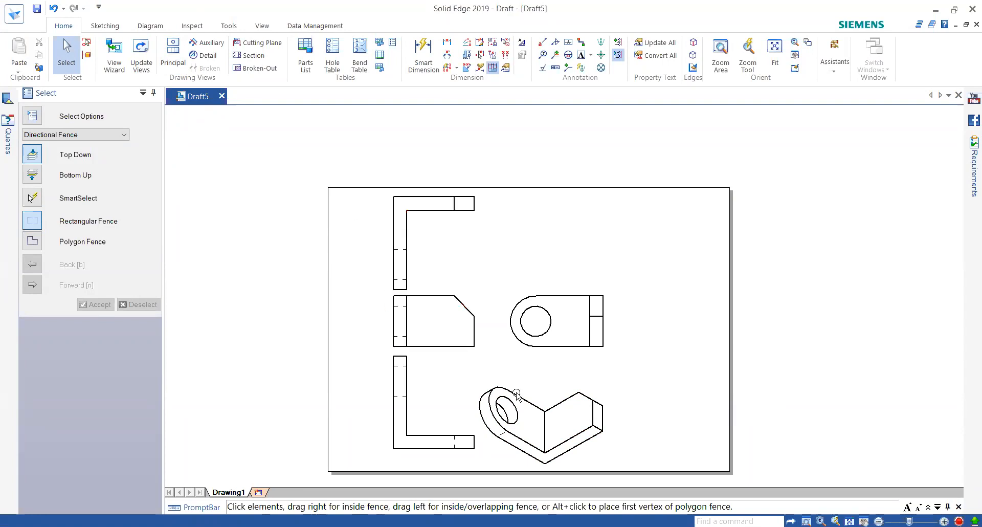
Set the hidden edge style to Dotted in the top view's display properties and apply it
left_click(418, 297)
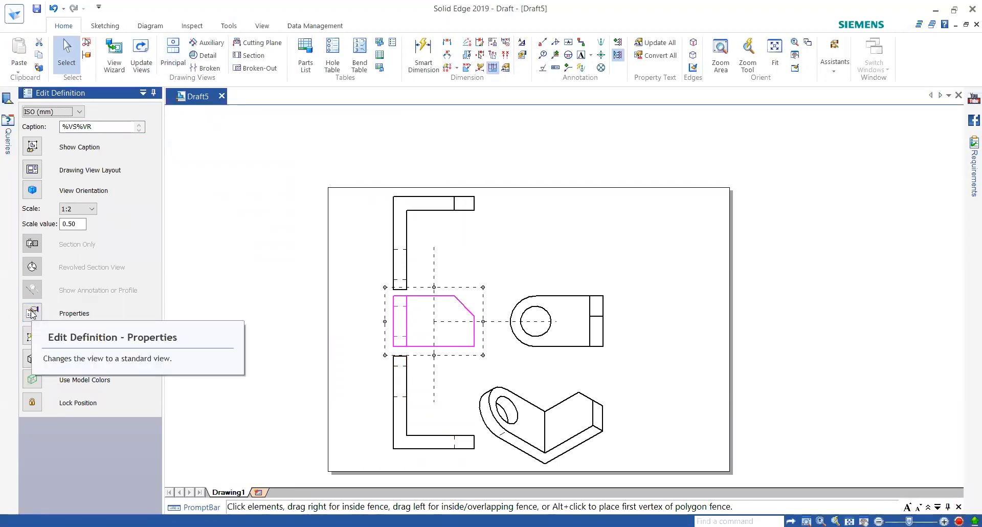
left_click(31, 312)
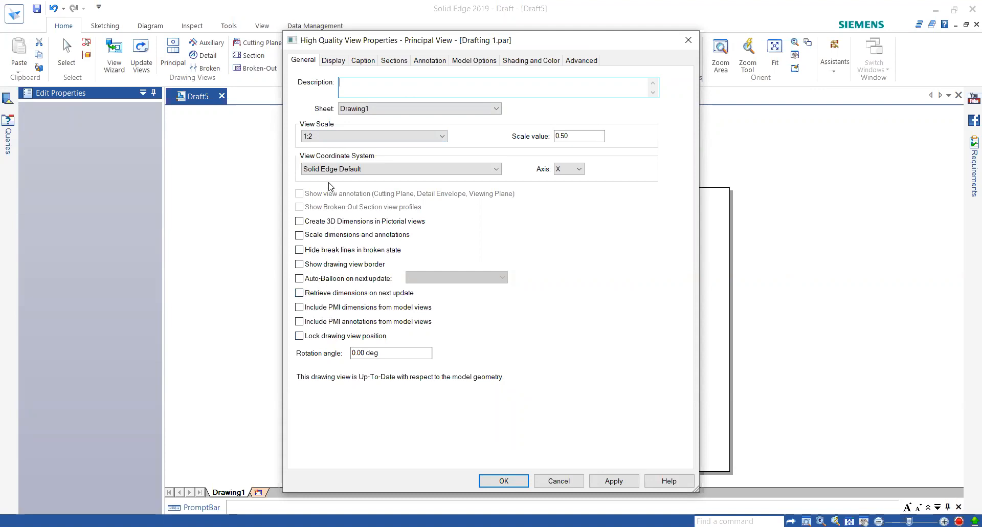
left_click(327, 61)
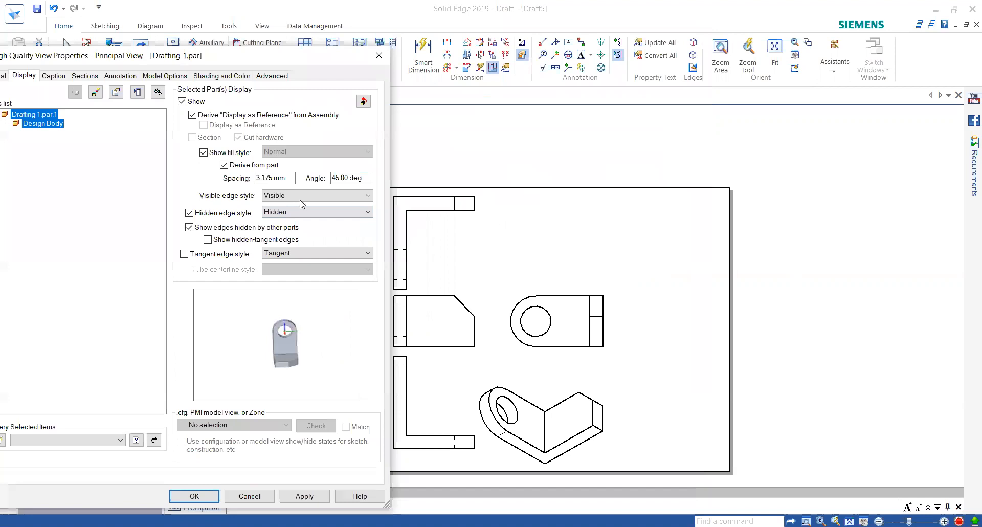
left_click(296, 212)
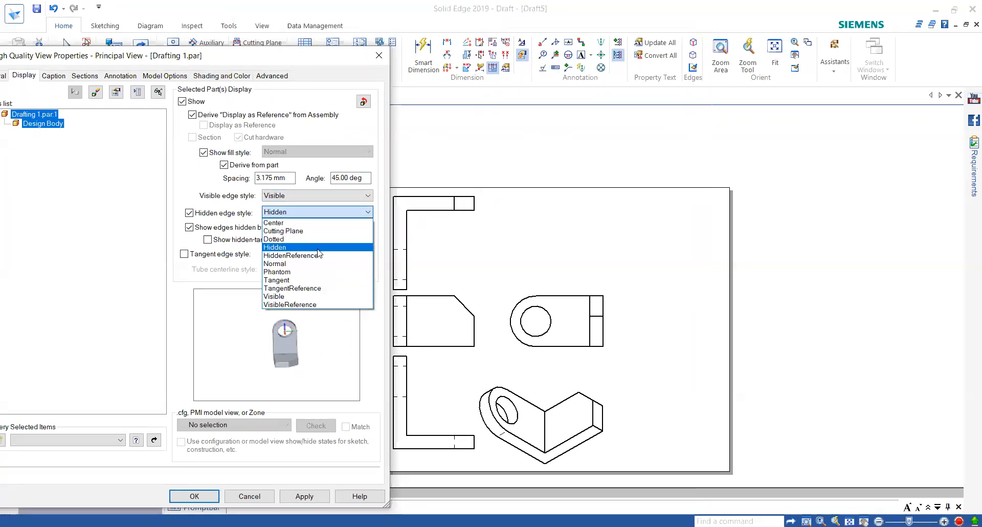
left_click(284, 241)
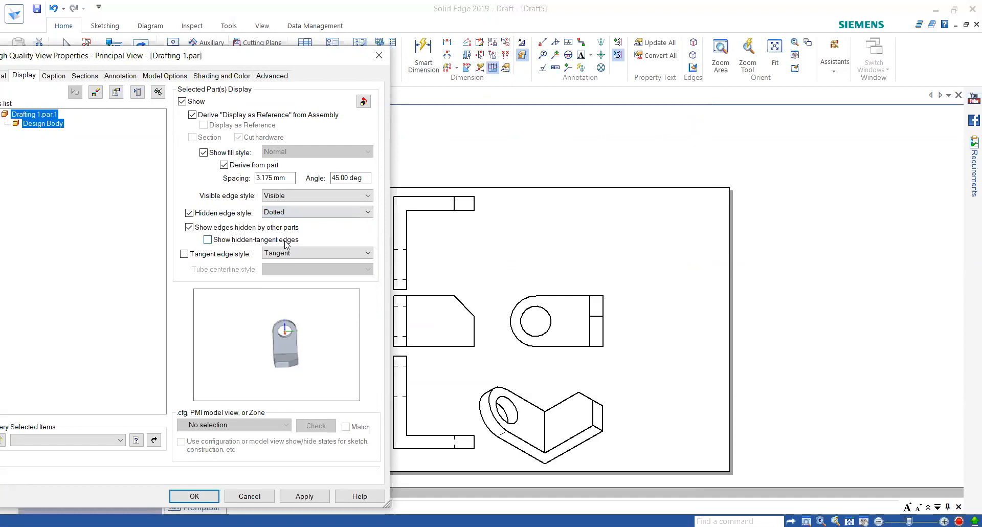
left_click(304, 497)
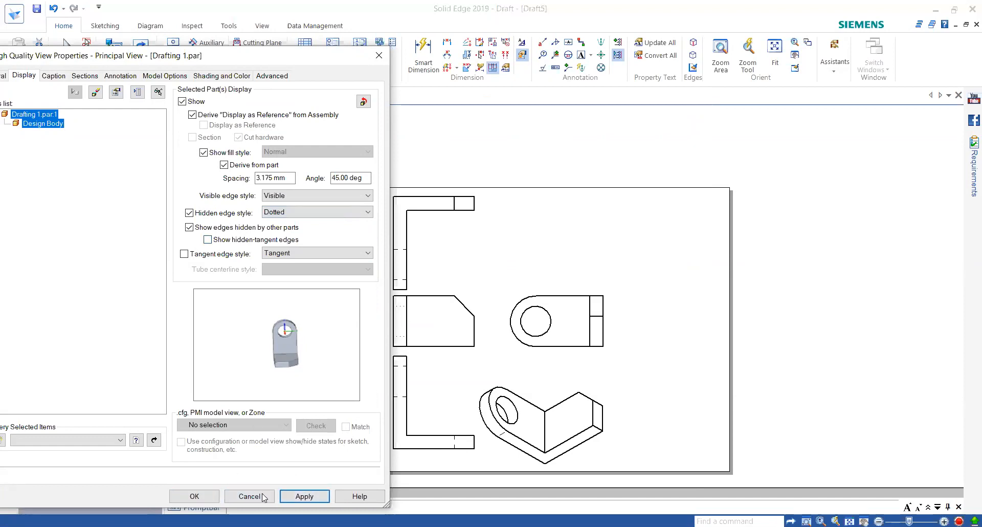
left_click(213, 494)
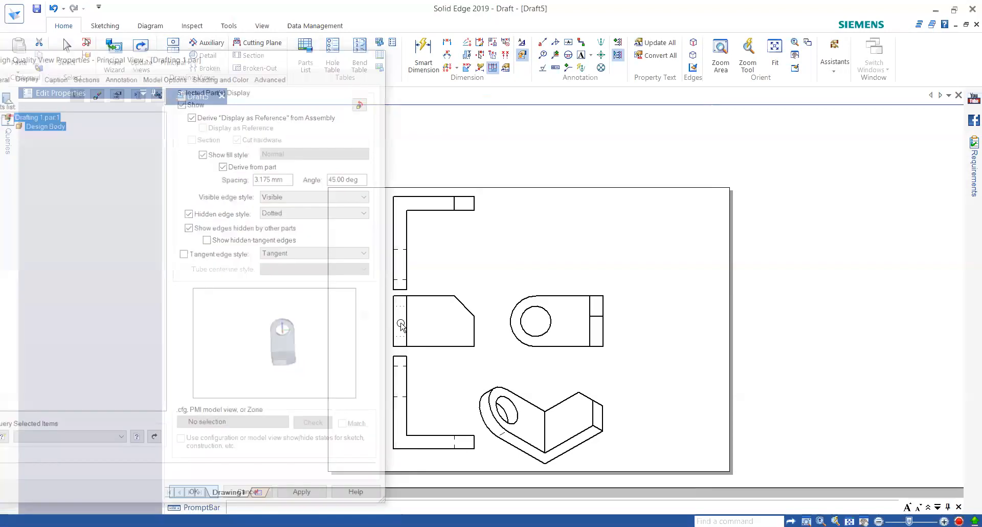
Try the Hidden line style for the top view's hidden edges and review the visible edge style choices
scroll(400, 324, "down", 5)
scroll(399, 322, "up", 8)
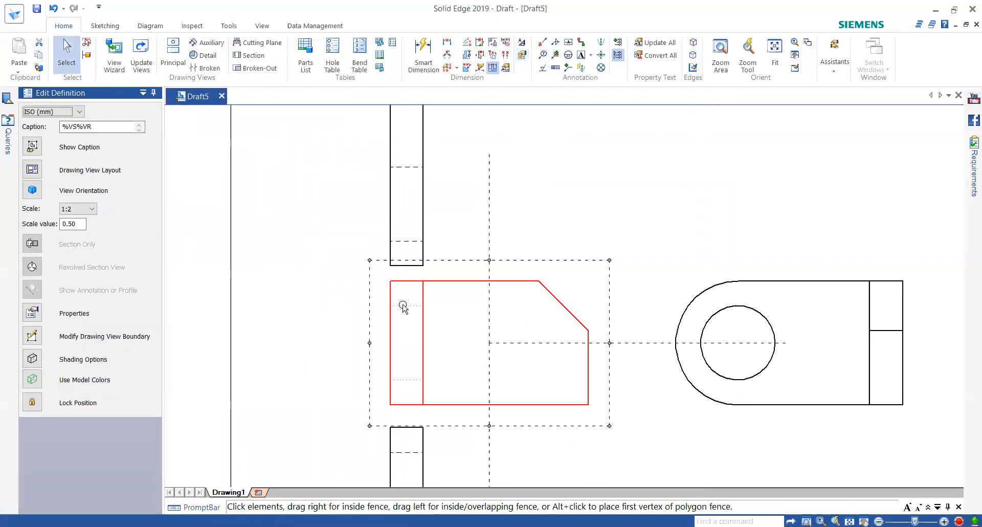
scroll(415, 313, "down", 3)
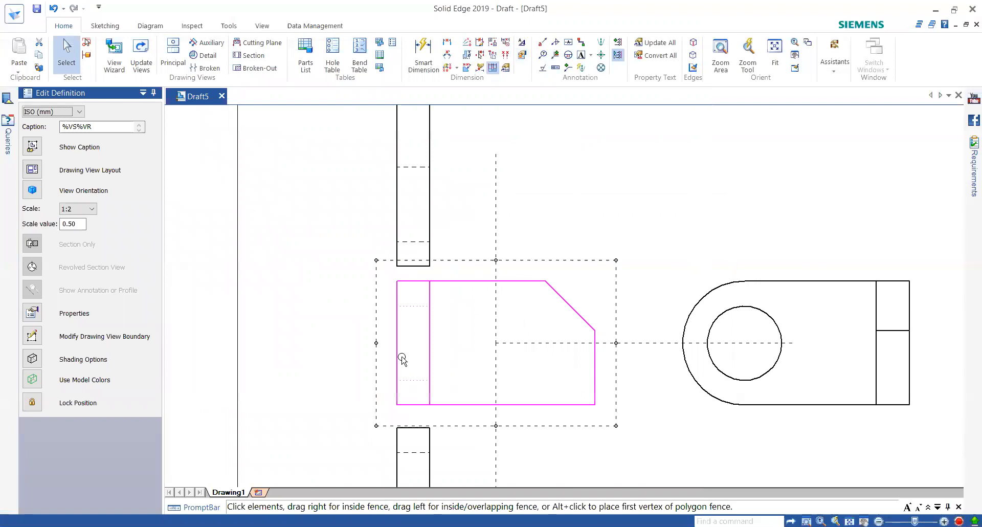
left_click(38, 314)
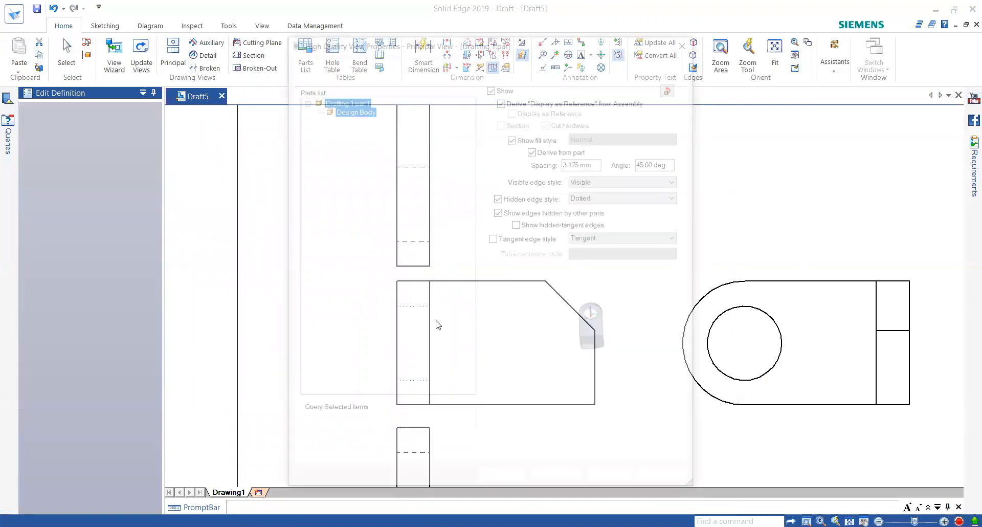
left_click(593, 200)
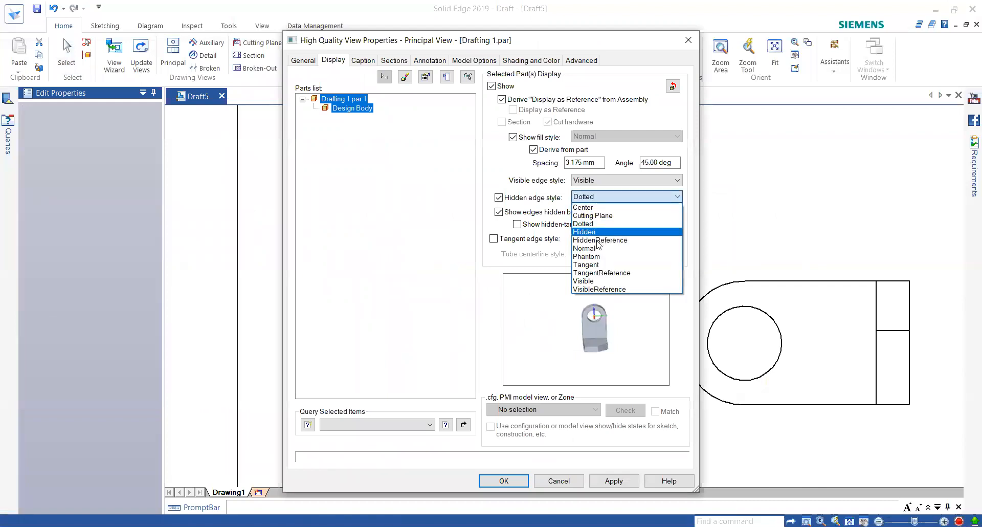
left_click(594, 232)
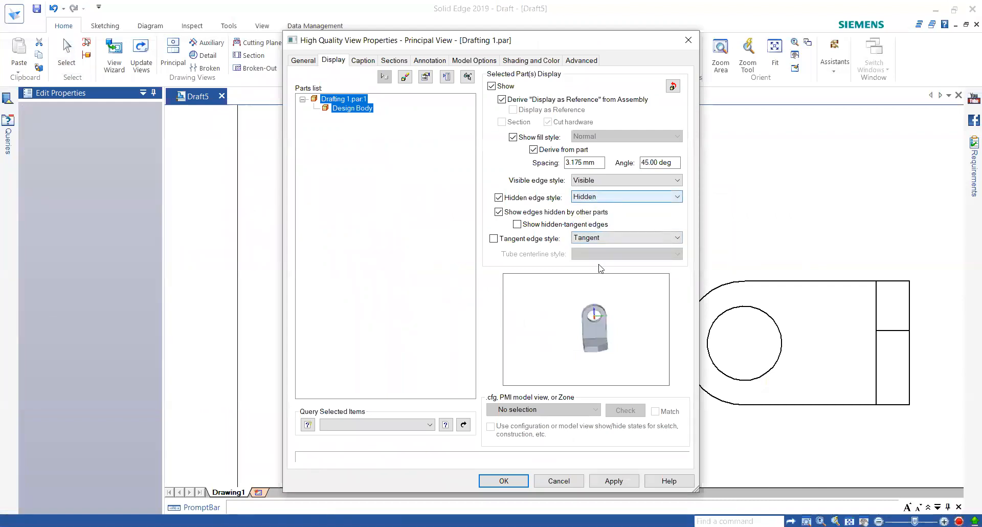
left_click(595, 182)
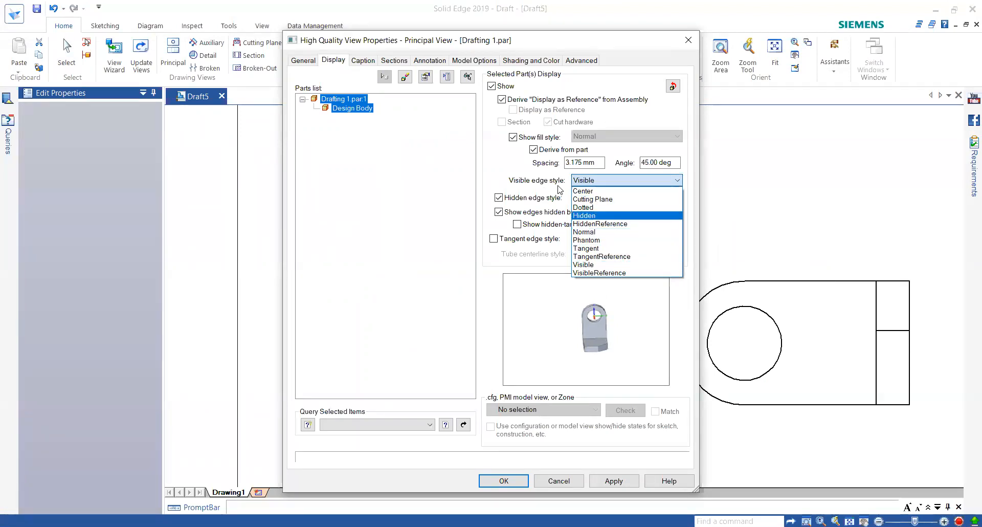
left_click(596, 181)
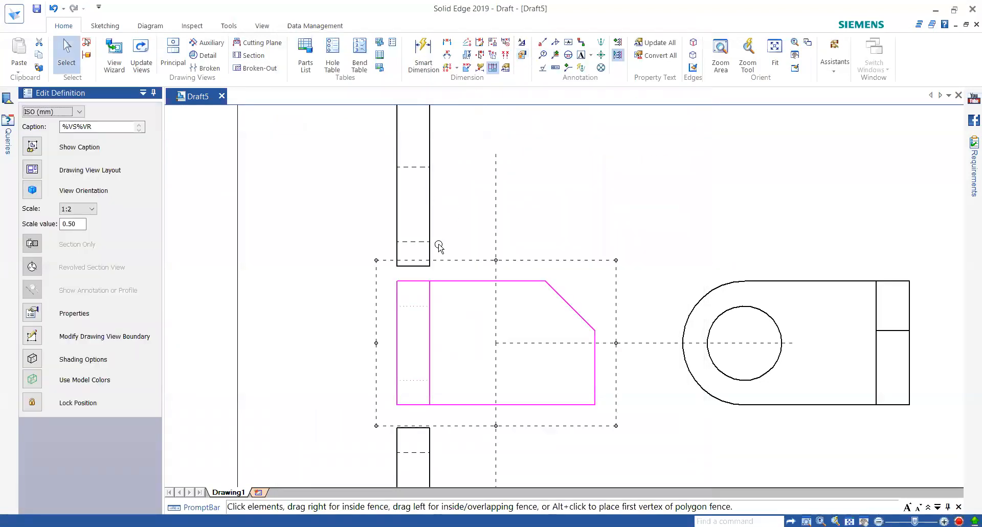
scroll(438, 250, "down", 3)
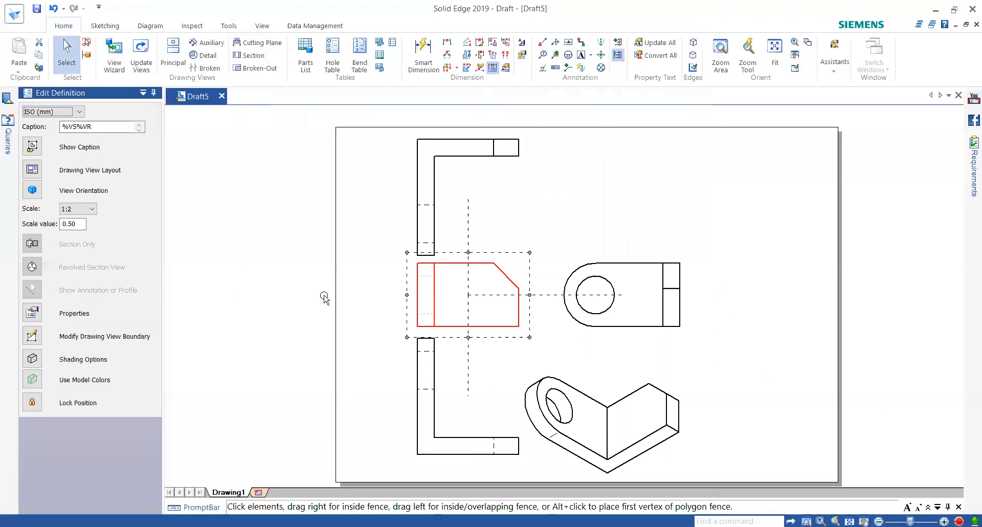
scroll(324, 296, "down", 2)
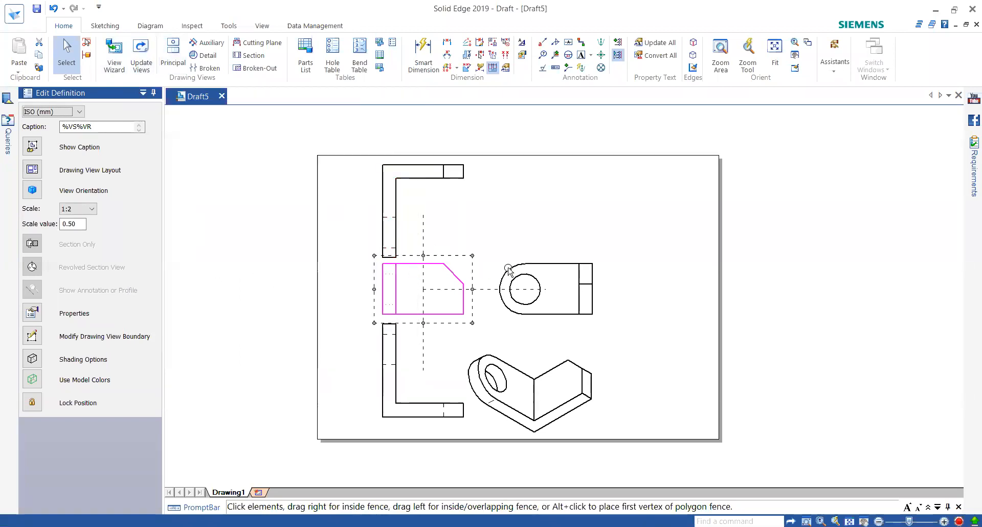
key("Escape")
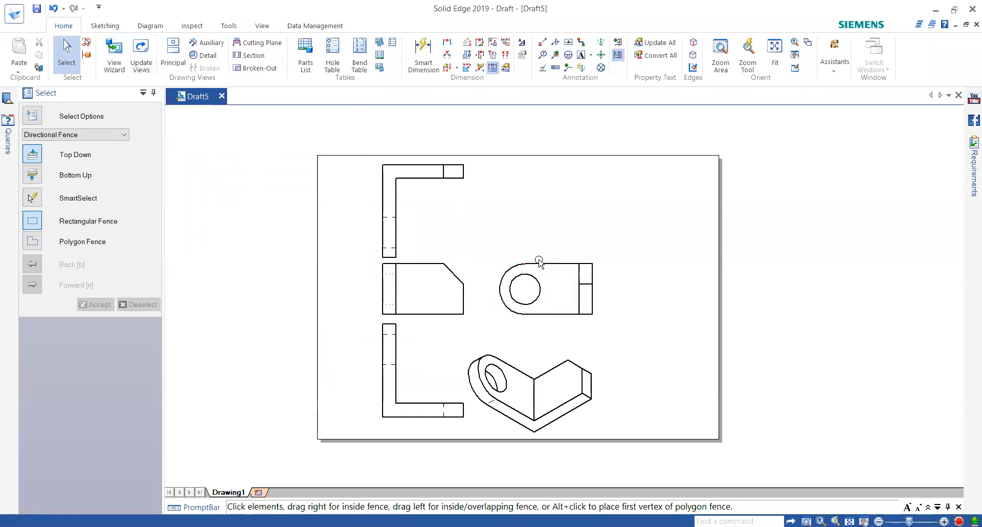
left_click(171, 52)
left_click(539, 263)
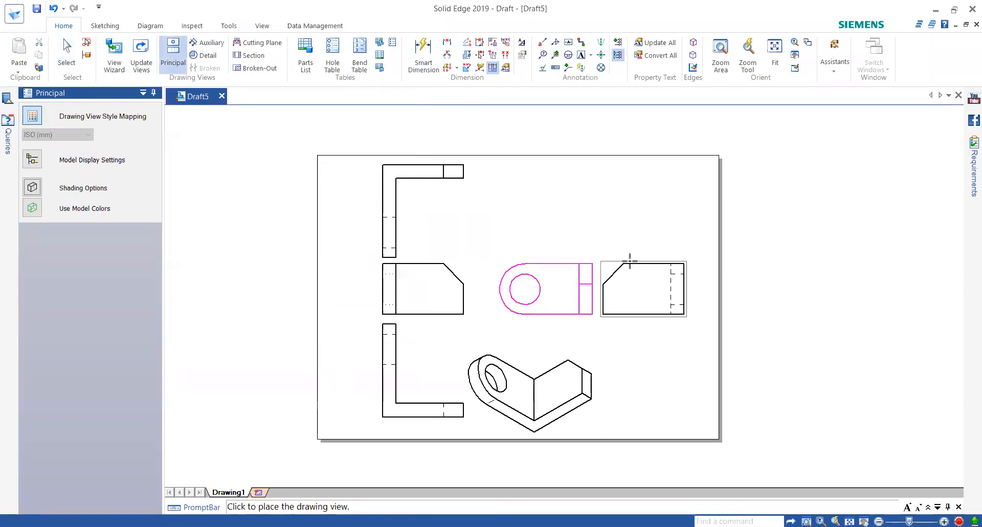
left_click(631, 209)
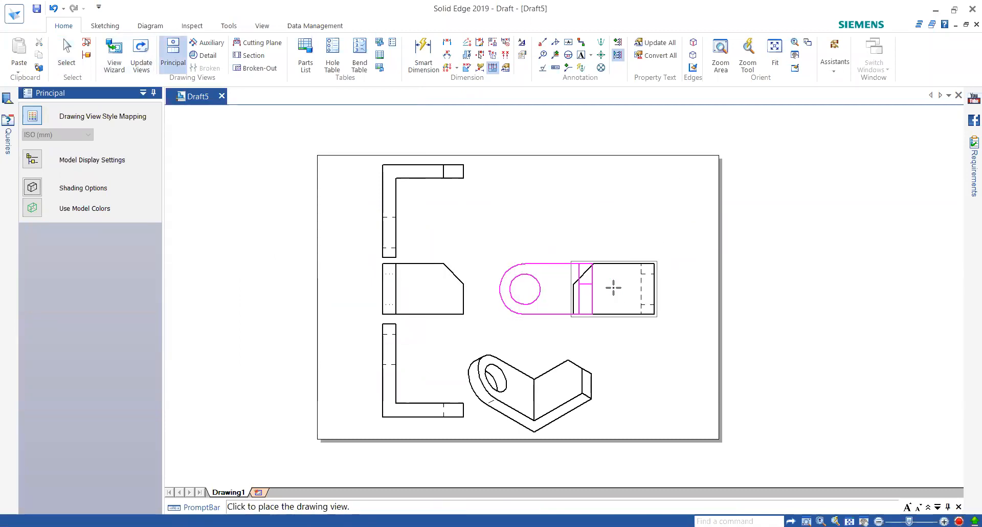
key("Escape")
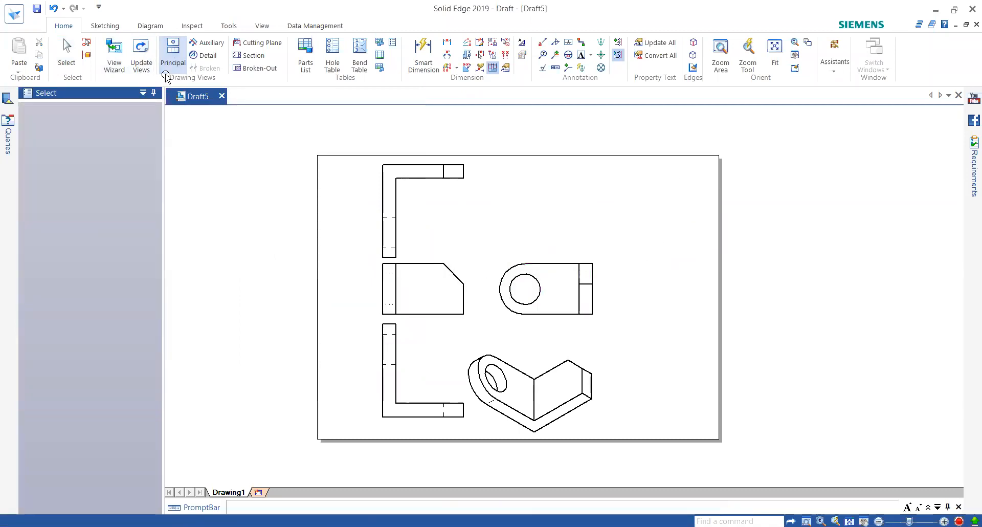
Create an auxiliary view using the top view's chamfered edge as the fold line and place it diagonally up to the right
left_click(206, 42)
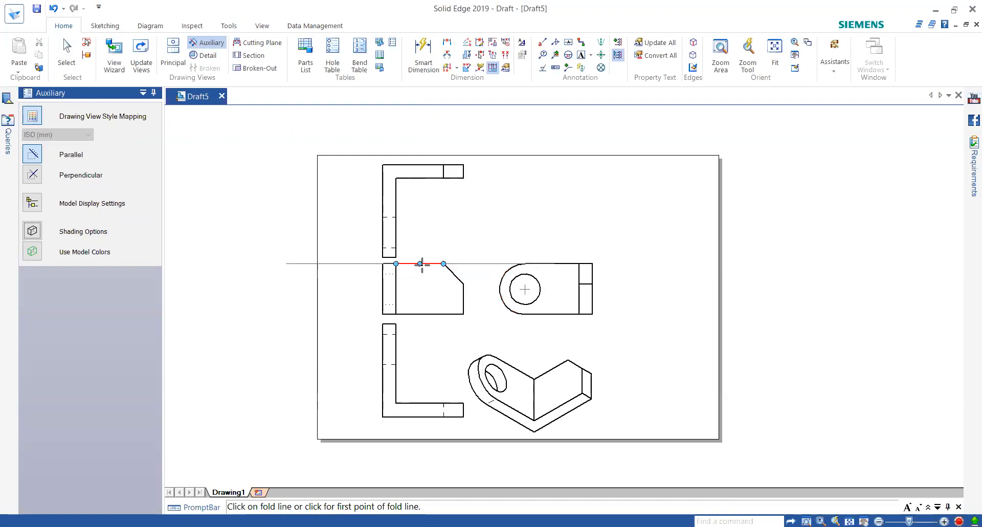
left_click(443, 263)
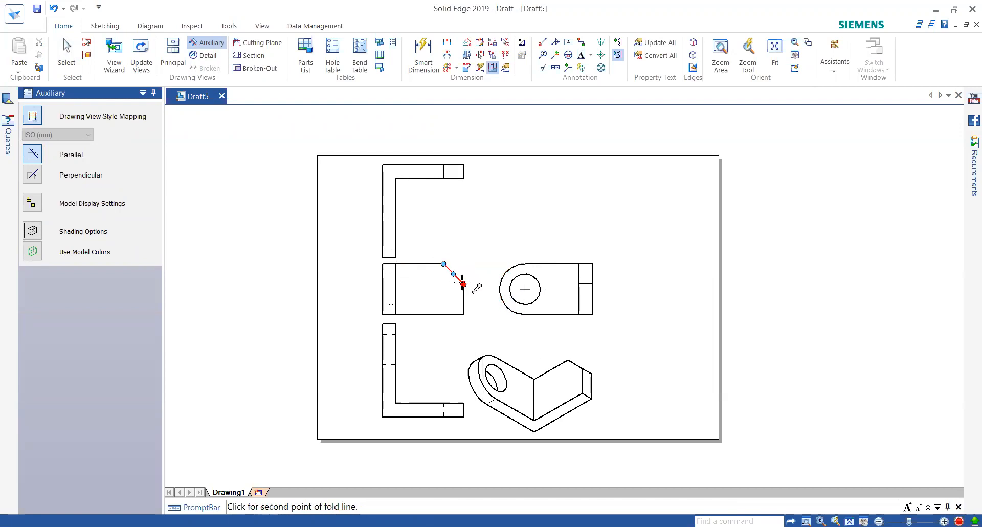
left_click(464, 283)
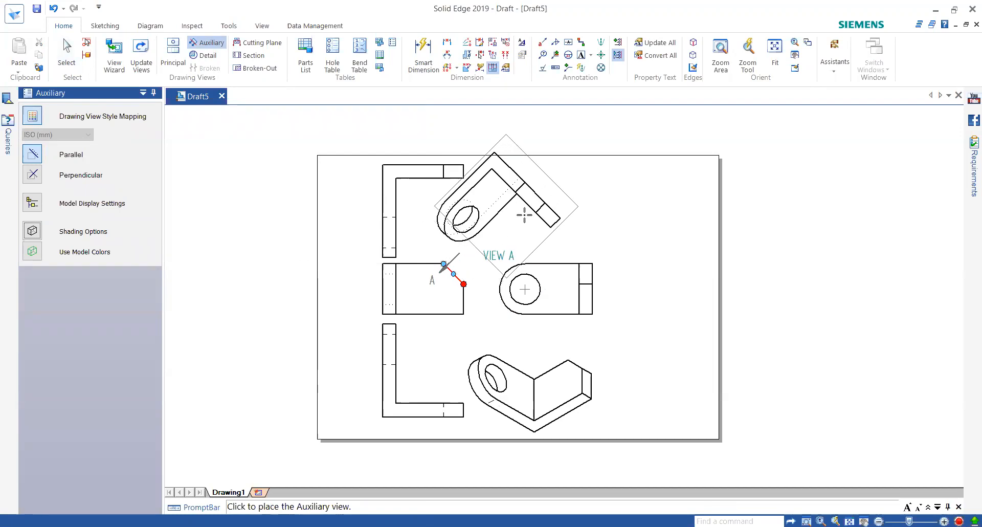
left_click(552, 198)
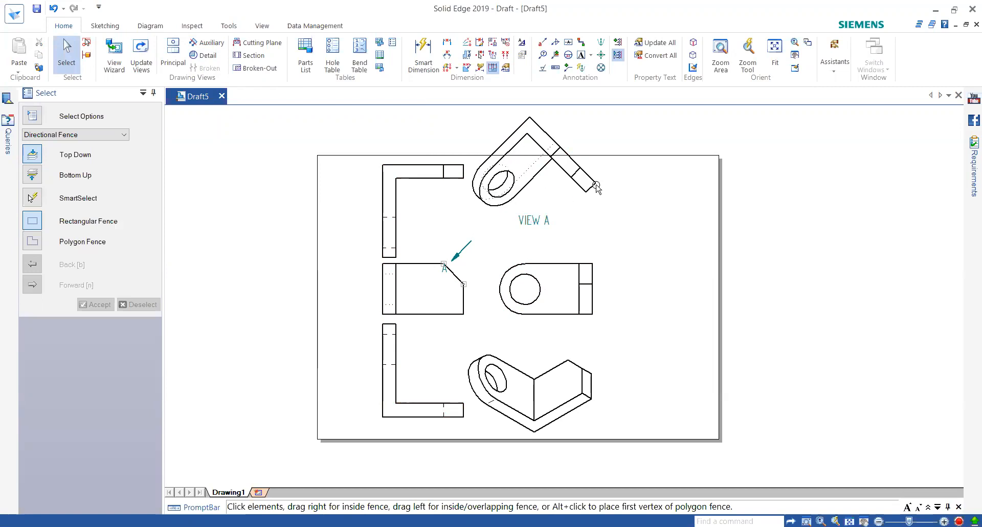
Add a new sheet to the draft and name it Drawing2
left_click(260, 492)
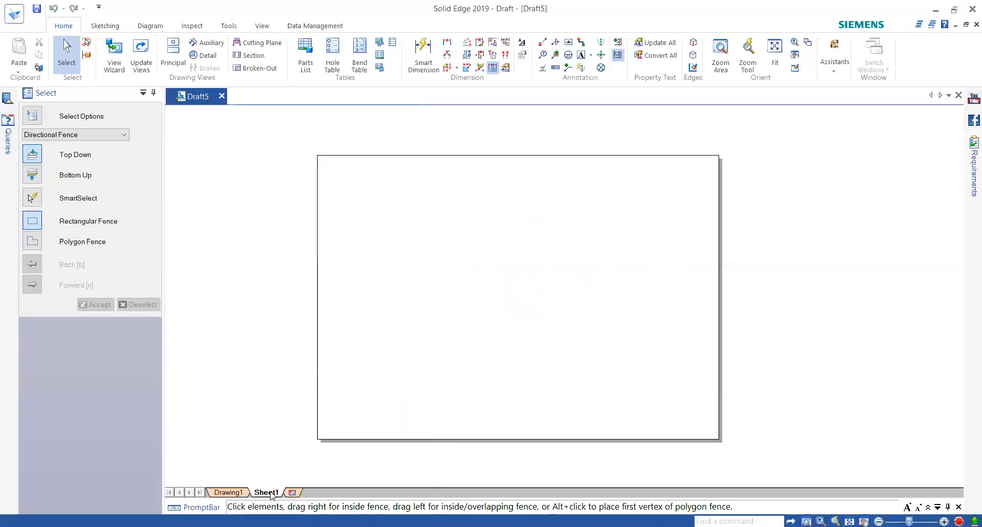
double_click(267, 493)
type("Dra")
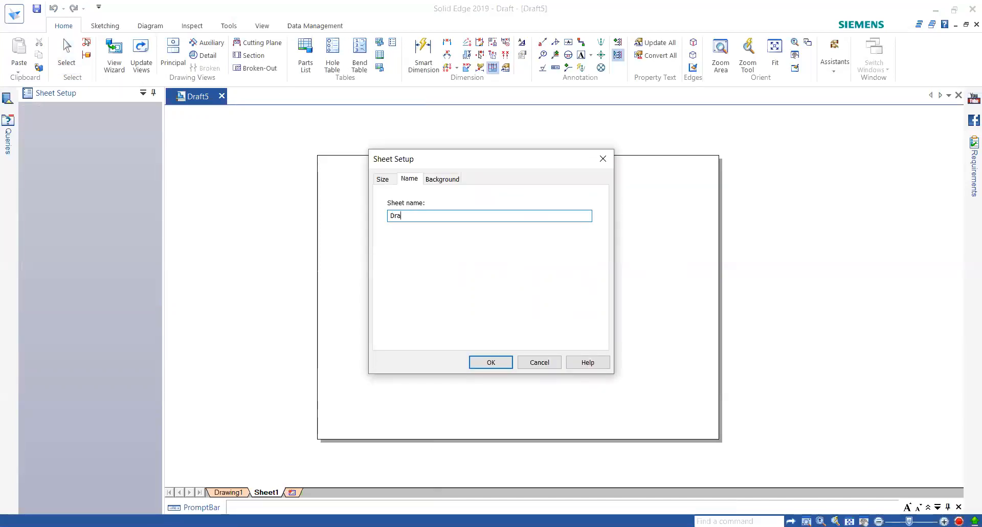
type("wing2")
left_click(494, 365)
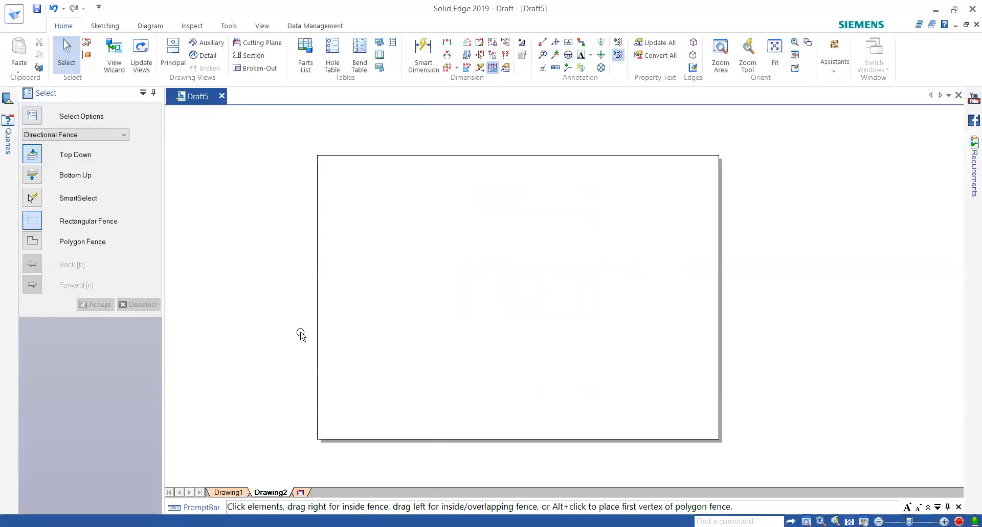
Reassign the auxiliary view on Drawing1 to the Drawing2 sheet through its general view properties
left_click(243, 493)
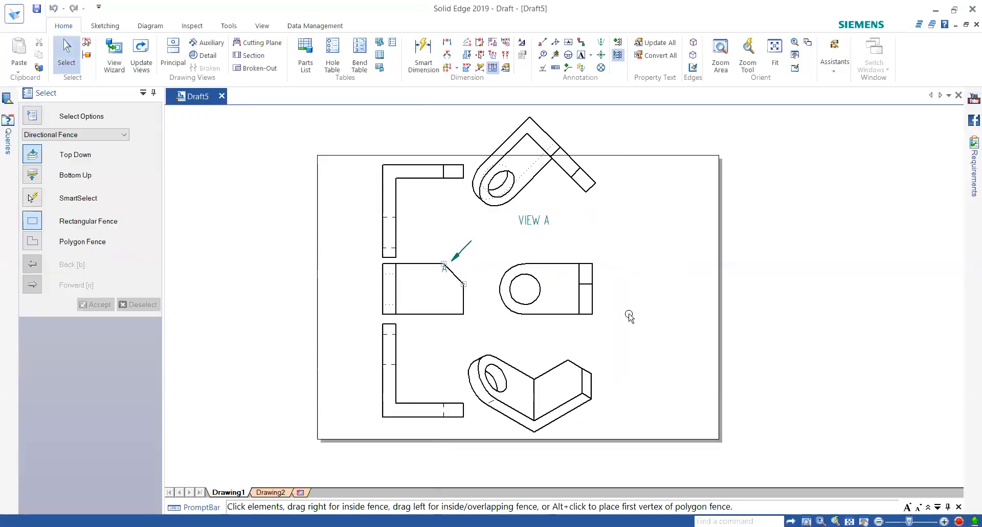
left_click(515, 175)
left_click(243, 482)
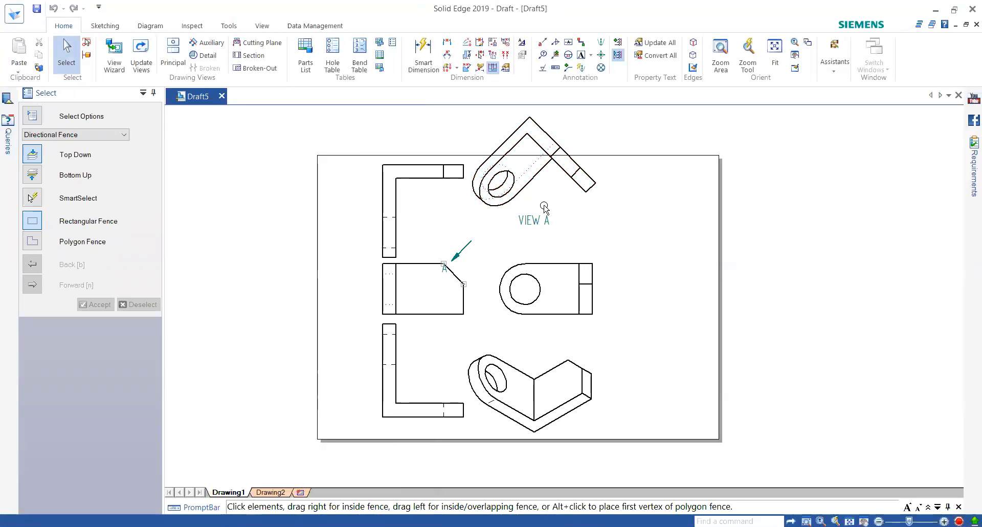
left_click(527, 180)
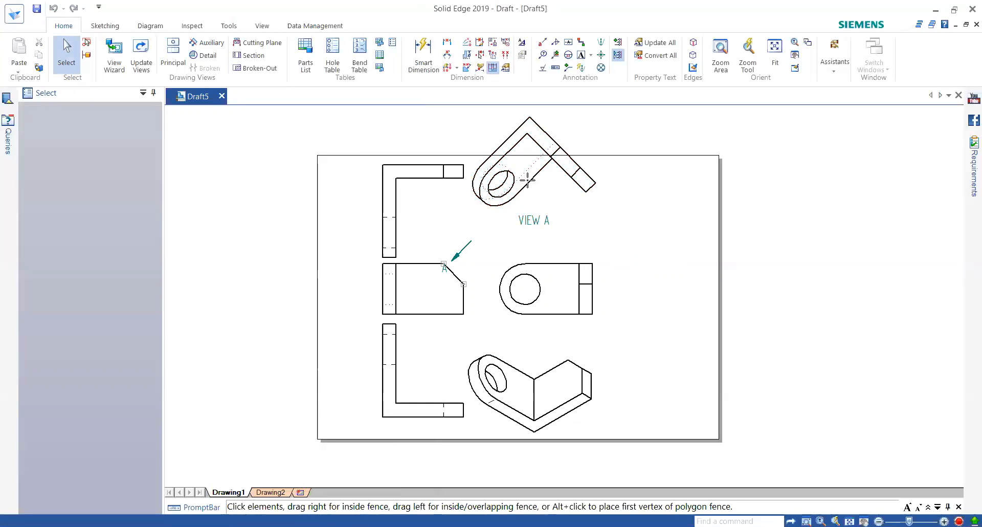
right_click(528, 180)
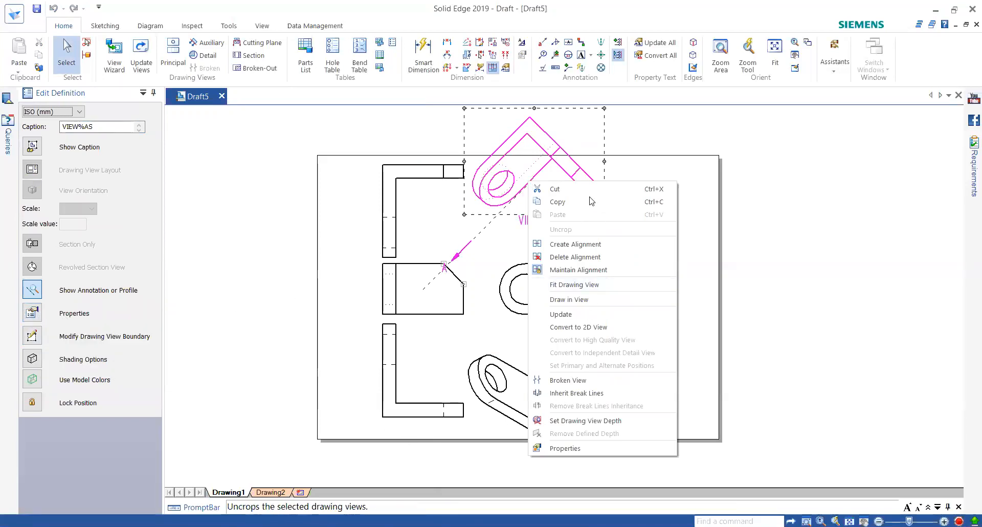
left_click(557, 448)
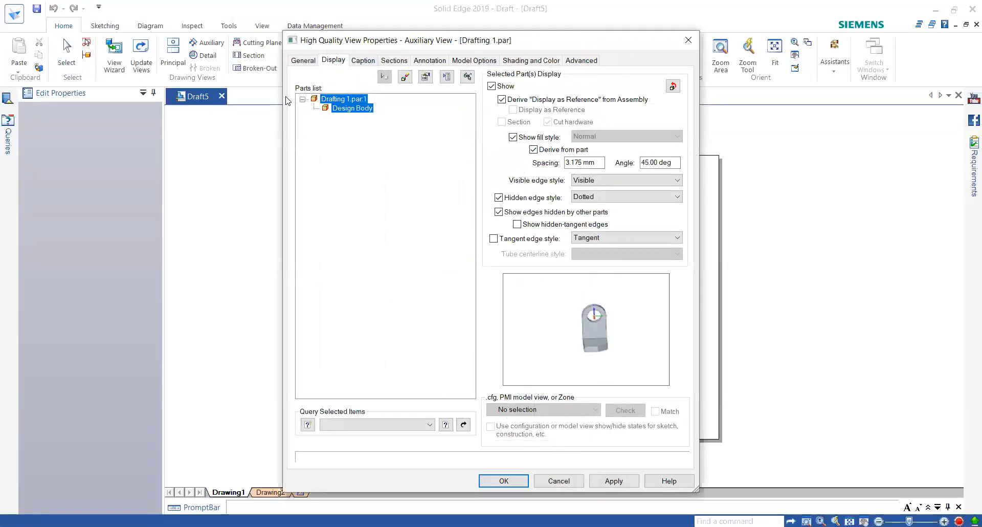
left_click(302, 61)
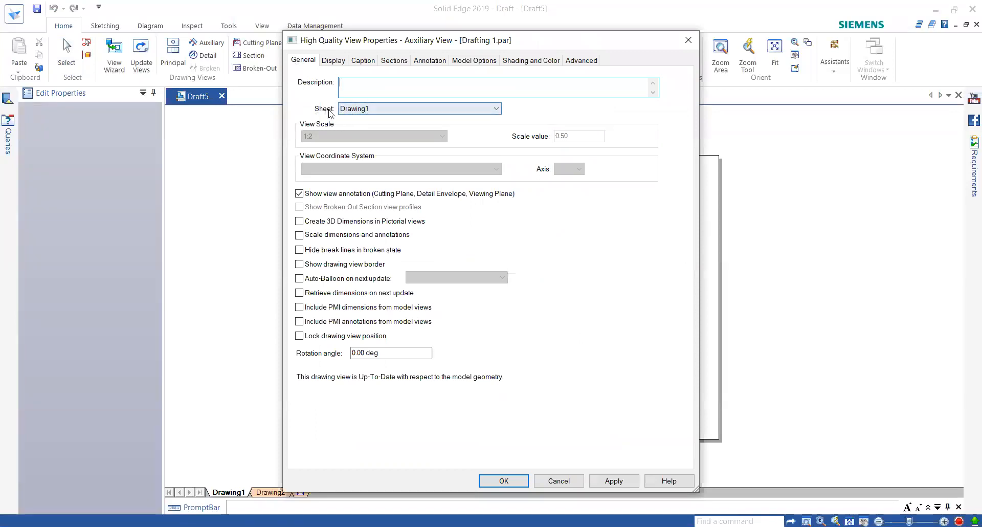
left_click(367, 108)
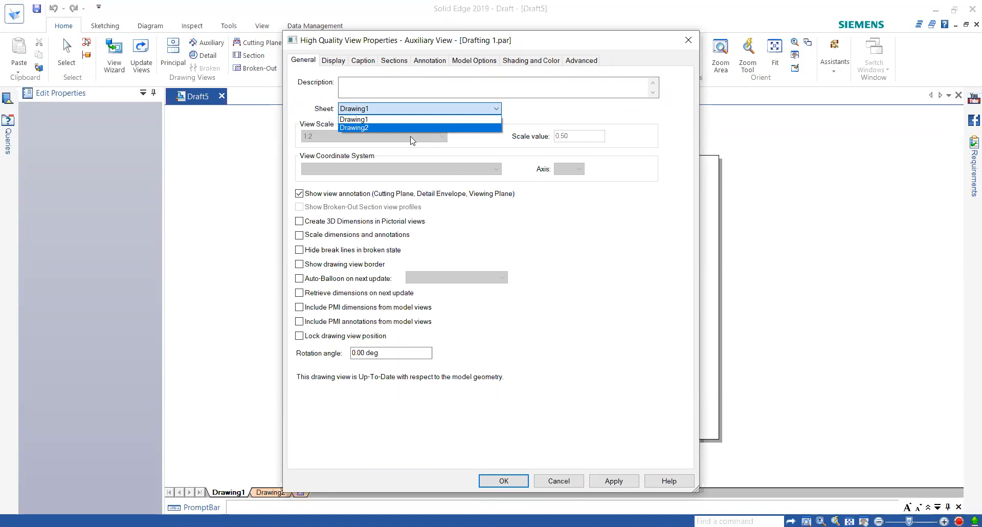
left_click(371, 127)
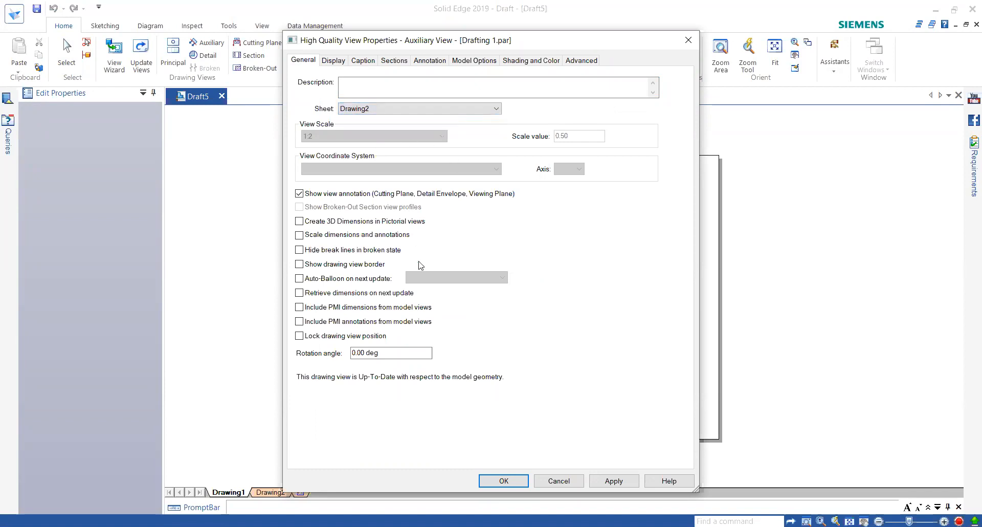
left_click(503, 481)
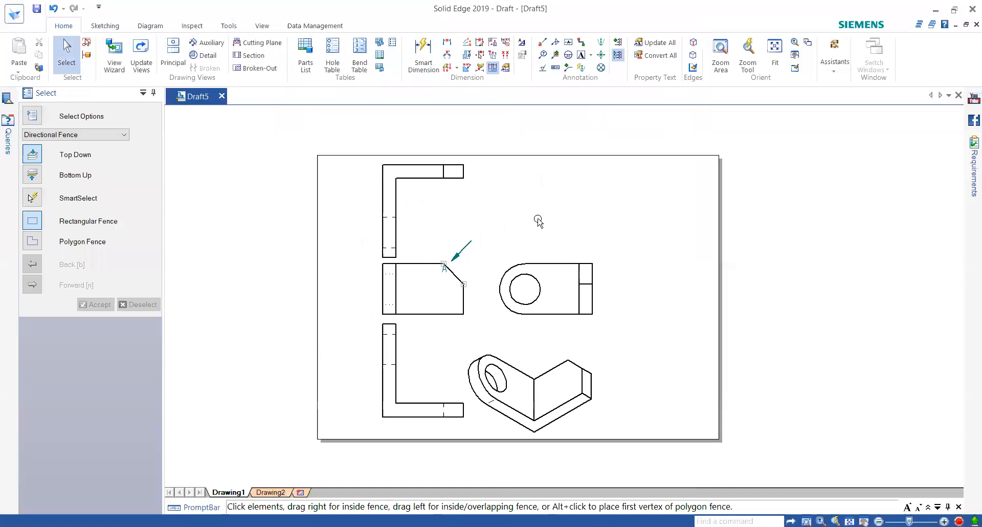
On the Drawing2 sheet, move the auxiliary view fully inside the border near the sheet's upper-left corner
left_click(274, 494)
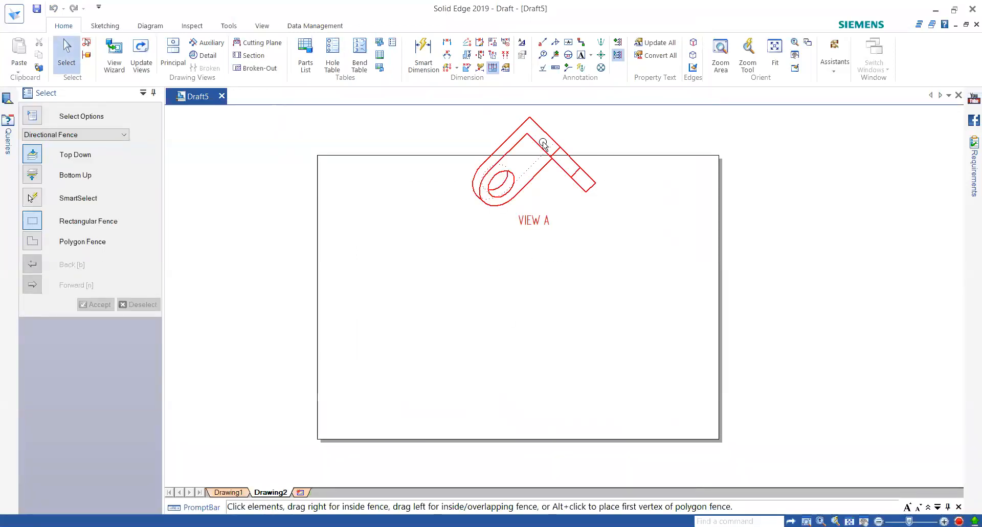
left_click(527, 180)
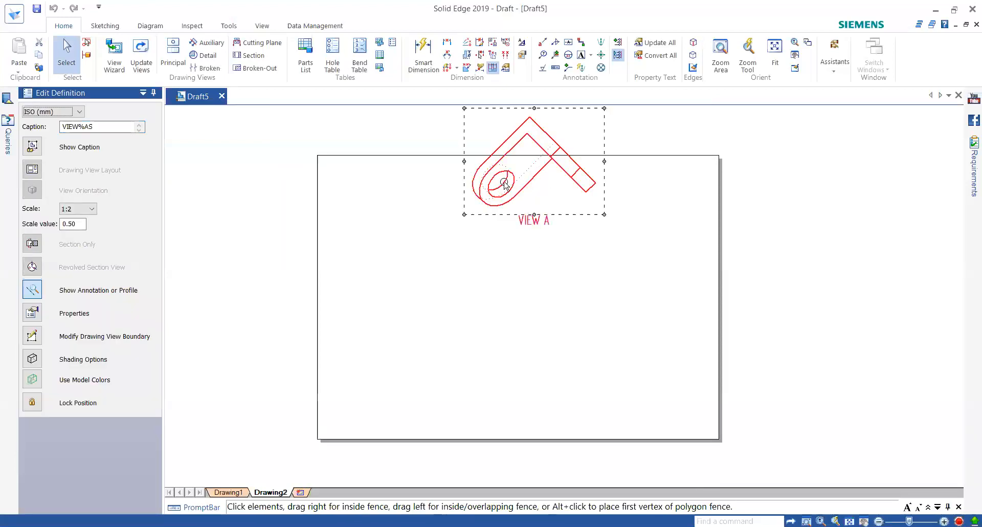
left_click_drag(505, 187, 358, 245)
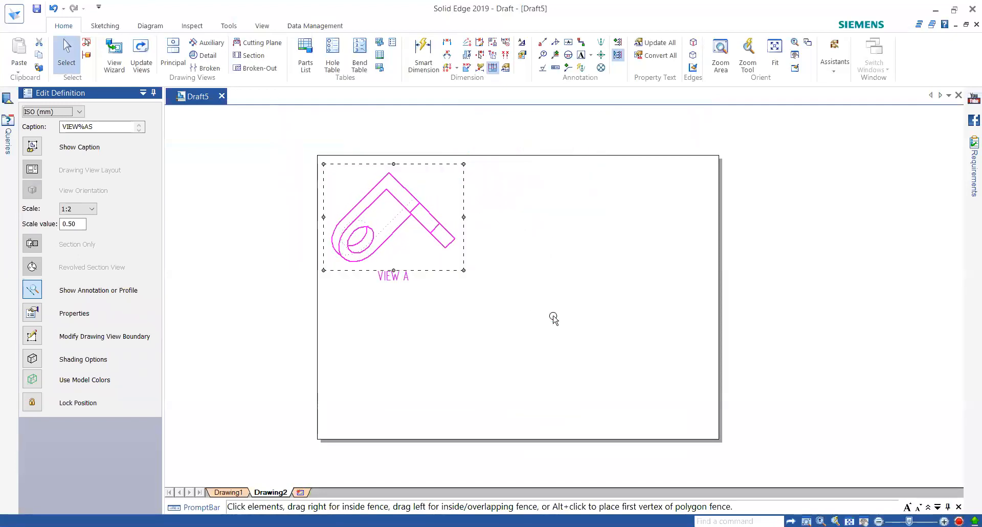
left_click(553, 318)
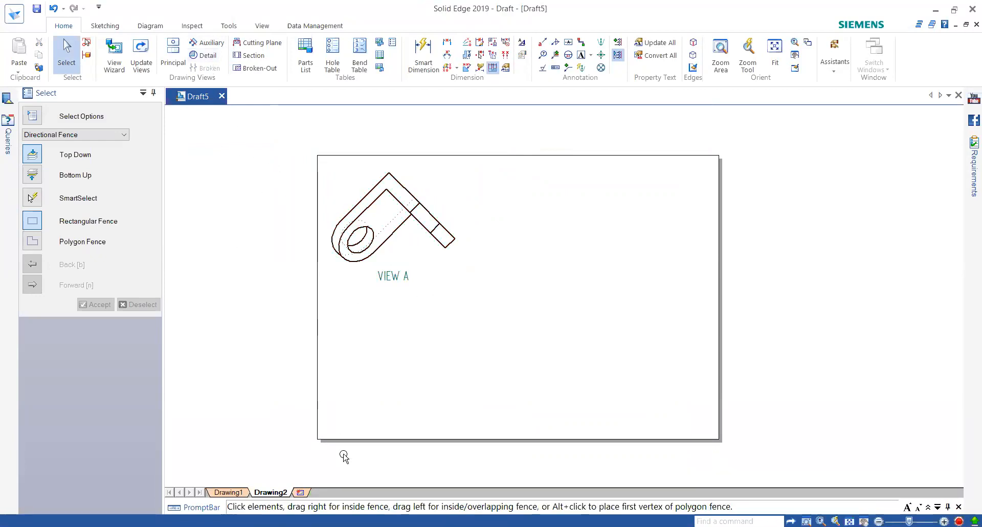
On Drawing1, create a circular detail view at 2.00 times scale of the pictorial view's chamfered corner and place it to the right
left_click(228, 492)
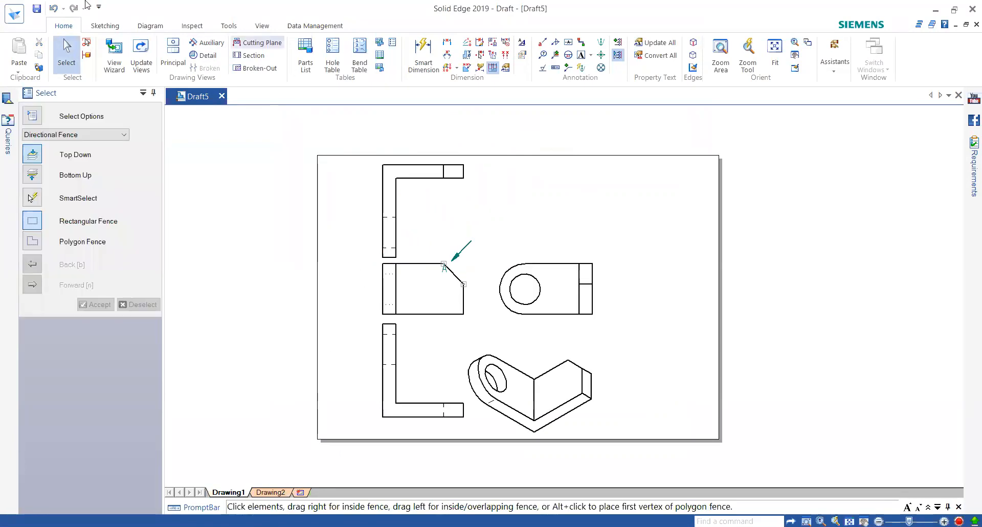
left_click(204, 56)
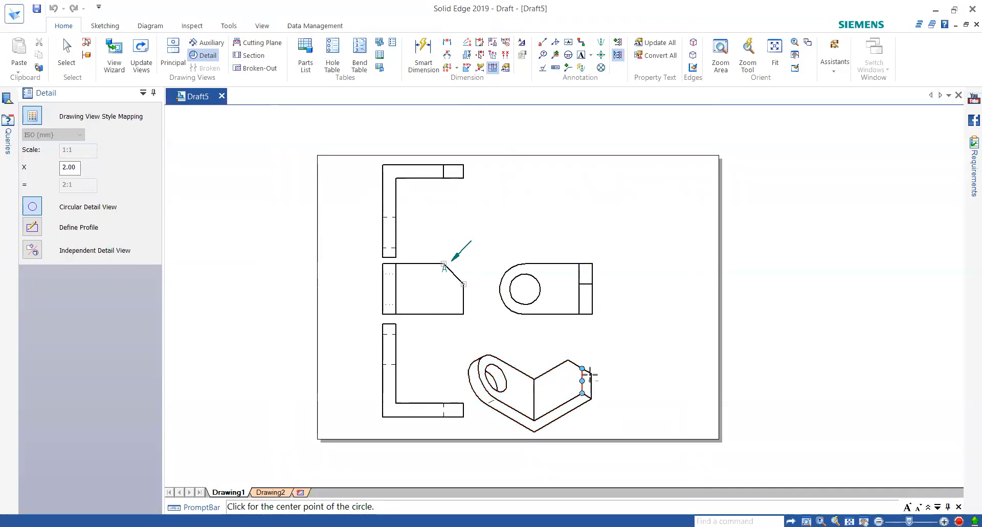
scroll(587, 364, "up", 1)
scroll(586, 372, "up", 1)
left_click(576, 358)
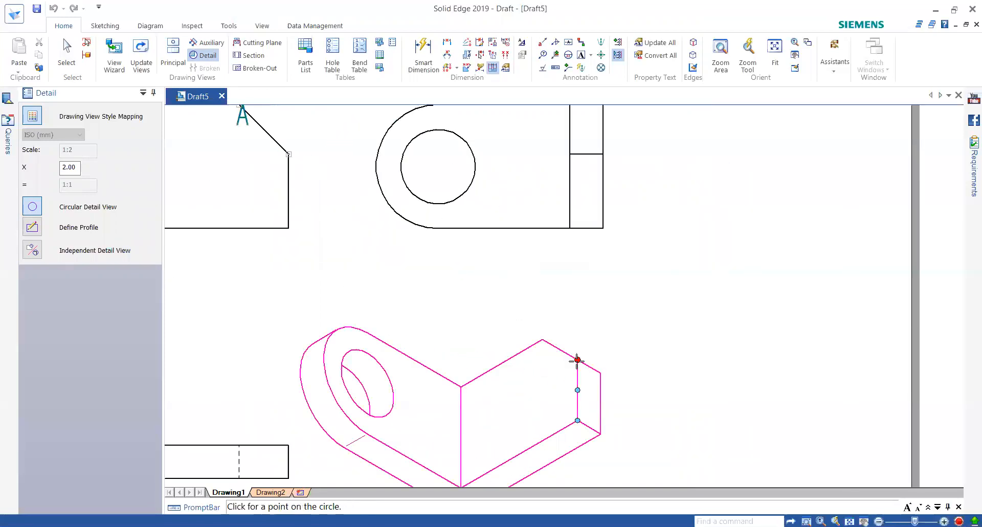
left_click(601, 403)
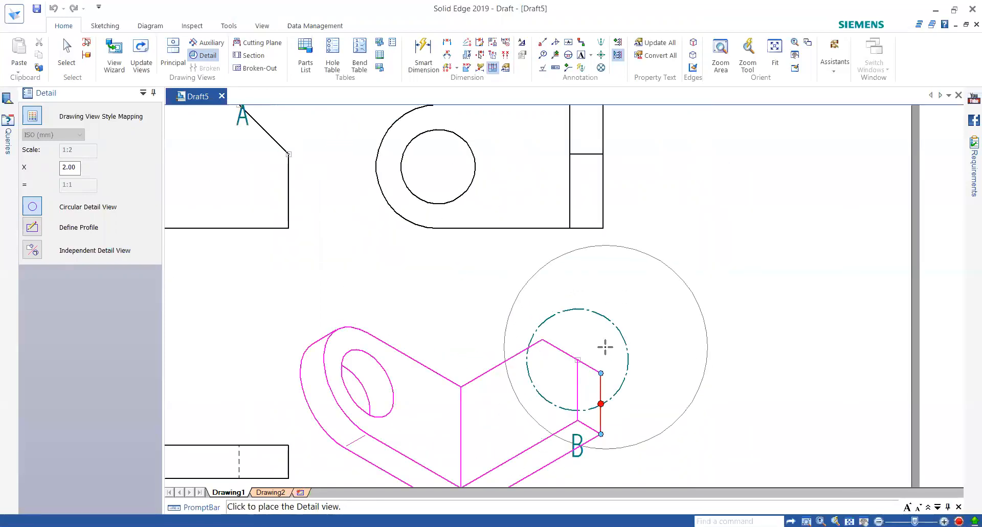
scroll(605, 347, "down", 2)
left_click(700, 336)
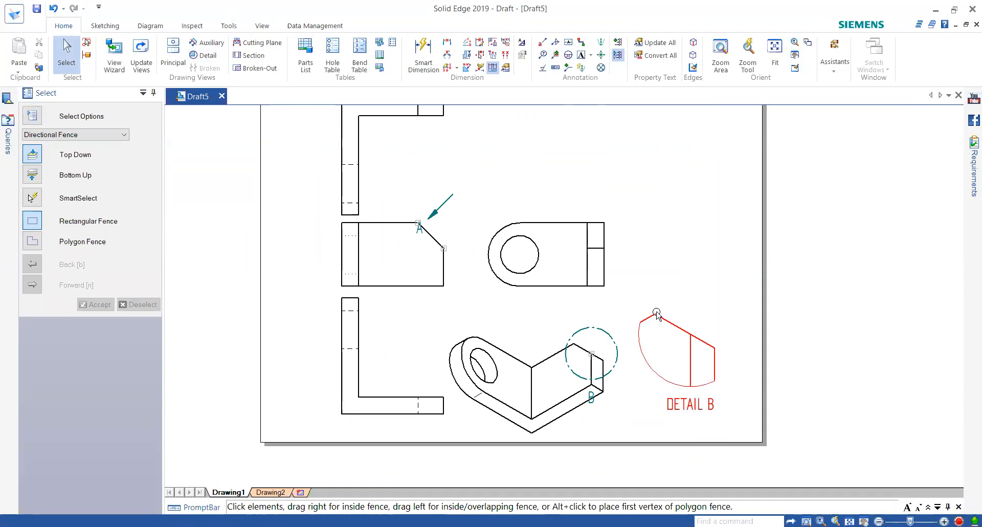
scroll(633, 353, "down", 1)
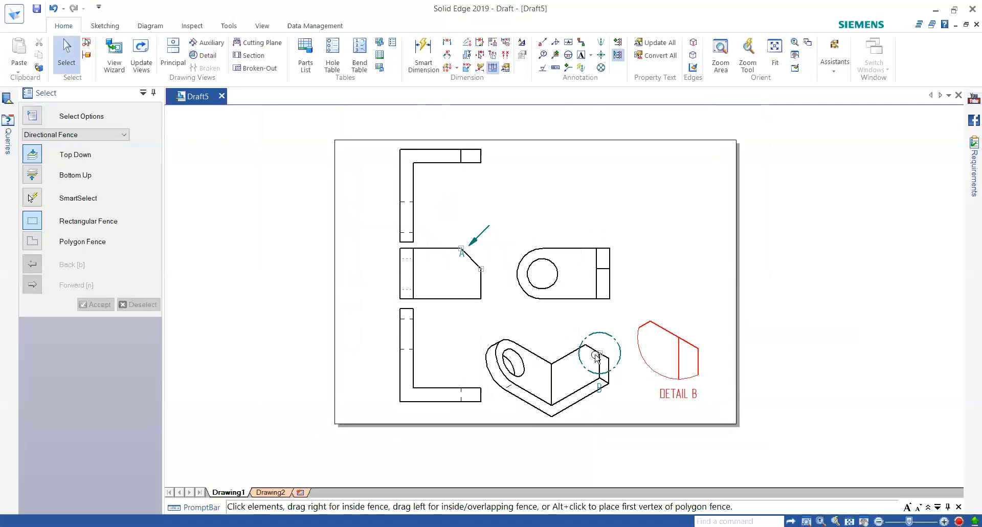
On Drawing2, sketch a closed five-sided detail profile around the chamfered arm of the auxiliary view
left_click(270, 492)
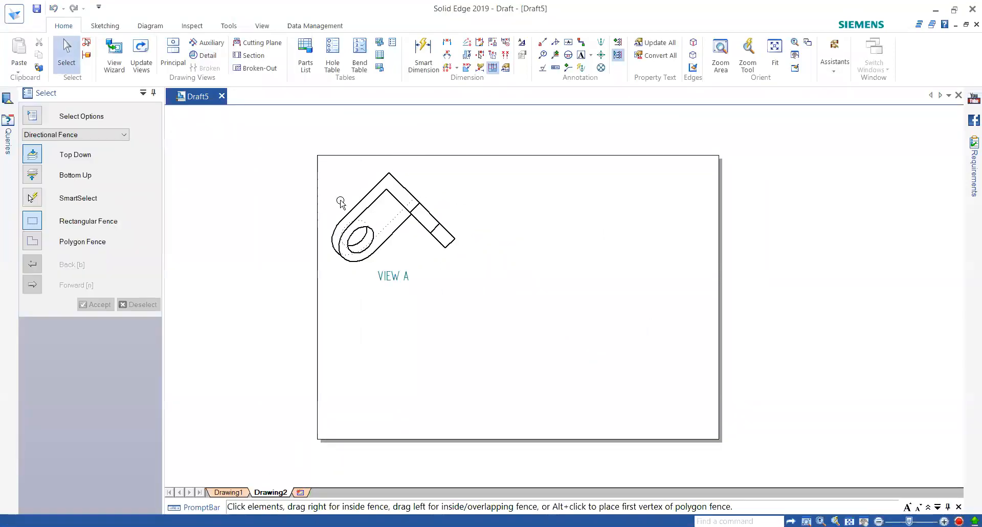
left_click(203, 56)
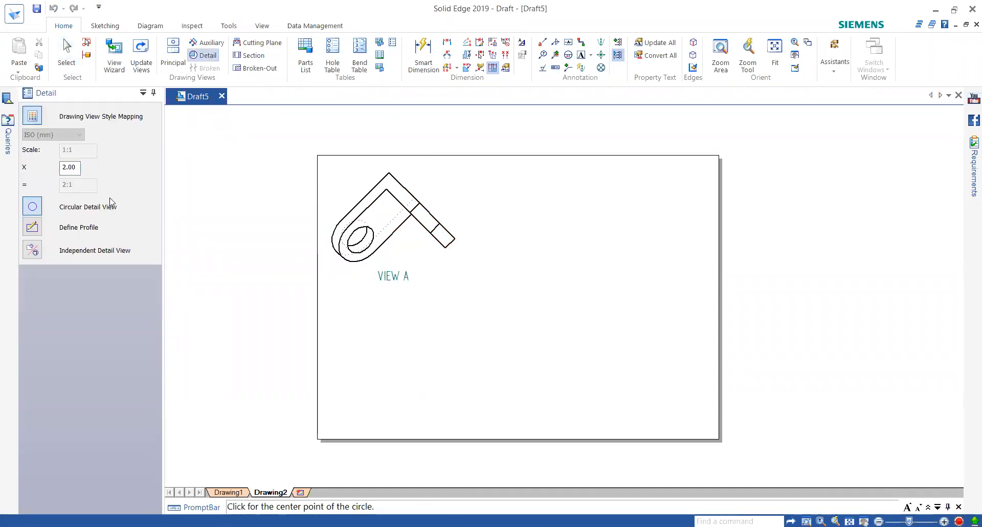
left_click(79, 228)
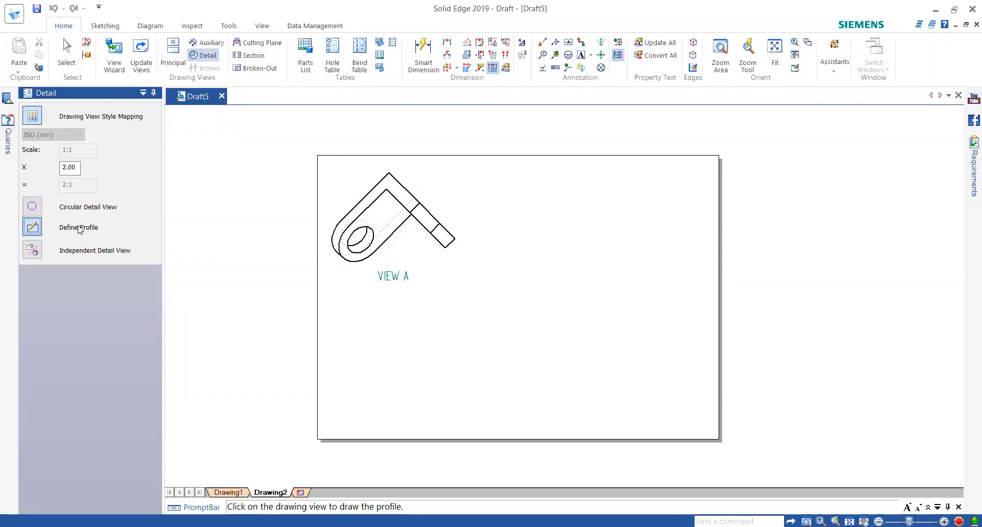
left_click(360, 199)
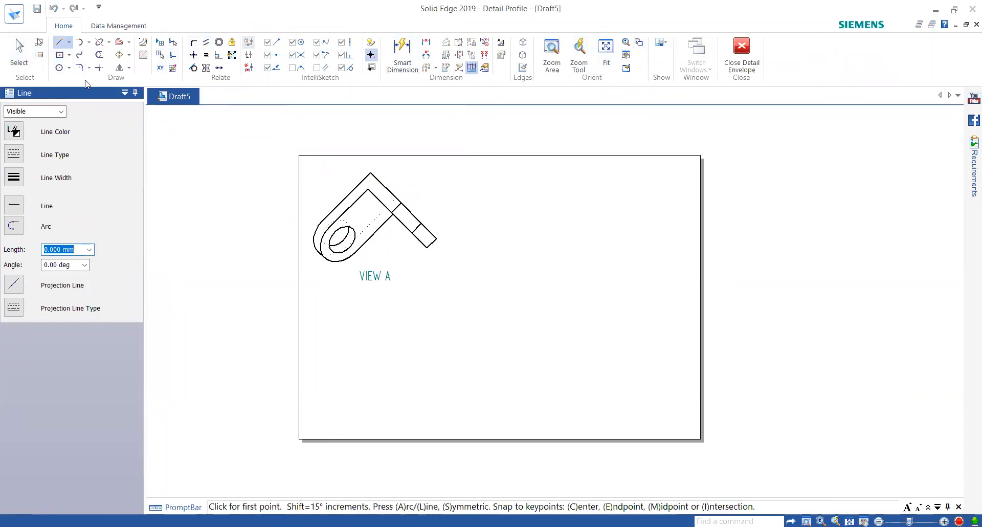
left_click(62, 43)
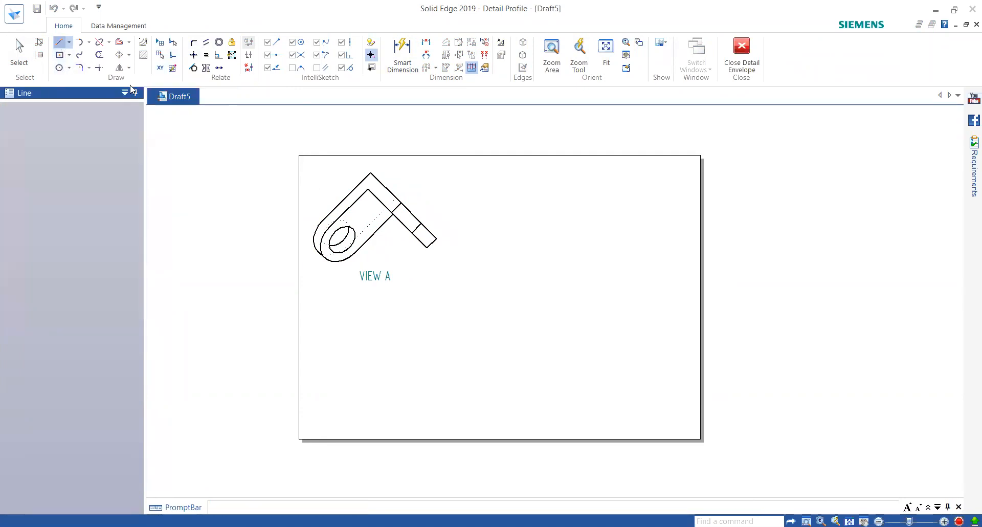
left_click(407, 187)
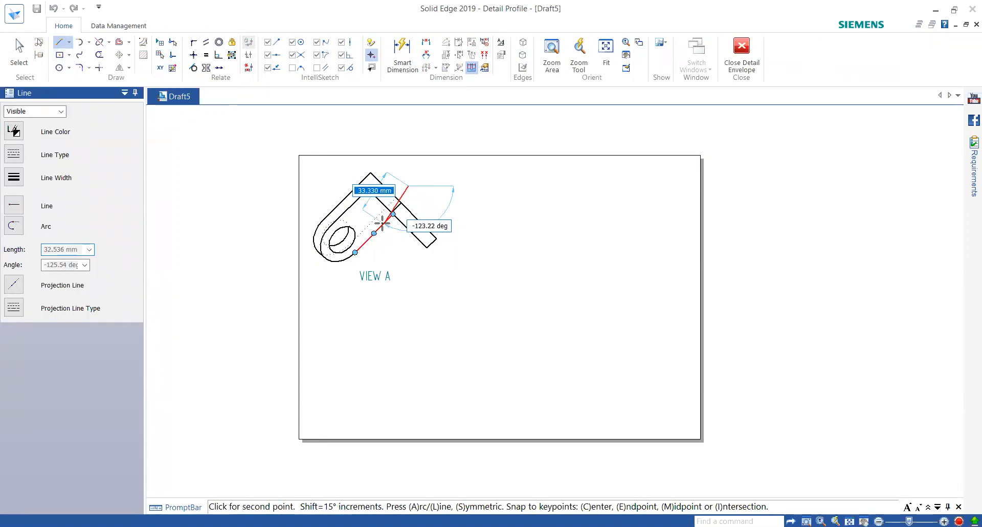
left_click(379, 214)
left_click(385, 252)
left_click(436, 270)
left_click(463, 229)
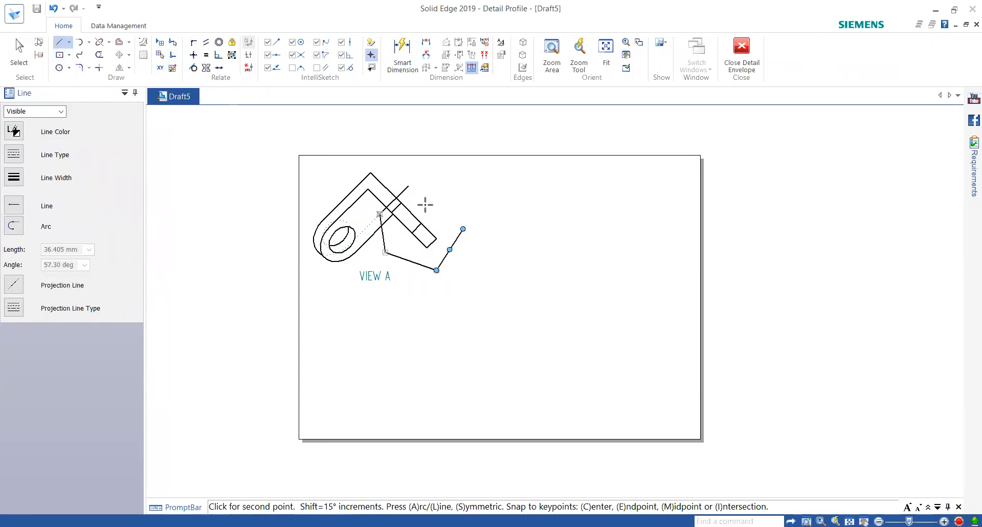
left_click(408, 186)
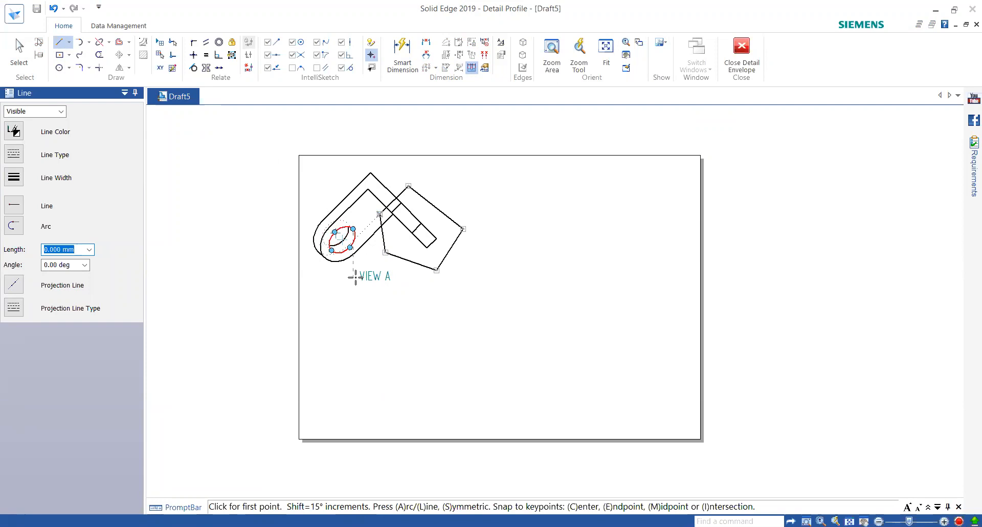
Finish the detail envelope and place the 2.00 times scale detail view to the right of the auxiliary view
left_click(746, 51)
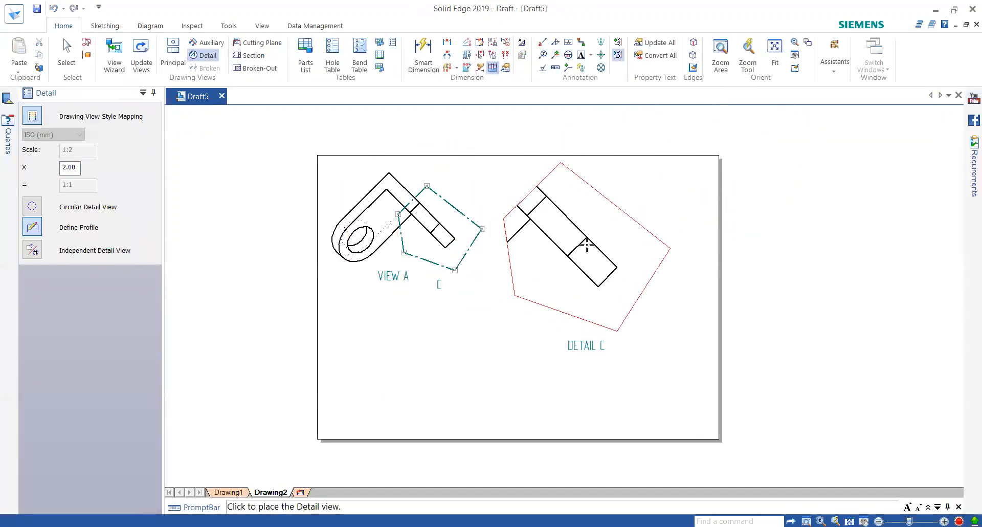
left_click(592, 238)
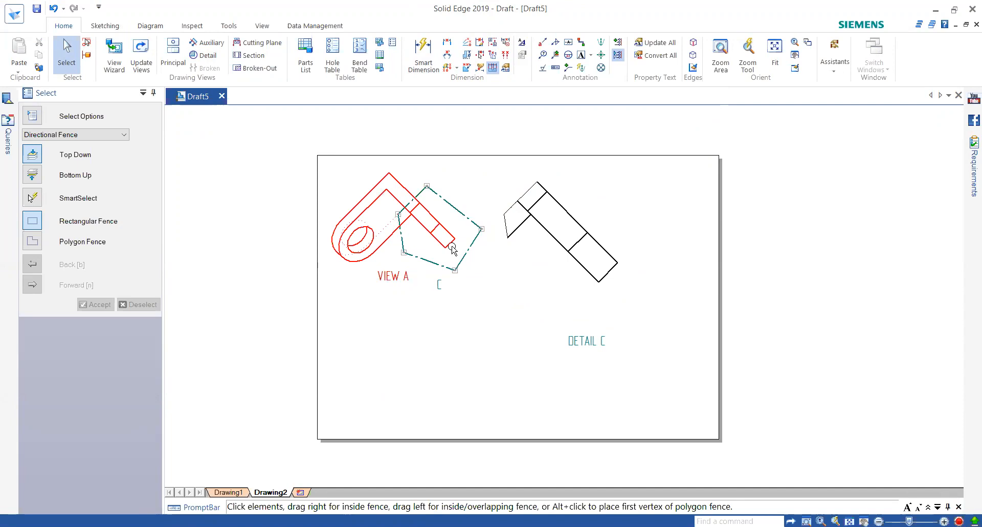
left_click(205, 55)
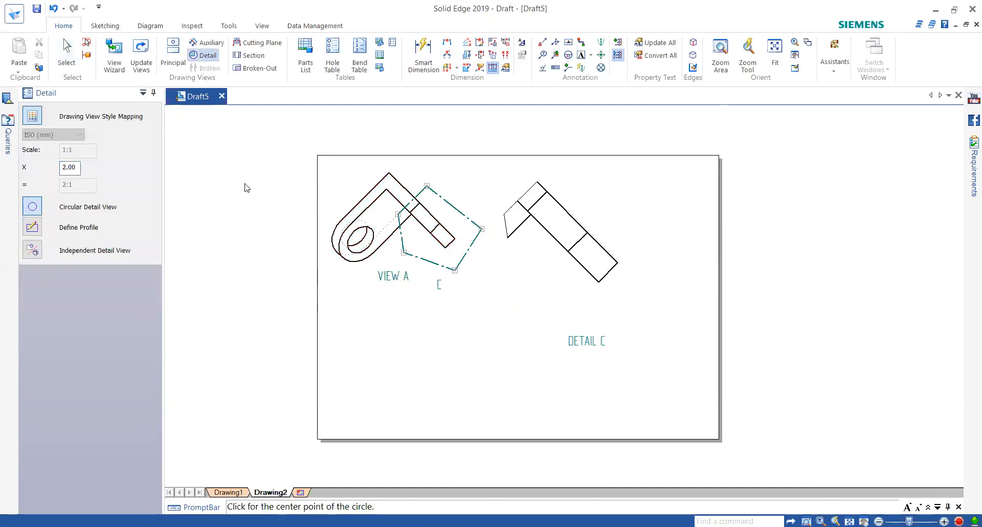
key("Escape")
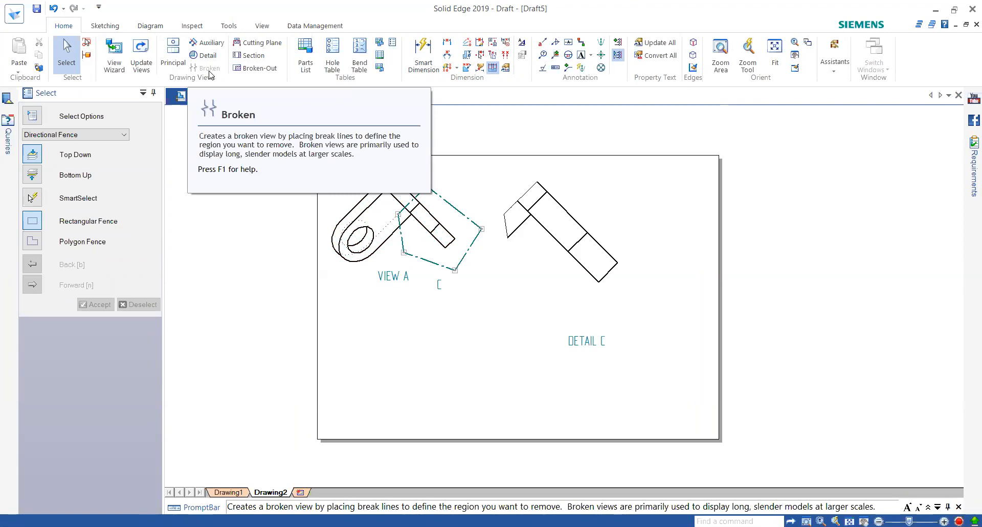
Add a new sheet to the draft and load the long flanged shaft's part file into the View Wizard
left_click(300, 492)
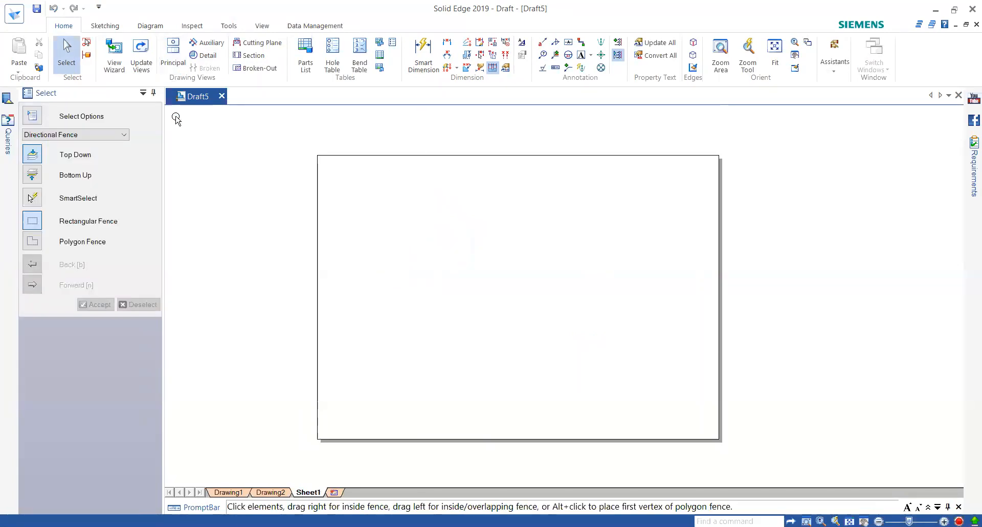
left_click(115, 55)
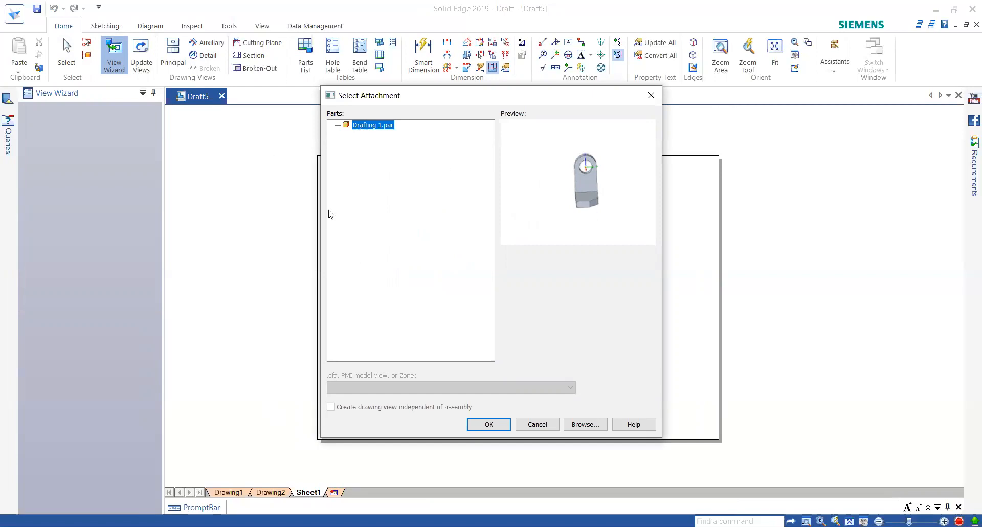
left_click(582, 425)
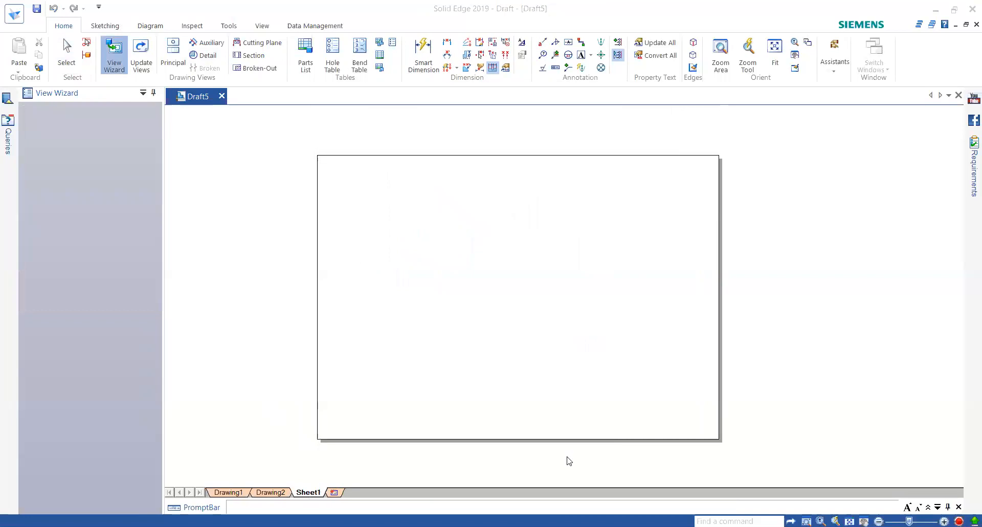
left_click(514, 177)
left_click(670, 504)
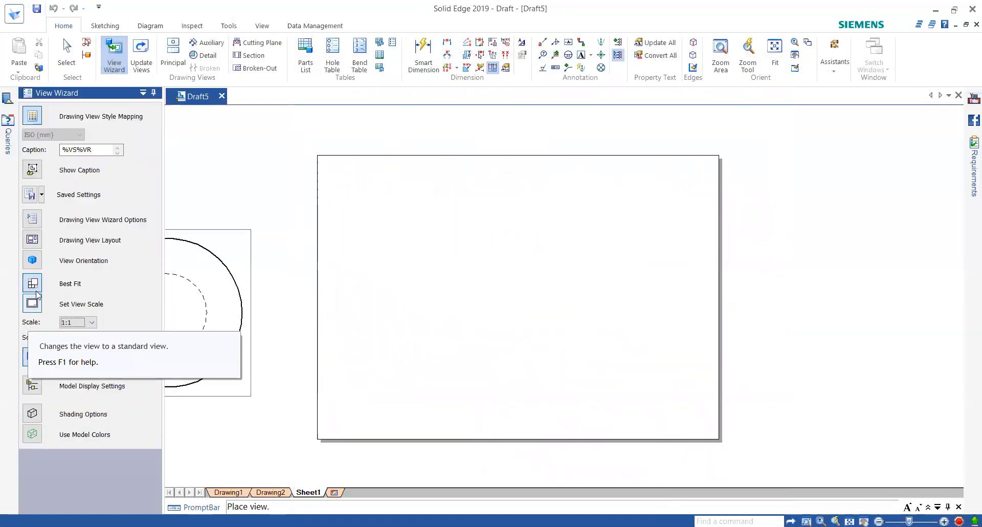
Set the shaft's orientation to Right View and its scale to 1:5, and place this single view in the upper half of Sheet1
left_click(32, 262)
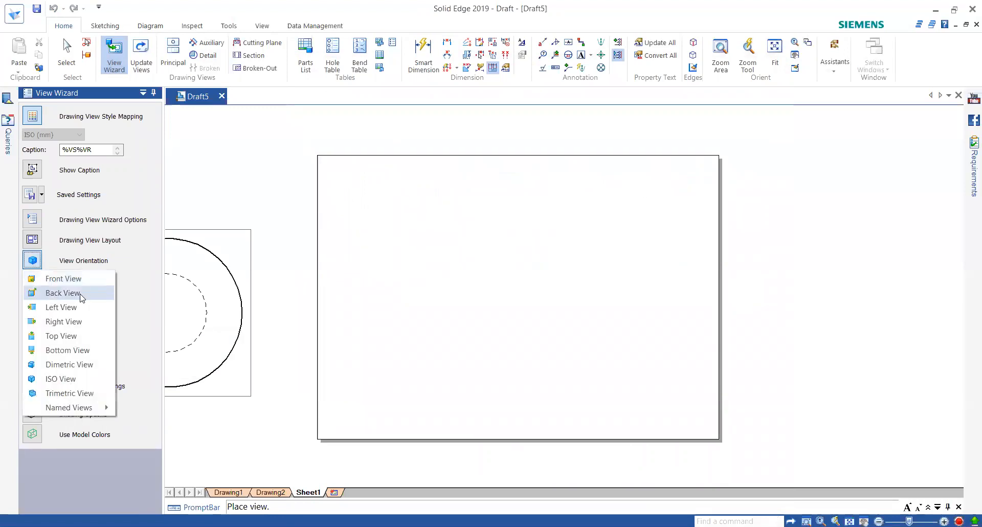
left_click(77, 321)
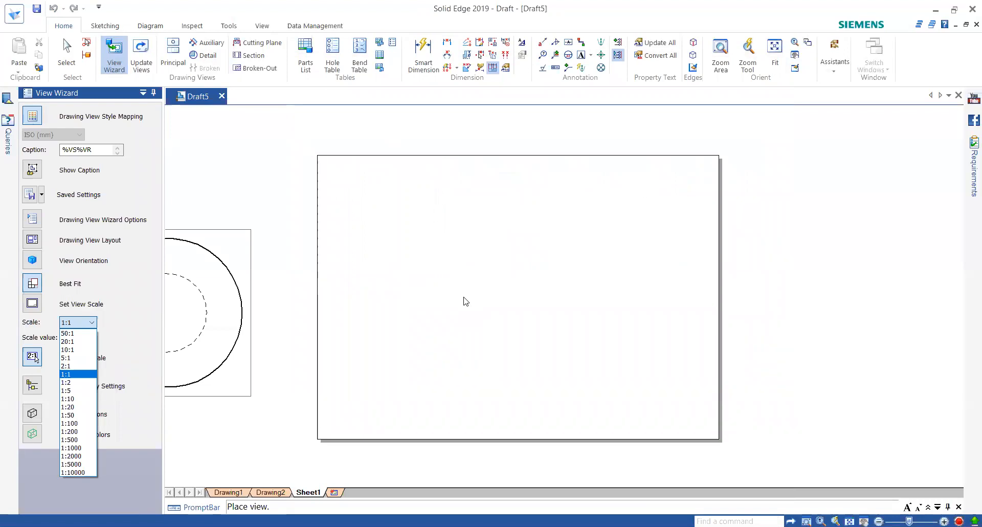
left_click(39, 260)
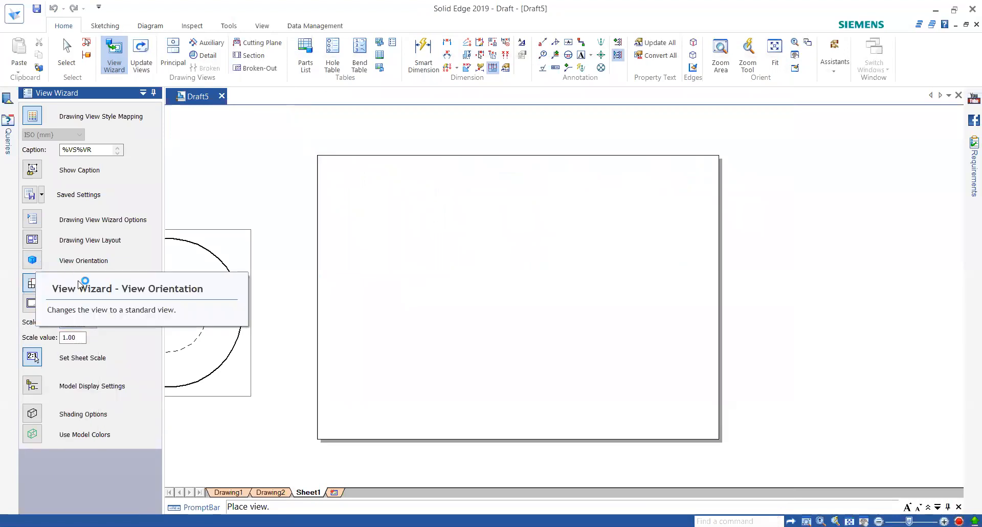
left_click(32, 261)
left_click(56, 320)
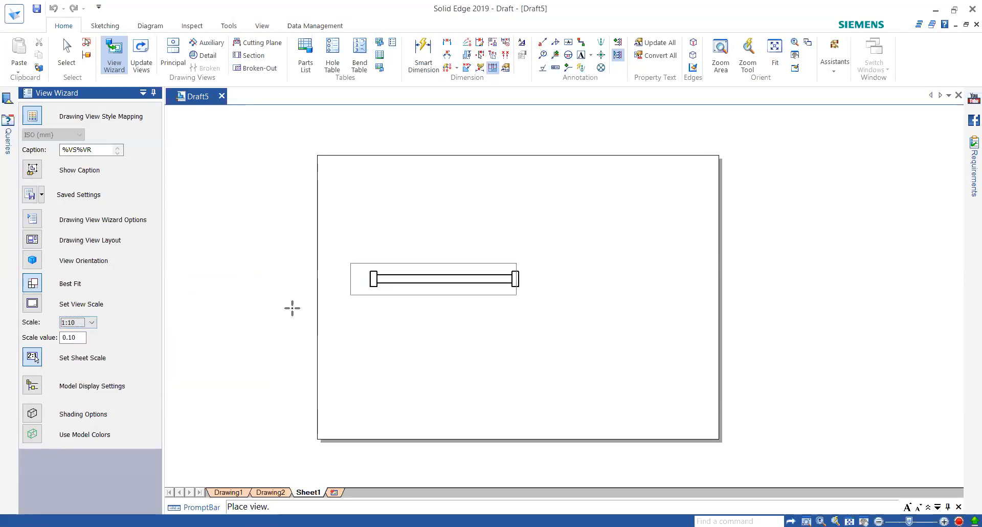
left_click(78, 322)
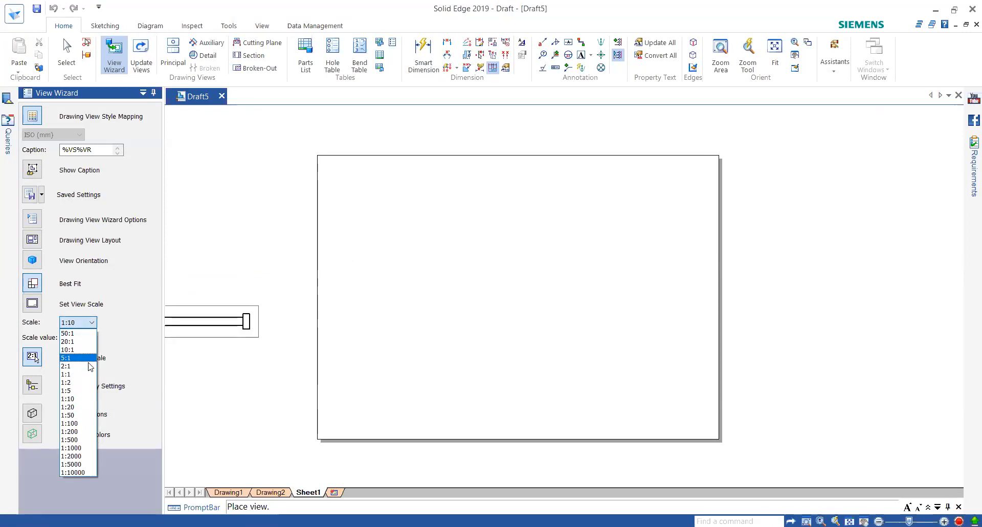
left_click(84, 390)
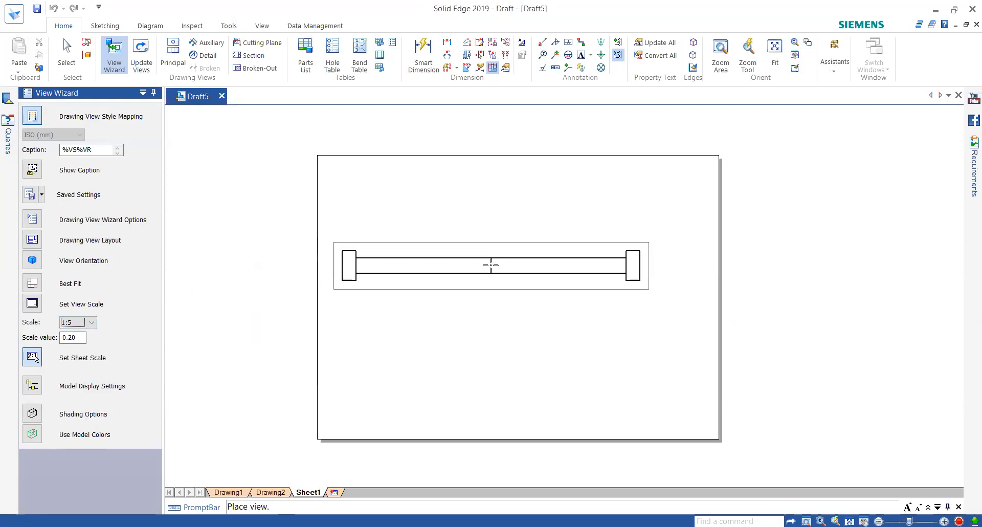
left_click(491, 254)
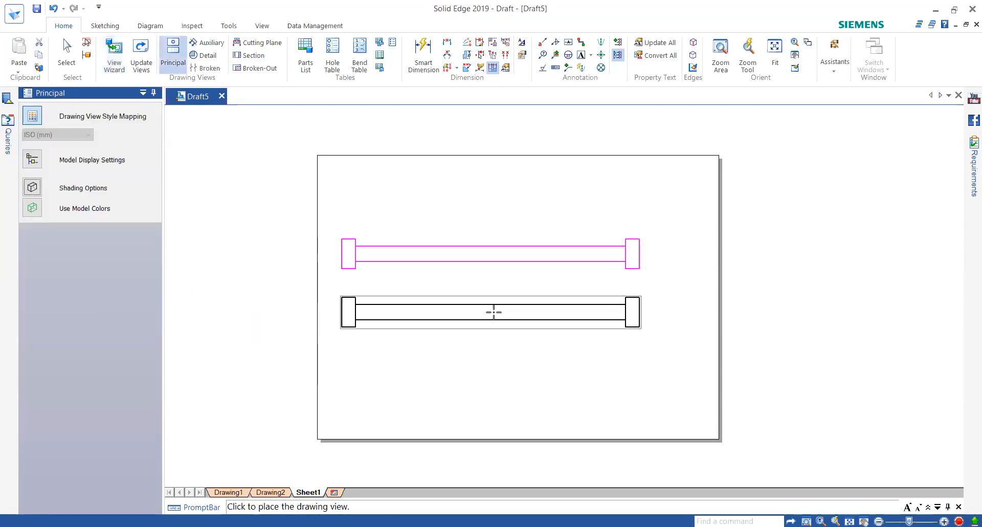
key("Escape")
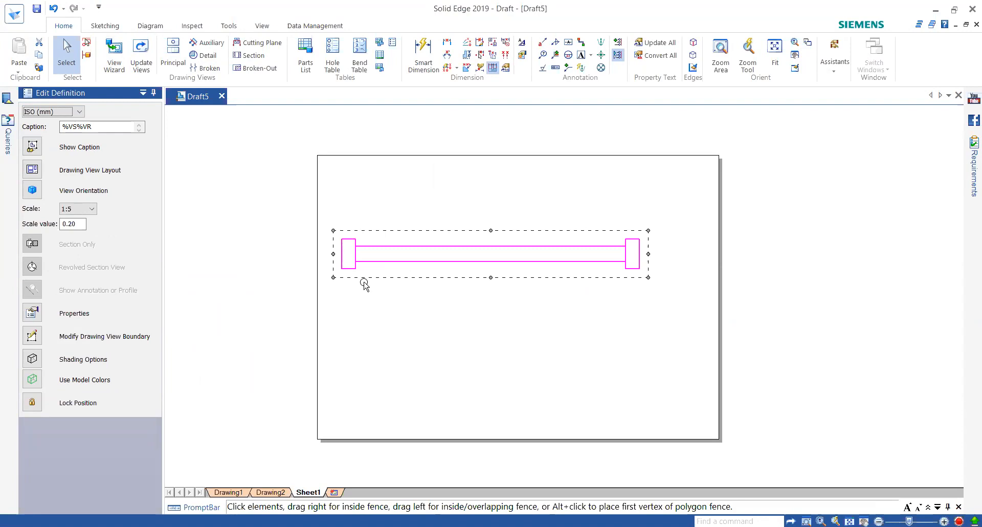
Create a broken view of the shaft with vertical break lines near its left and right flanges, choosing Straight Break as the line type
left_click(206, 68)
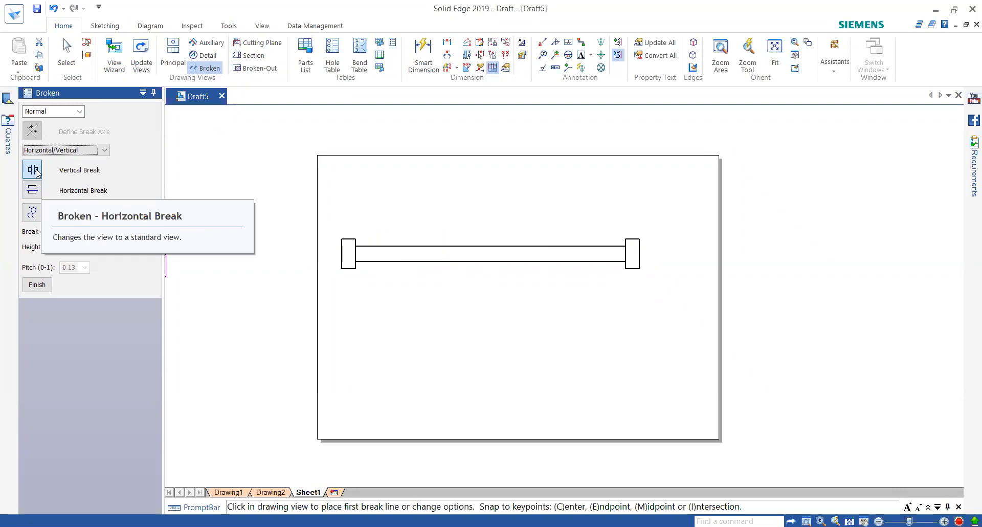
left_click(370, 244)
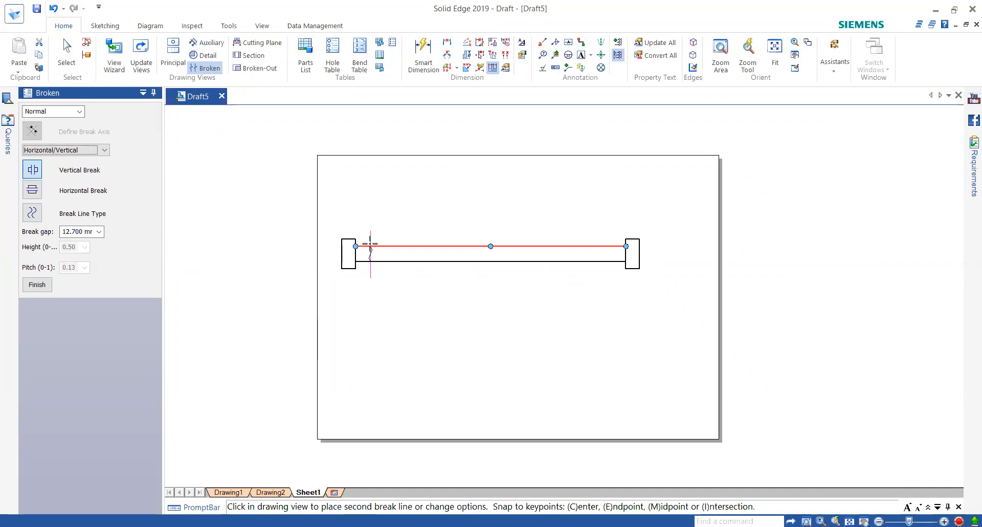
left_click(581, 249)
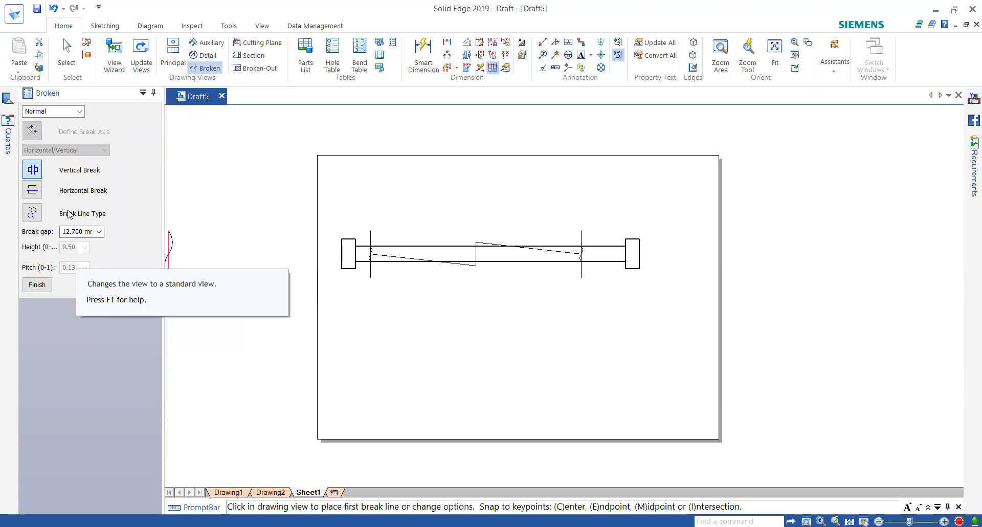
left_click(32, 213)
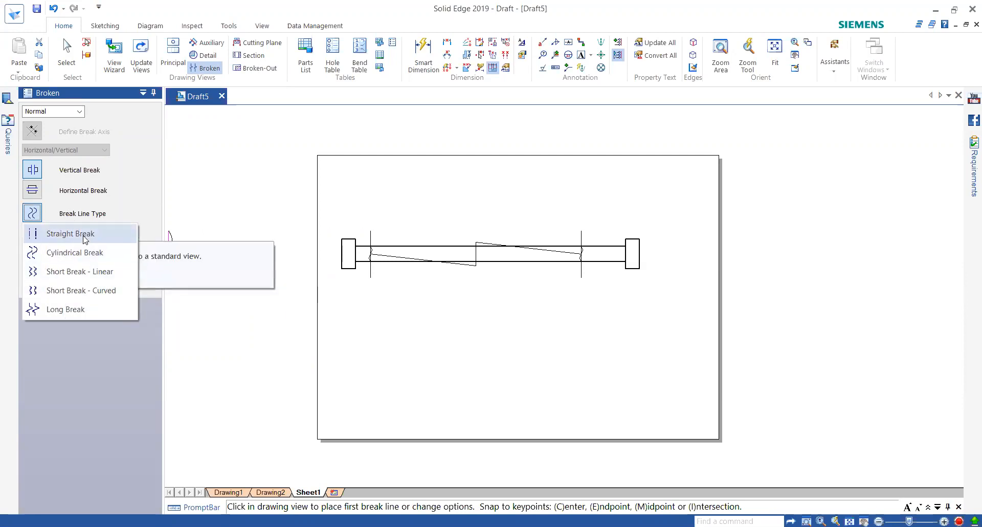
left_click(65, 235)
left_click(33, 285)
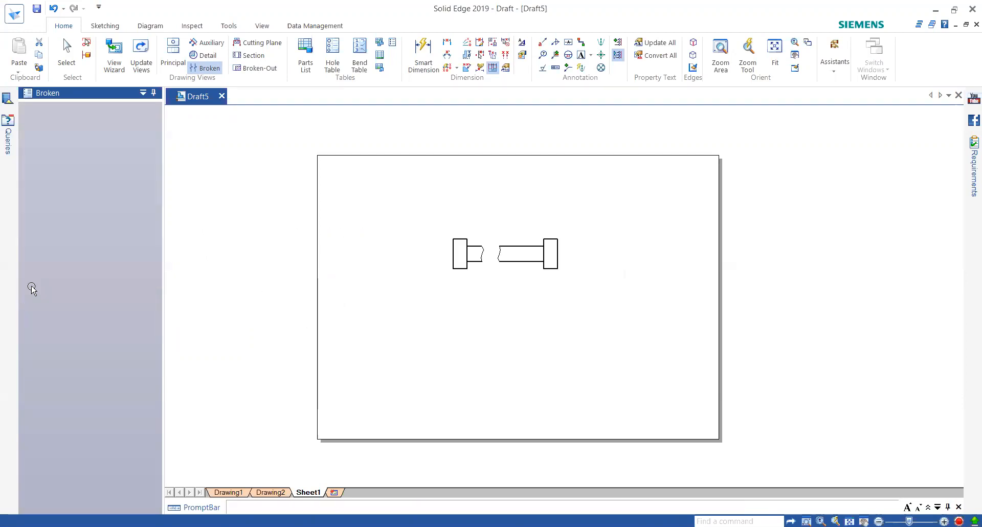
Inspect the shaft's curved break lines up close and undo the broken view and its break lines
left_click(492, 244)
scroll(503, 256, "down", 2)
scroll(504, 266, "up", 6)
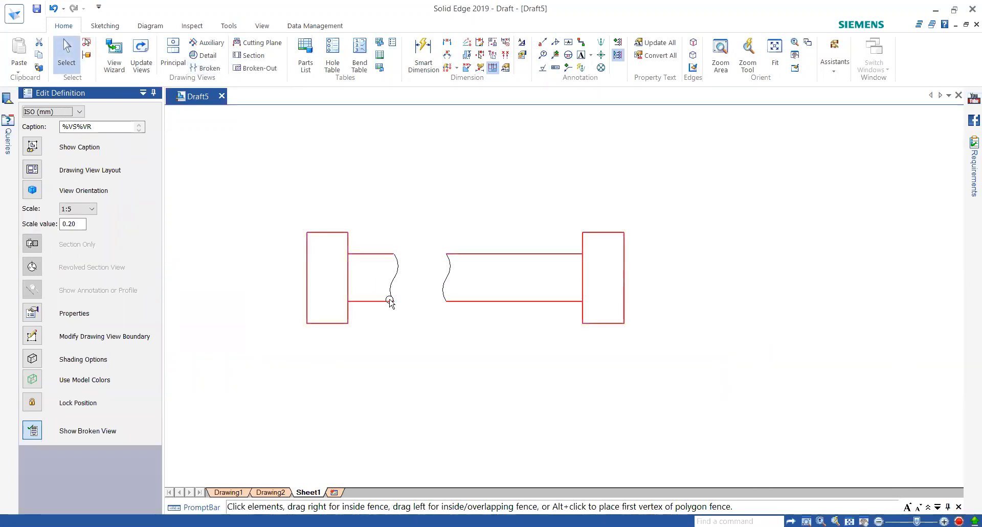
key("ctrl+z")
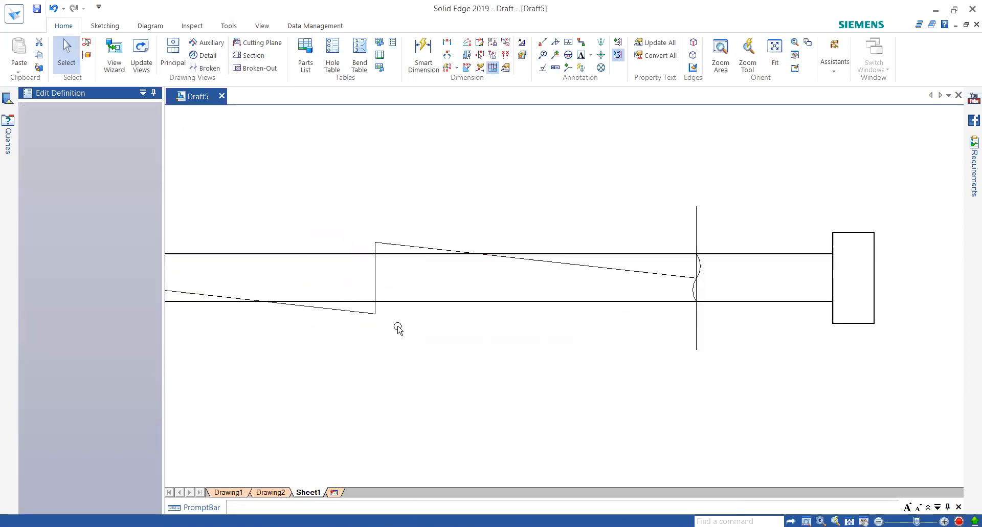
scroll(489, 367, "down", 2)
scroll(516, 373, "down", 2)
key("ctrl+z")
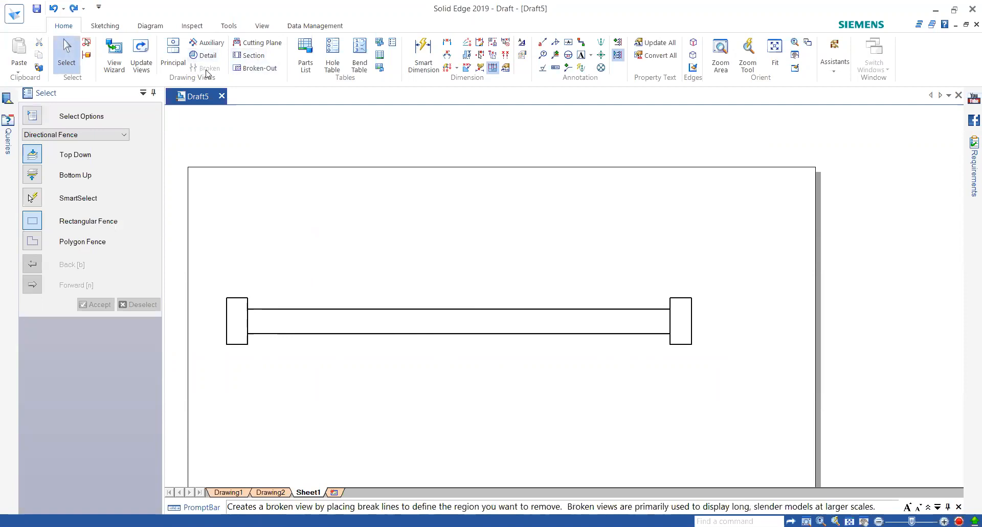
Try a broken view of the shaft with straight vertical break lines near both flanges, and undo it
left_click(280, 322)
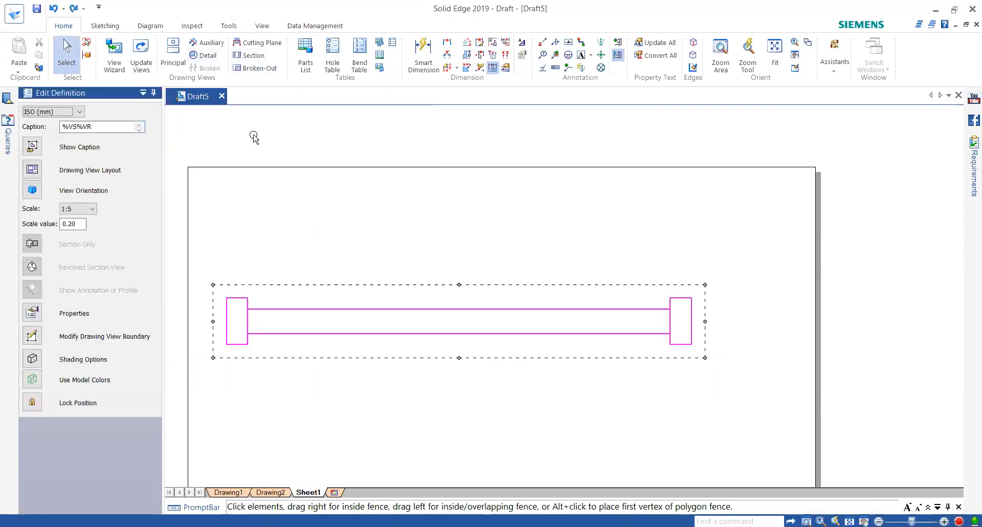
left_click(295, 176)
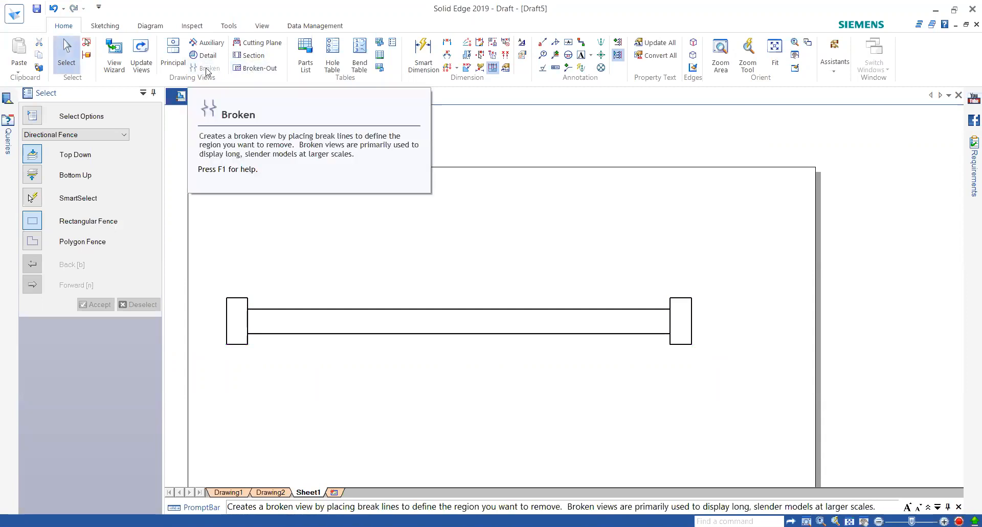
left_click(305, 334)
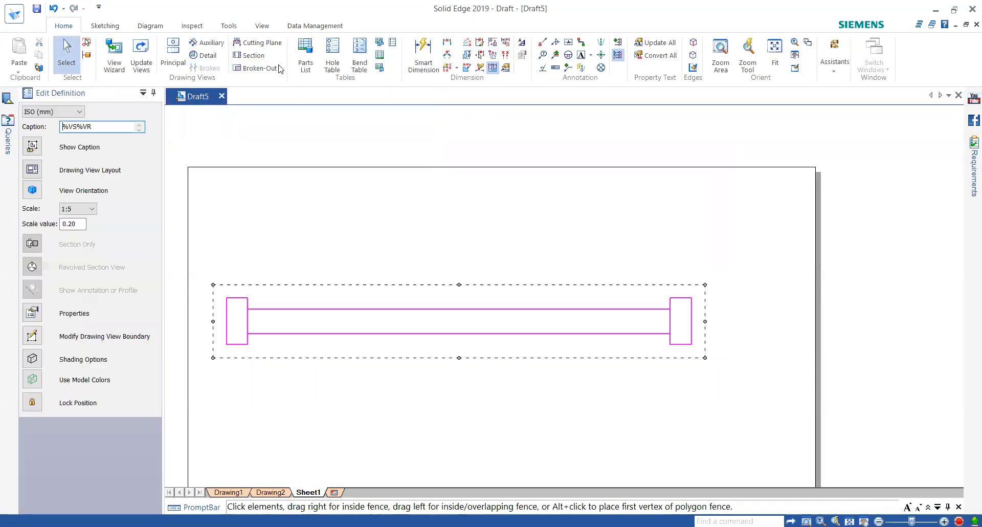
left_click(195, 71)
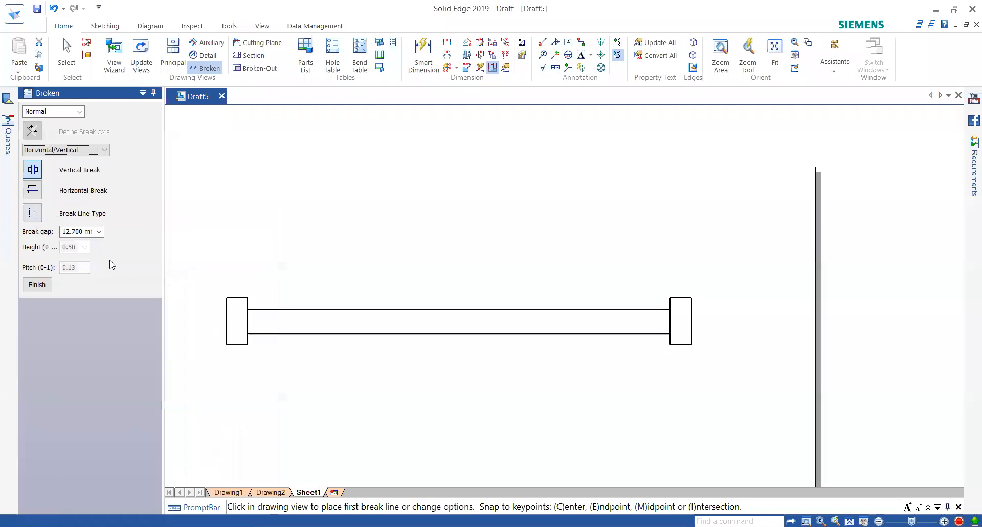
left_click(287, 310)
left_click(592, 313)
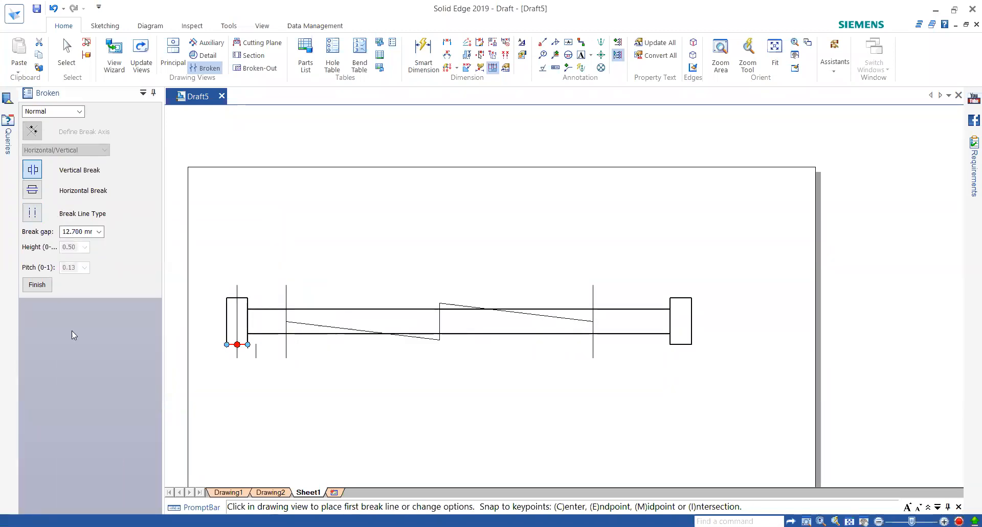
left_click(35, 284)
left_click(461, 313)
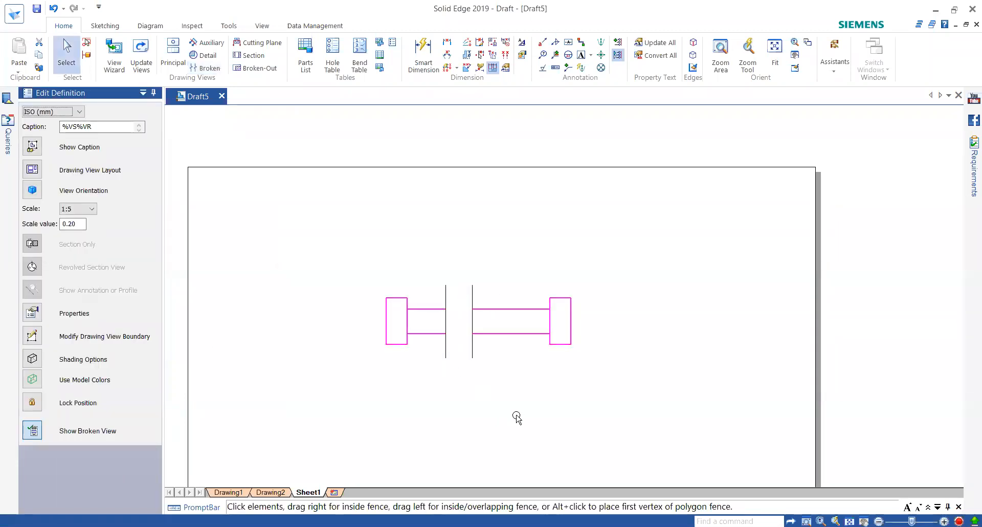
left_click(525, 446)
key("ctrl+z")
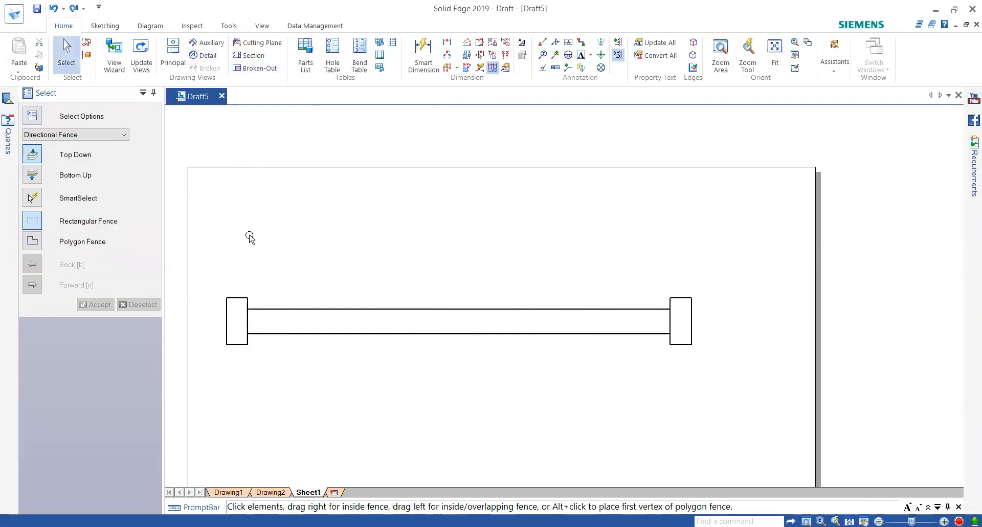
Create a broken view of the shaft using the curved break line type, with vertical breaks near both flanges
left_click(276, 308)
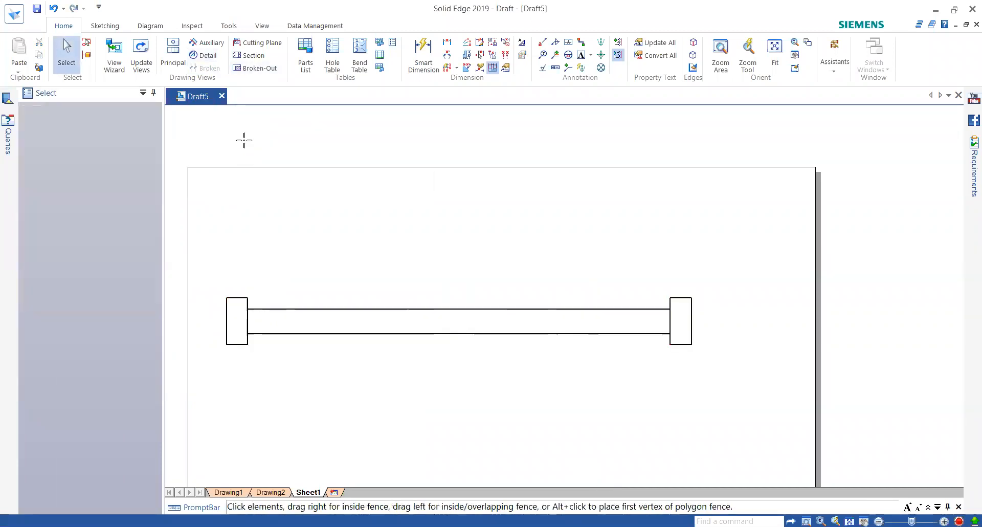
left_click(209, 68)
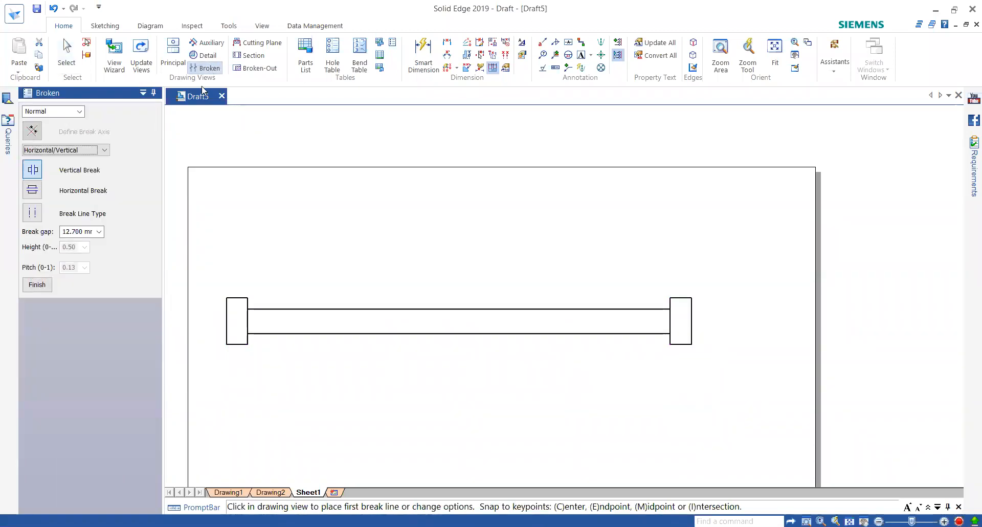
left_click(32, 212)
left_click(56, 252)
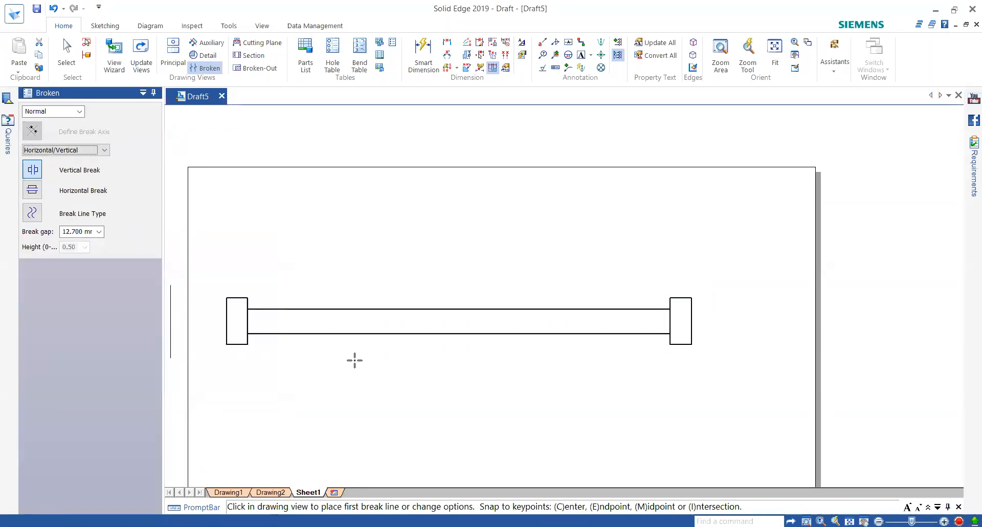
left_click(299, 307)
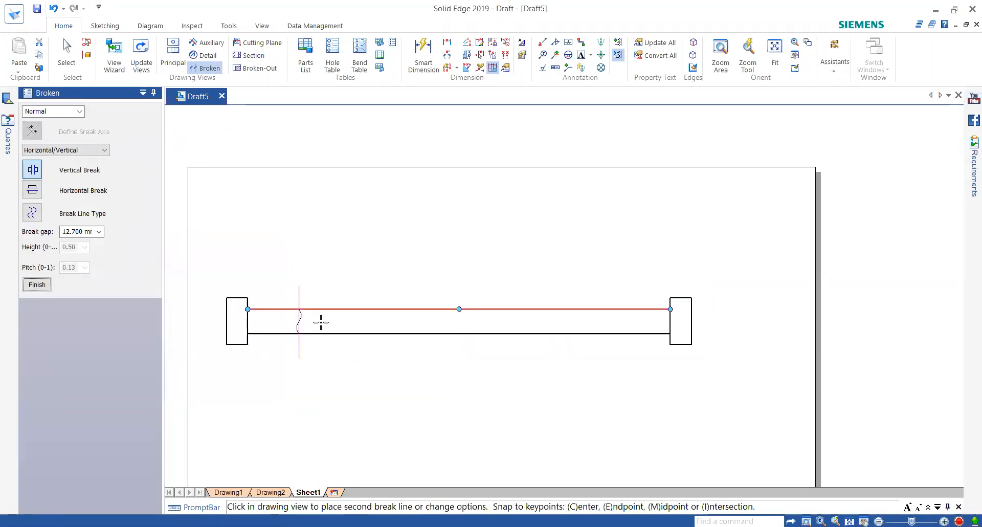
left_click(615, 309)
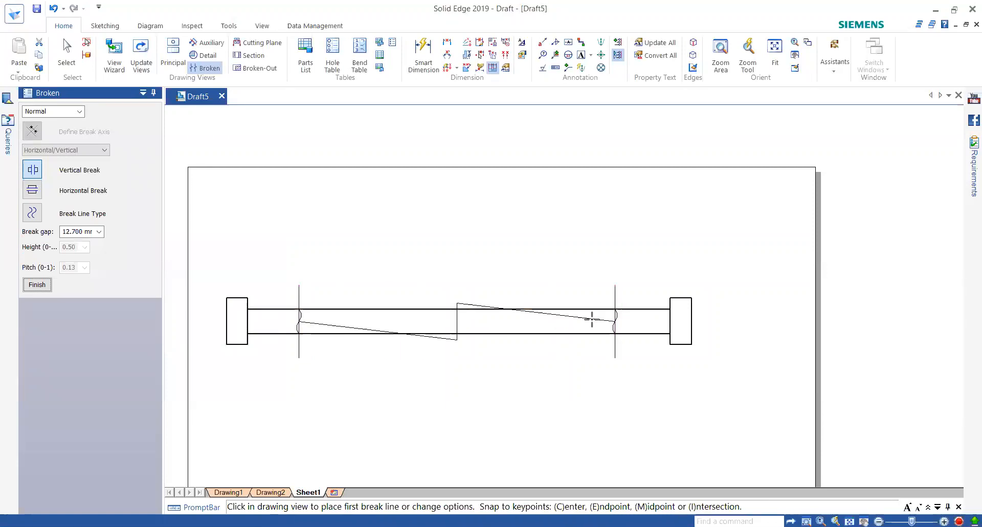
left_click(46, 289)
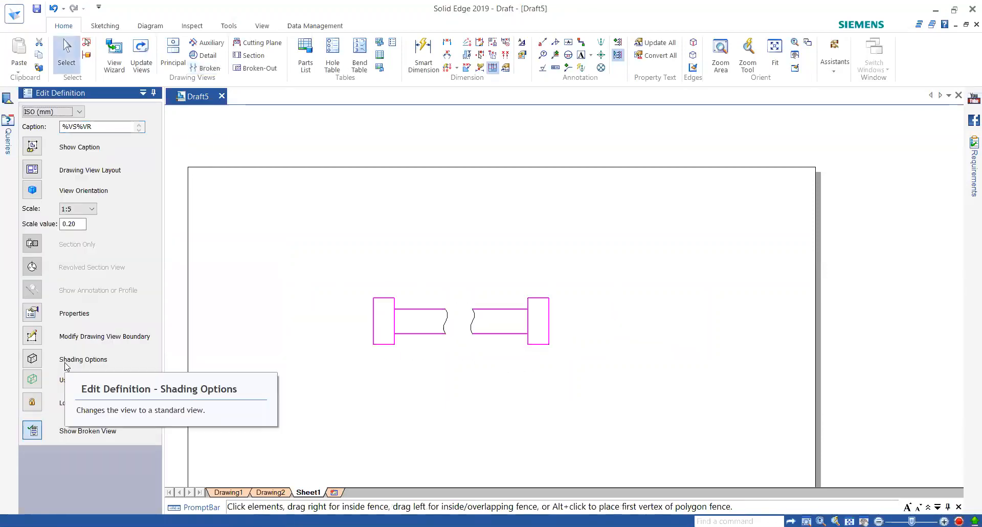
key("Escape")
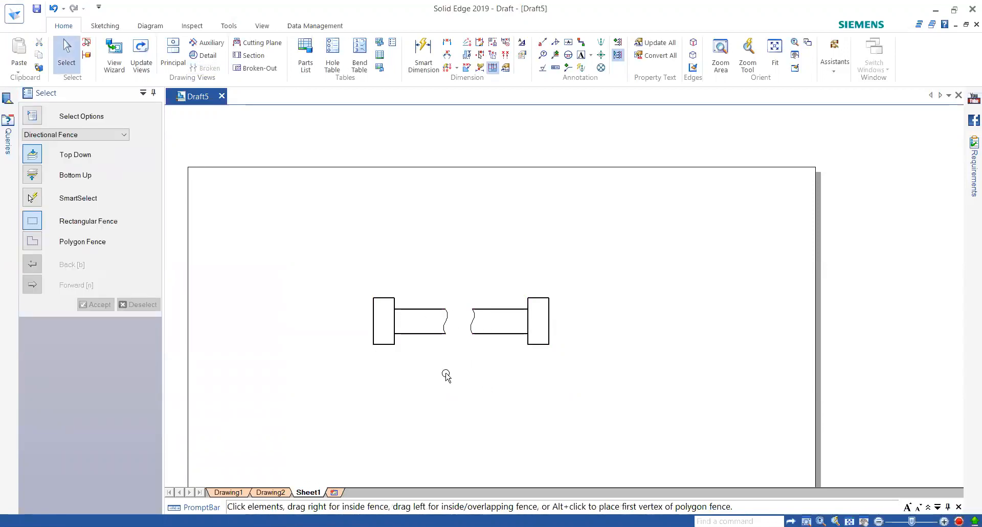
Undo the curved broken view and start a new one on the shaft with a break gap of 5 mm
left_click(447, 321)
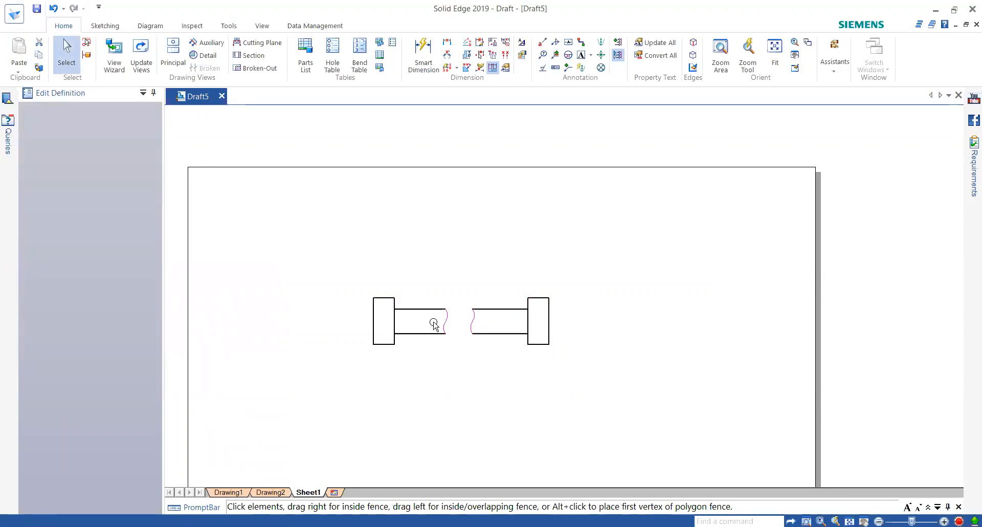
key("Delete")
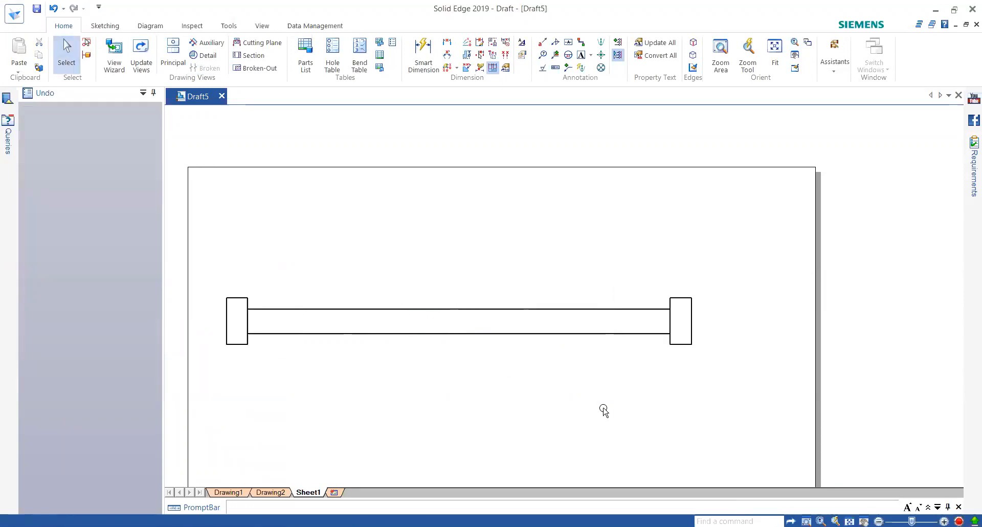
left_click(308, 306)
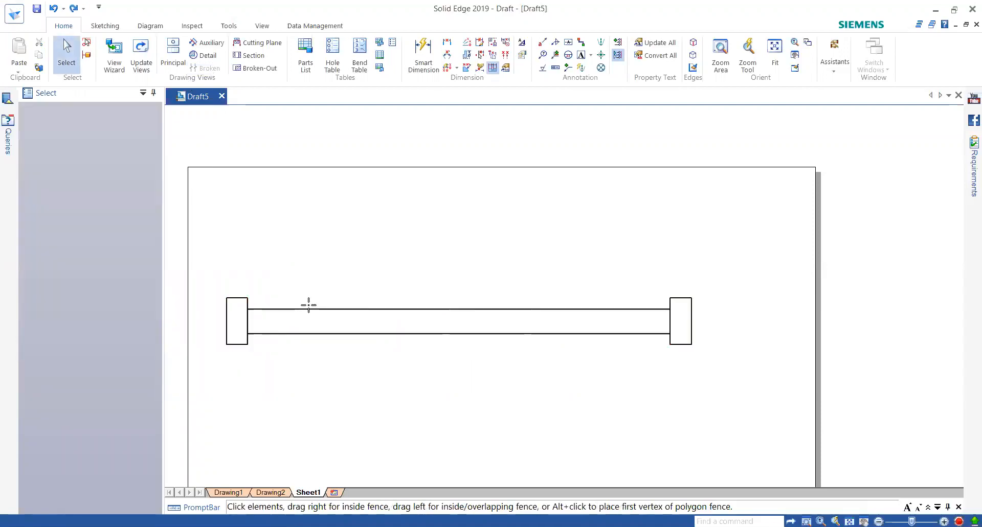
left_click(205, 68)
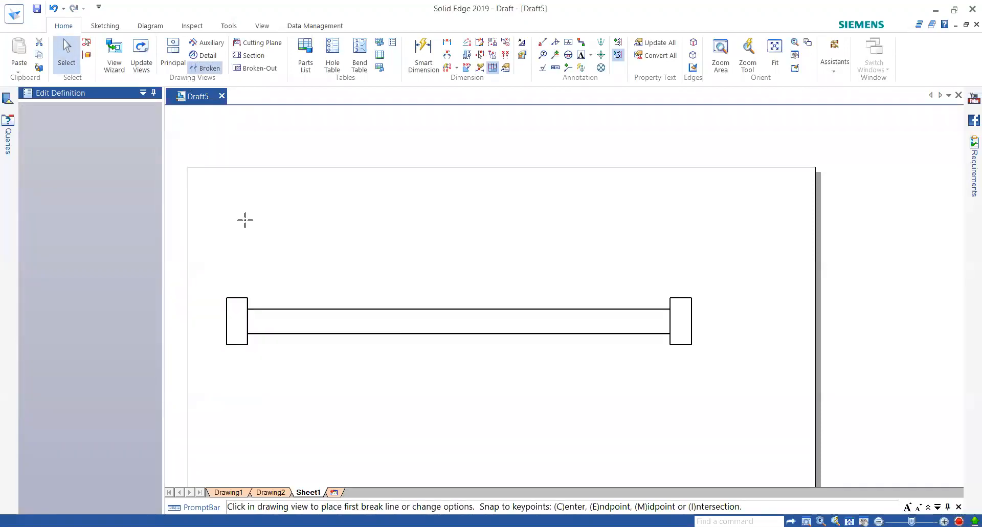
left_click(68, 234)
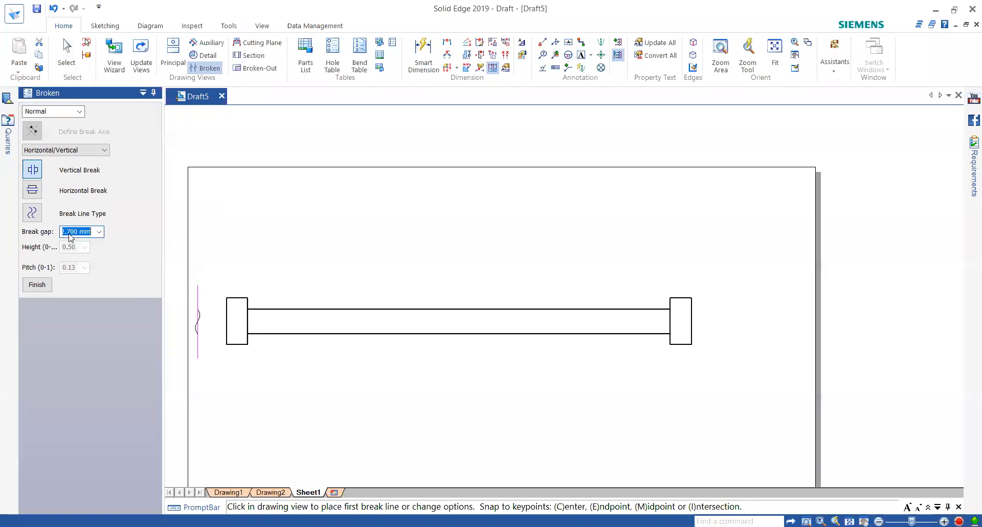
type("5")
key("Return")
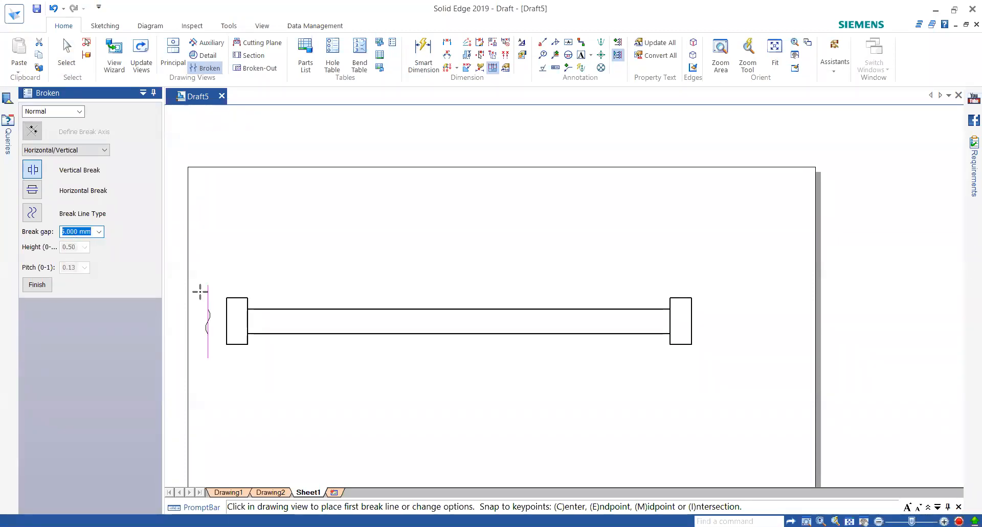
Place curved vertical break lines near the shaft's left and right flanges and finish the broken view
left_click(274, 315)
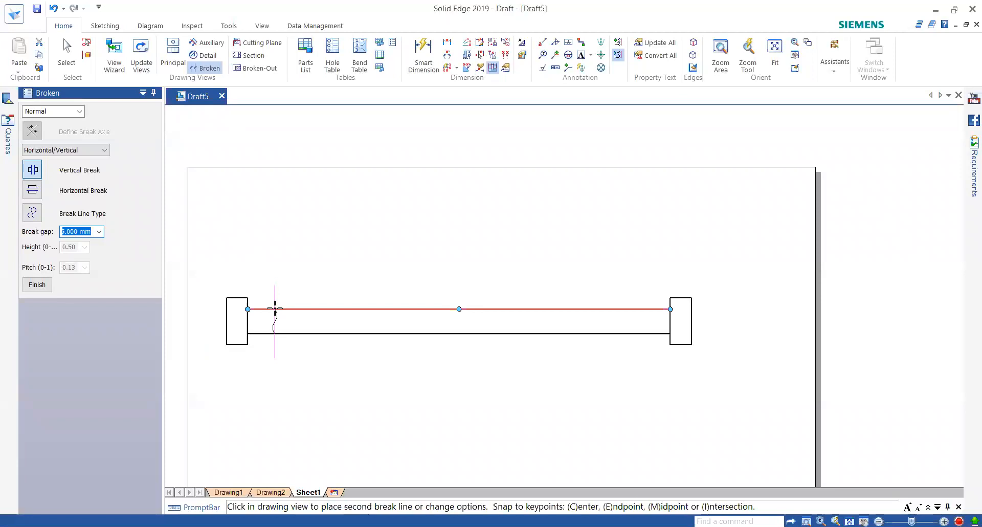
left_click(626, 313)
left_click(49, 284)
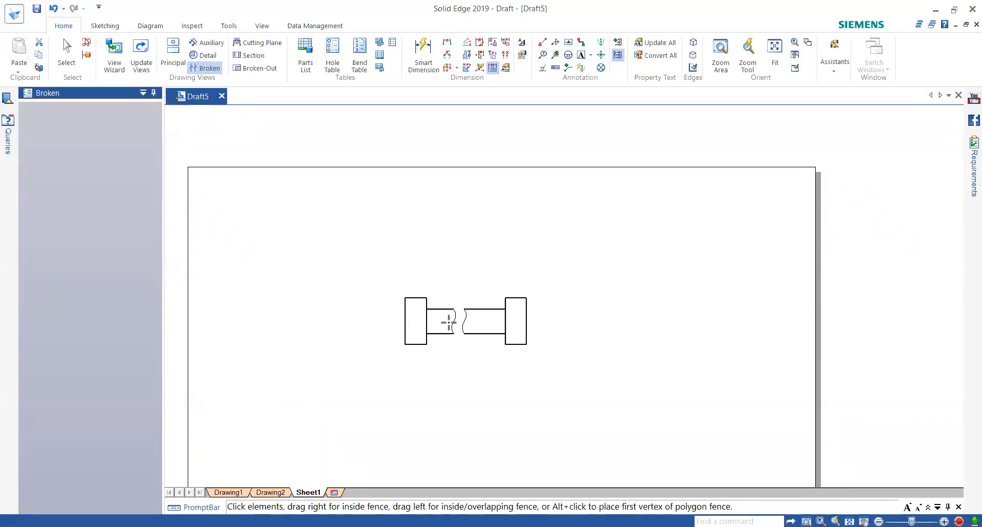
left_click(456, 322)
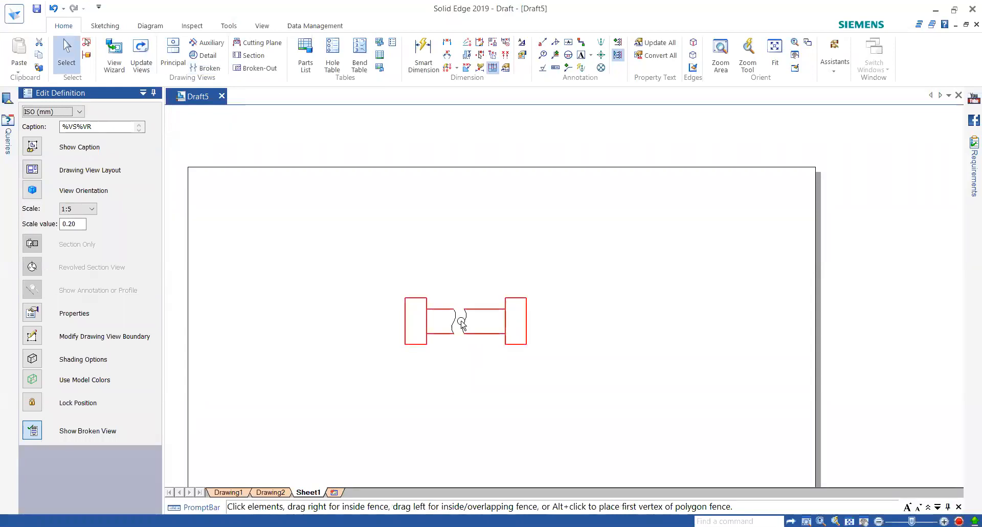
left_click(536, 388)
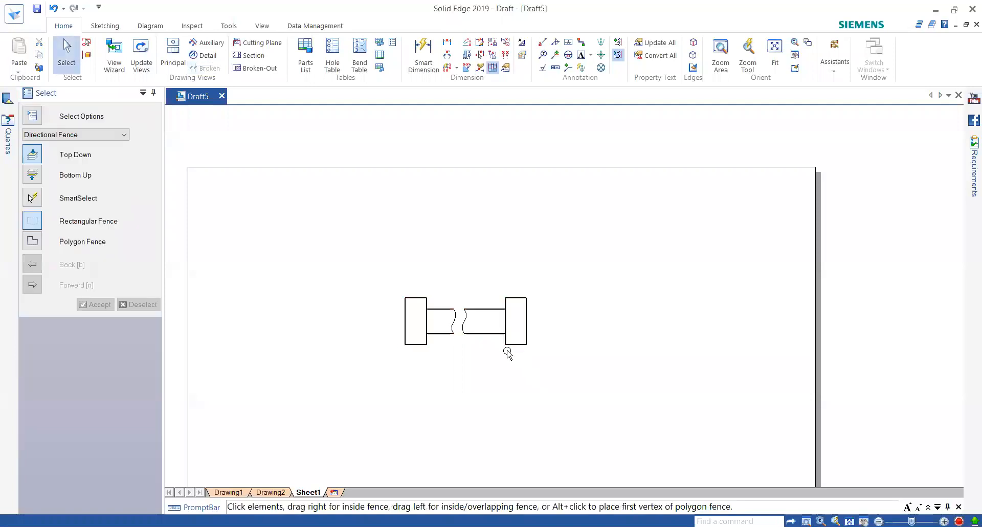